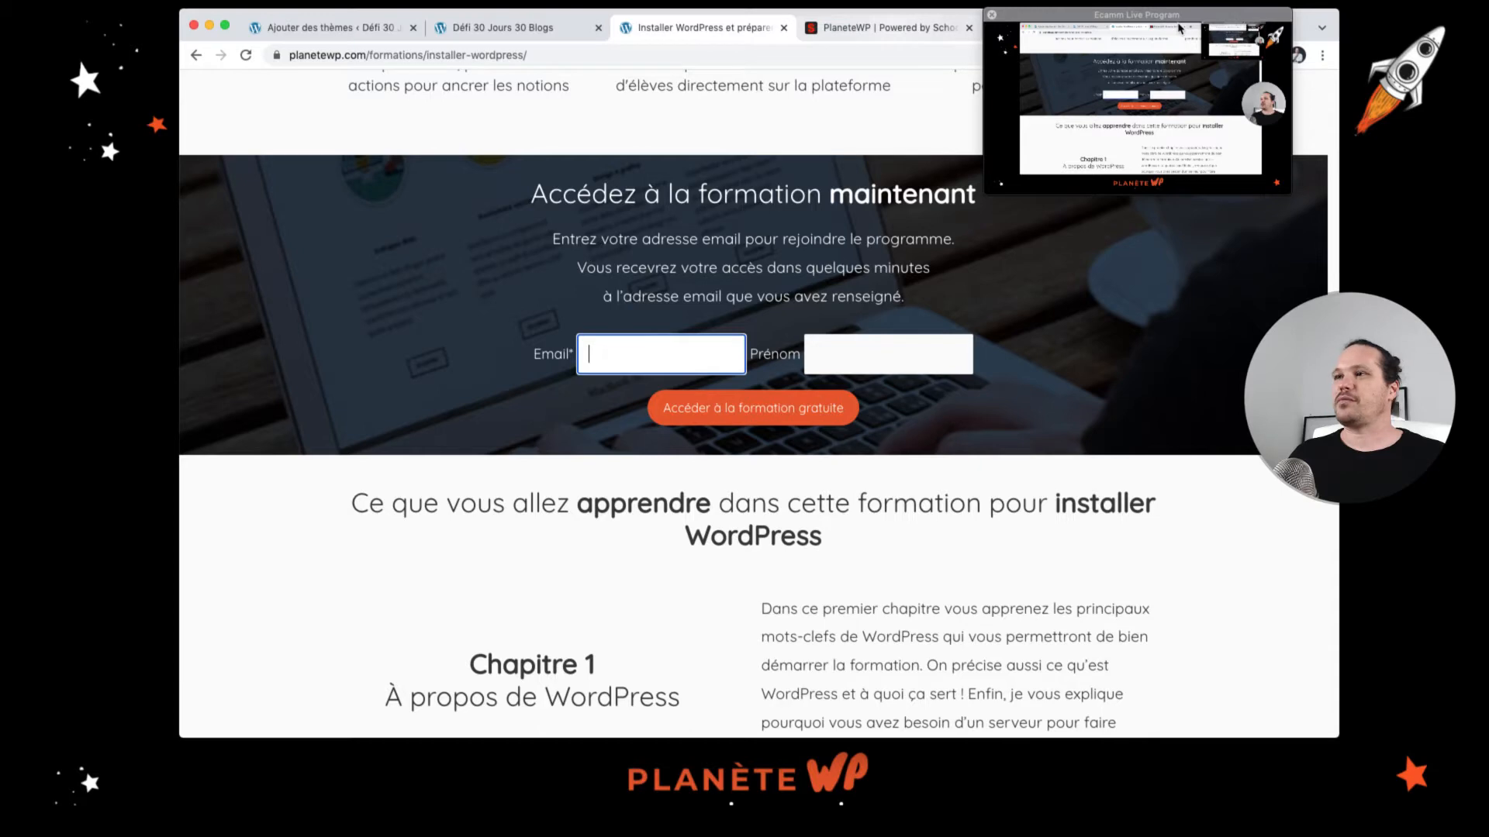
Step: Browse the Installer WordPress facilement course page, its features, sign-up form and chapter list
scroll(585, 289, up, 6)
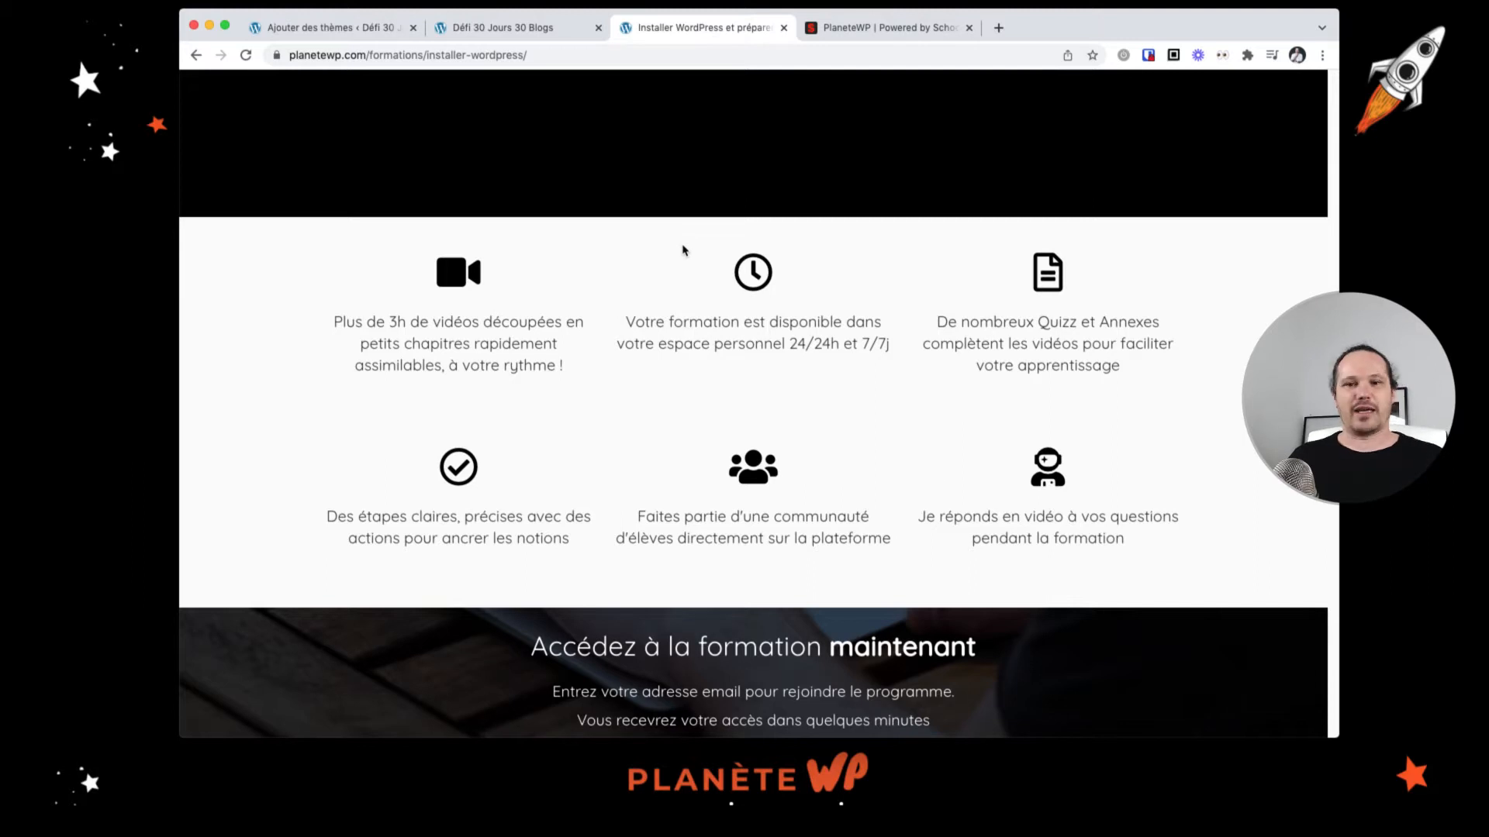
scroll(613, 256, up, 5)
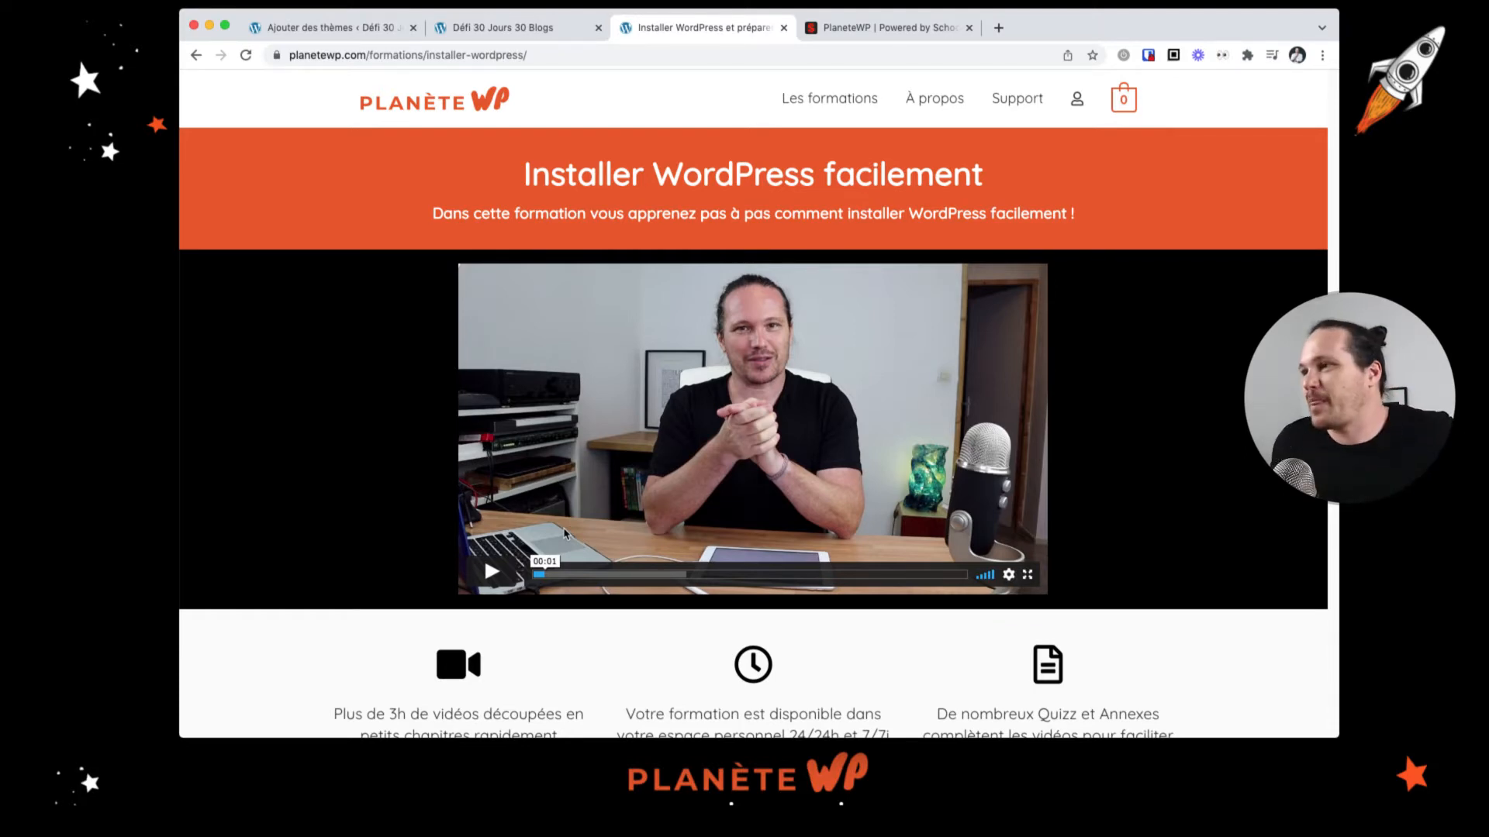
key(super+Left)
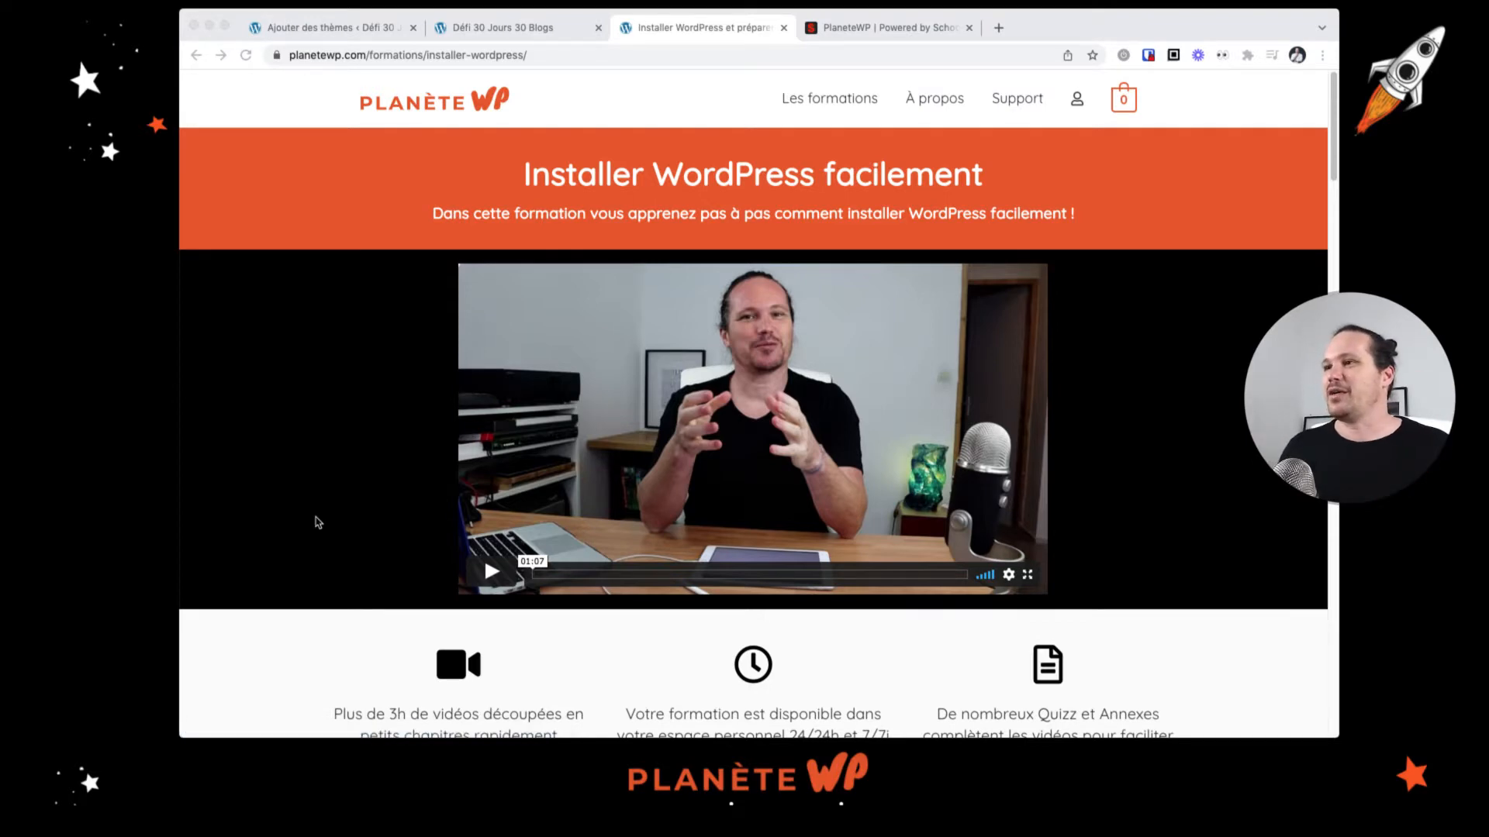
scroll(325, 512, down, 3)
scroll(365, 249, down, 10)
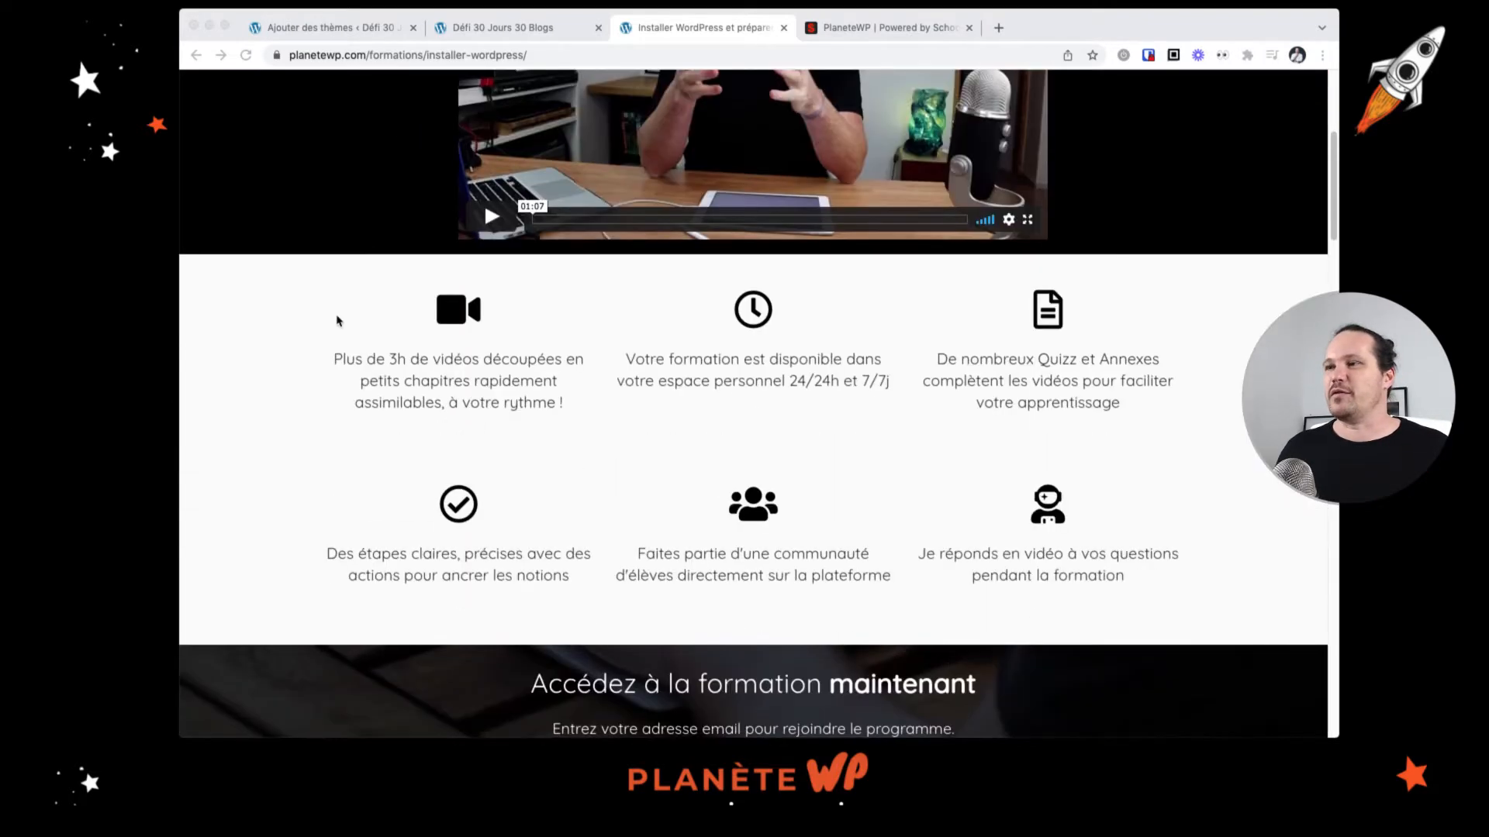
scroll(552, 273, down, 15)
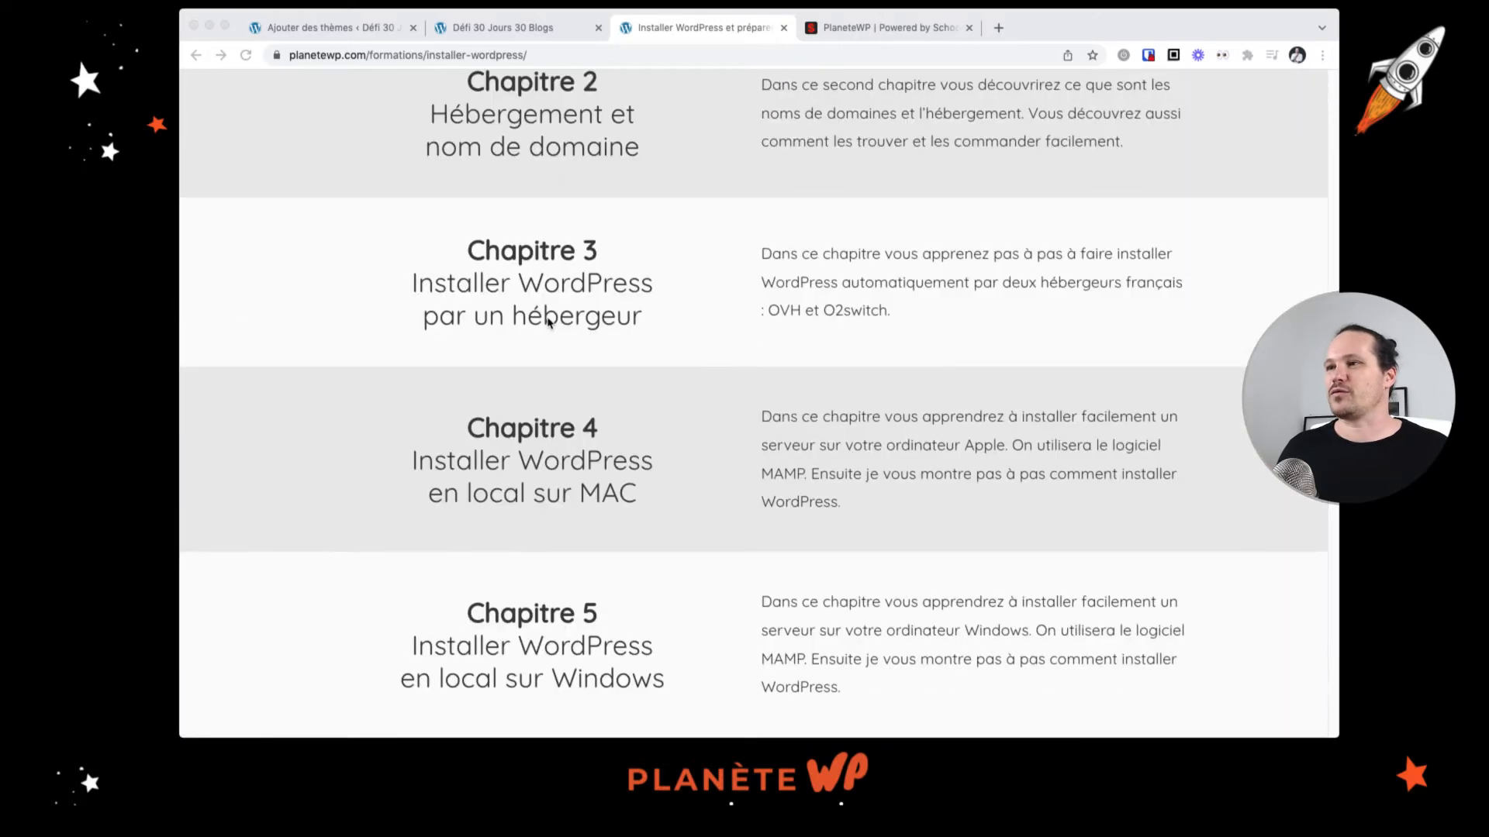
scroll(549, 322, up, 6)
scroll(548, 322, up, 12)
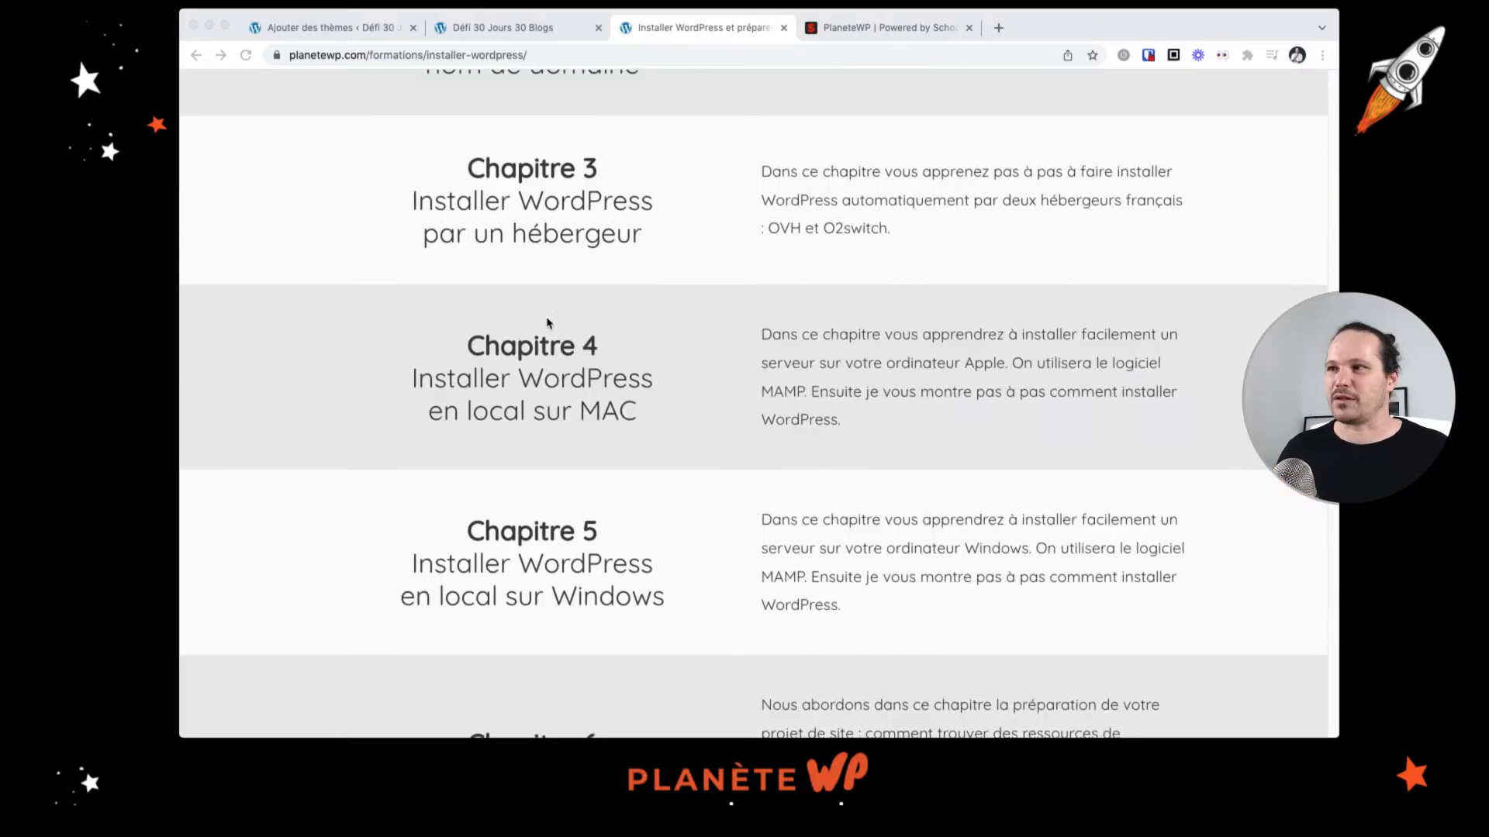
scroll(543, 319, up, 4)
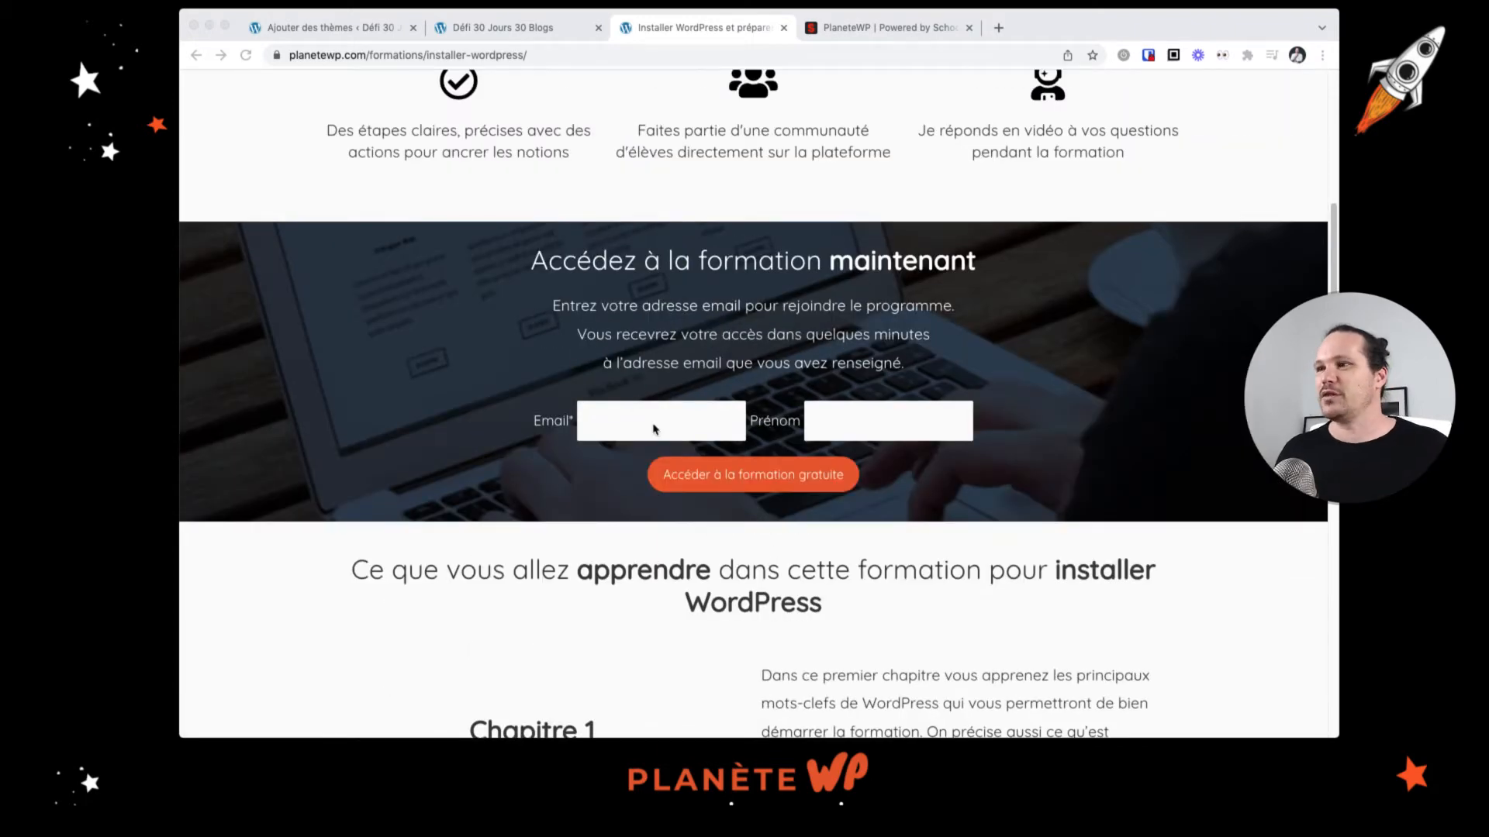
click(753, 477)
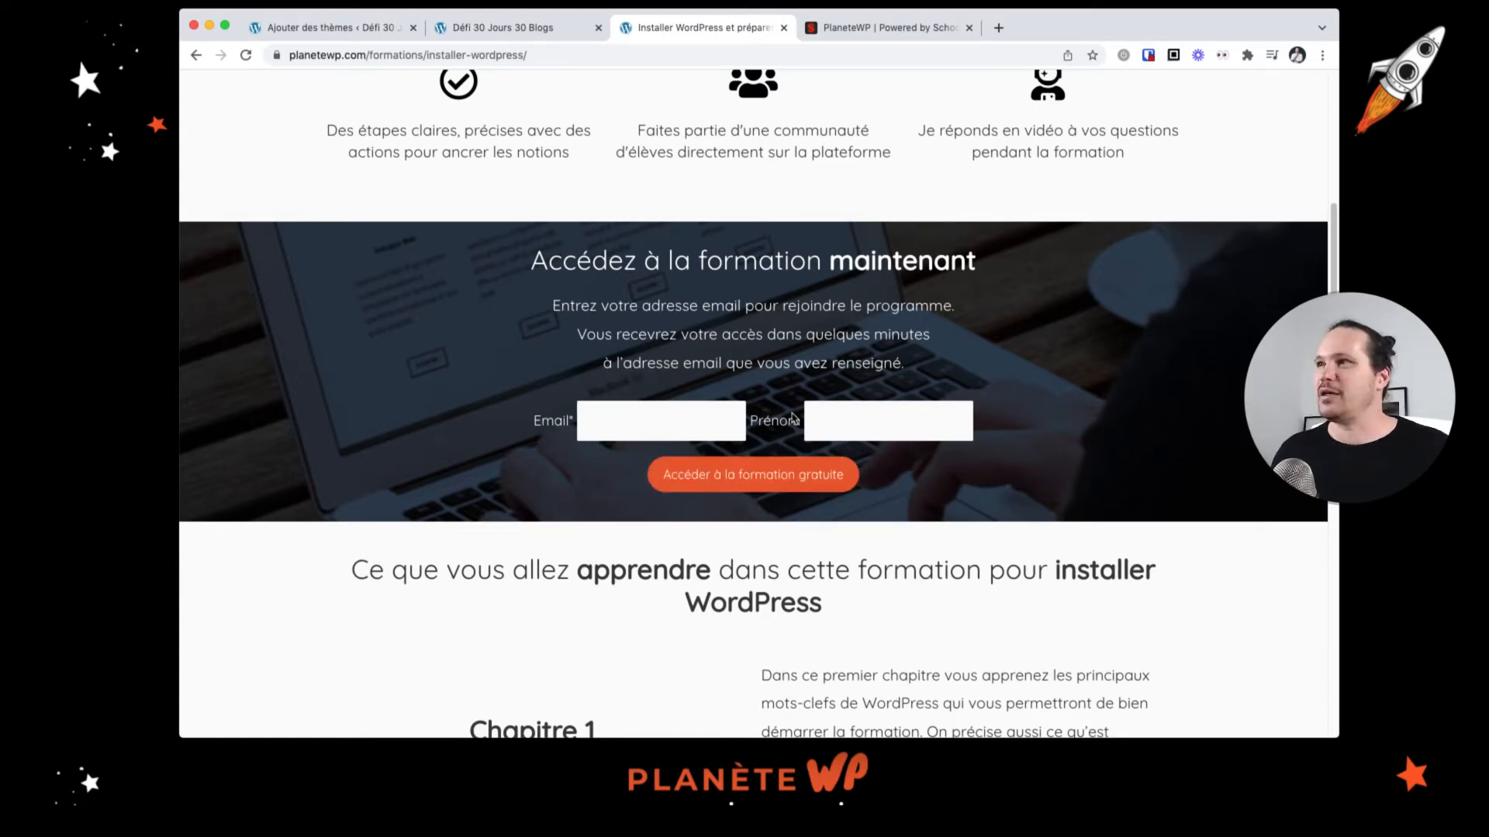
scroll(632, 342, up, 3)
Step: Open the course programme in the other tab and view the lesson Pourquoi utiliser un serveur ?
key(ctrl+Tab)
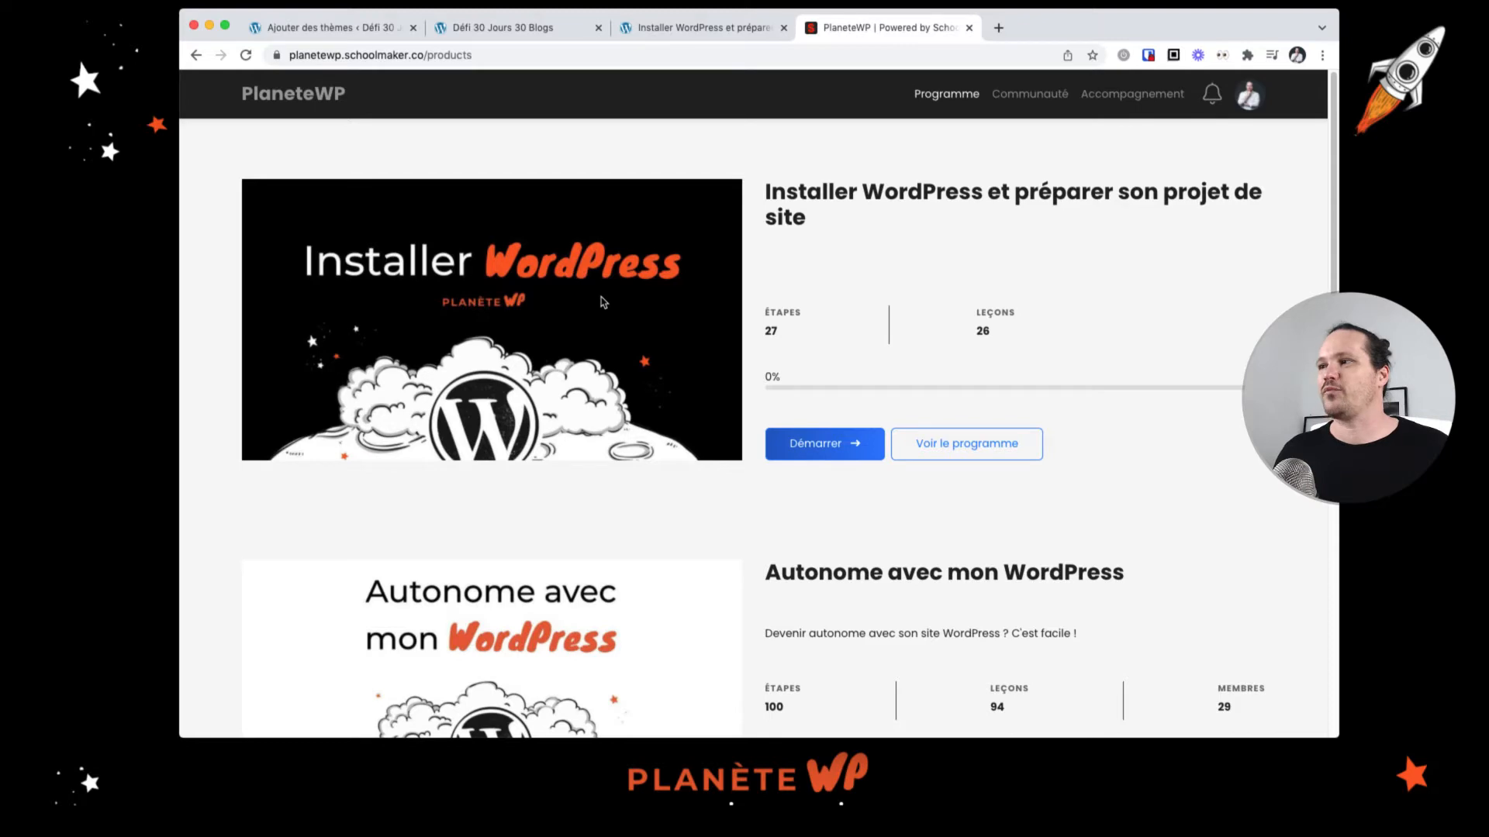
click(990, 446)
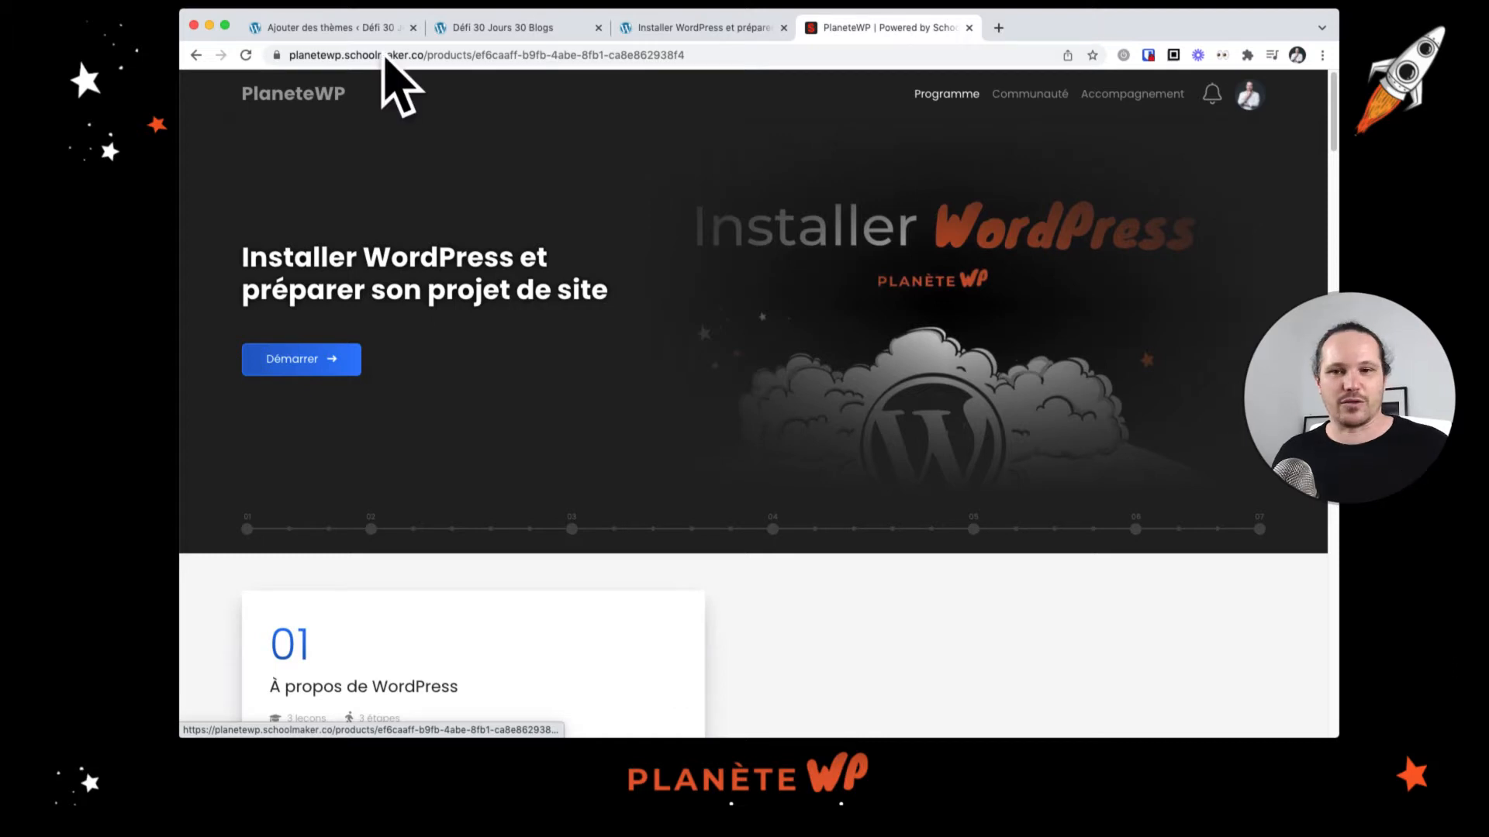
scroll(939, 524, down, 5)
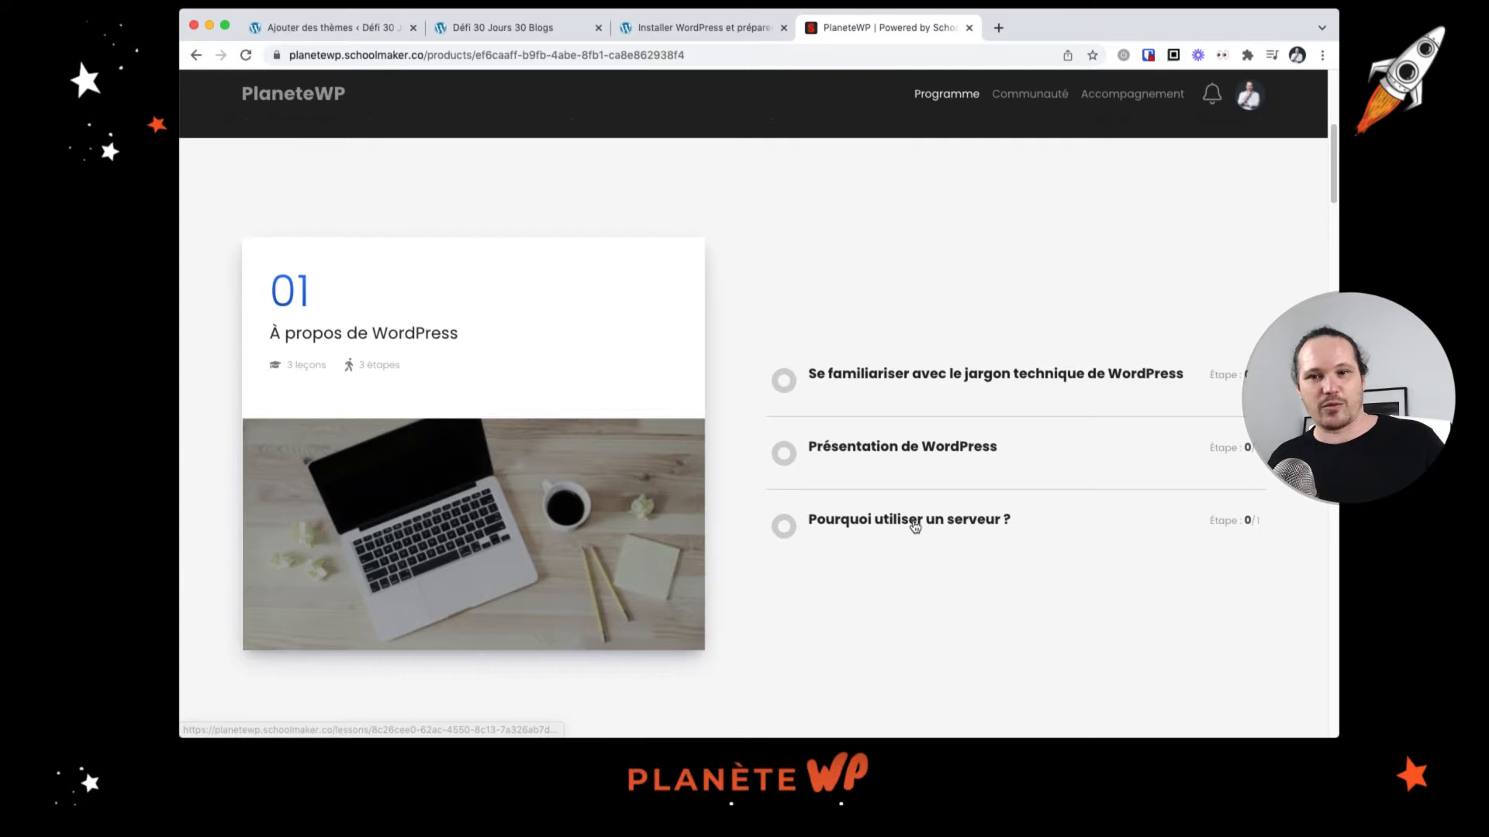
click(915, 527)
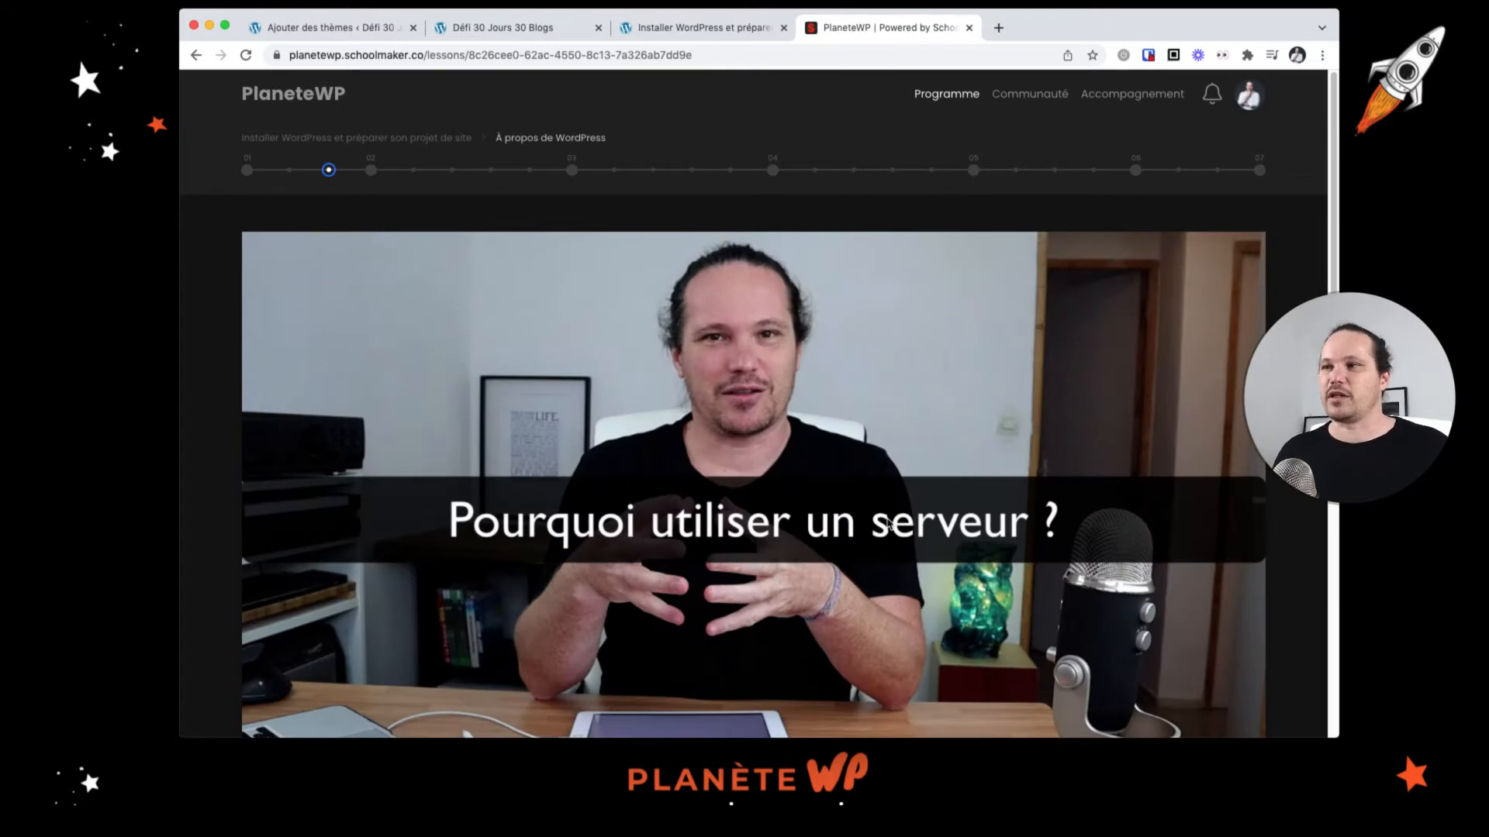
scroll(972, 543, down, 6)
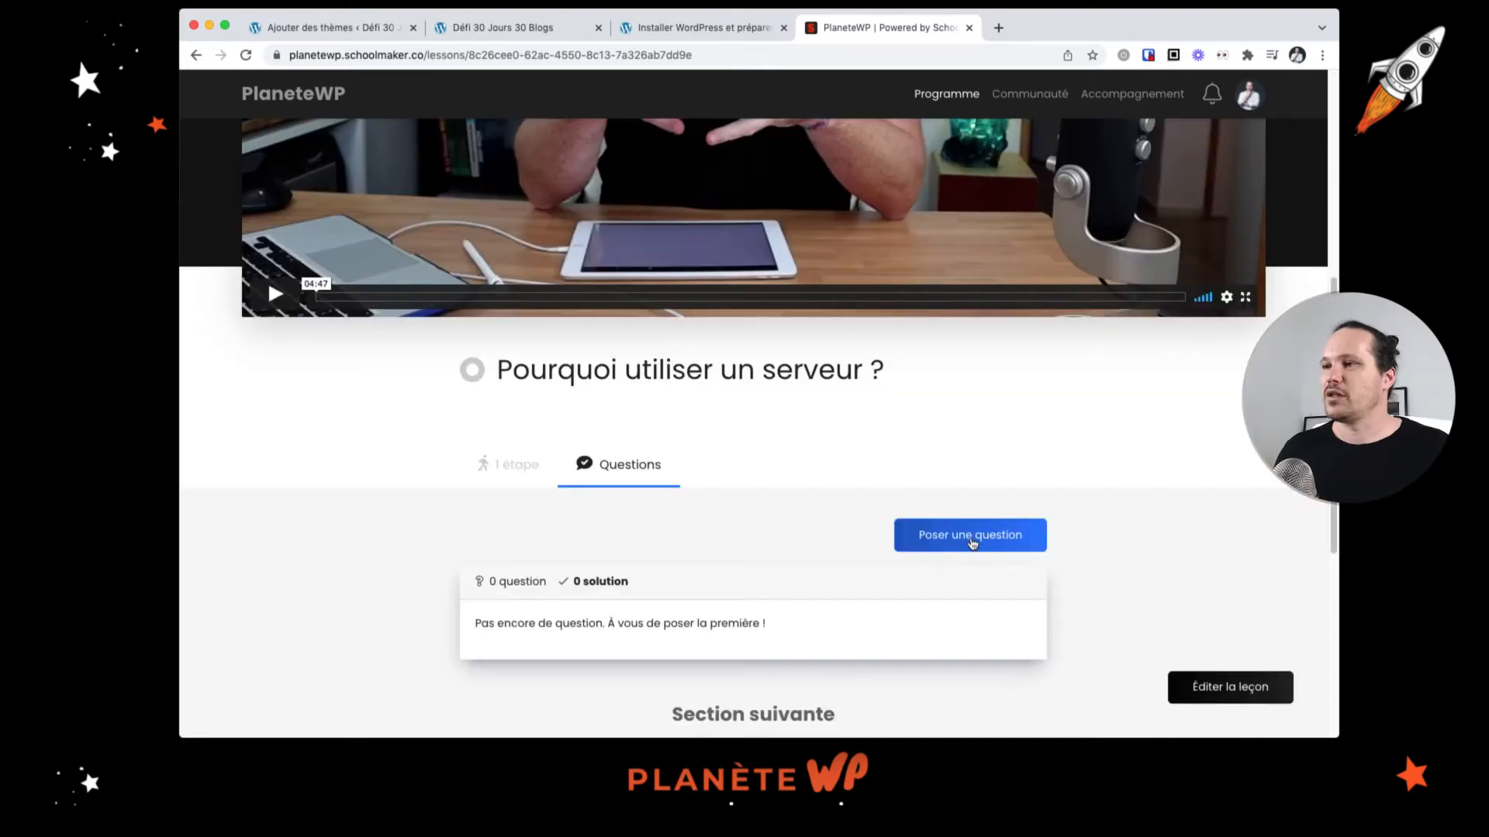
click(972, 543)
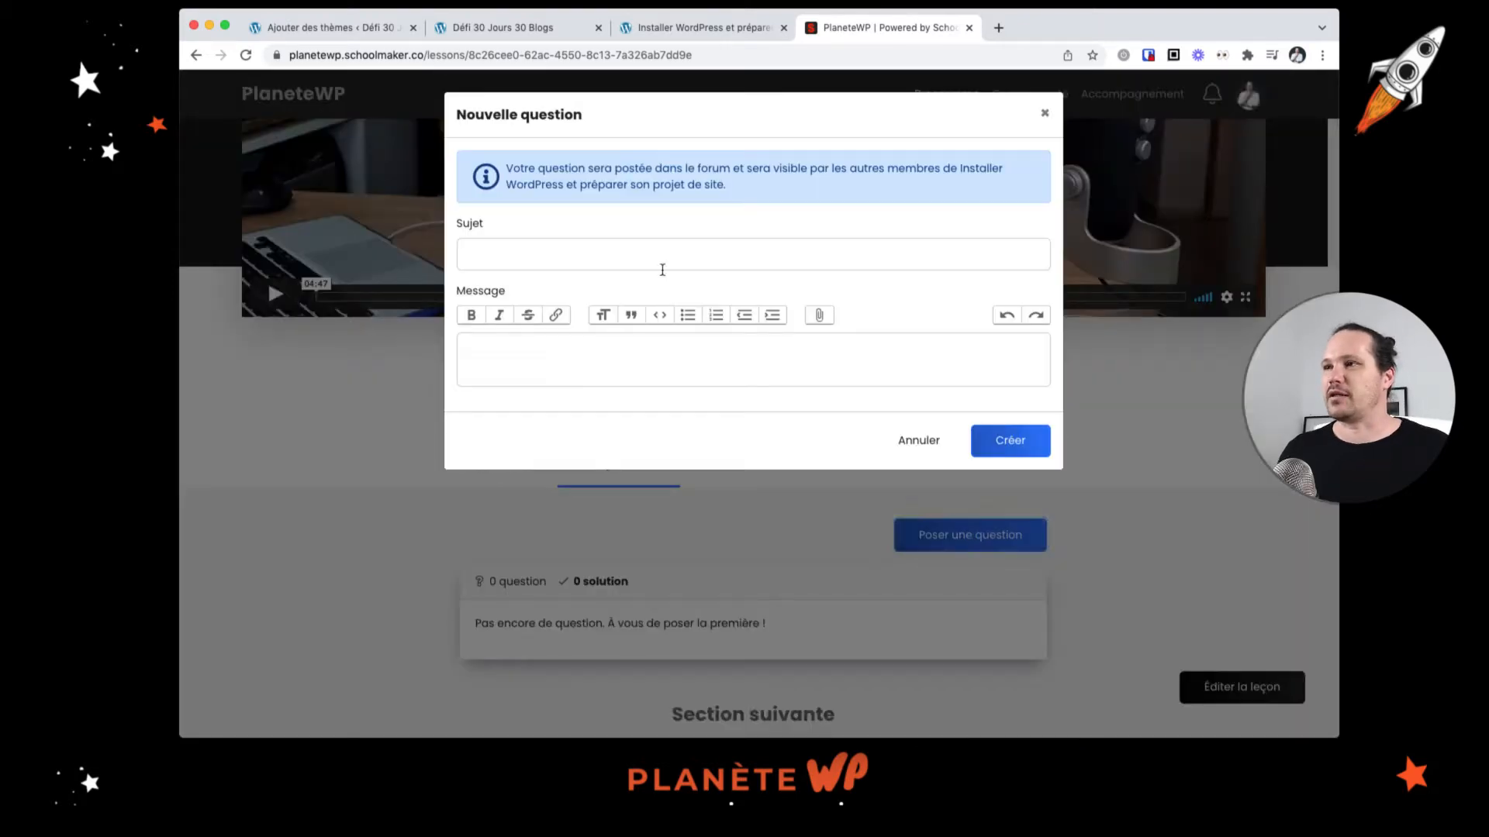
click(662, 269)
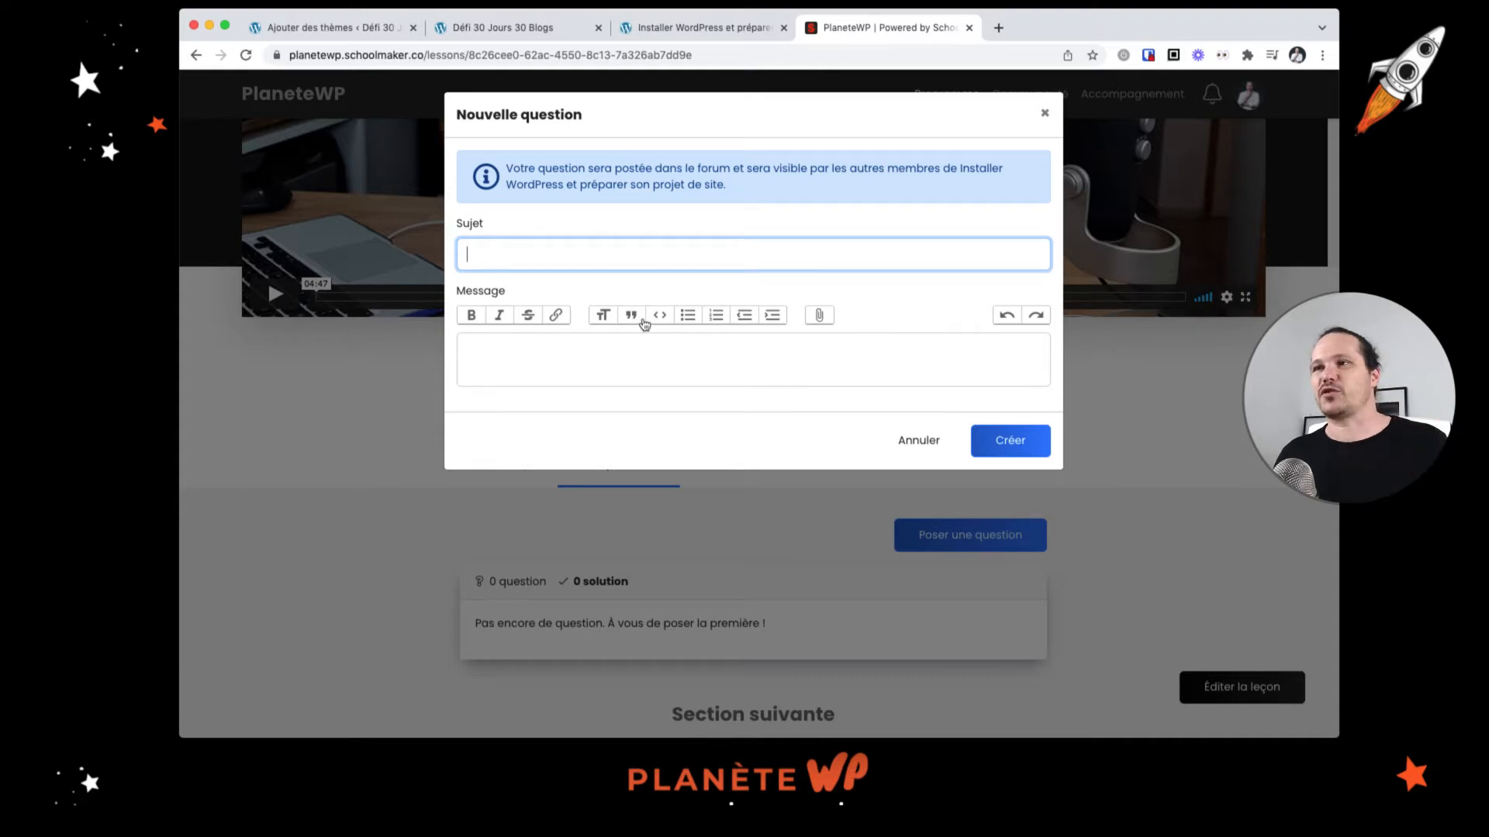
click(906, 442)
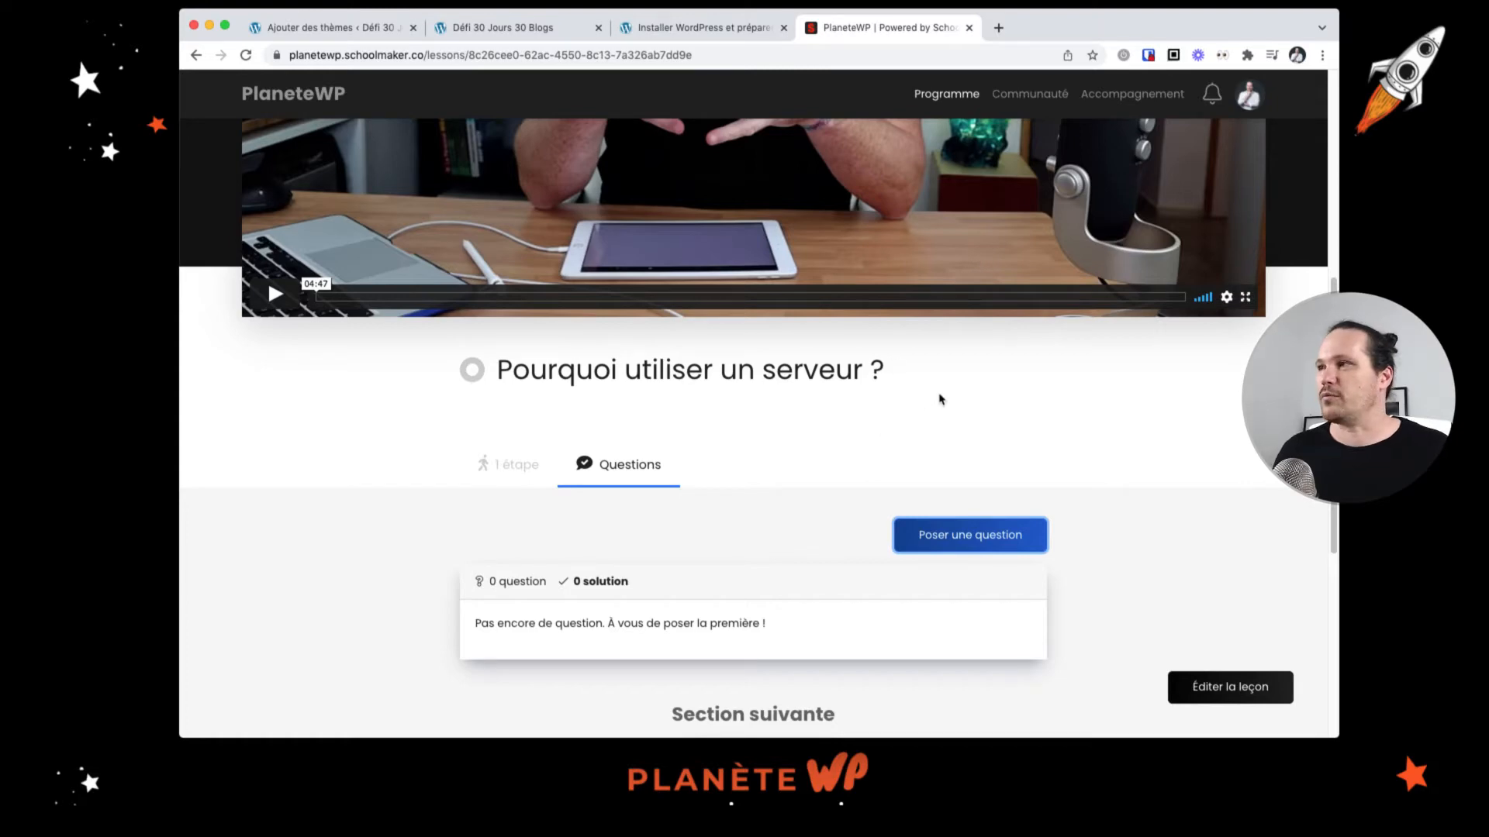
scroll(954, 396, up, 6)
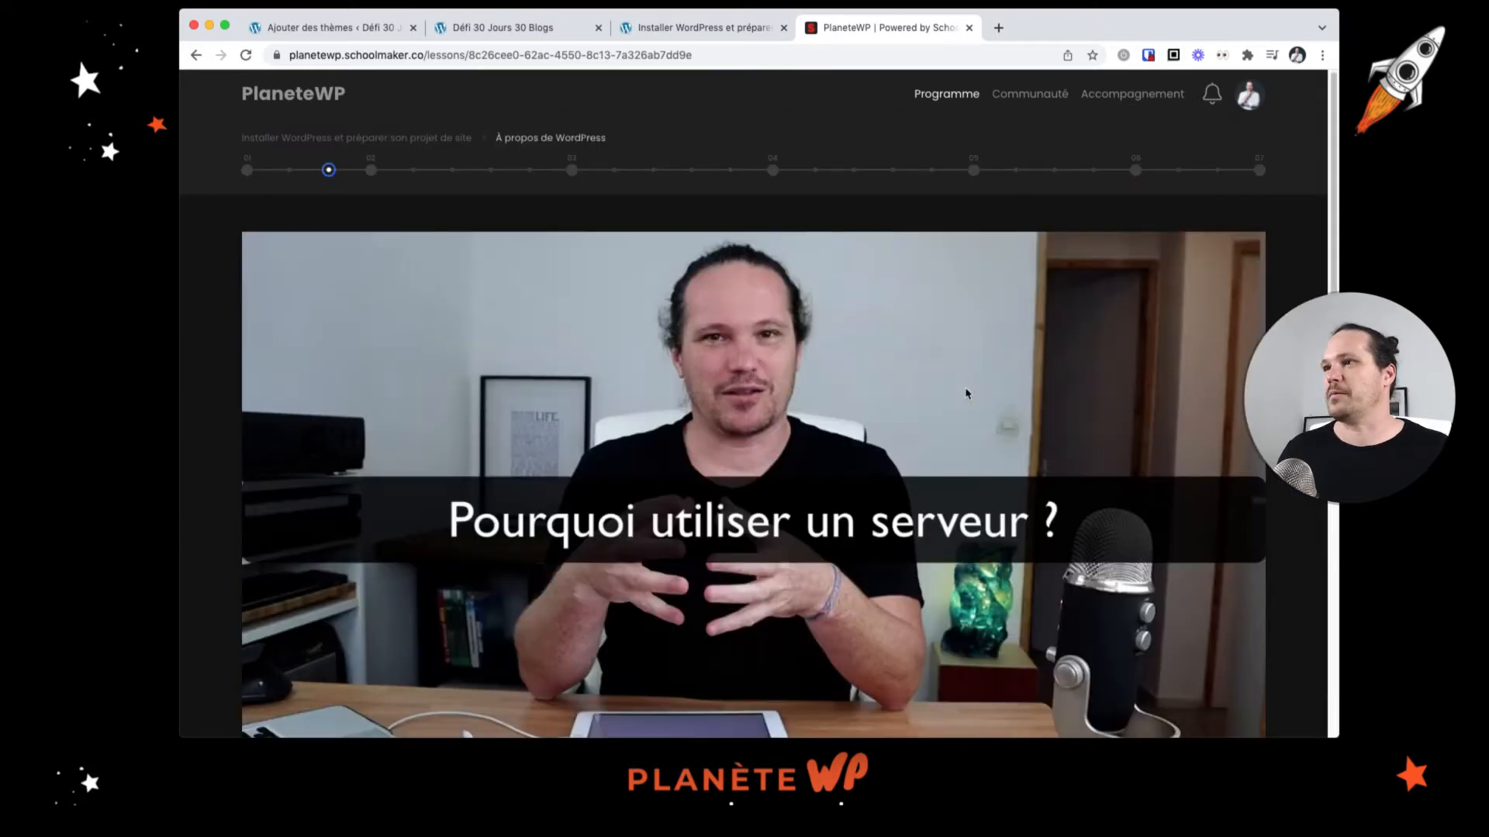
click(719, 31)
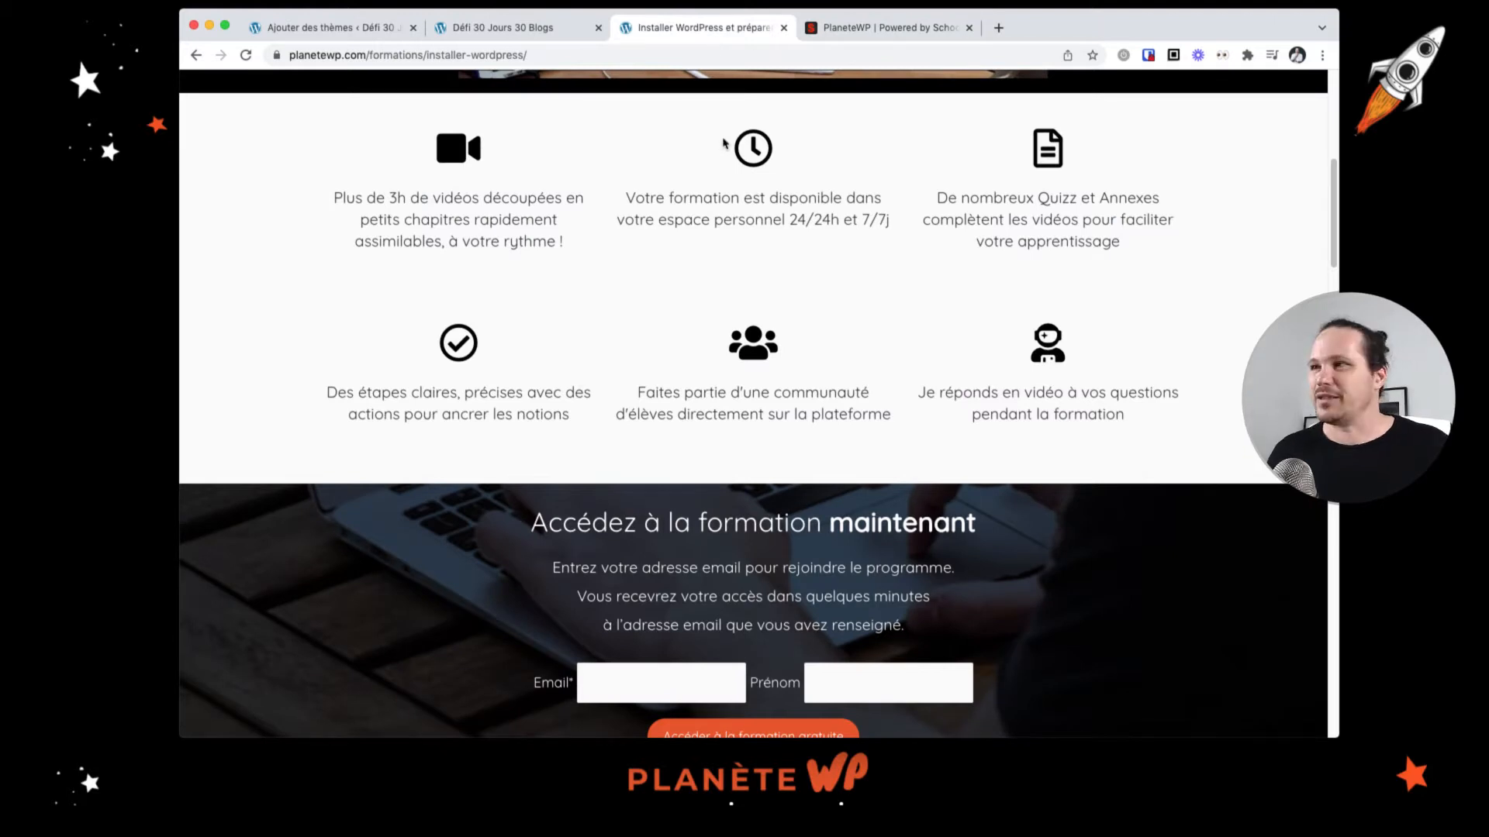
scroll(727, 279, up, 5)
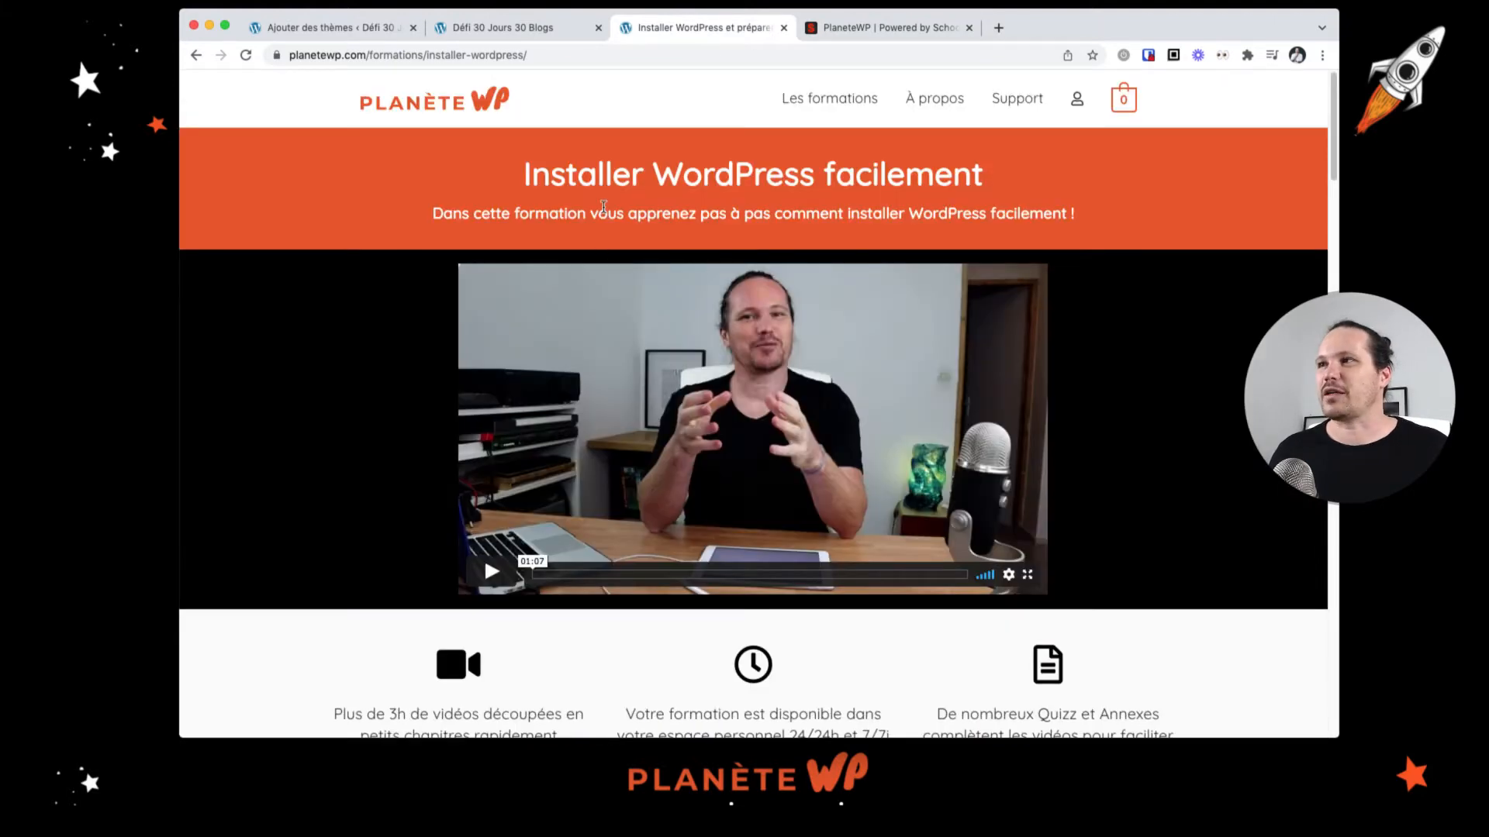
Step: Search the WordPress theme directory for Flash from the add-themes page
click(362, 31)
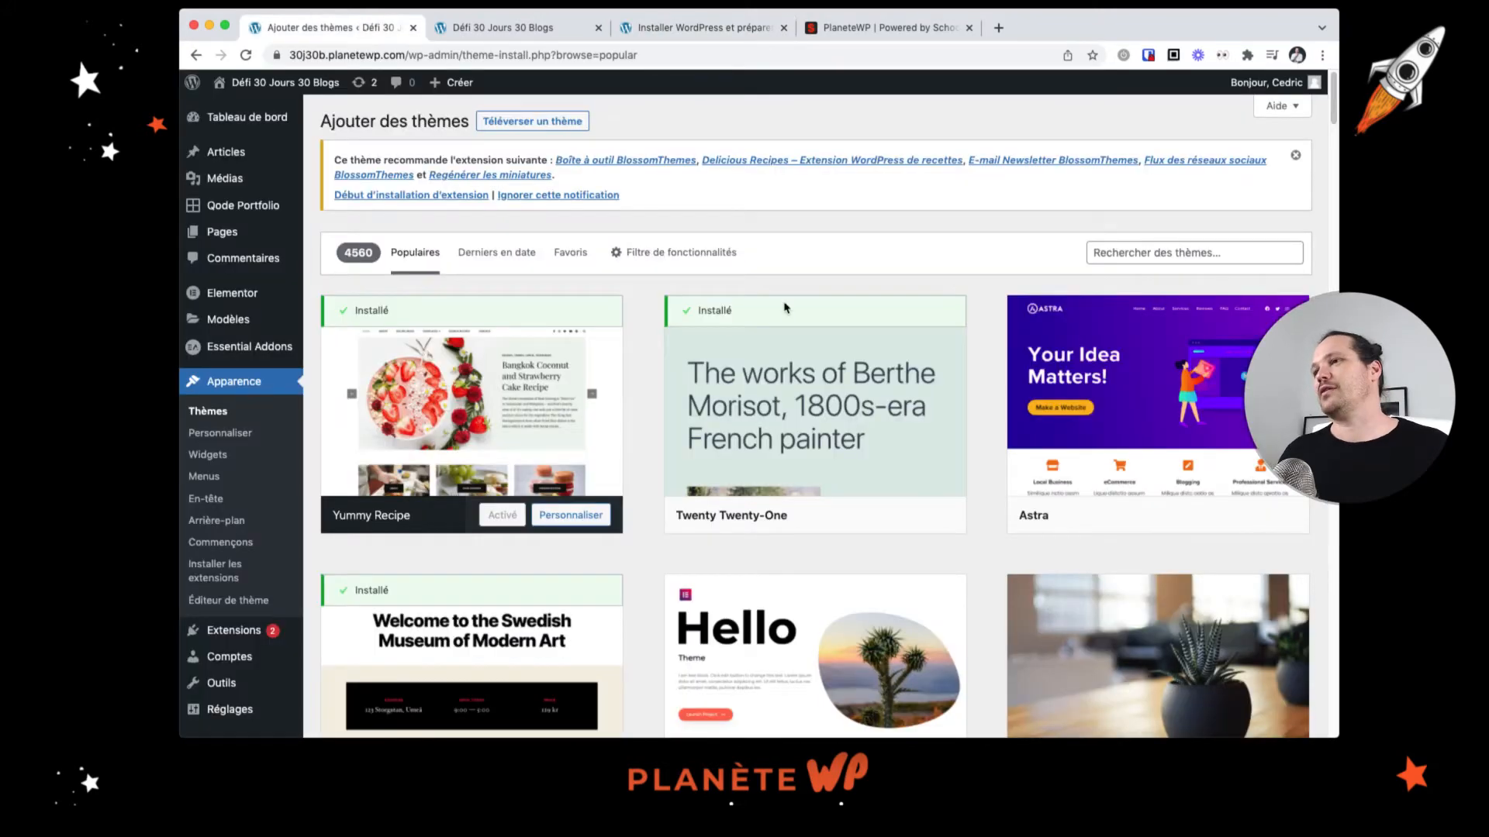
click(1181, 253)
text(Flash)
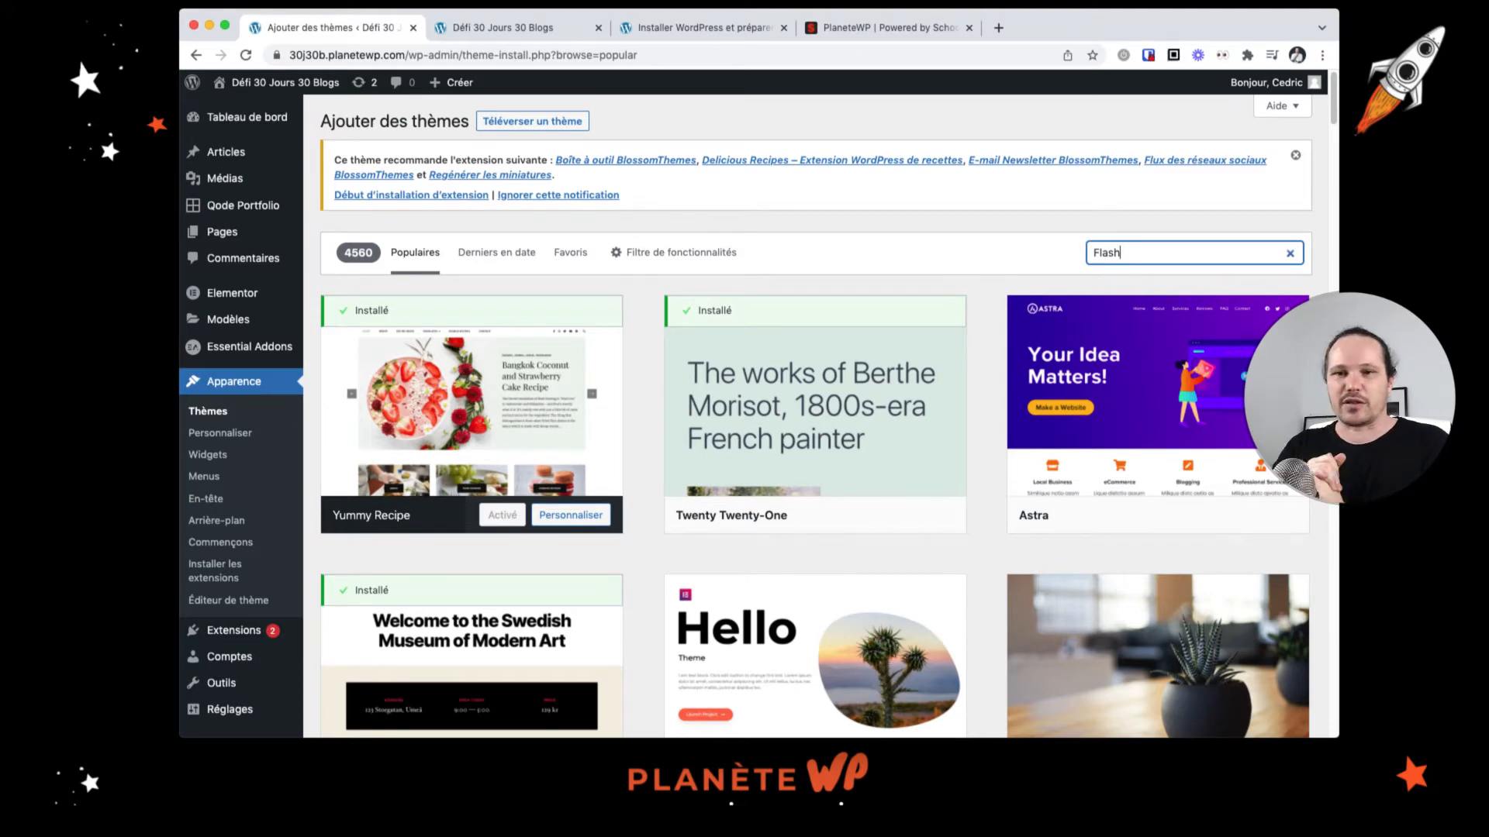
key(Return)
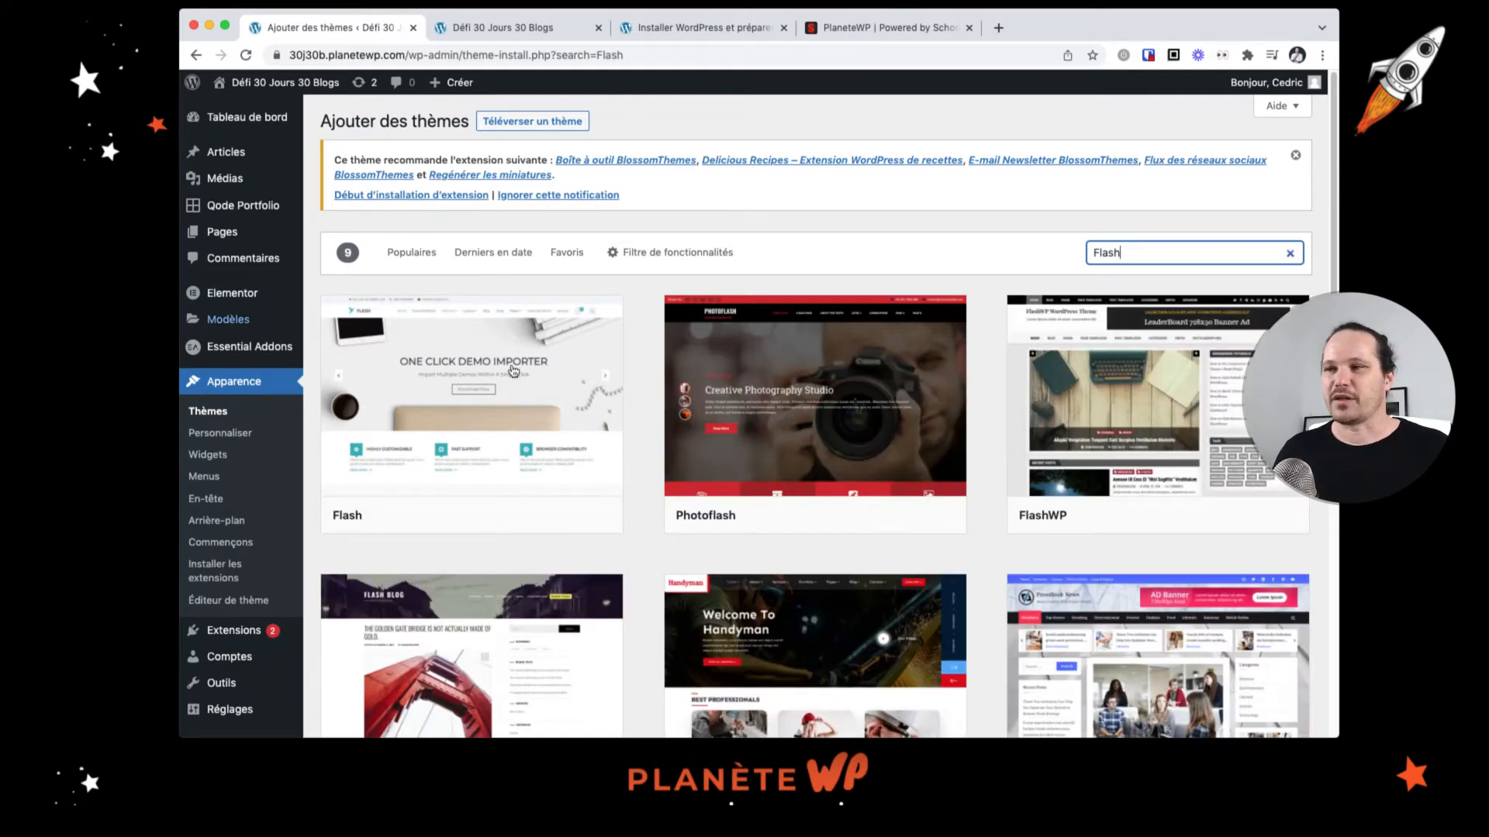
mouse_move(513, 370)
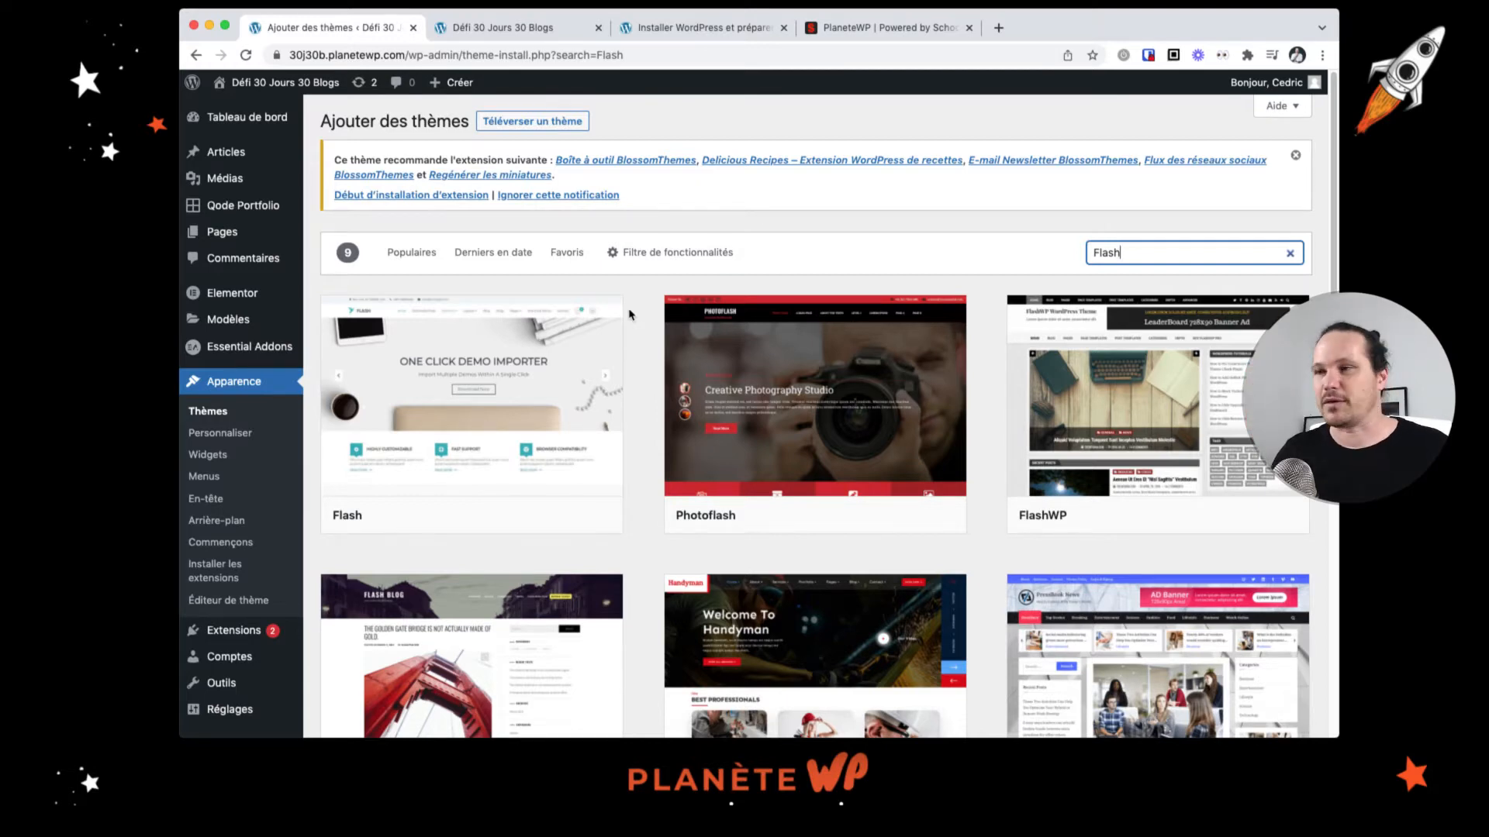
Step: Open the Flash theme's details and preview and read through its description
click(648, 290)
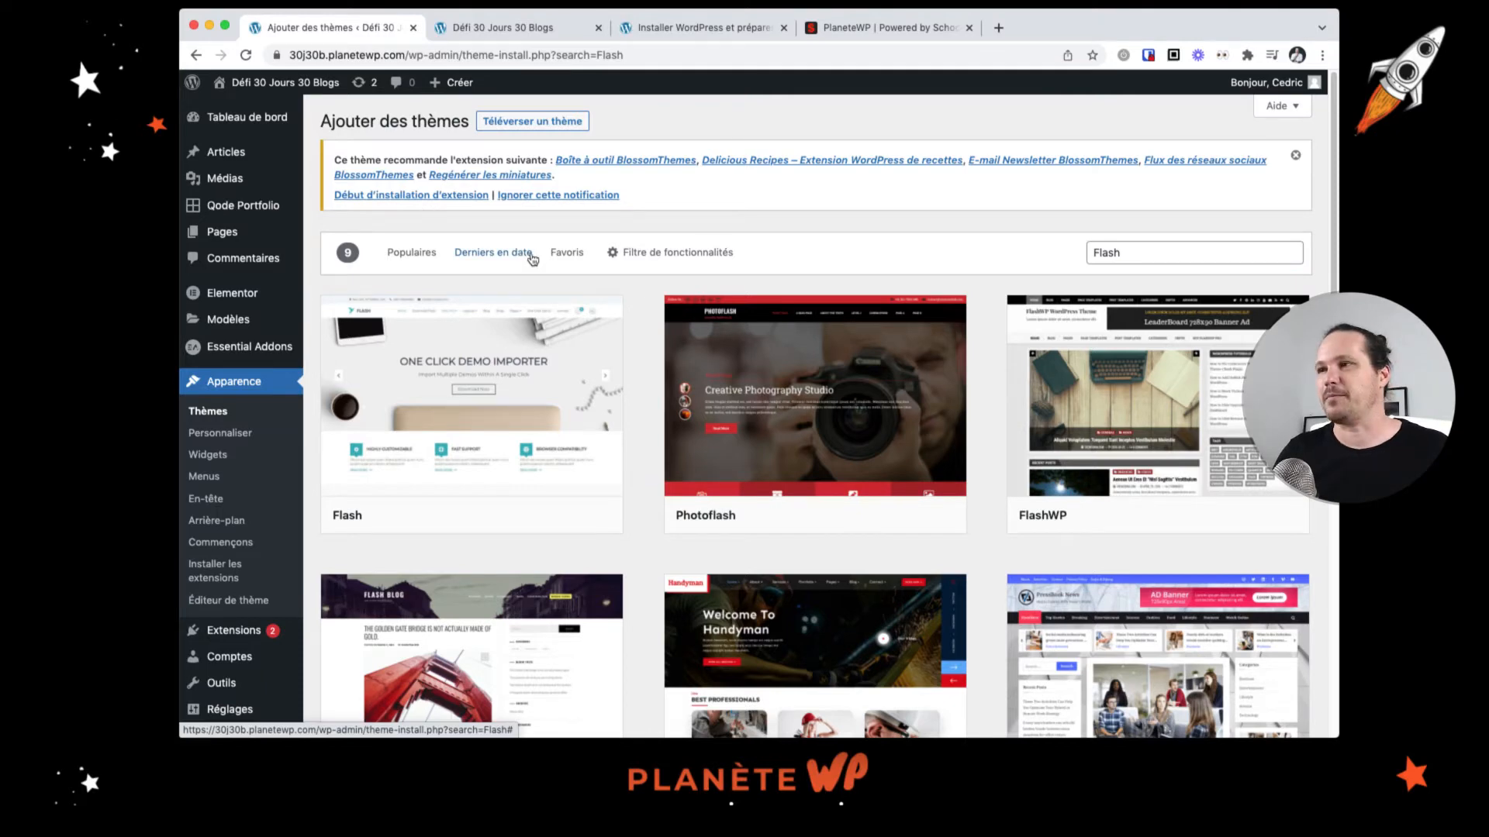
mouse_move(504, 407)
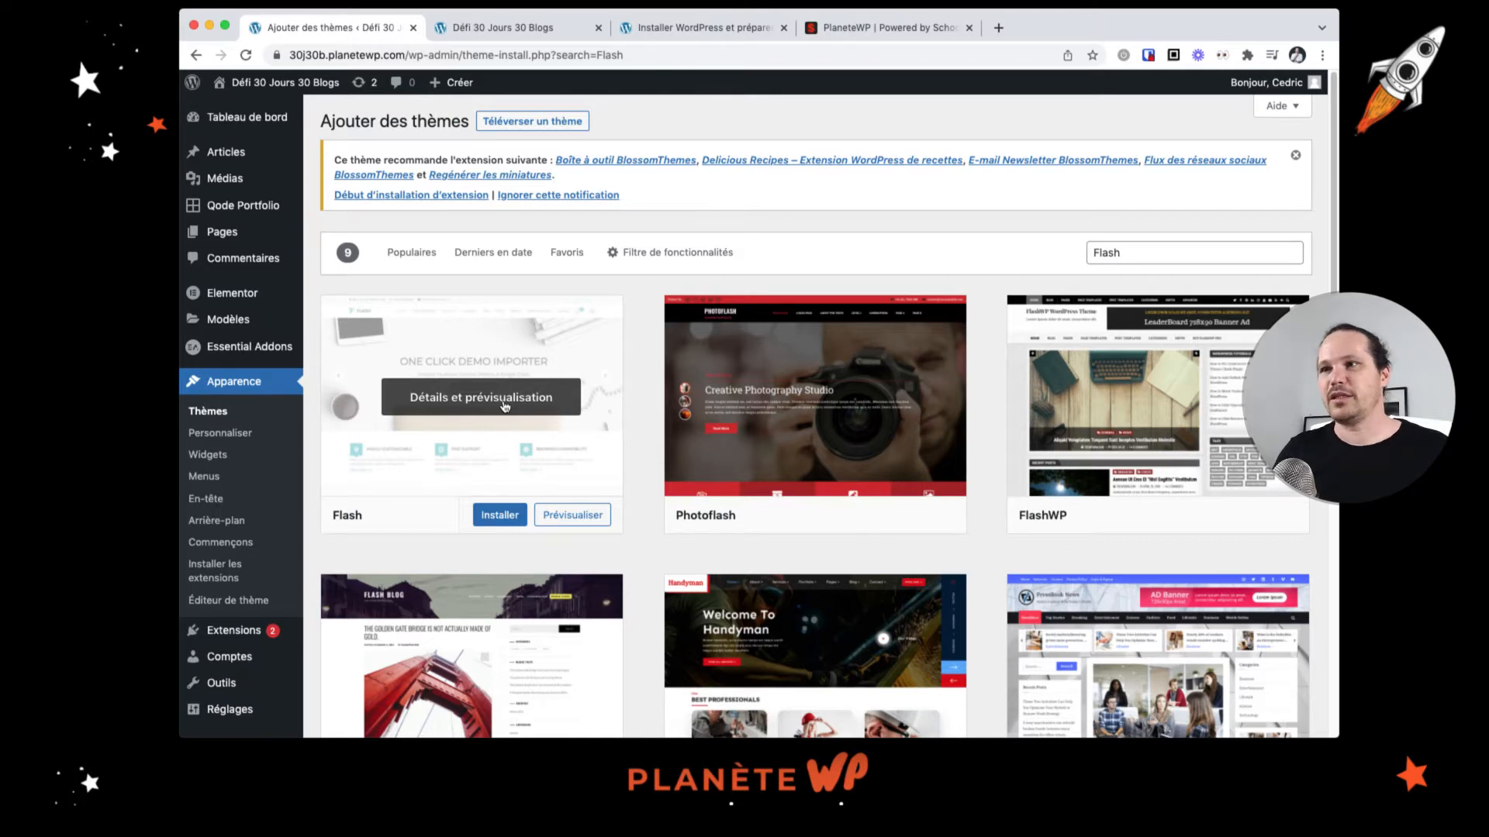
click(504, 407)
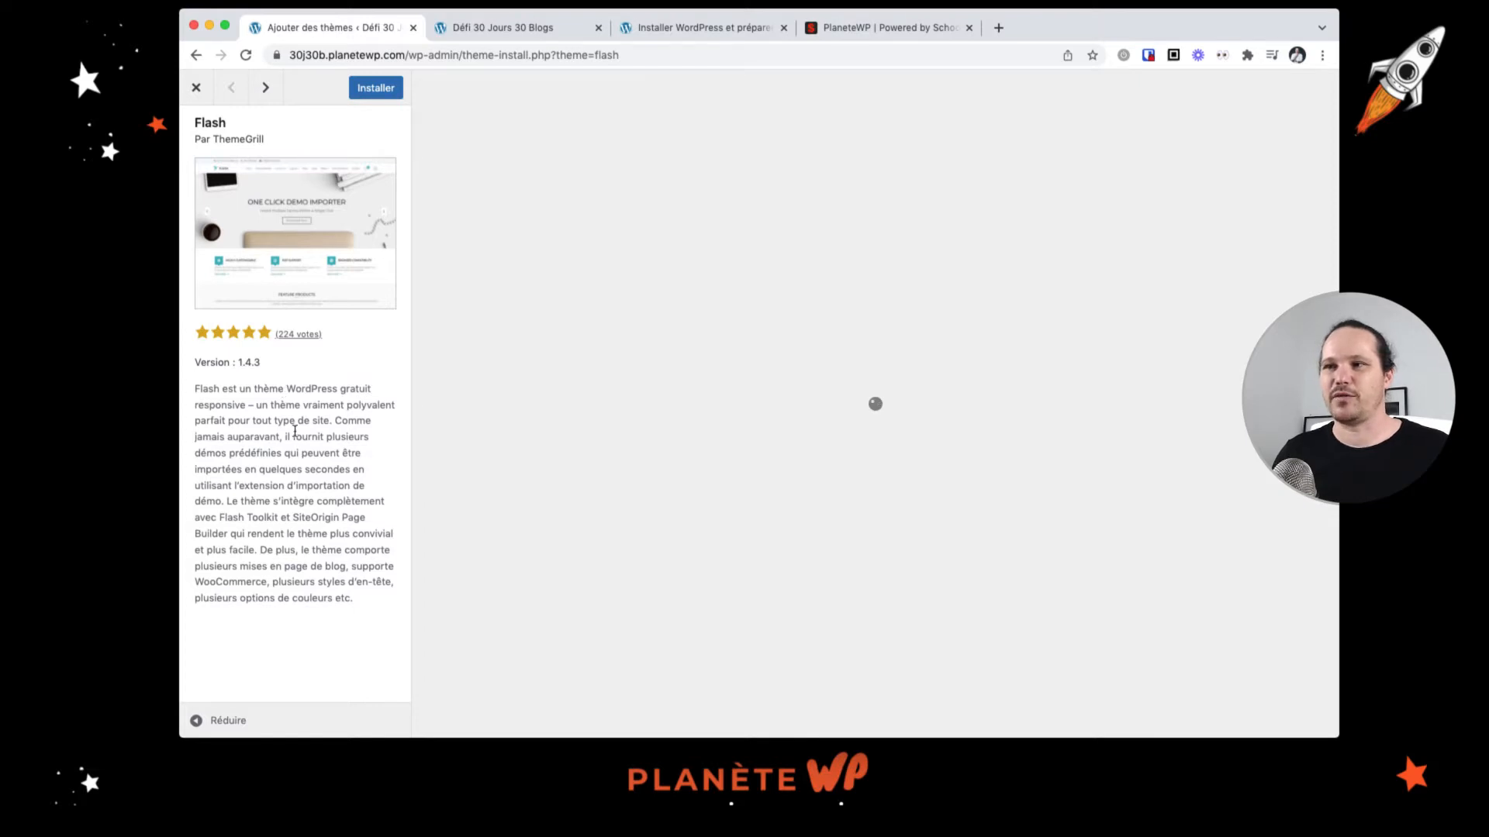
drag(227, 454, 276, 455)
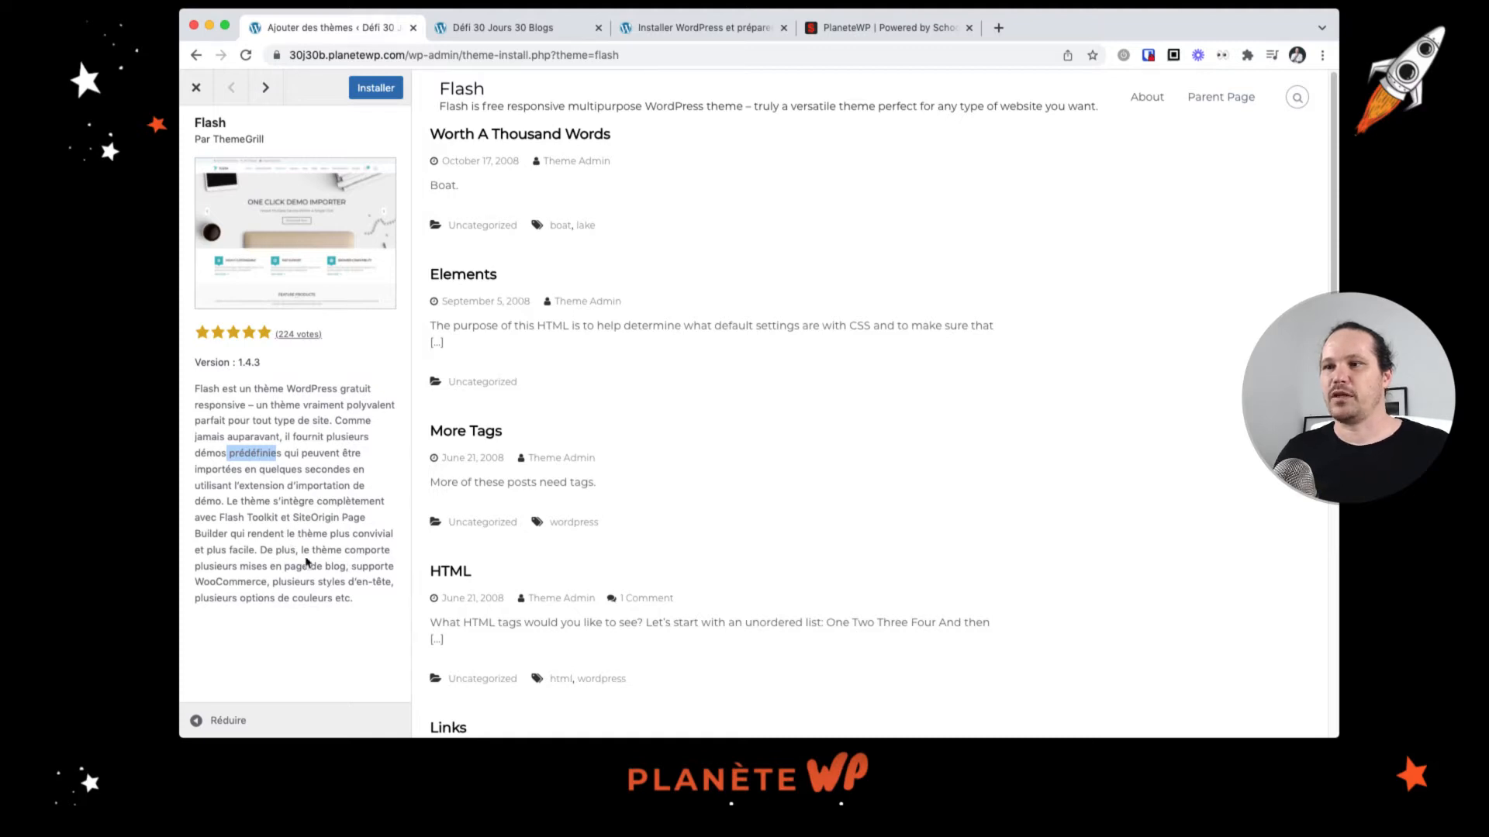
drag(264, 563, 339, 571)
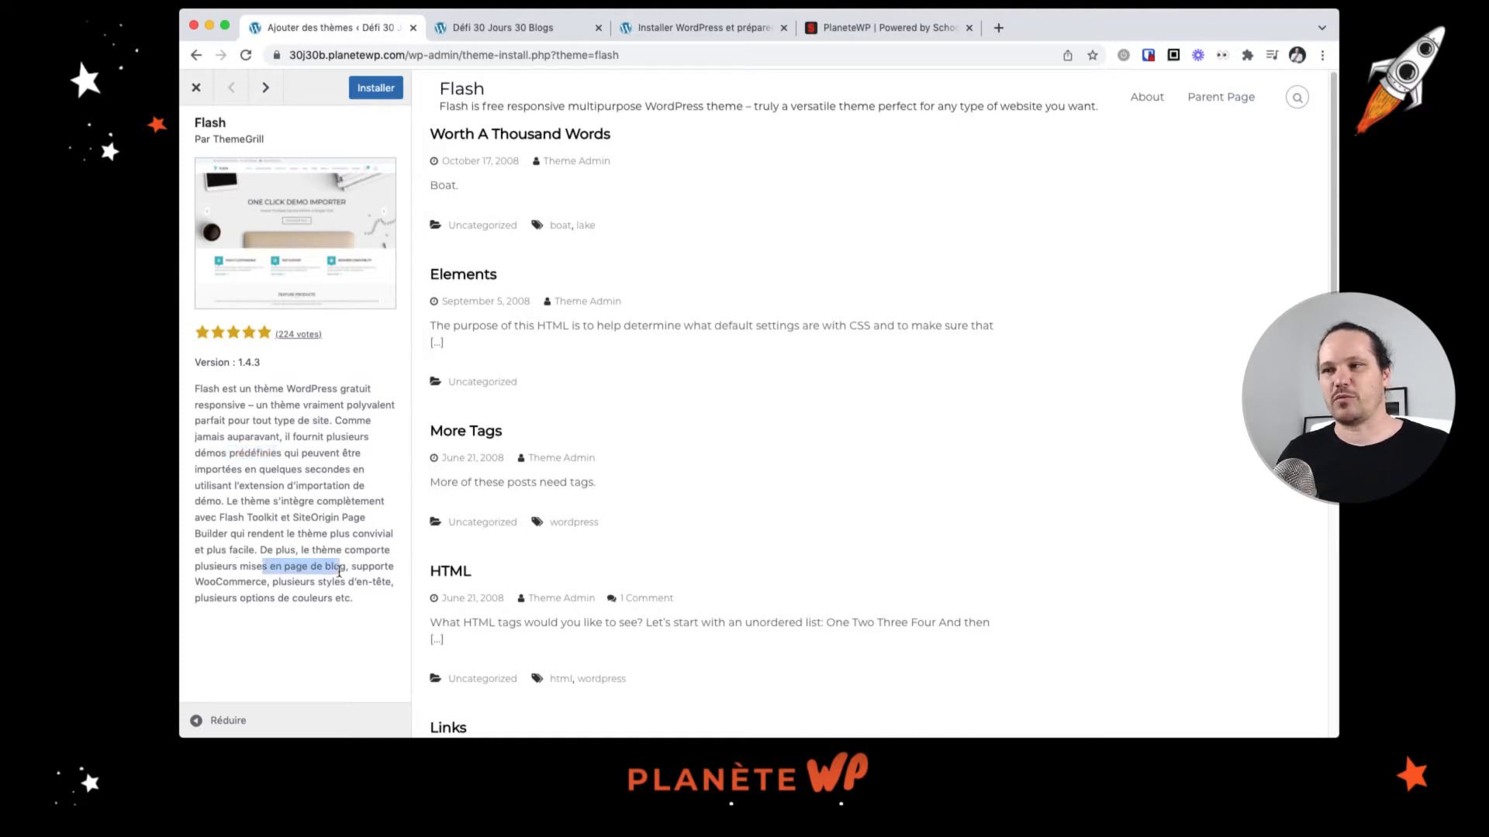
drag(209, 581, 262, 582)
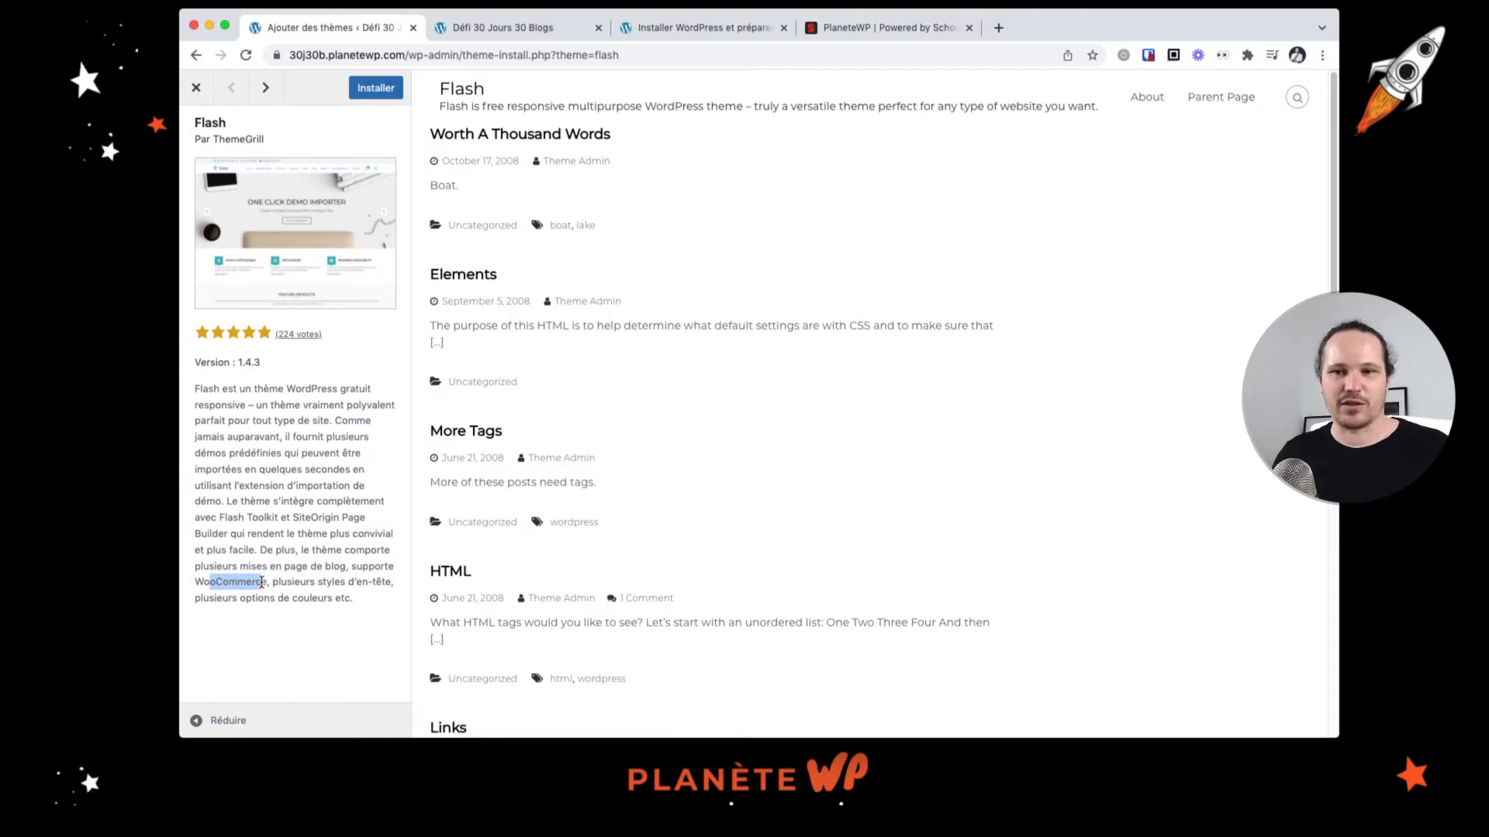
click(338, 593)
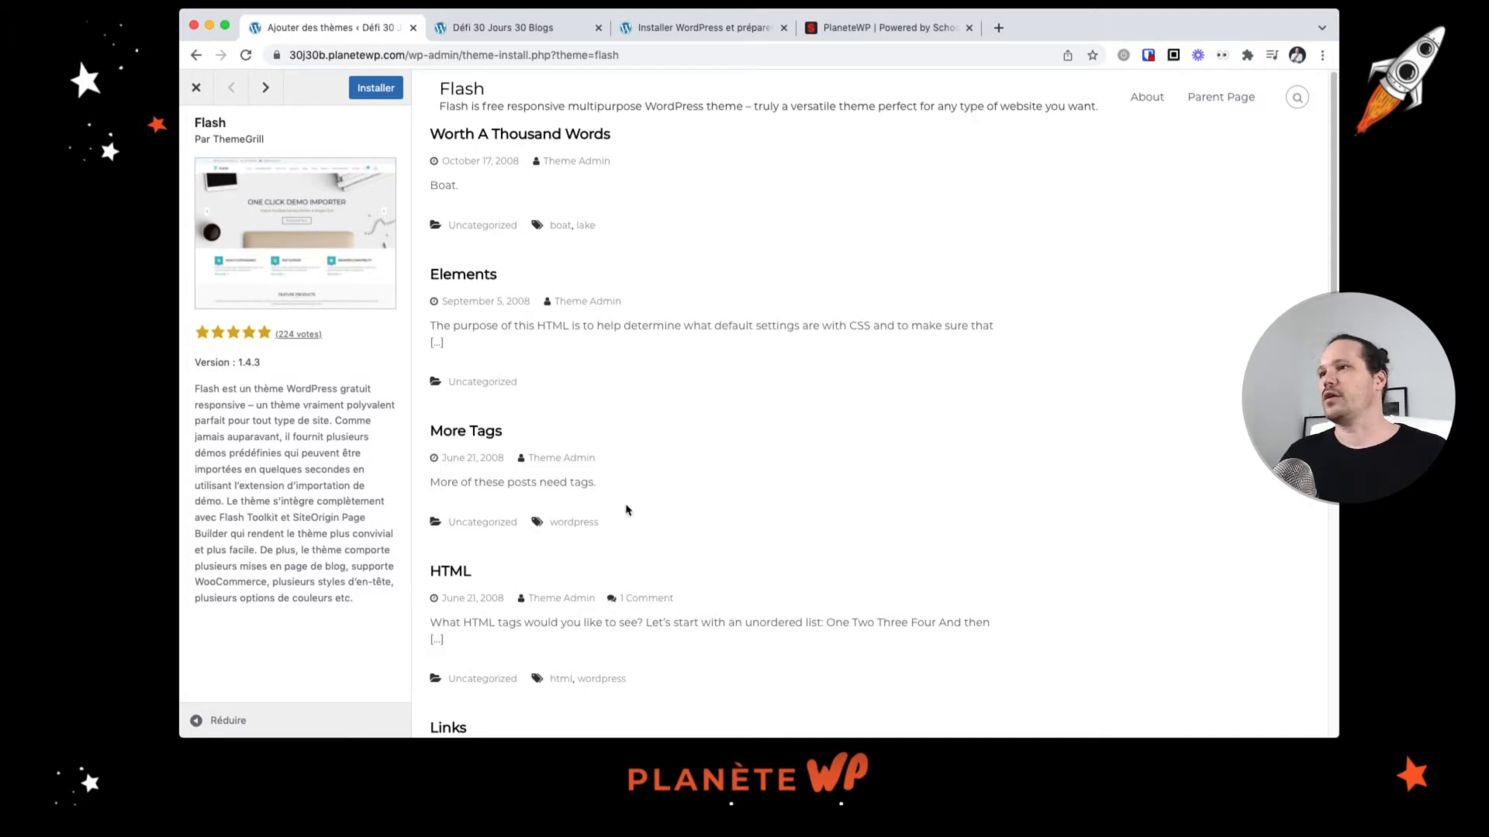
Step: Install and activate the Flash theme
click(363, 90)
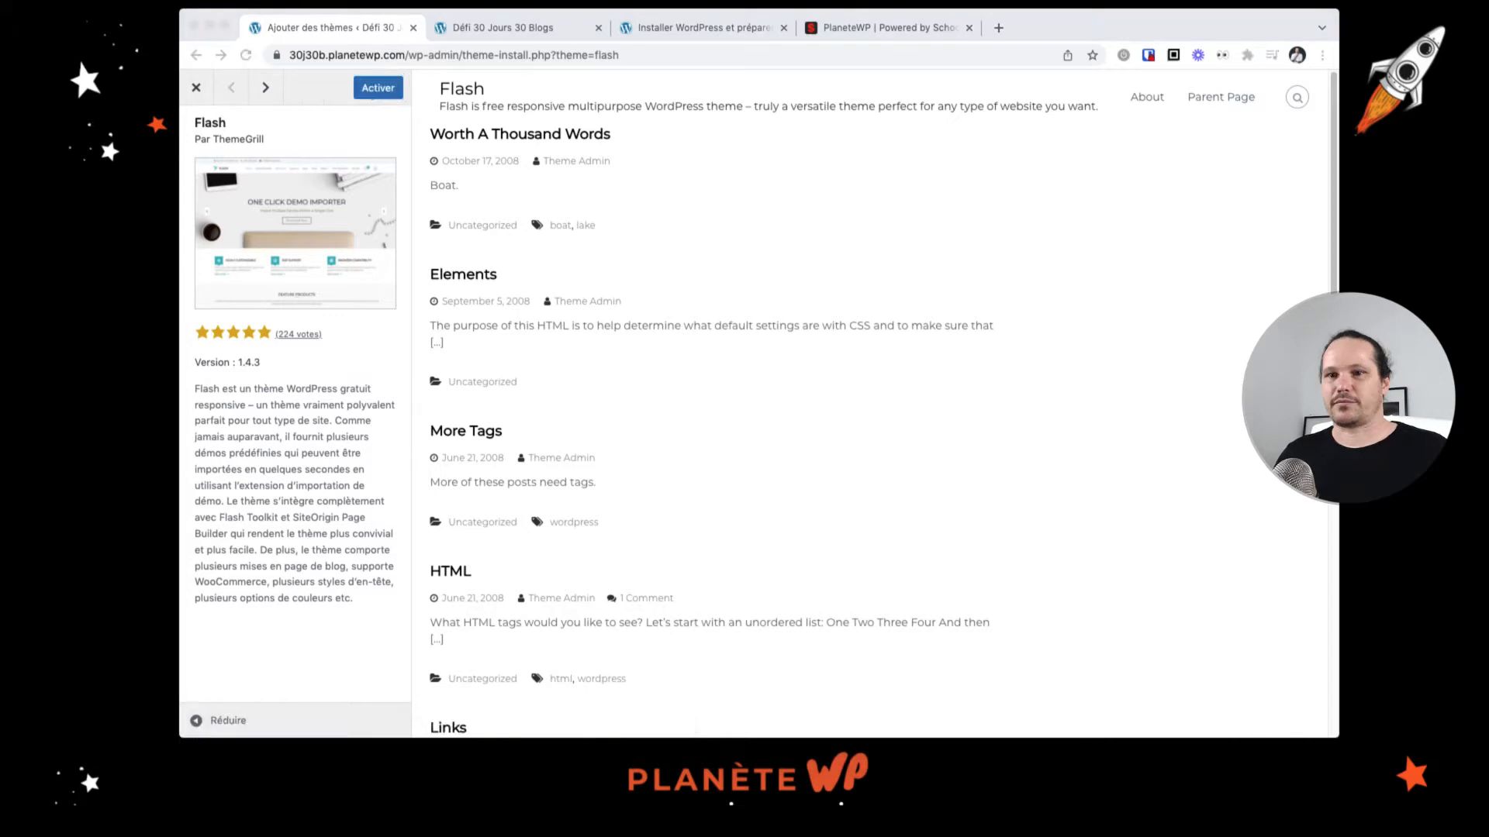
click(392, 97)
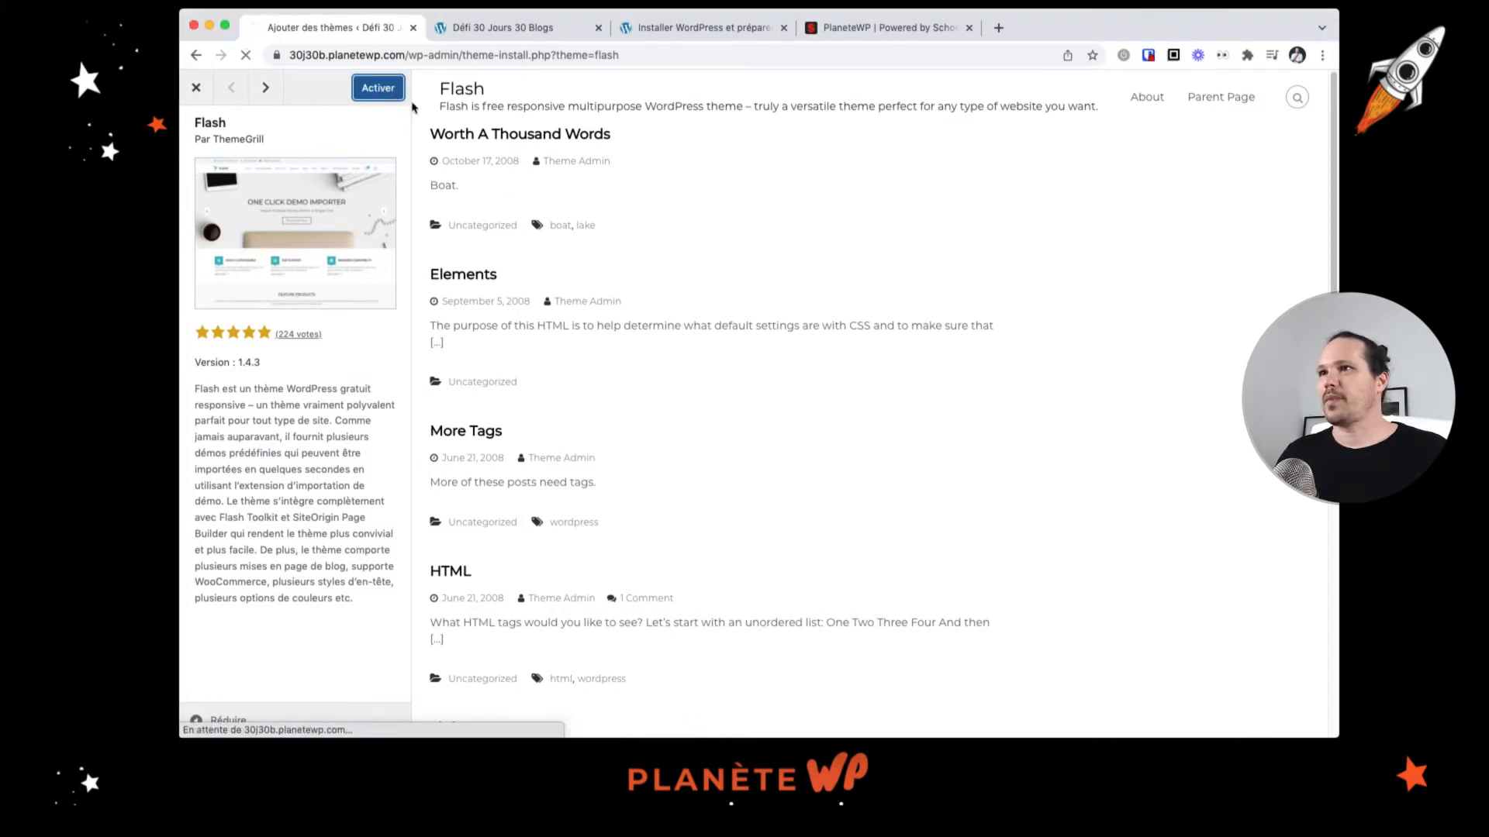
Step: Switch to the site's front end and open a category page from the menu to view the new theme
click(547, 29)
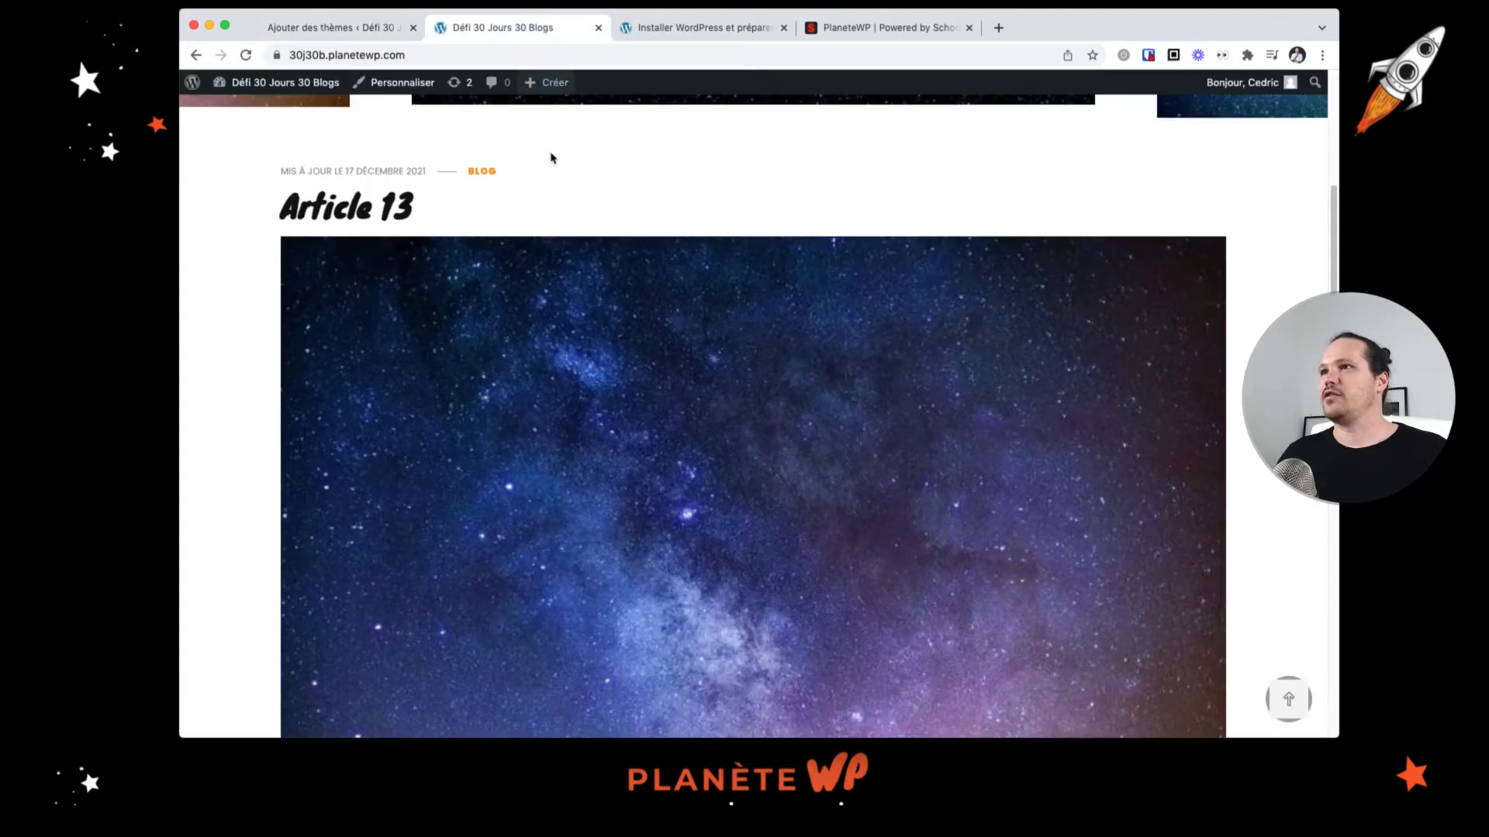
scroll(772, 206, up, 6)
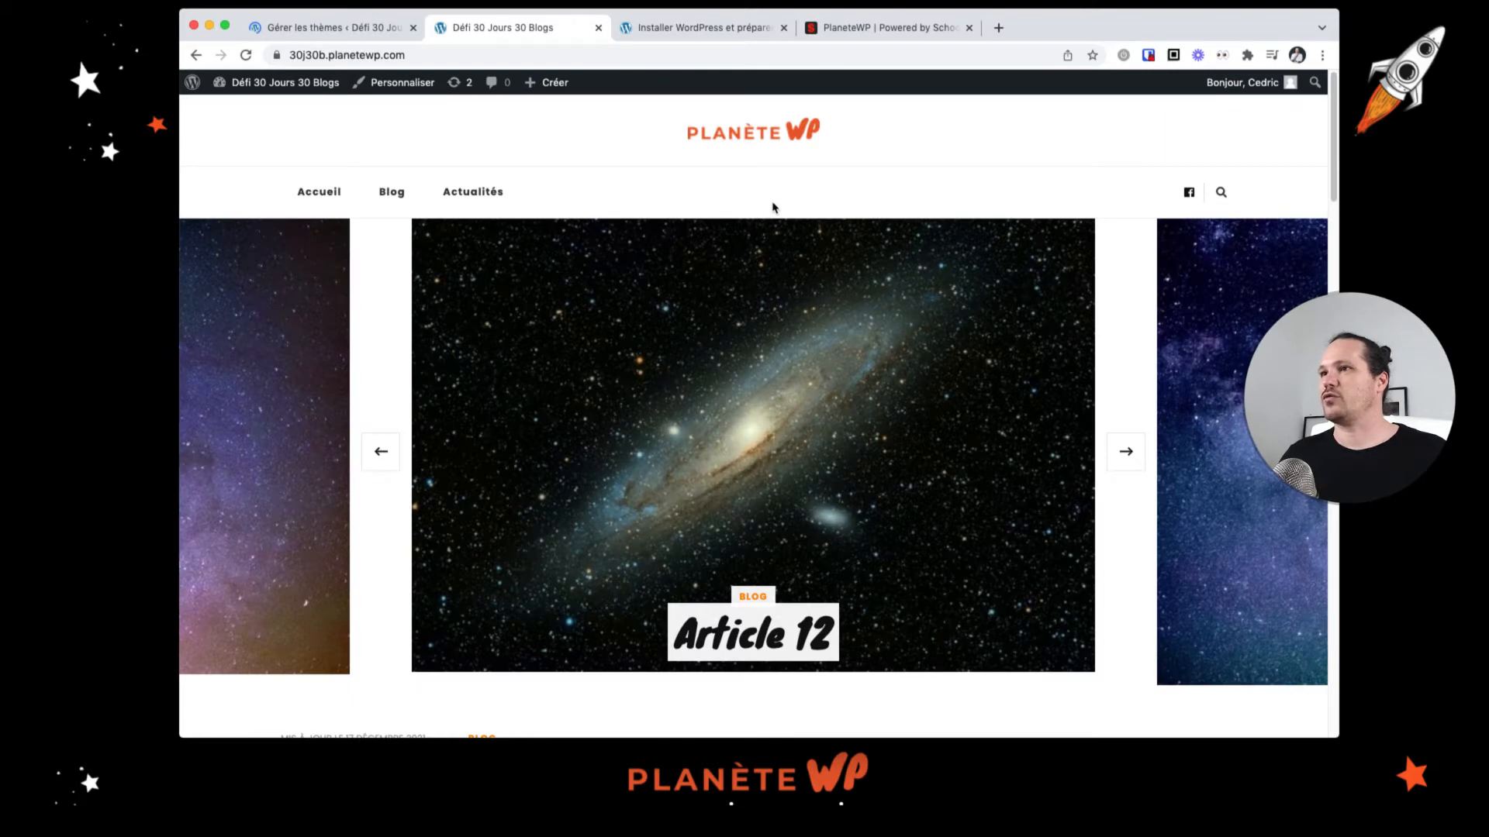
click(475, 199)
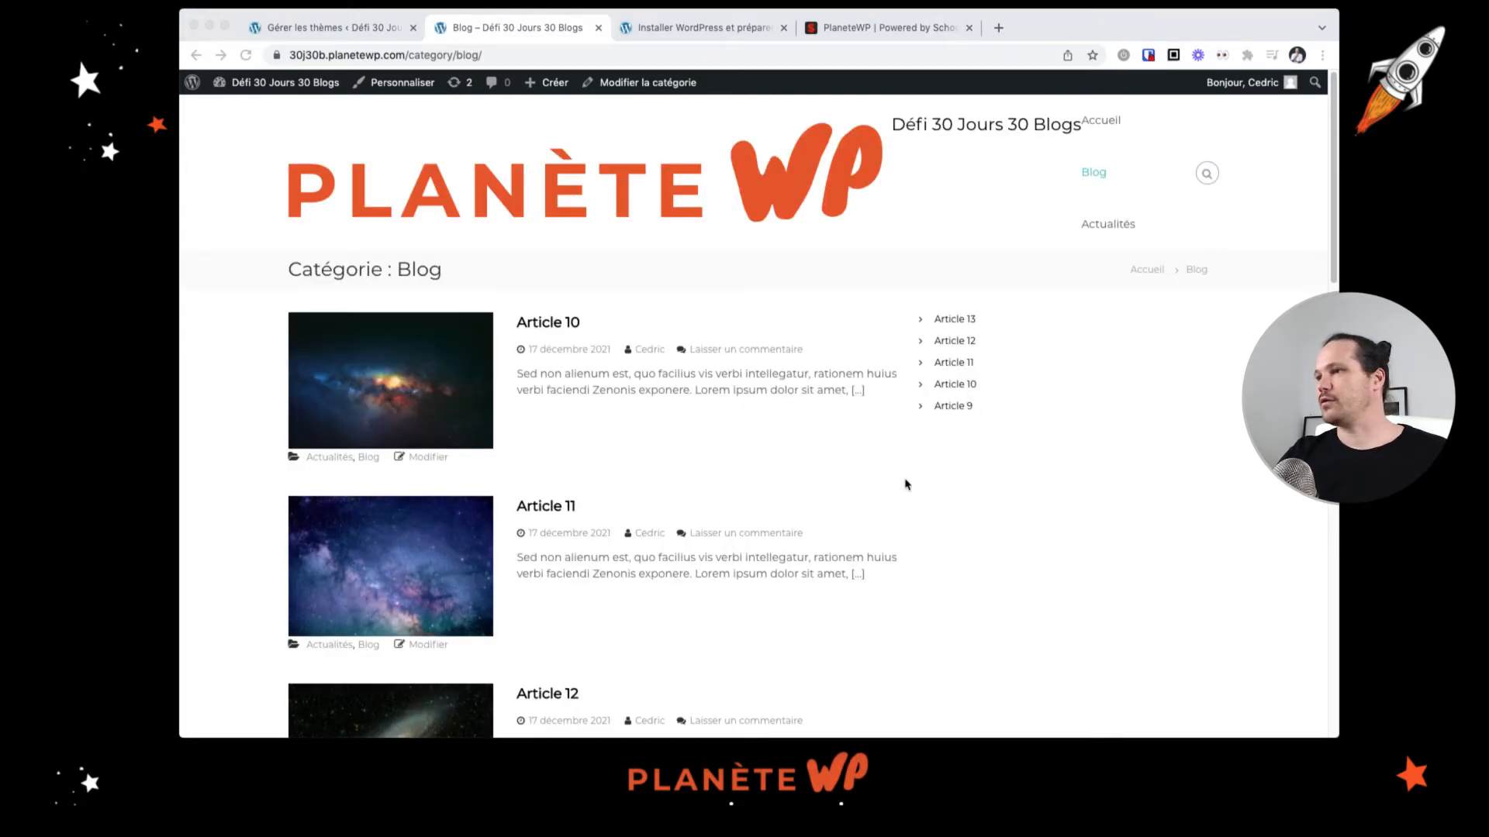
Step: Scroll through the Blog category page to examine how posts are listed with the new theme
scroll(966, 530, down, 5)
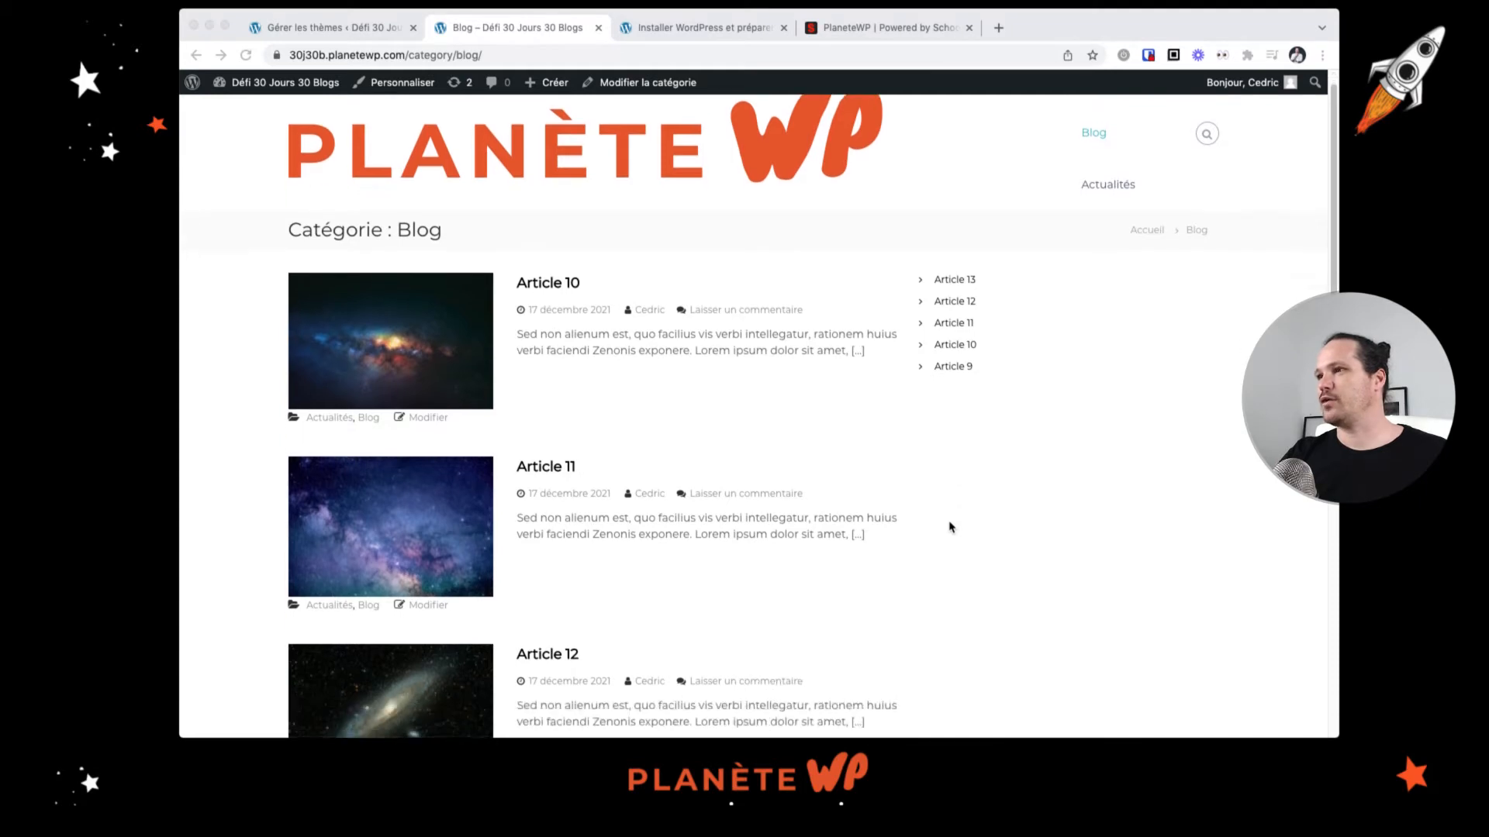
scroll(951, 528, down, 10)
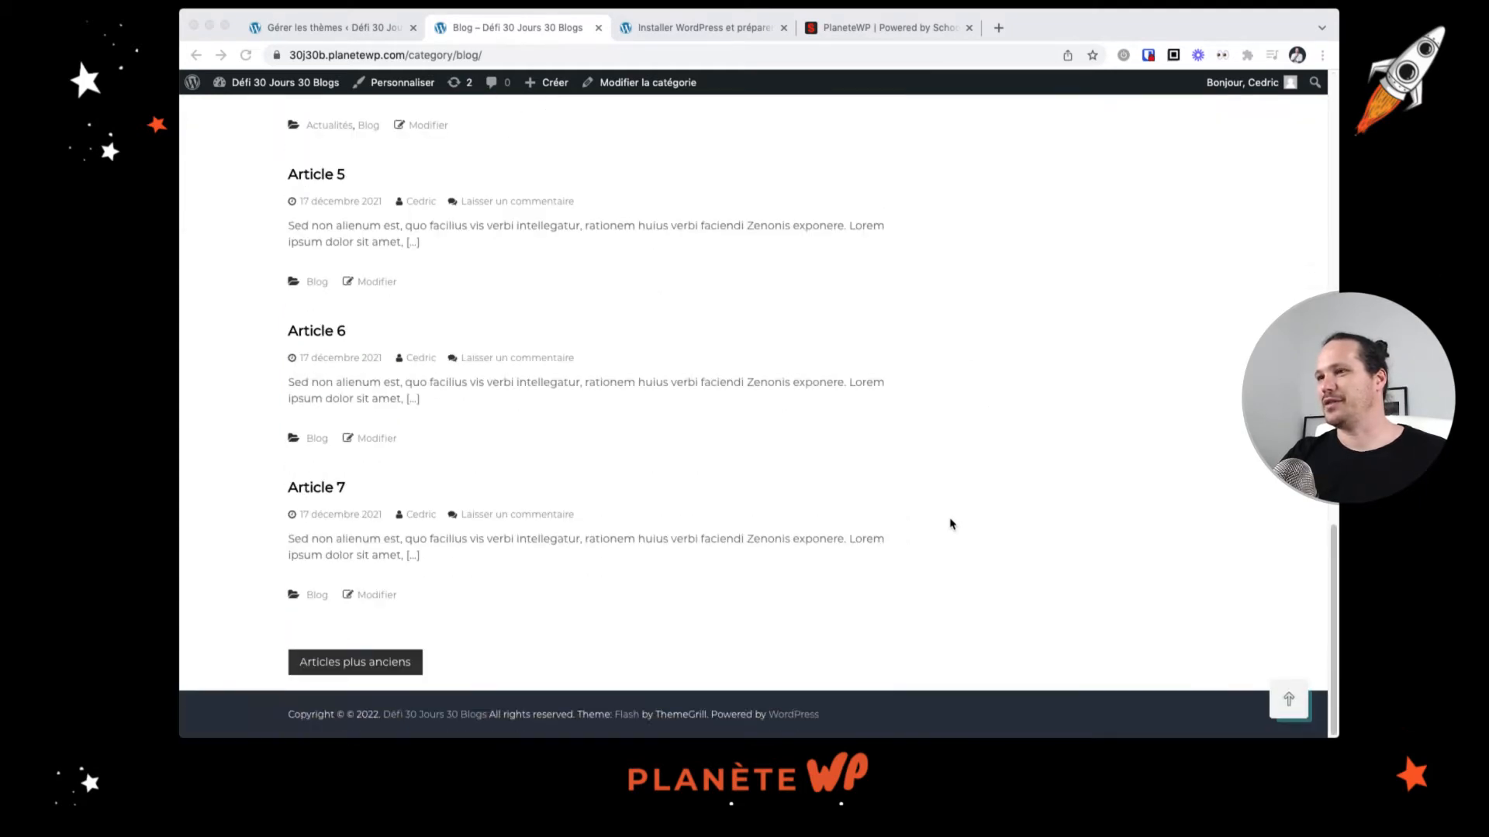
scroll(952, 525, up, 15)
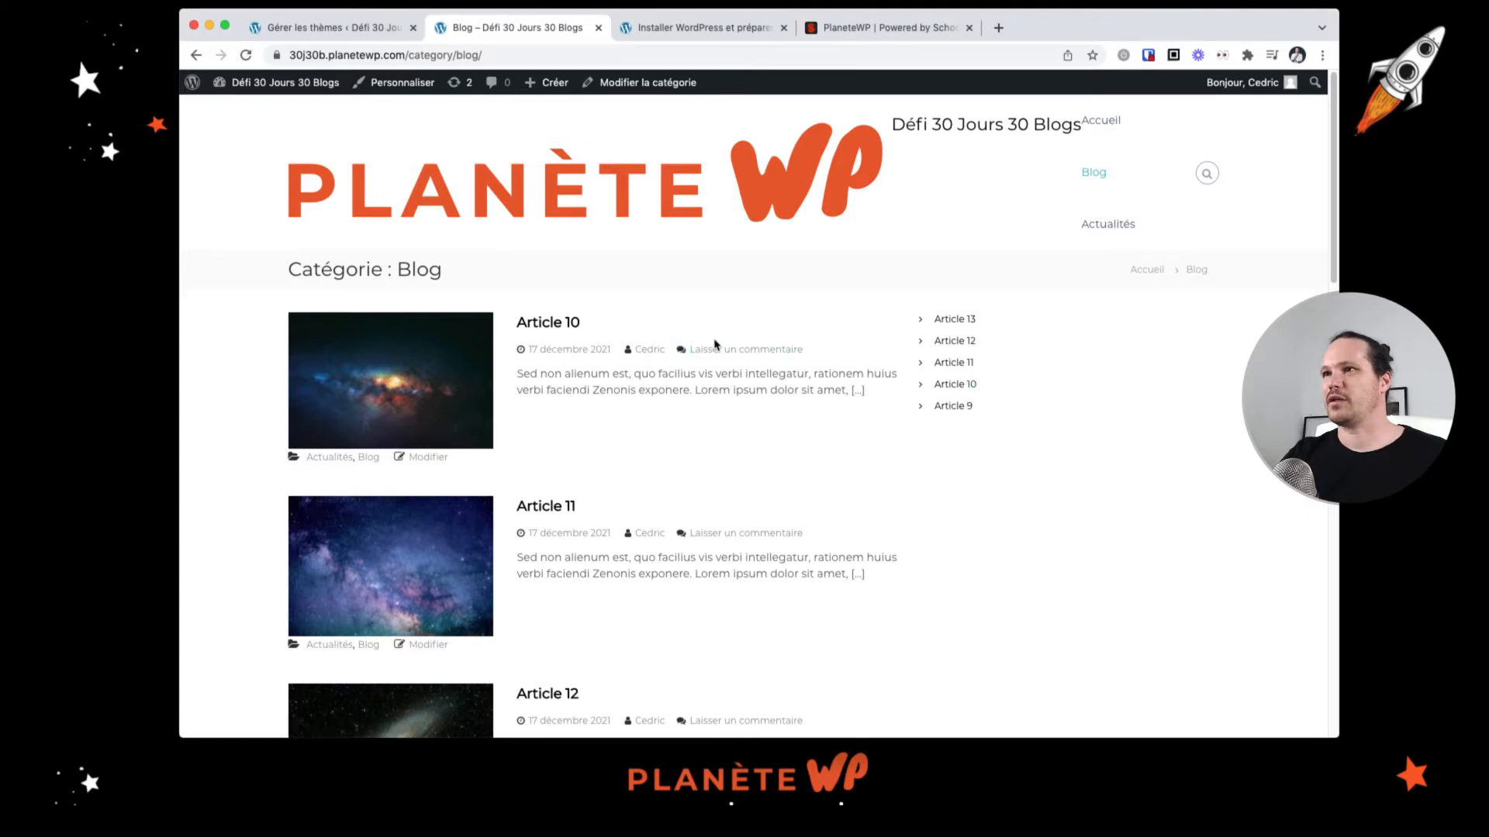
scroll(538, 372, down, 20)
scroll(538, 372, up, 20)
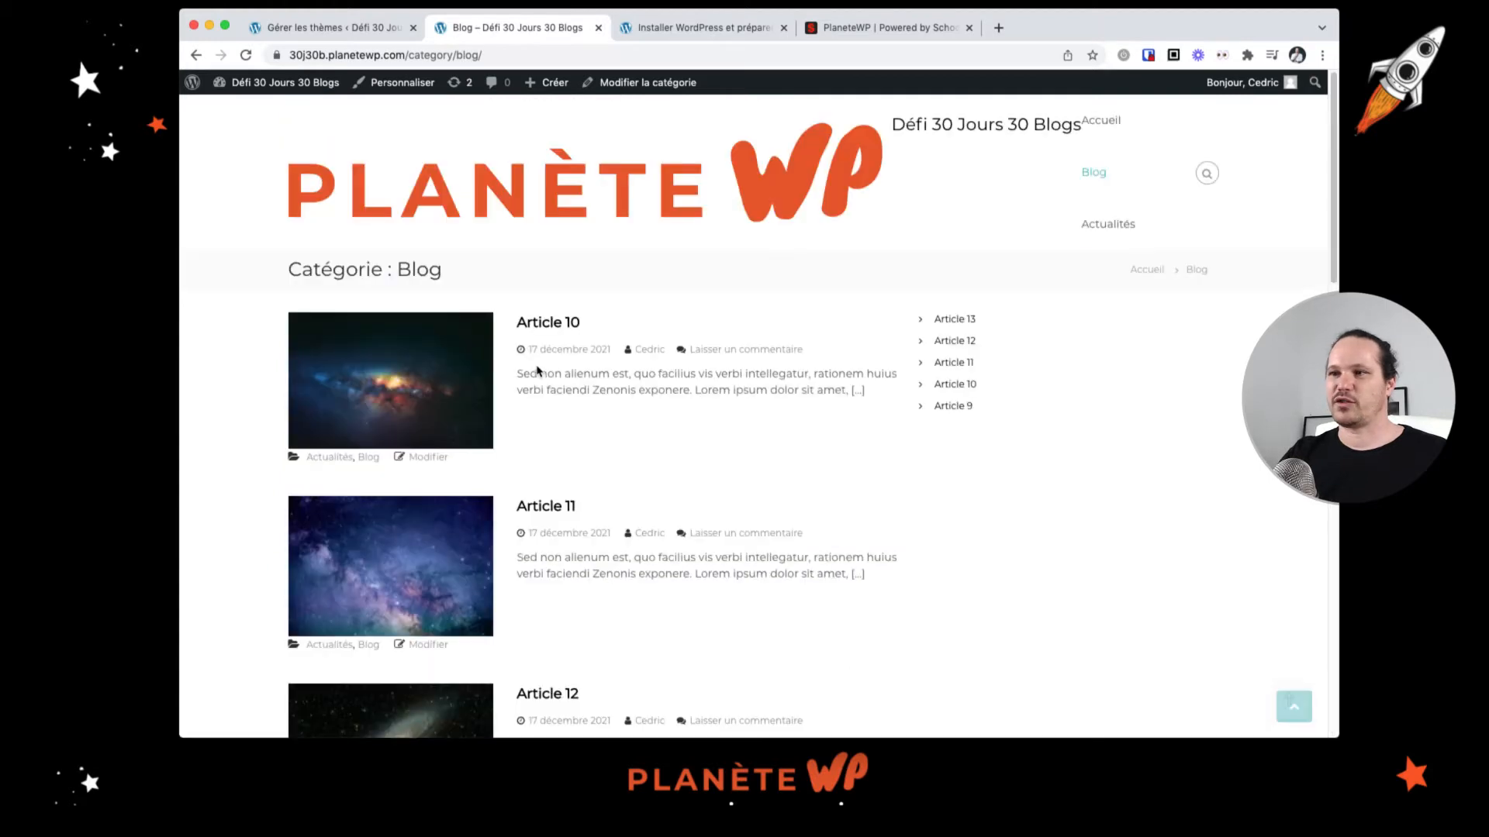
Step: Open Article 10 and scroll through the single post to examine its layout under the Flash theme
click(552, 332)
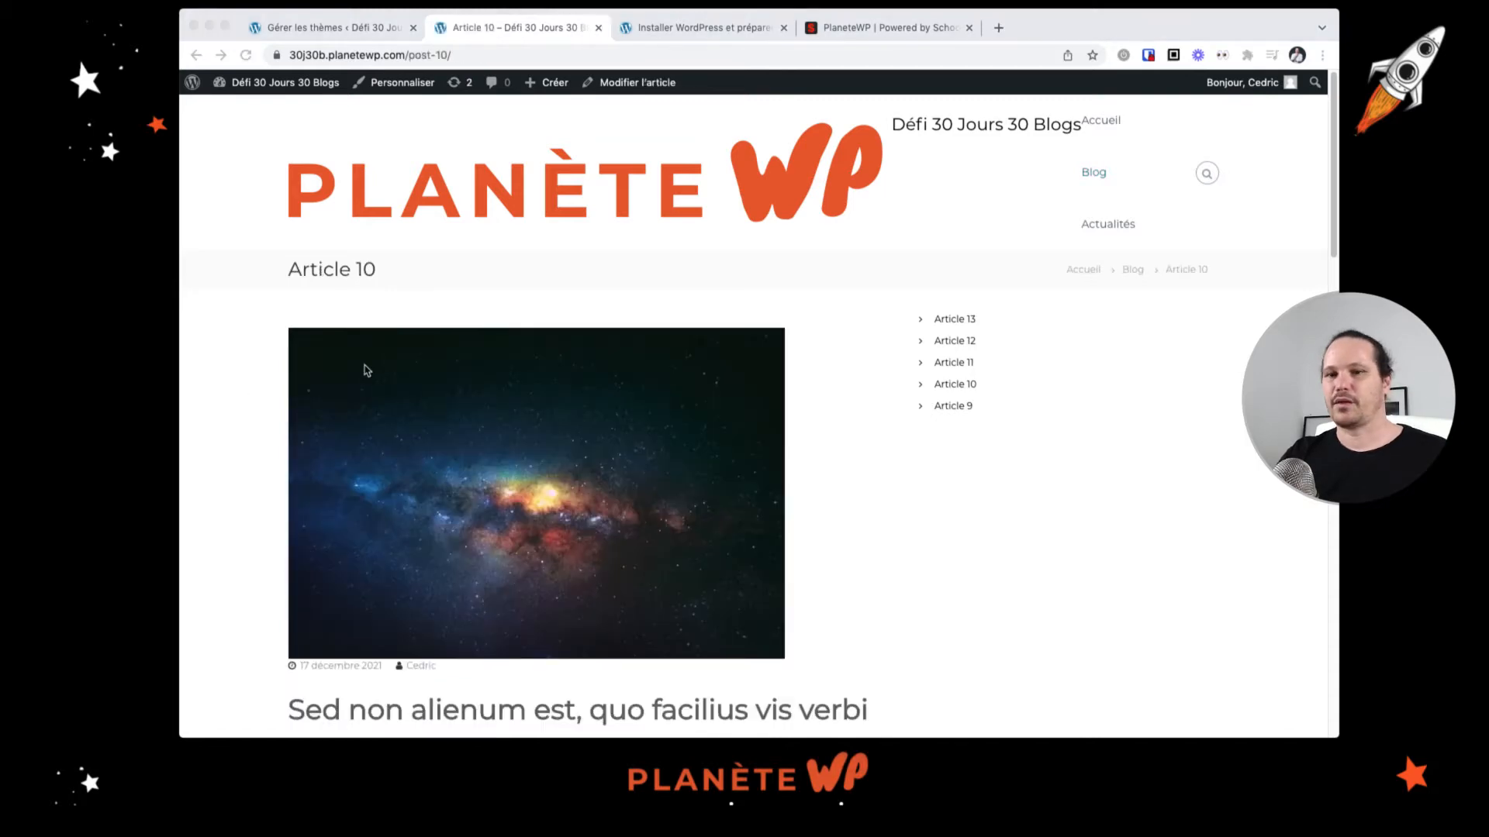
scroll(474, 392, down, 4)
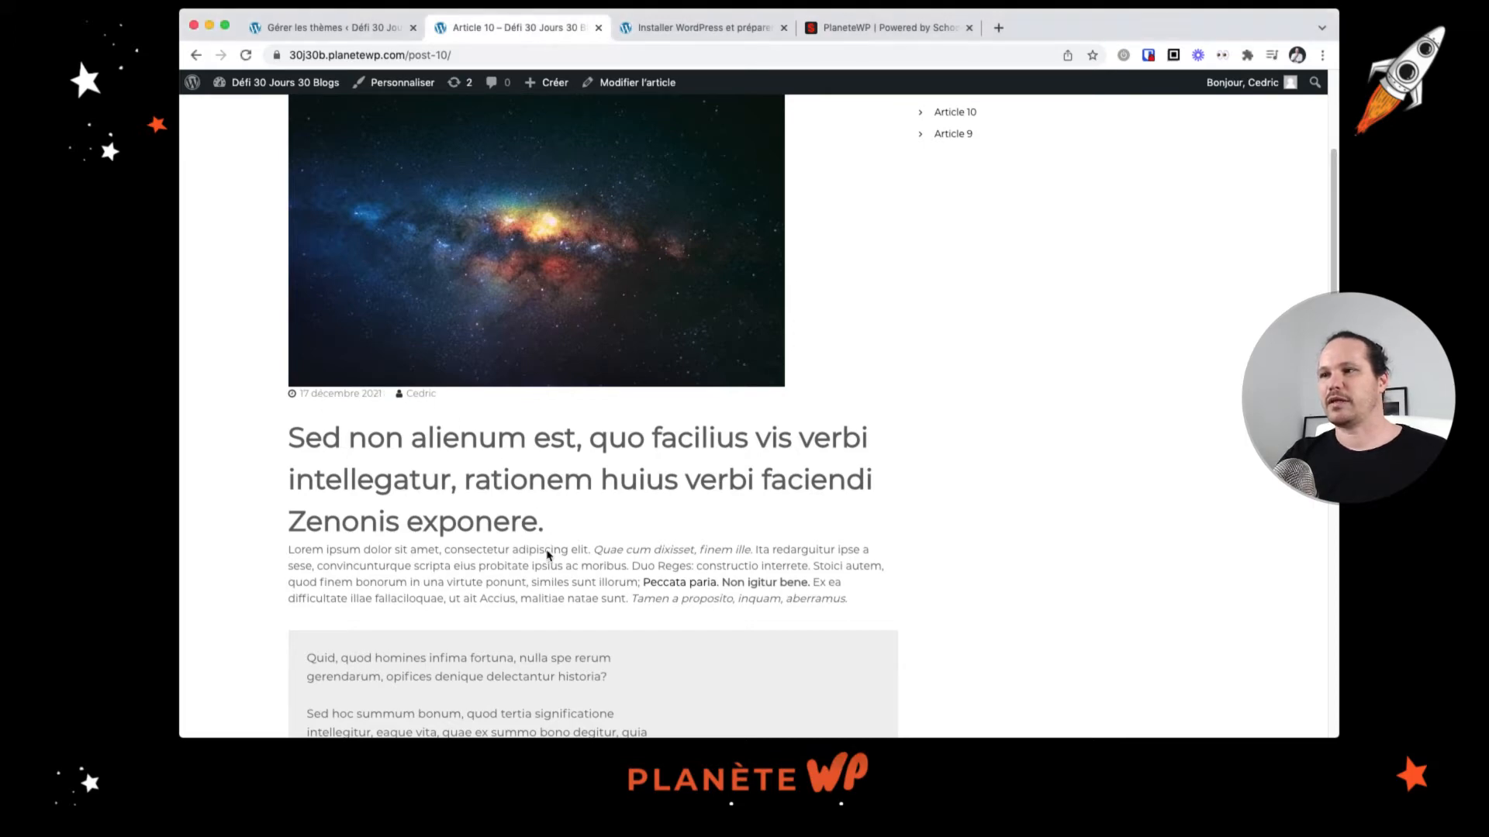
drag(546, 548, 593, 598)
click(537, 574)
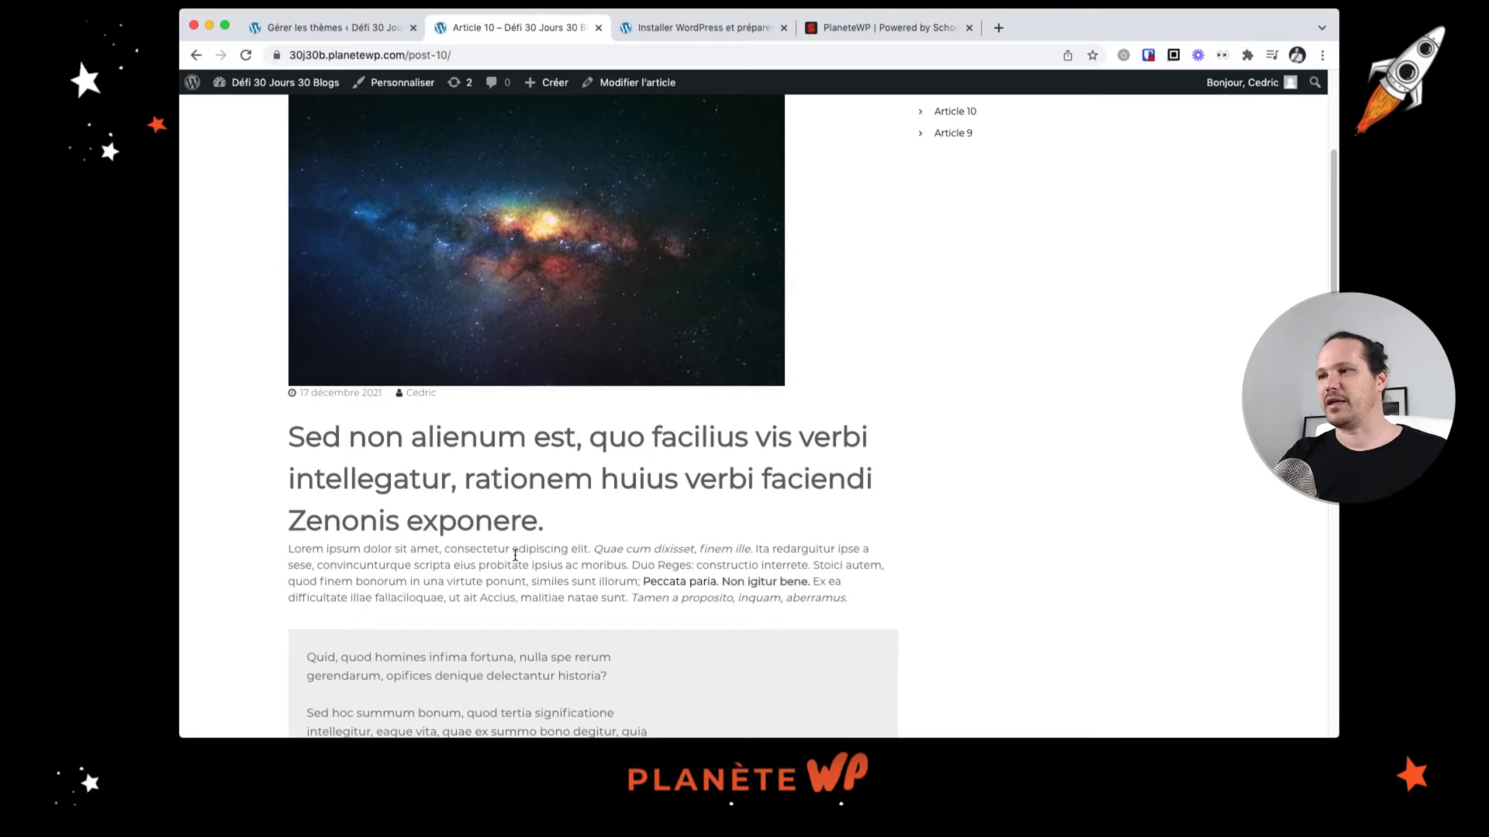
scroll(516, 555, down, 1)
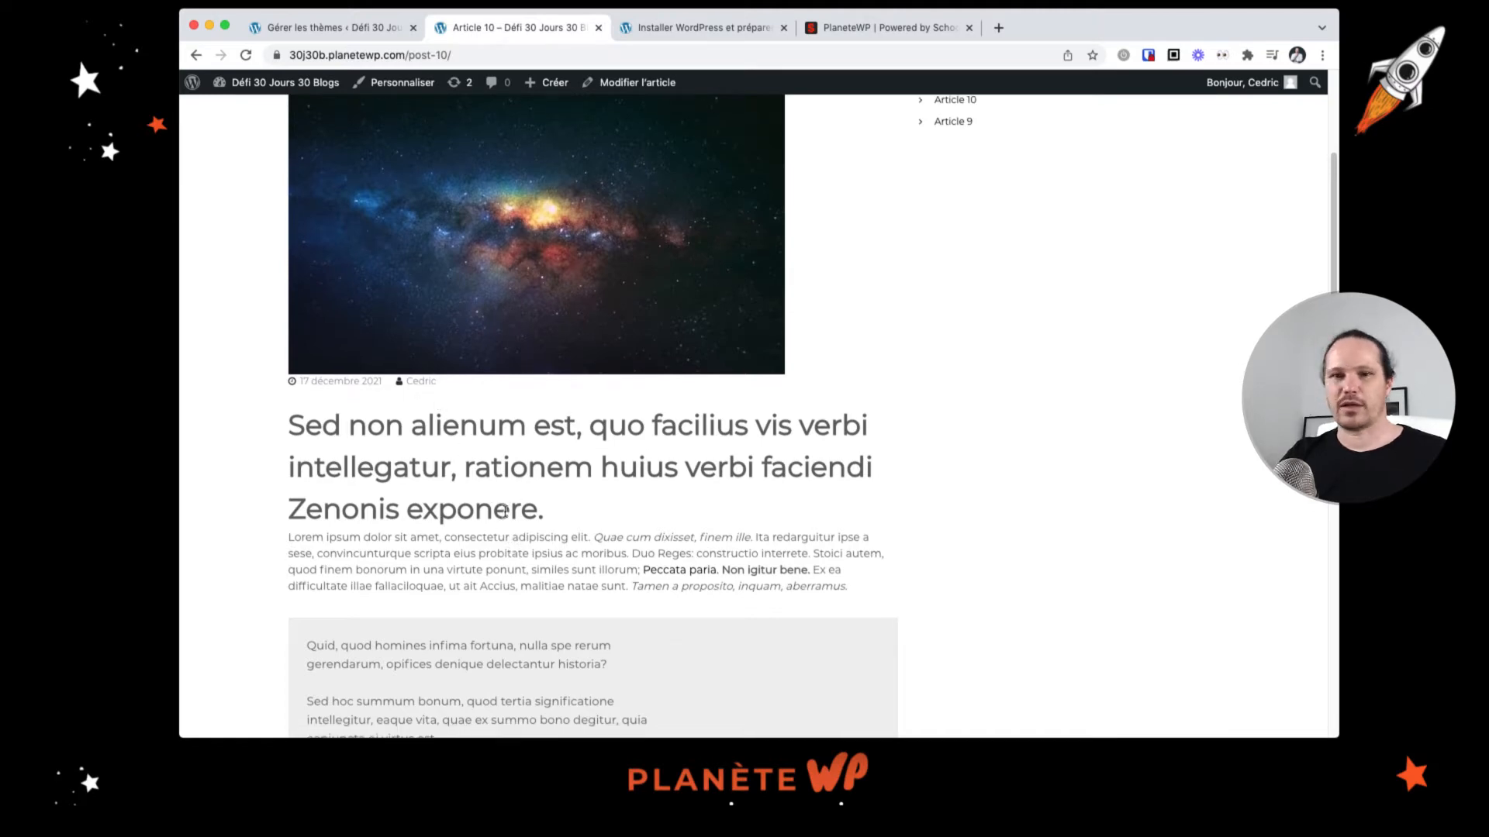
scroll(555, 528, down, 1)
scroll(555, 527, down, 4)
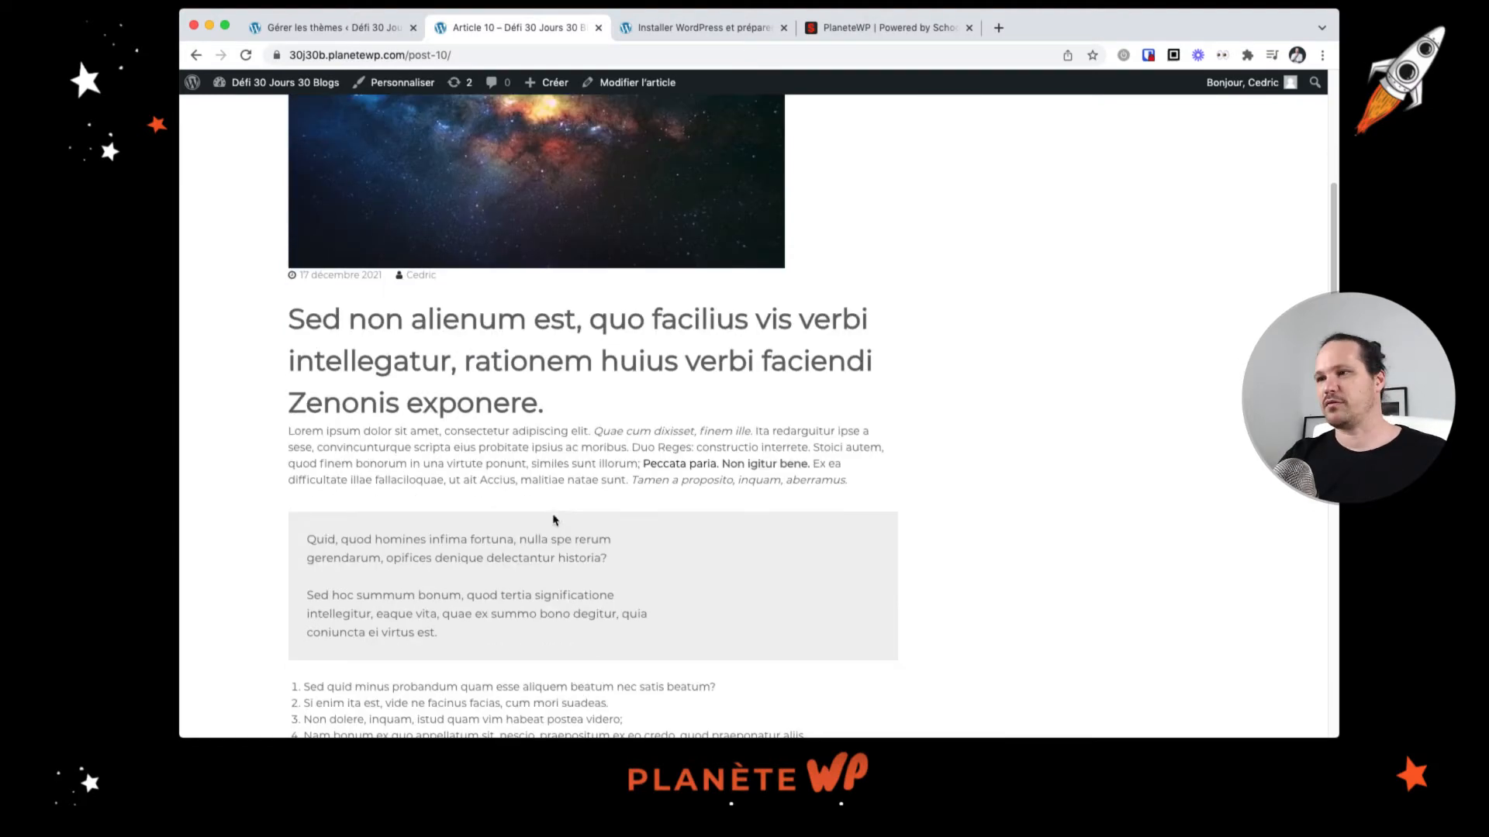
scroll(524, 535, down, 10)
scroll(524, 537, down, 9)
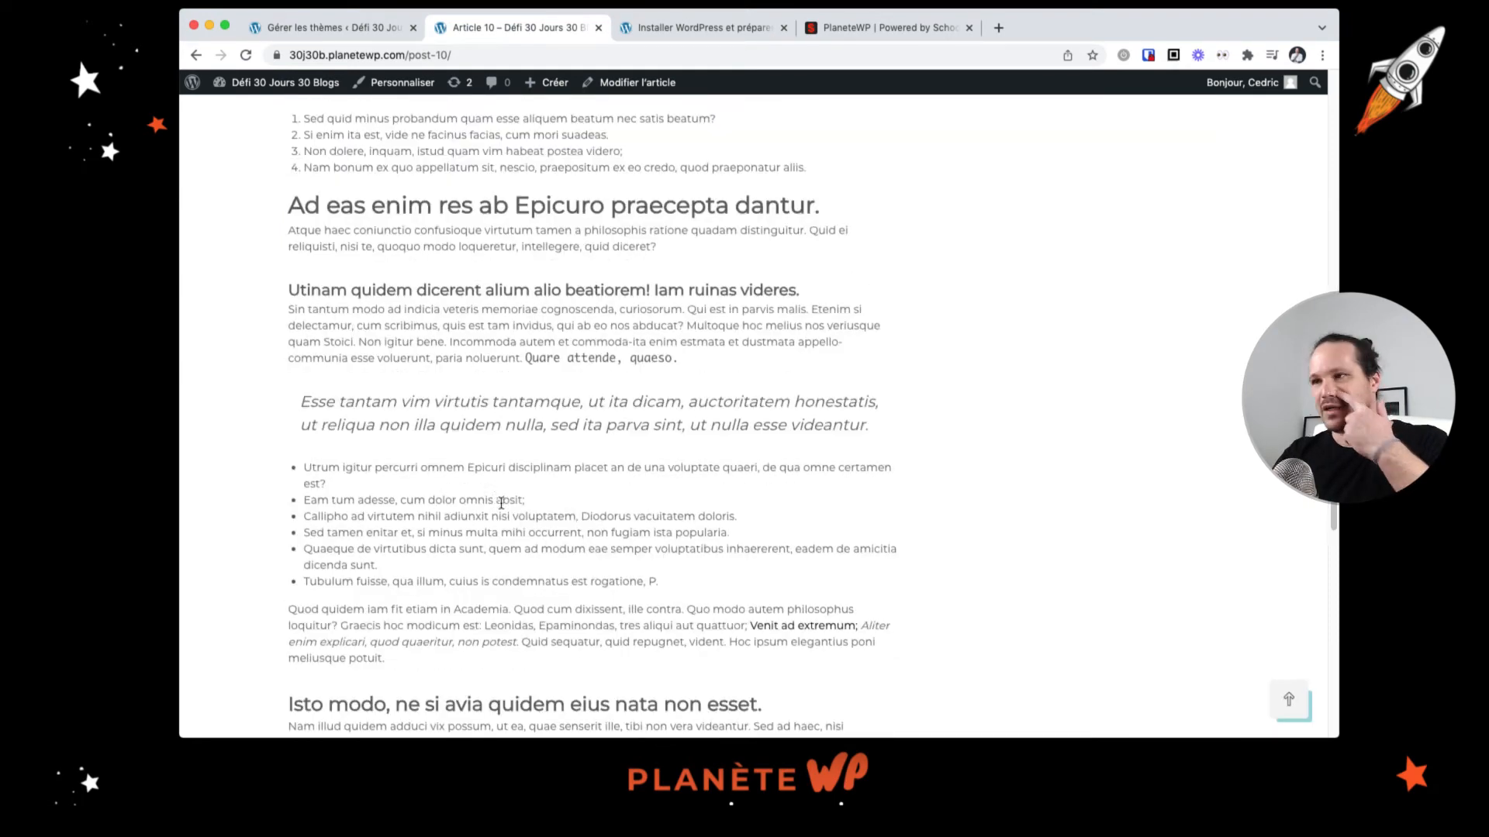
scroll(402, 496, up, 20)
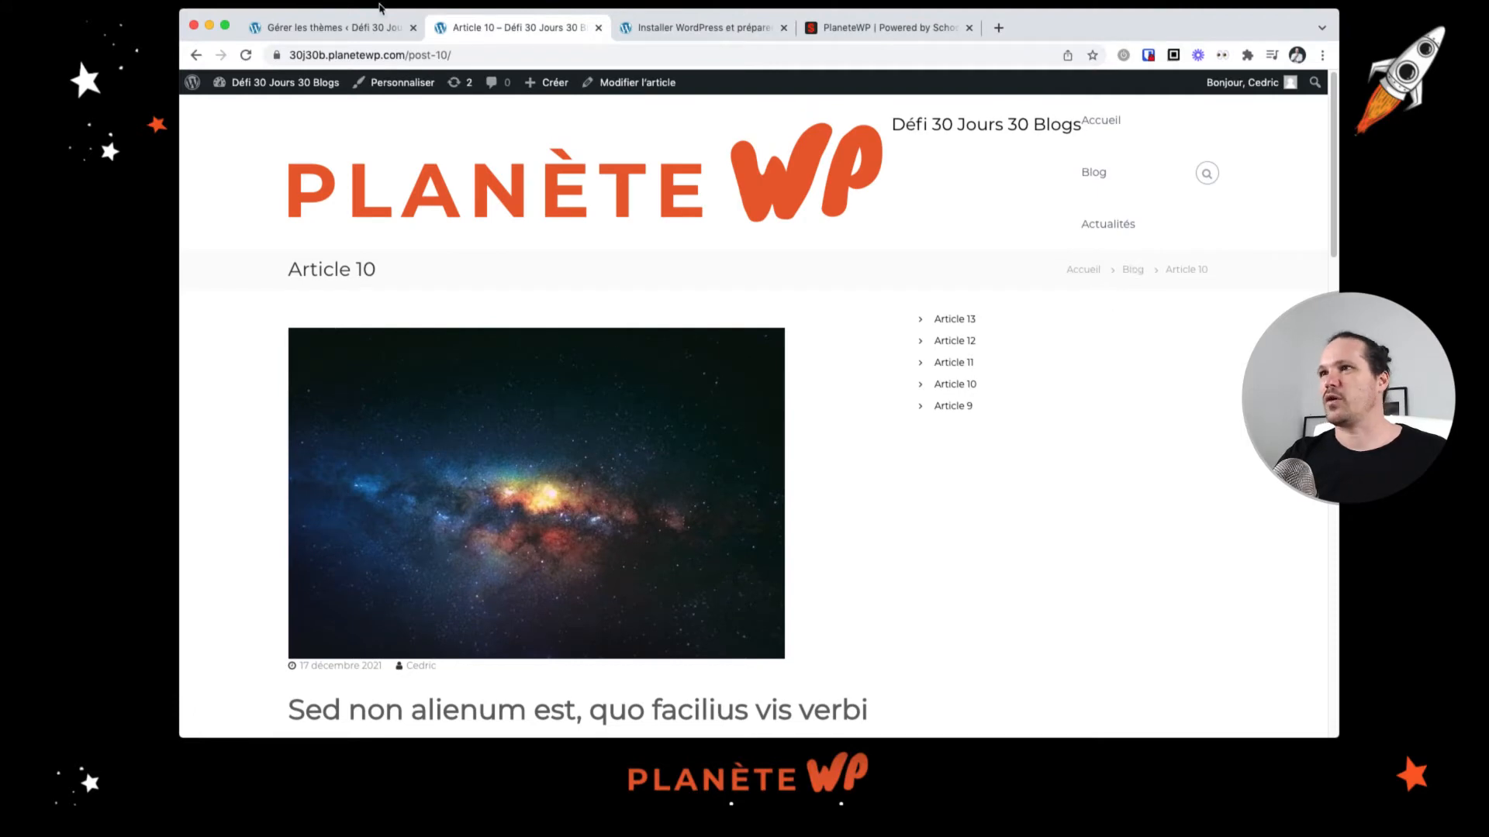
Step: Return to the admin, close the theme preview, and start Flash's welcome setup to install the ThemeGrill demo importer
click(346, 31)
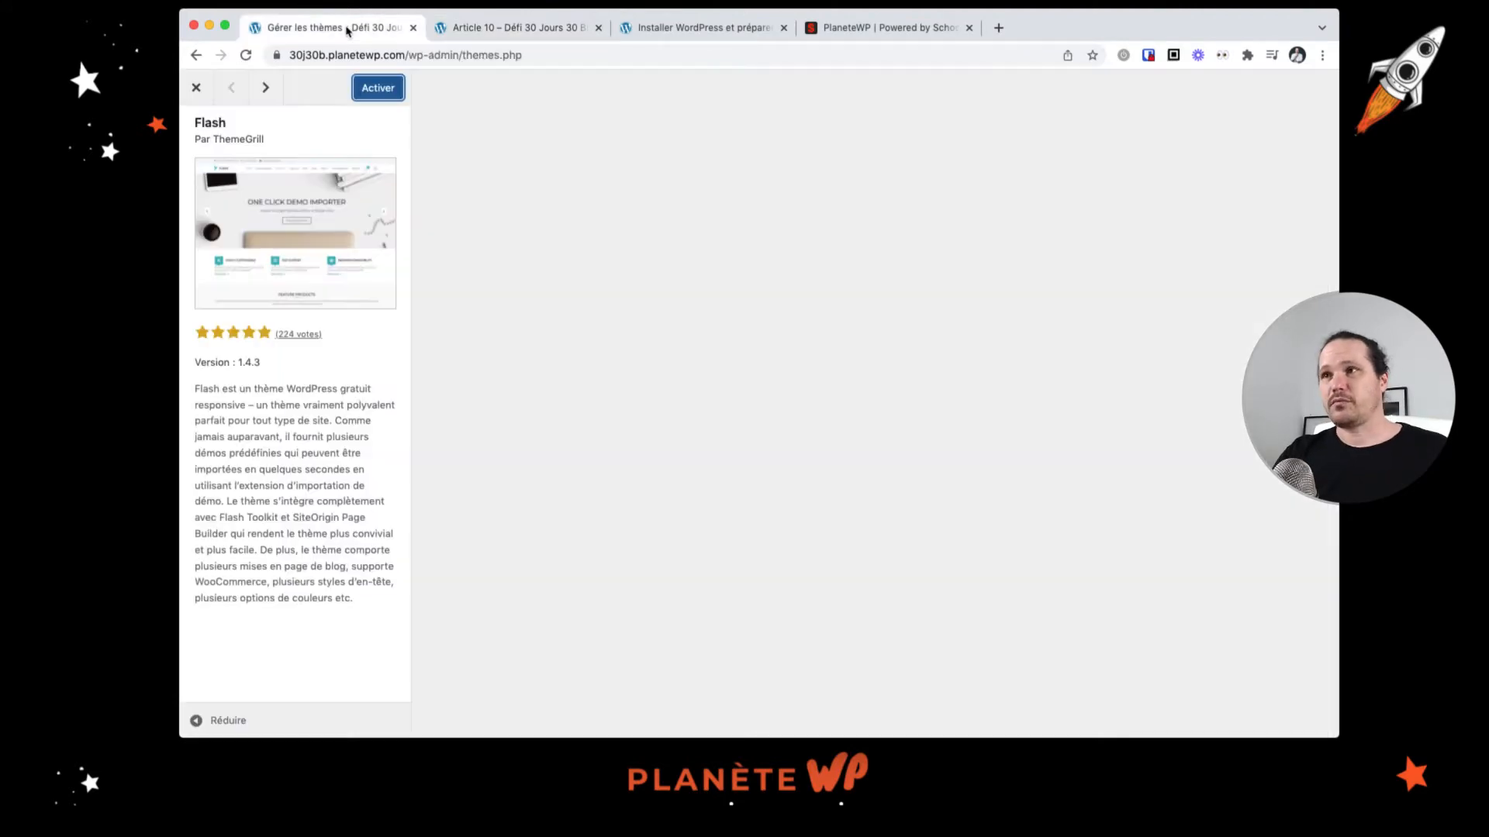
click(195, 88)
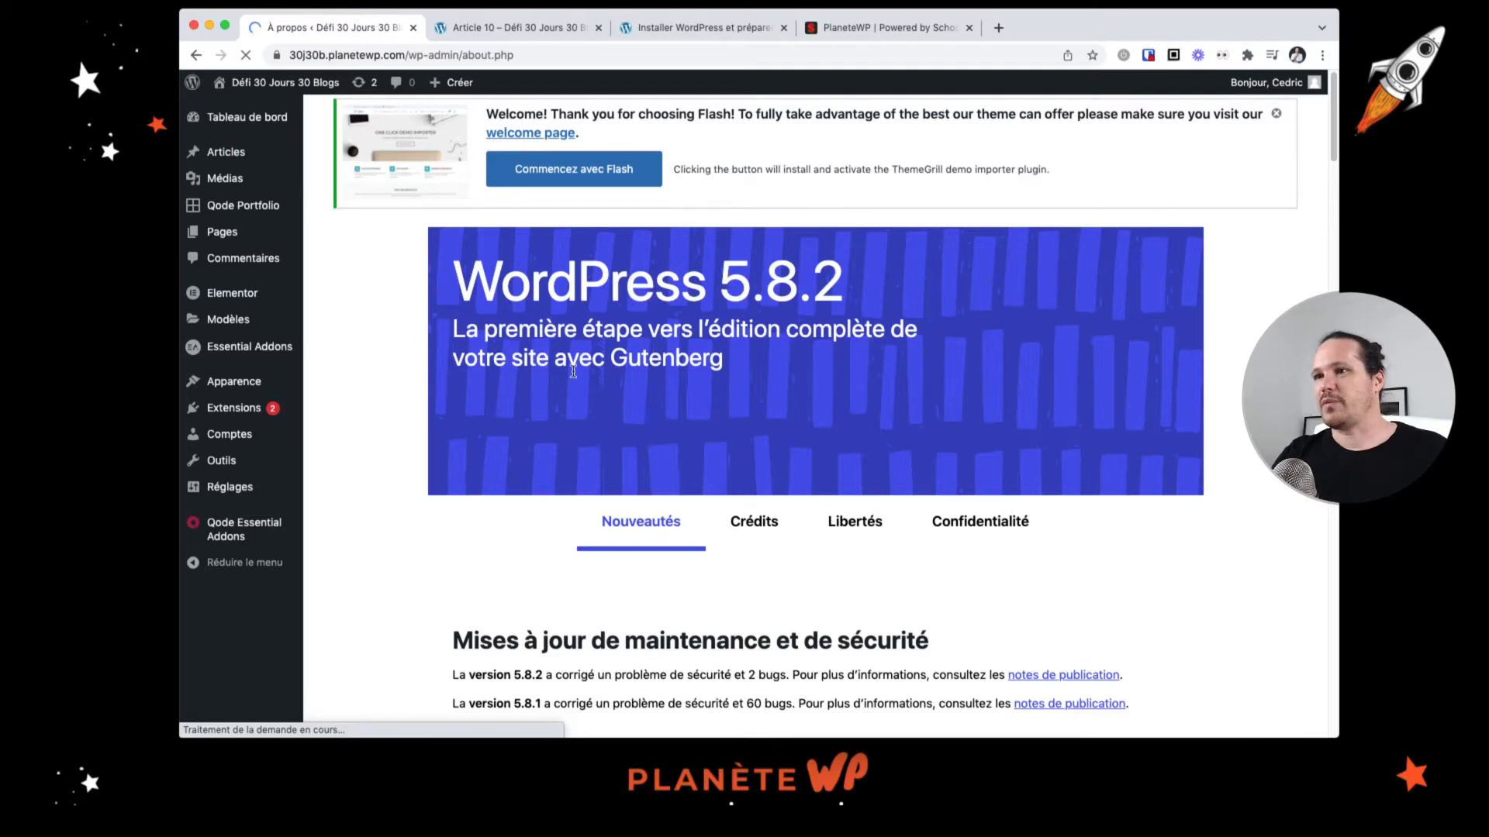
mouse_move(256, 117)
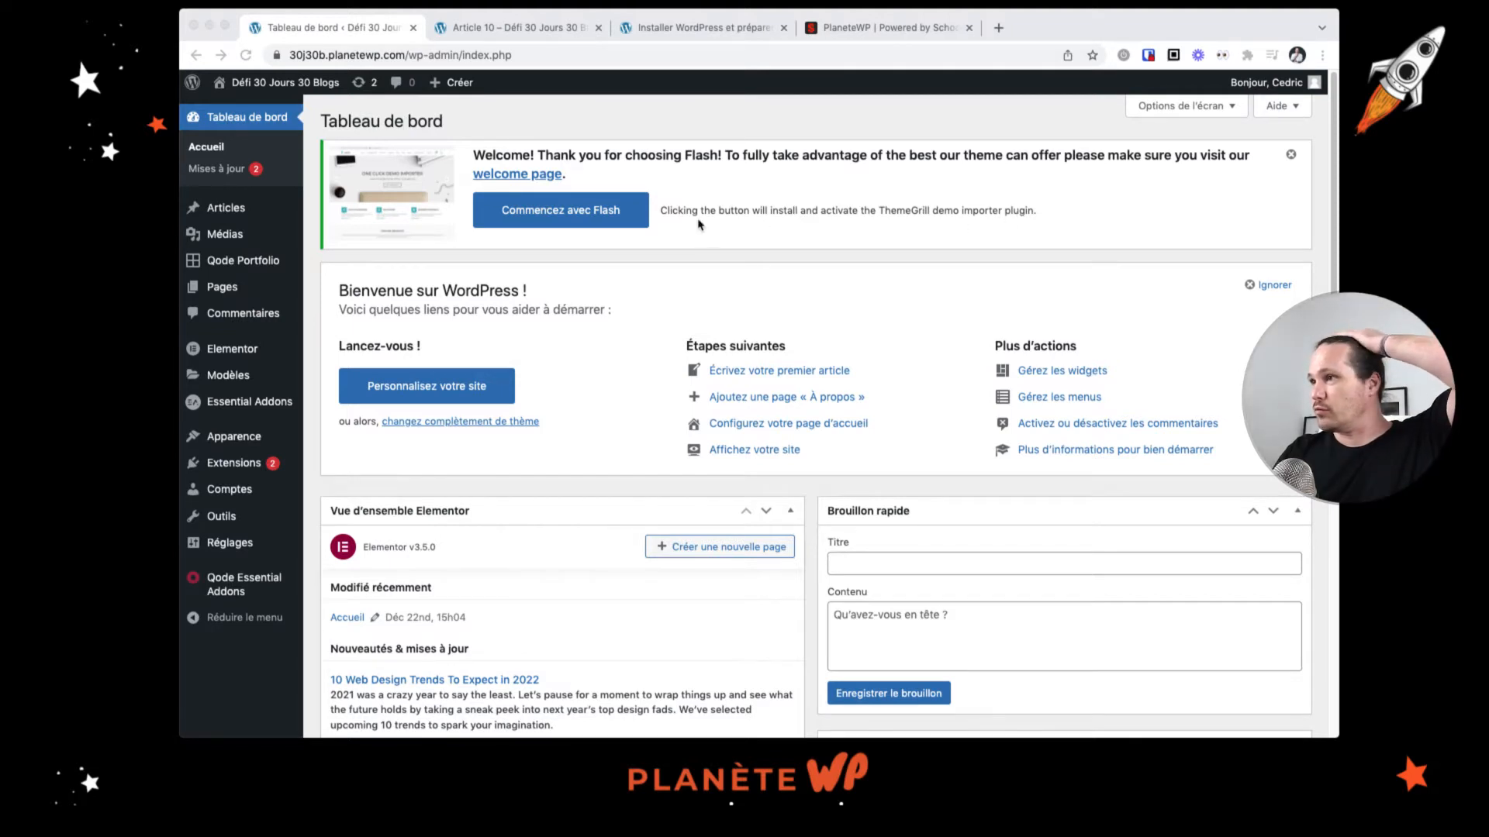
click(590, 222)
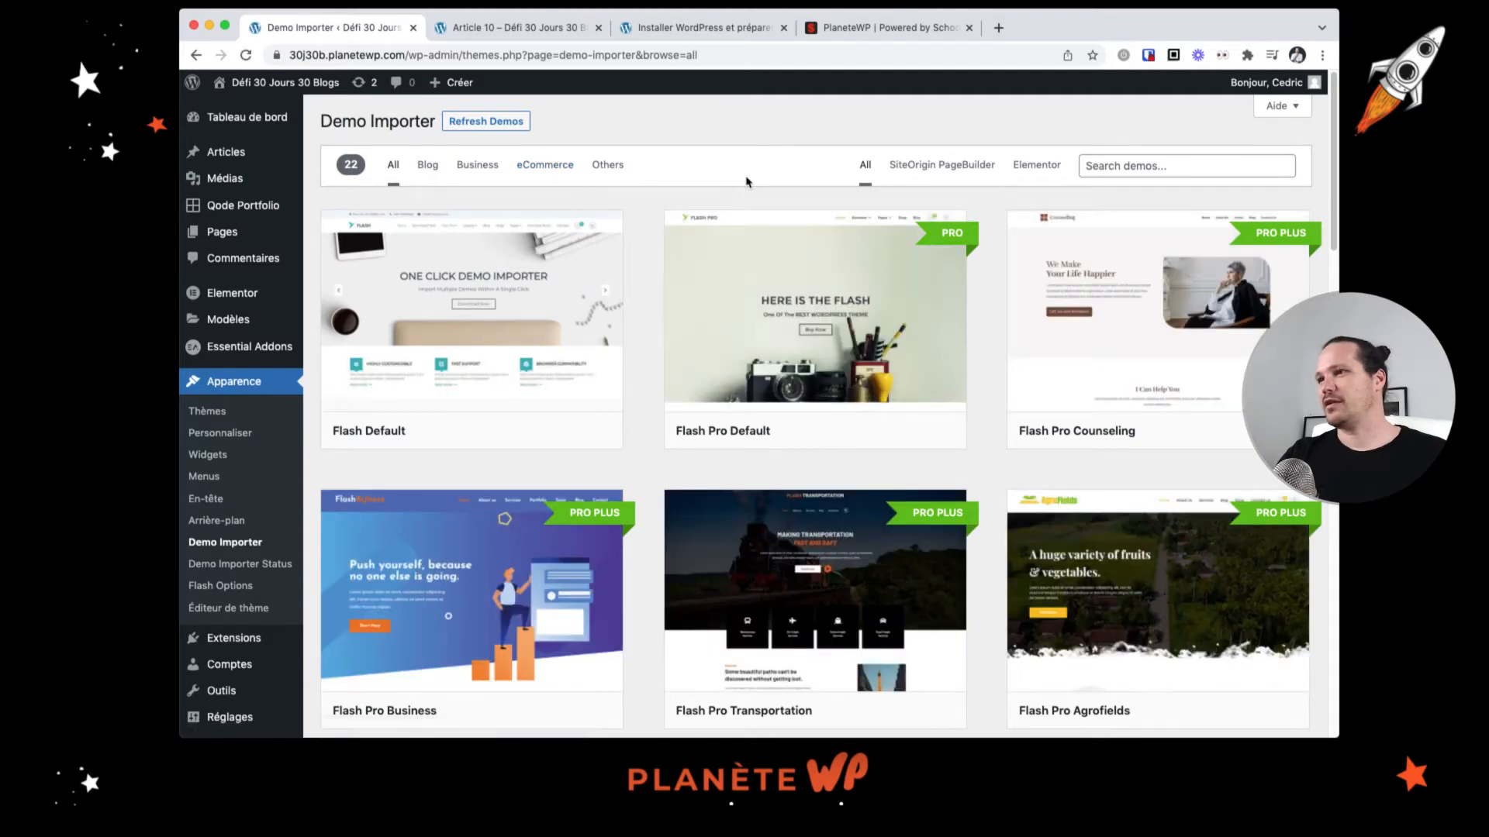
Step: Browse the available Flash demos listed in the Demo Importer
scroll(744, 184, down, 3)
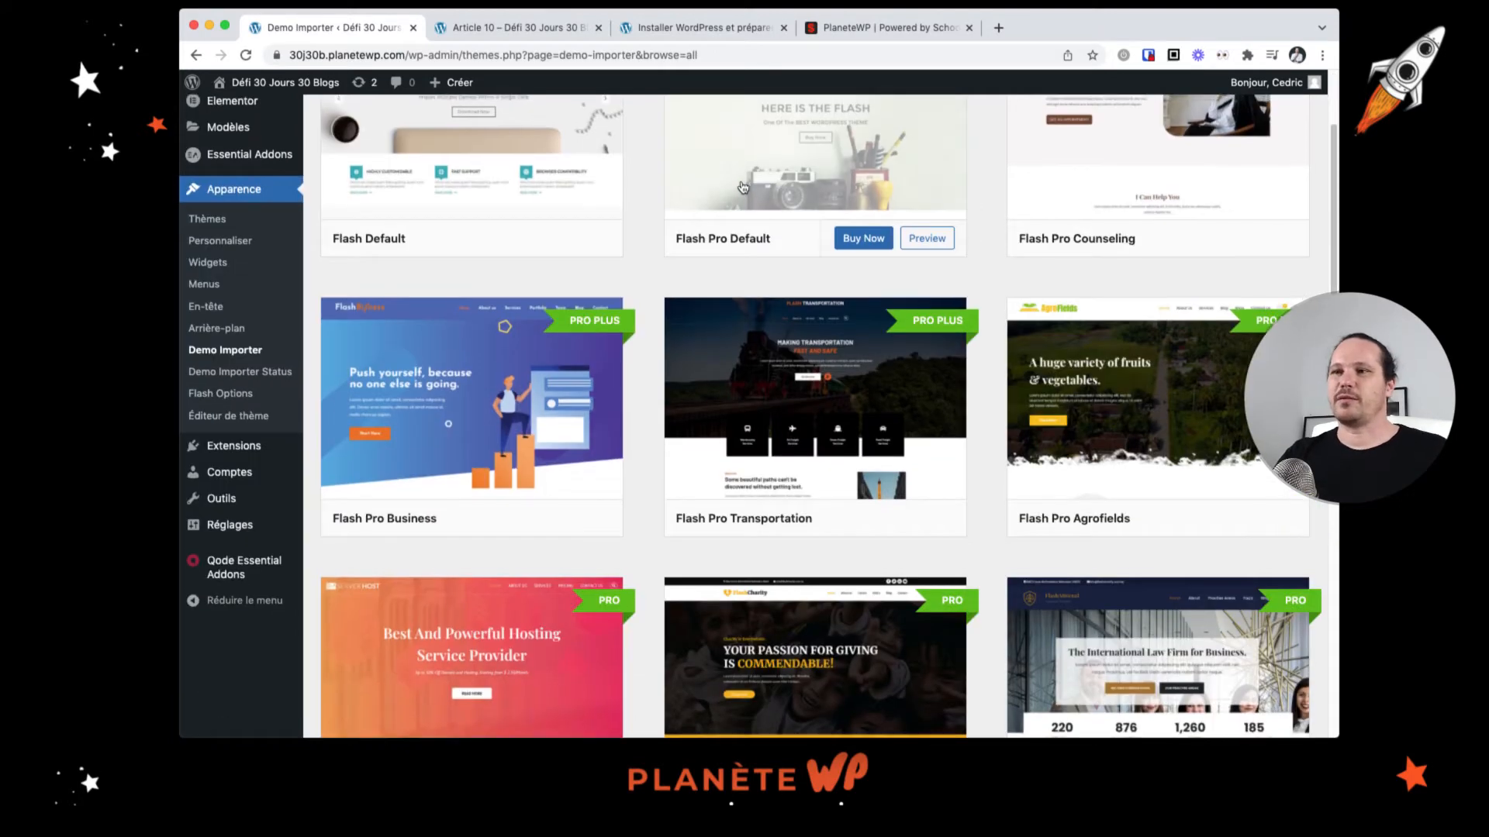
scroll(742, 187, up, 1)
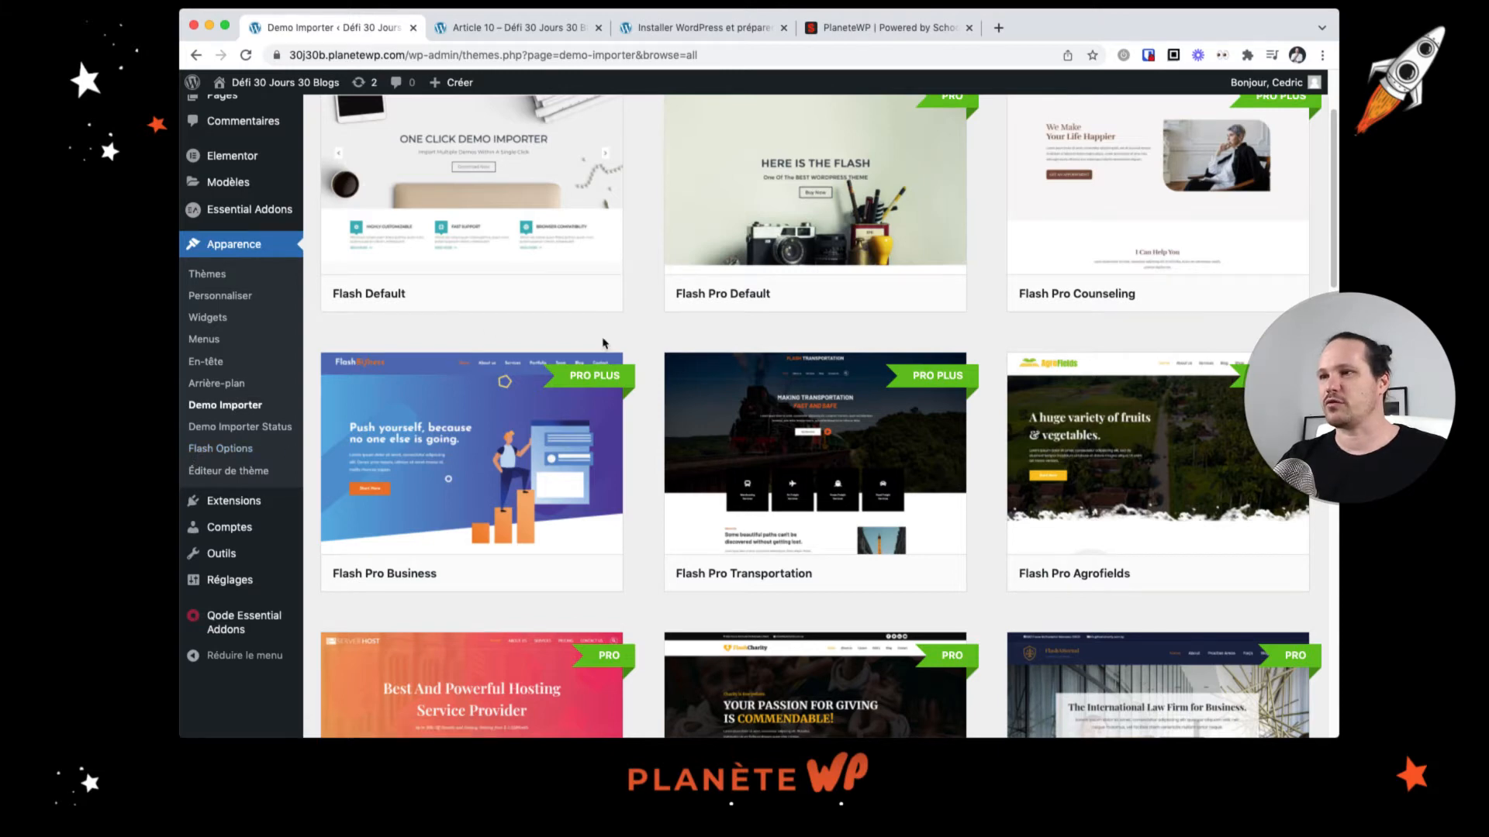
scroll(621, 329, up, 5)
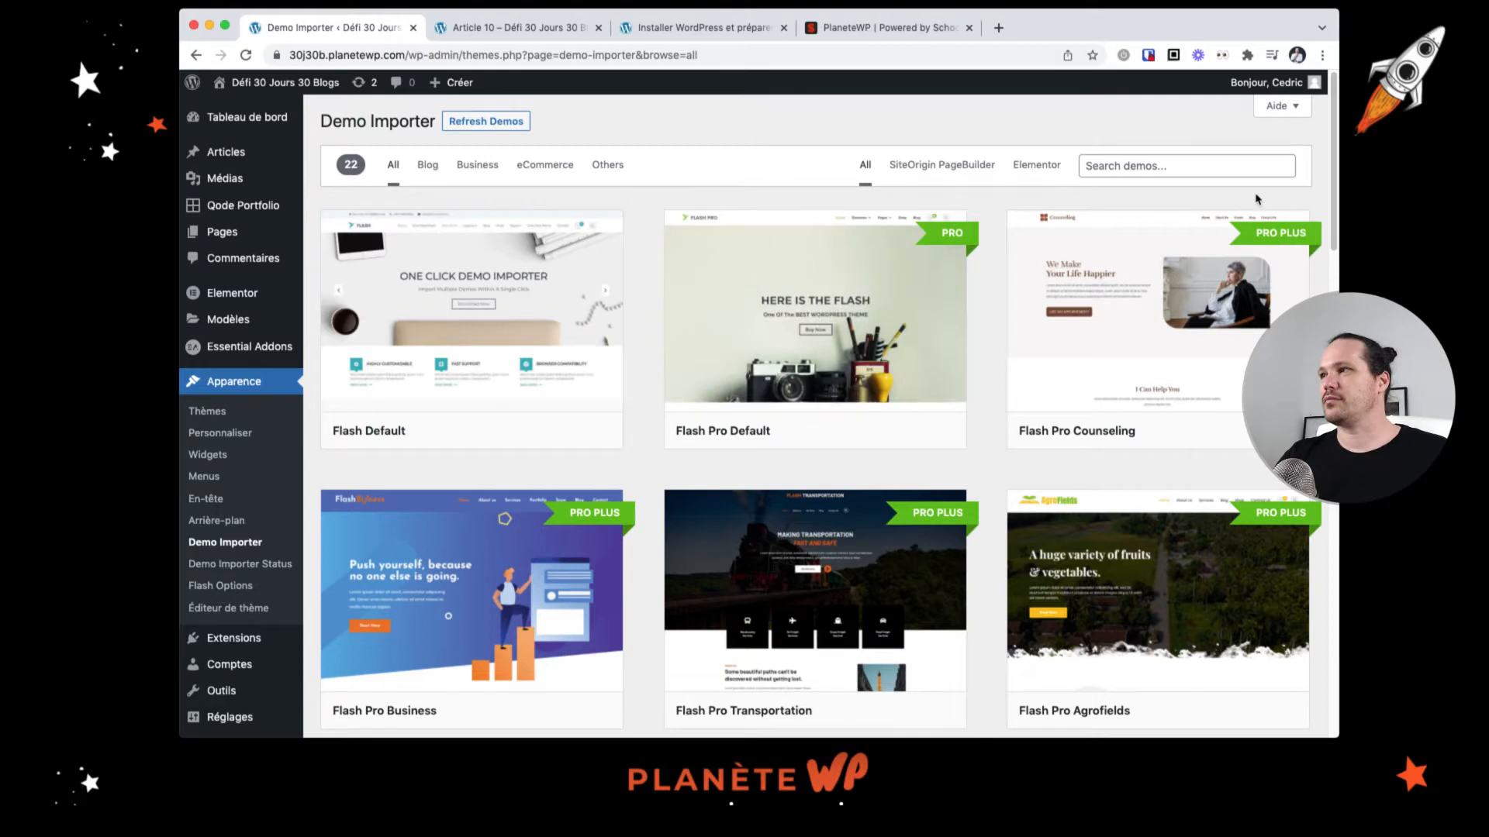
scroll(1161, 291, down, 1)
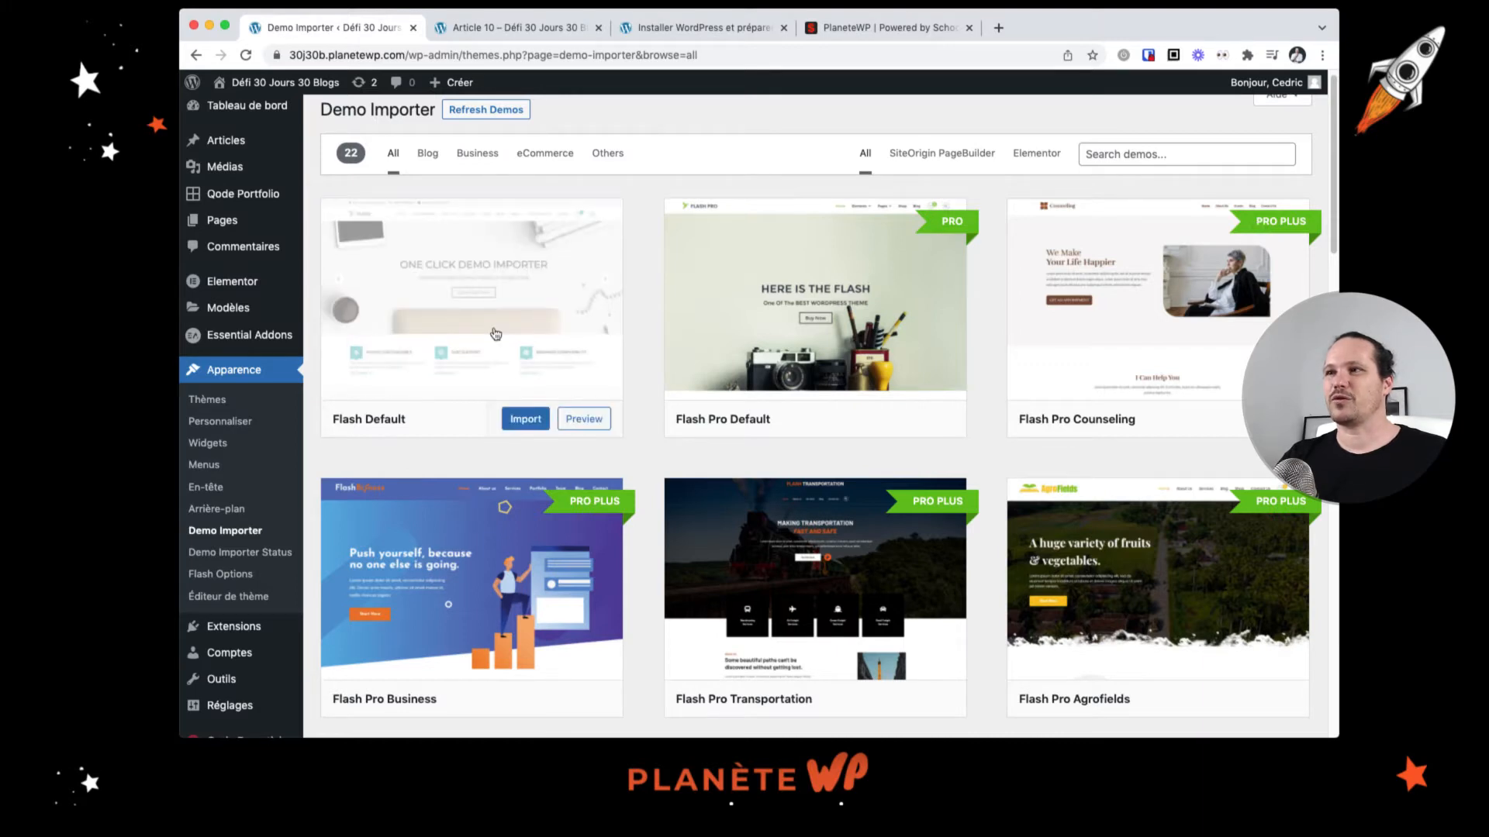
scroll(496, 333, down, 10)
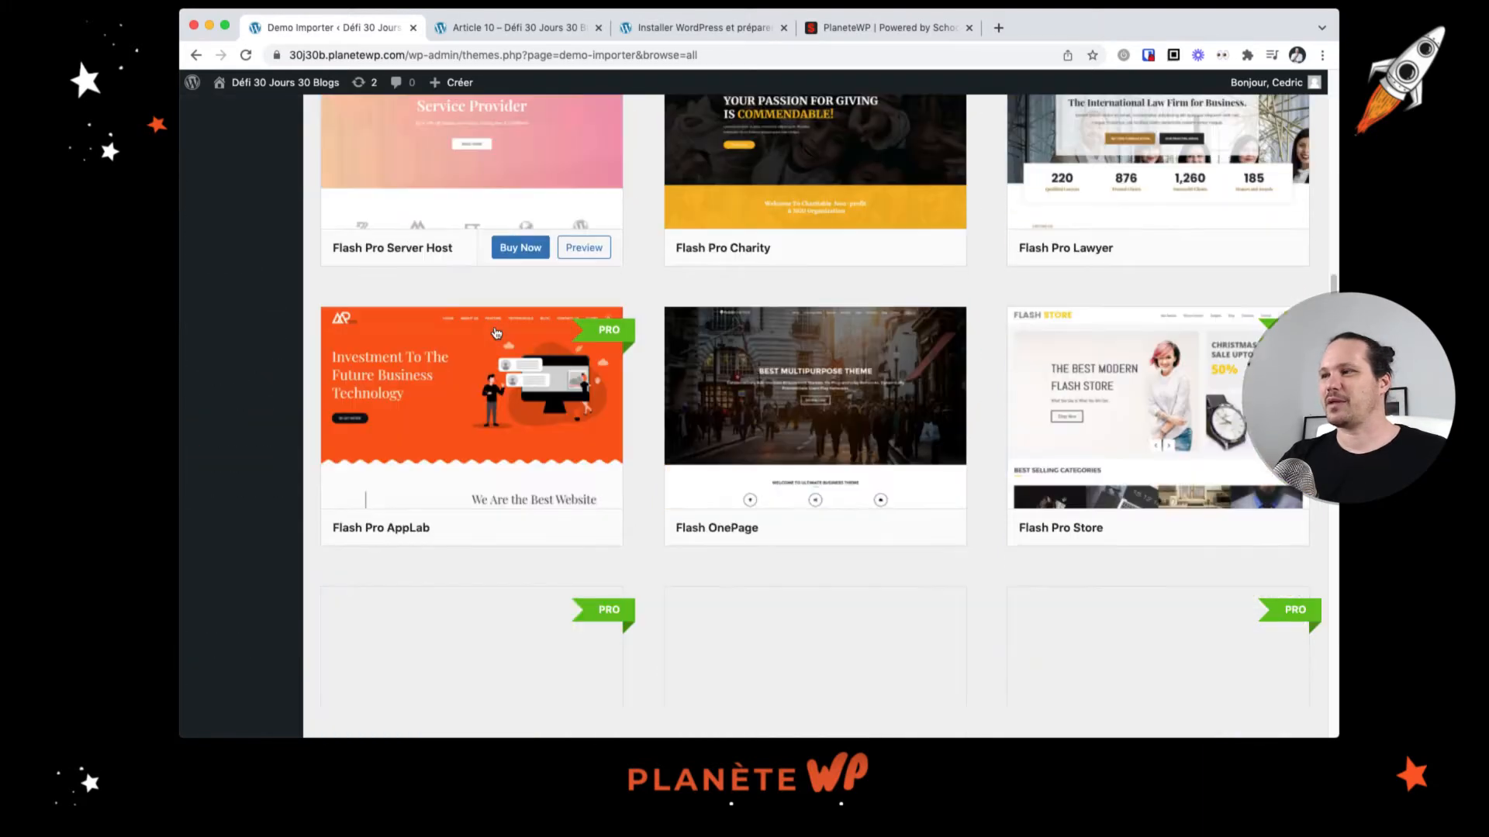
scroll(496, 333, down, 4)
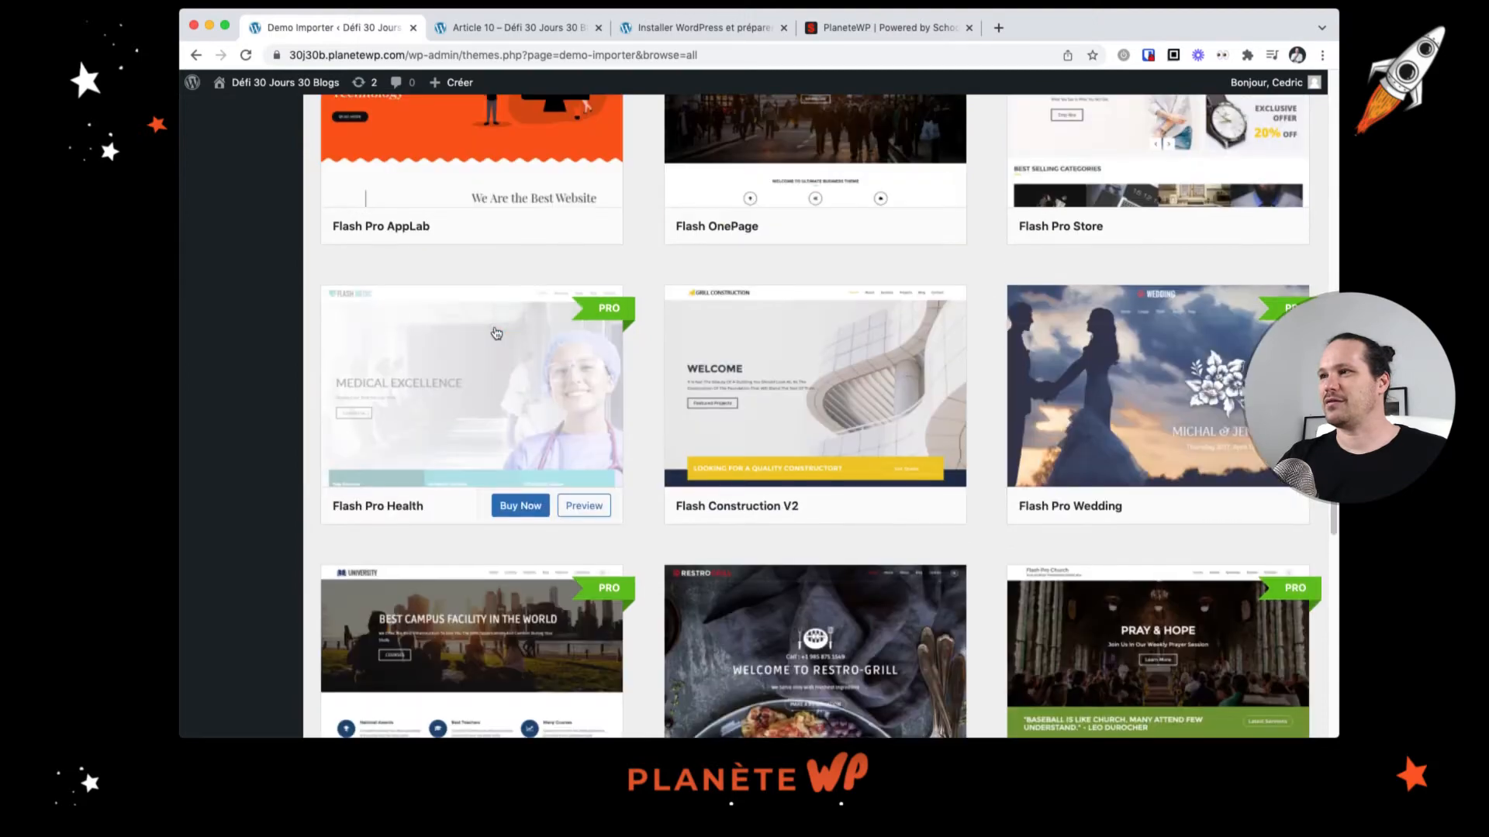
scroll(799, 395, down, 4)
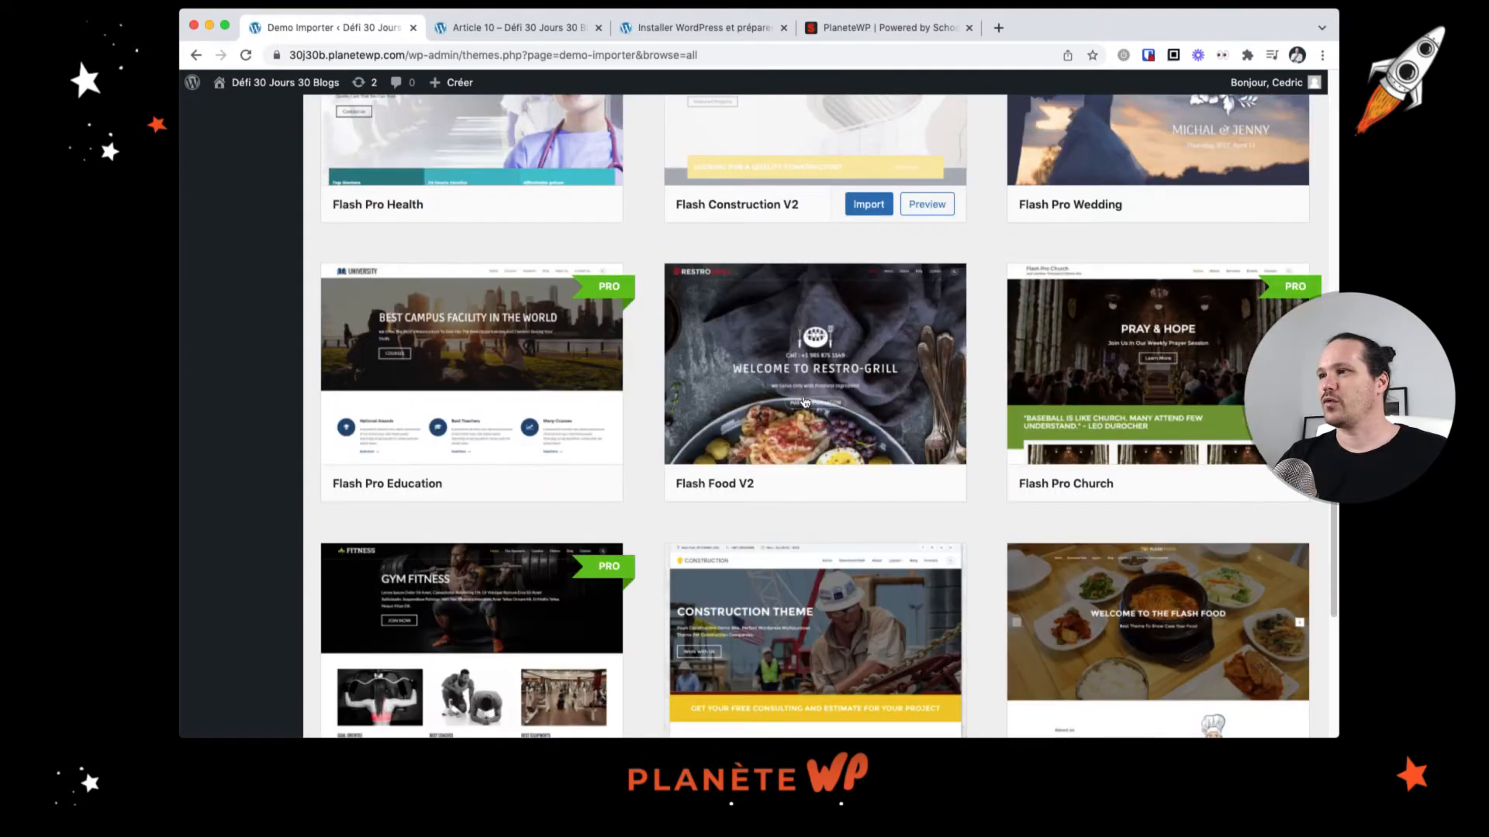
scroll(800, 391, up, 18)
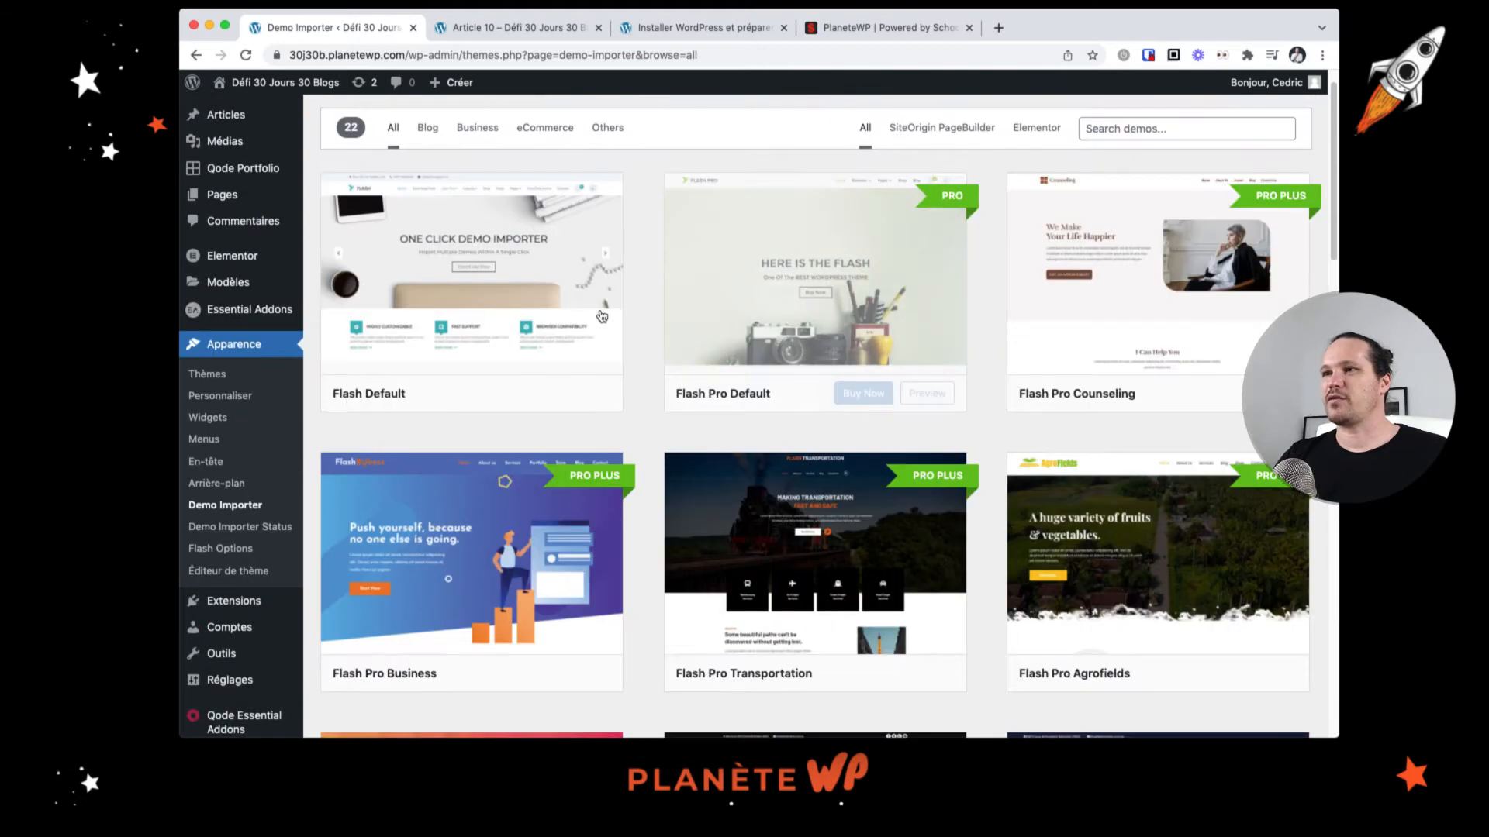
Step: Preview the Flash Default demo, scroll through its layout, and go back to the demo list
mouse_move(589, 399)
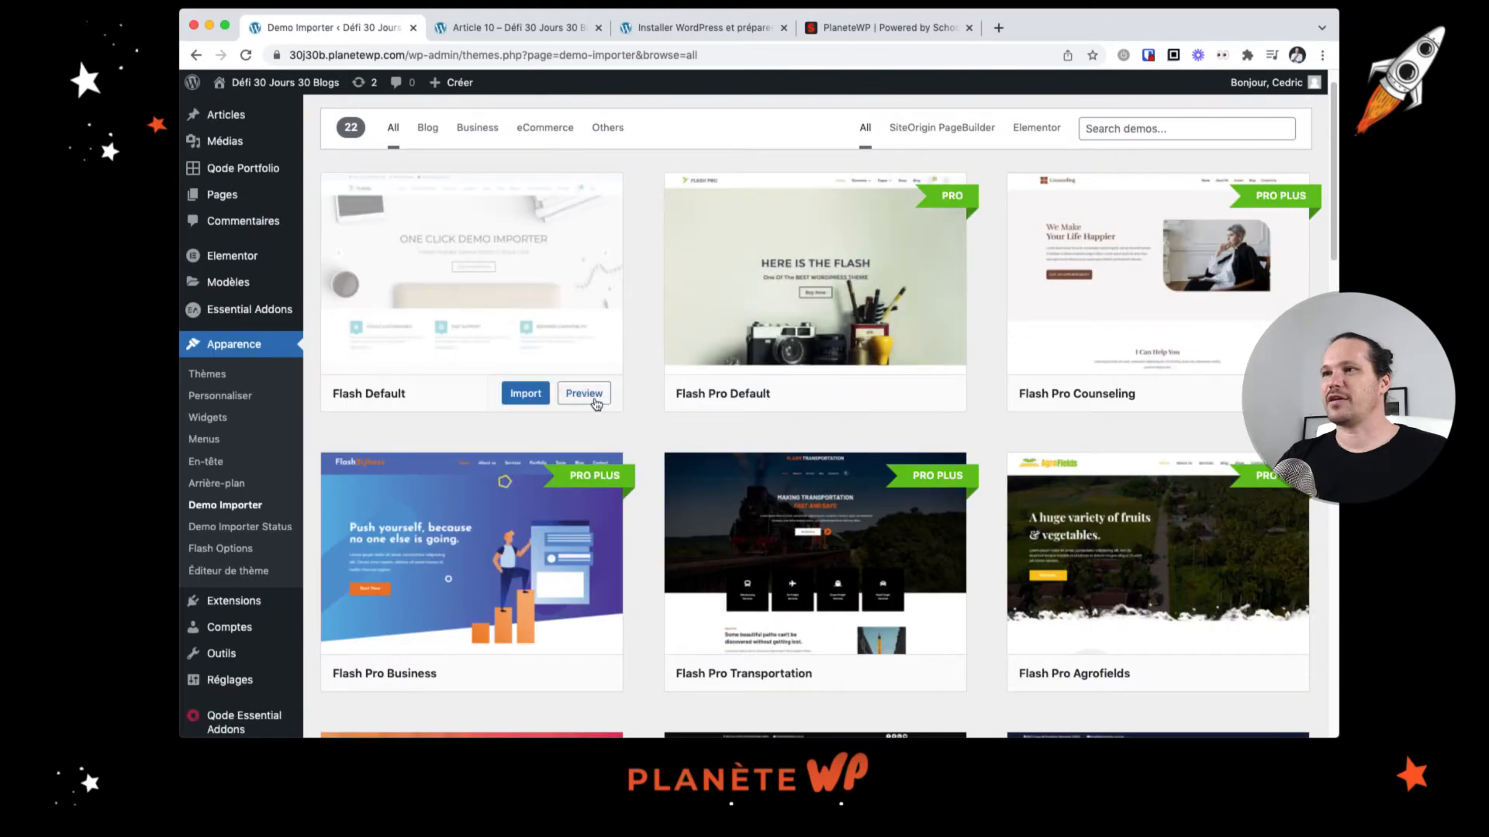
click(593, 399)
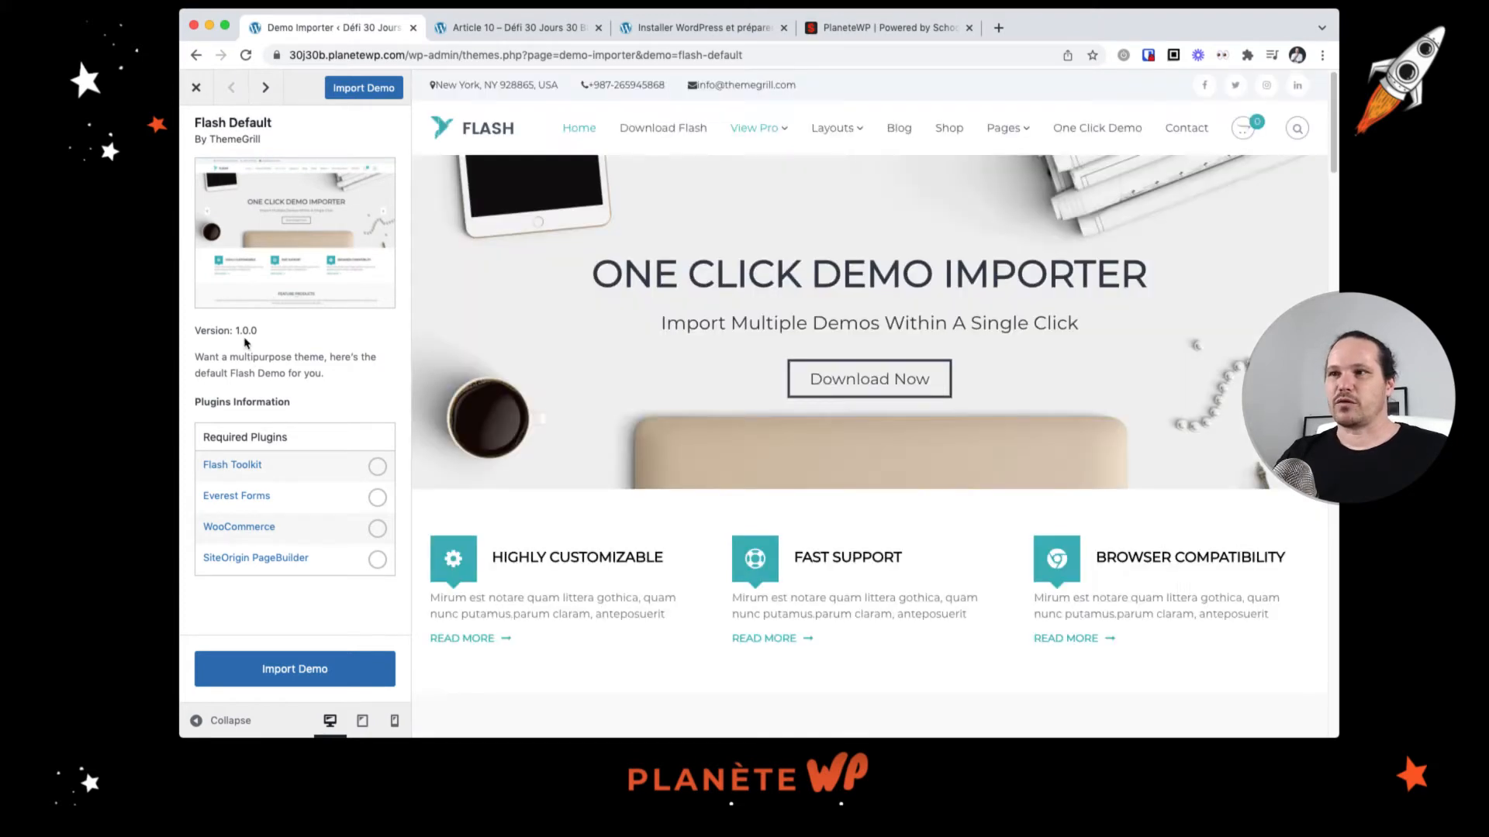
scroll(923, 493, down, 3)
scroll(923, 493, down, 4)
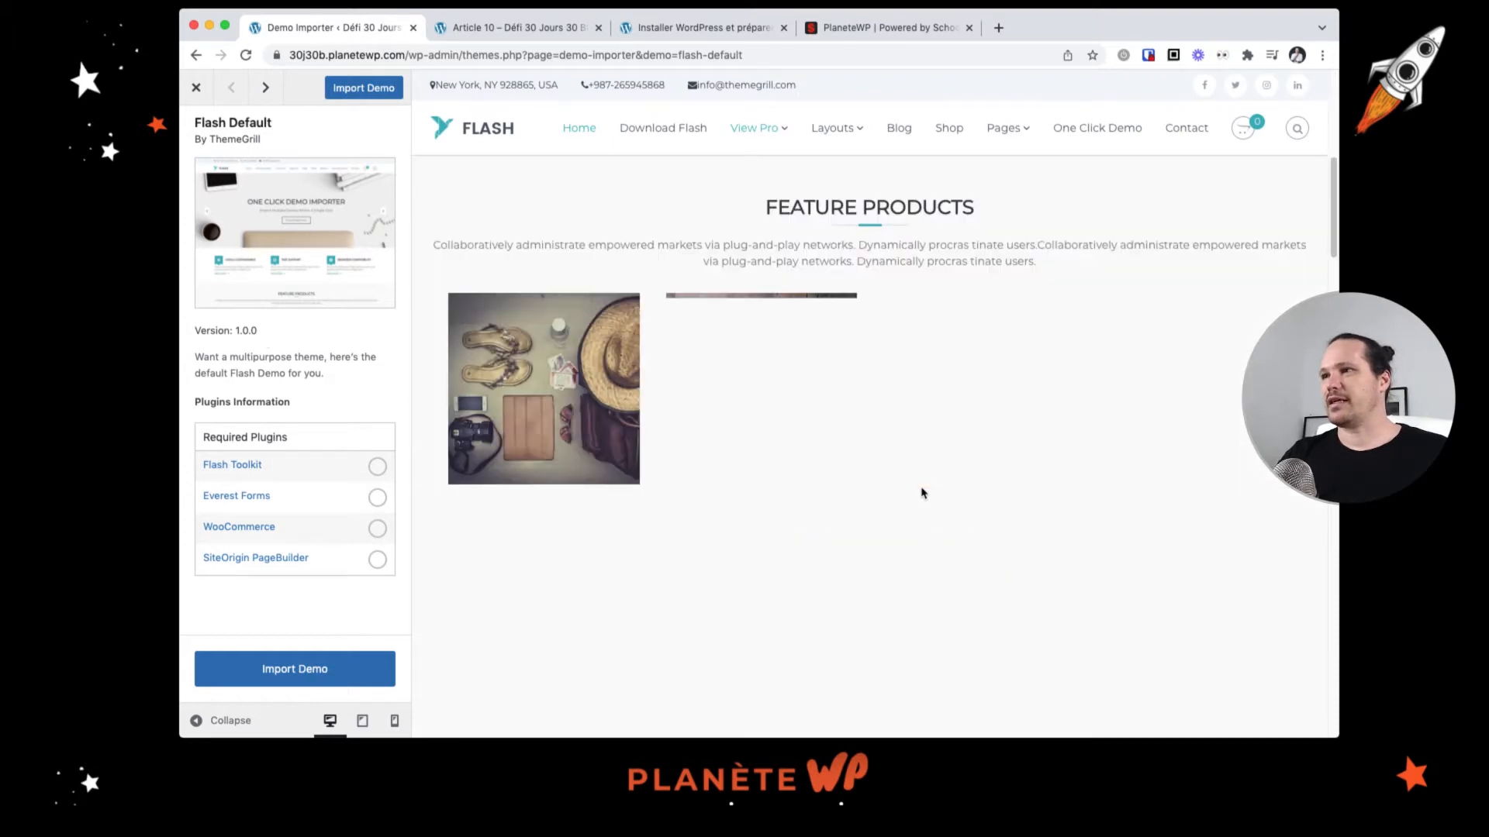
scroll(922, 493, down, 10)
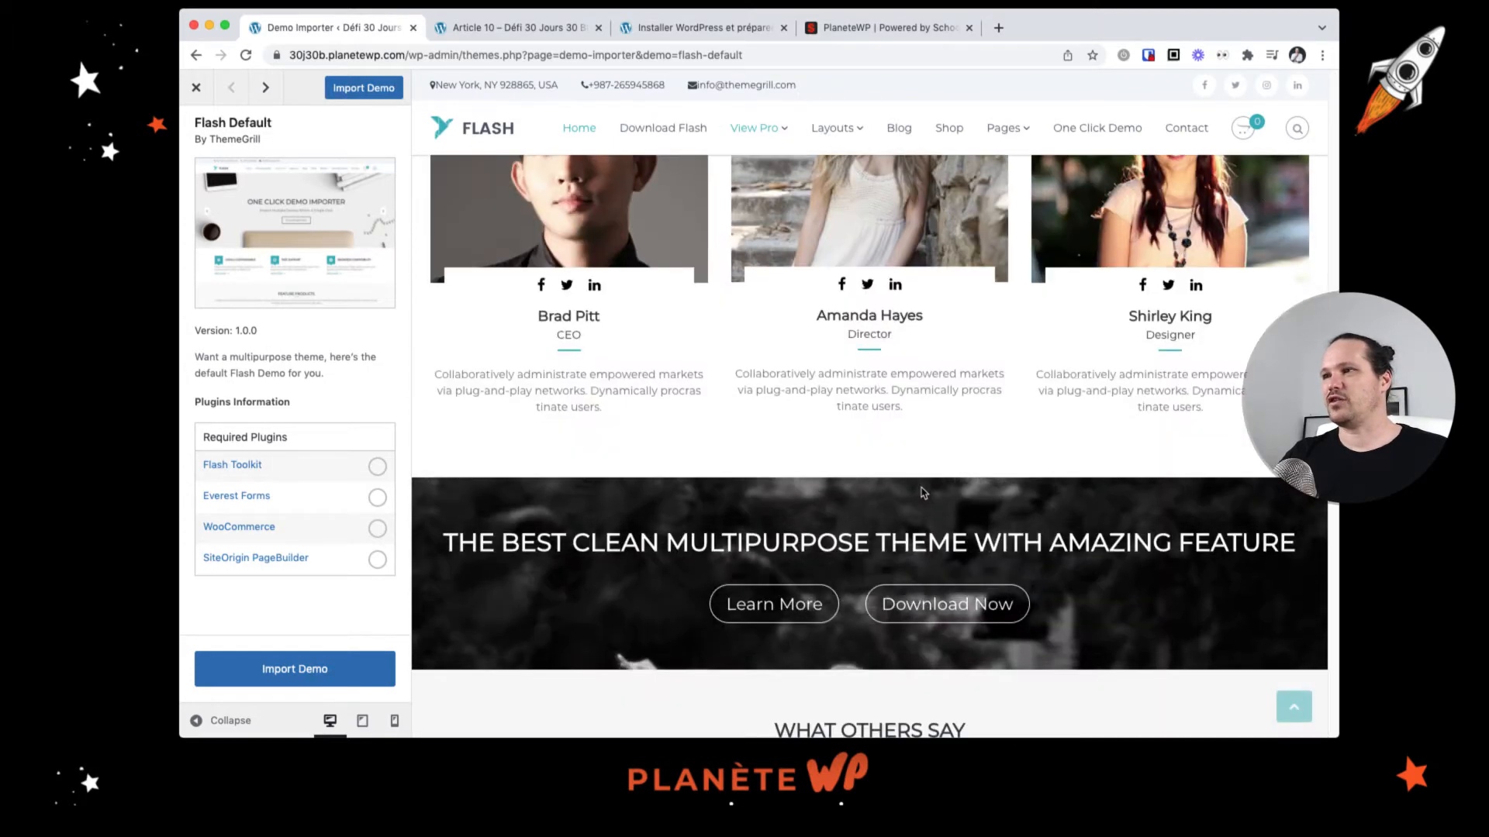
scroll(922, 493, down, 5)
scroll(923, 493, up, 4)
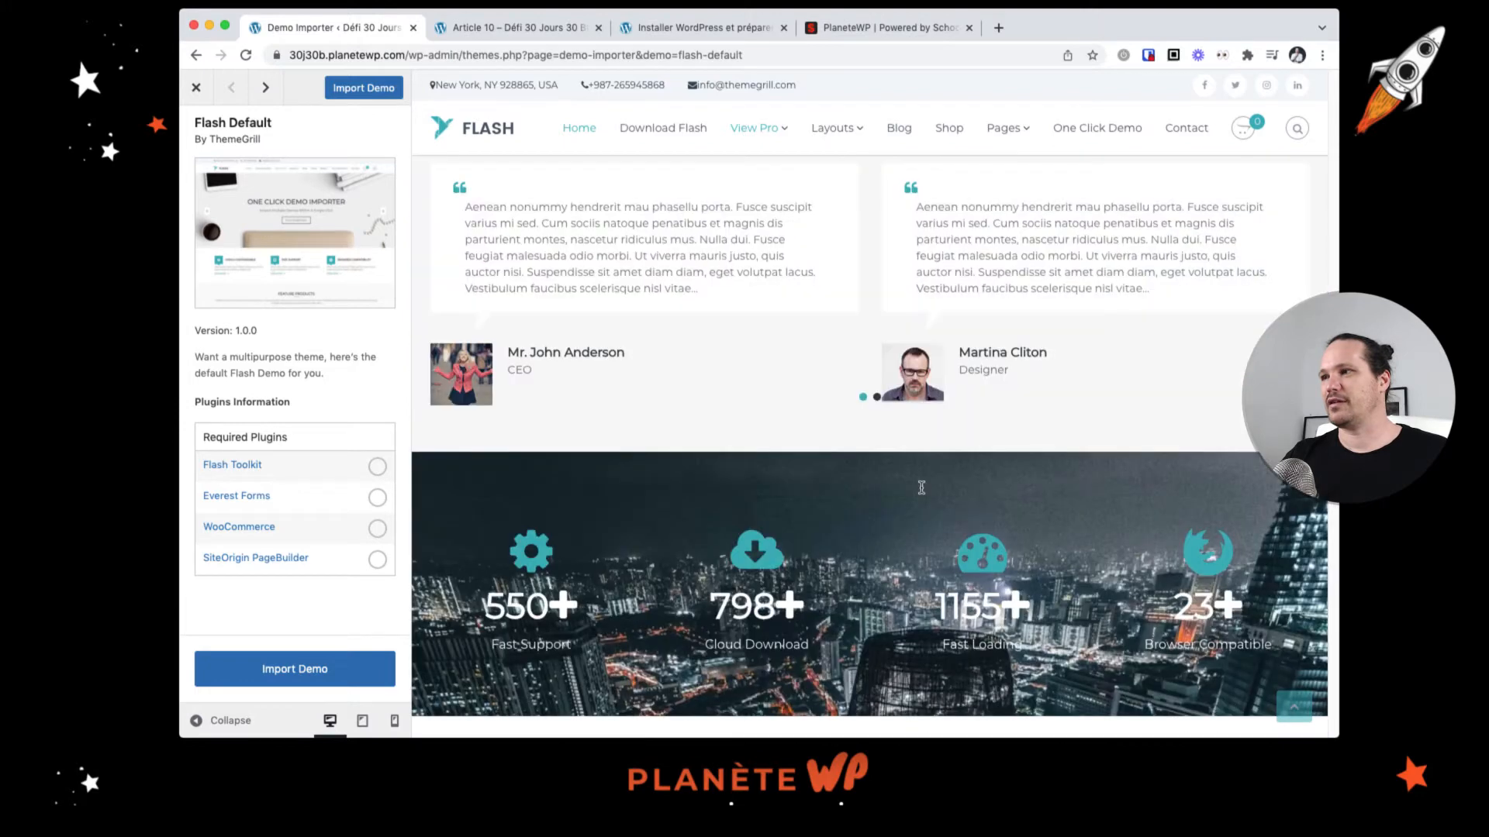
scroll(922, 489, up, 10)
scroll(923, 487, up, 10)
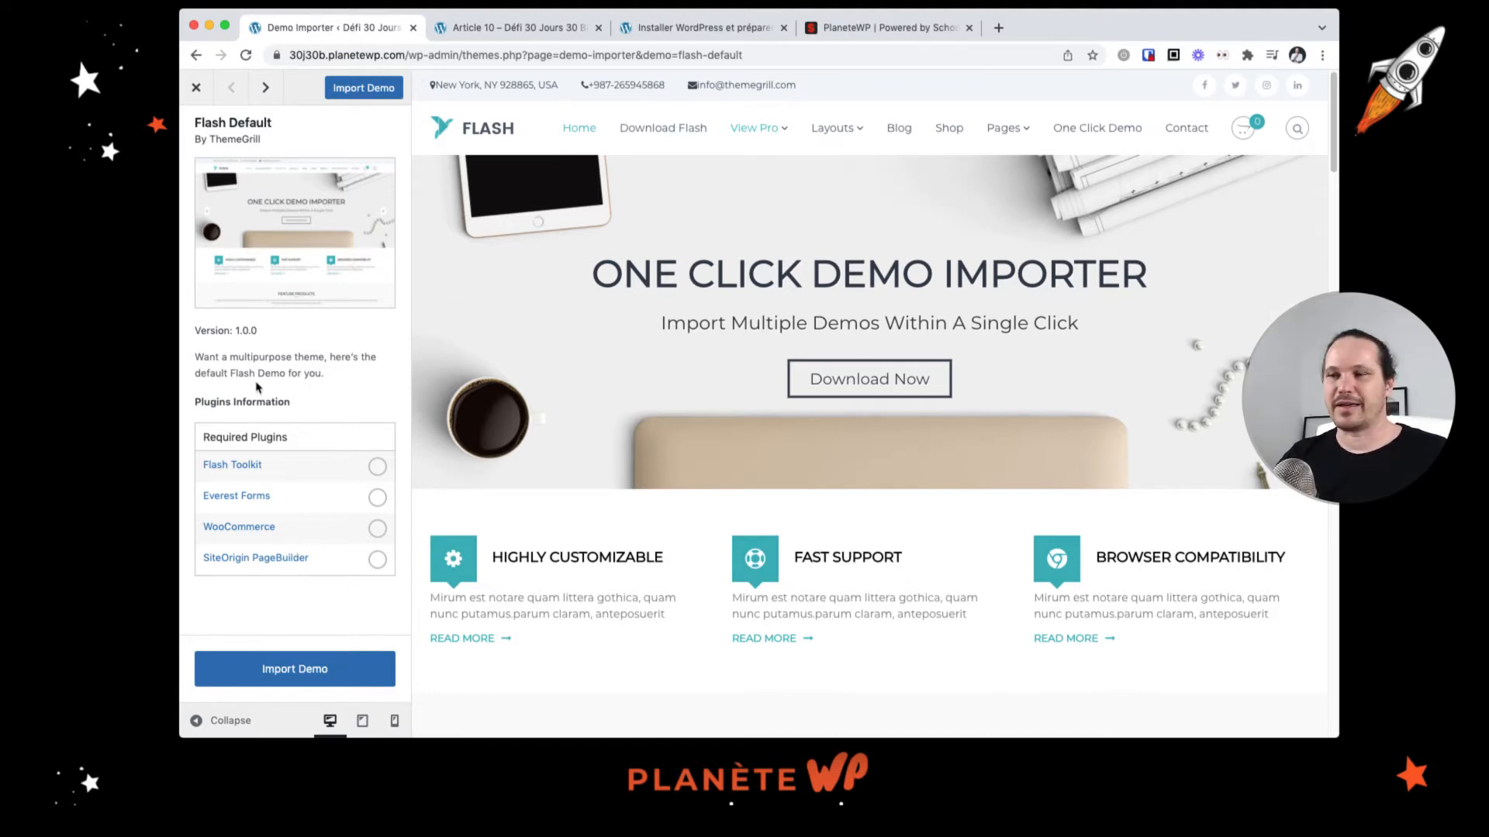
scroll(917, 322, down, 4)
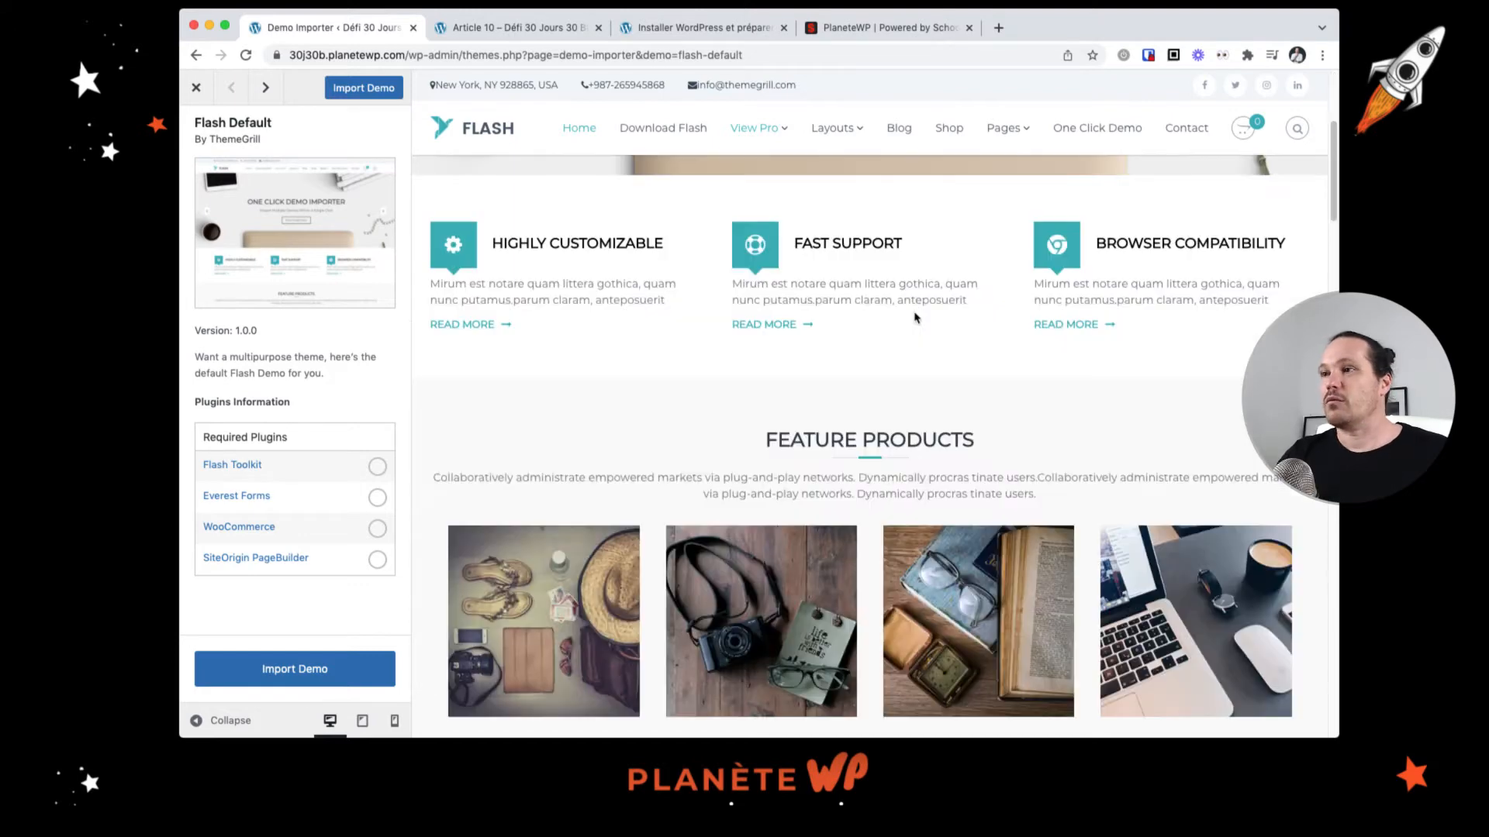
scroll(899, 341, up, 4)
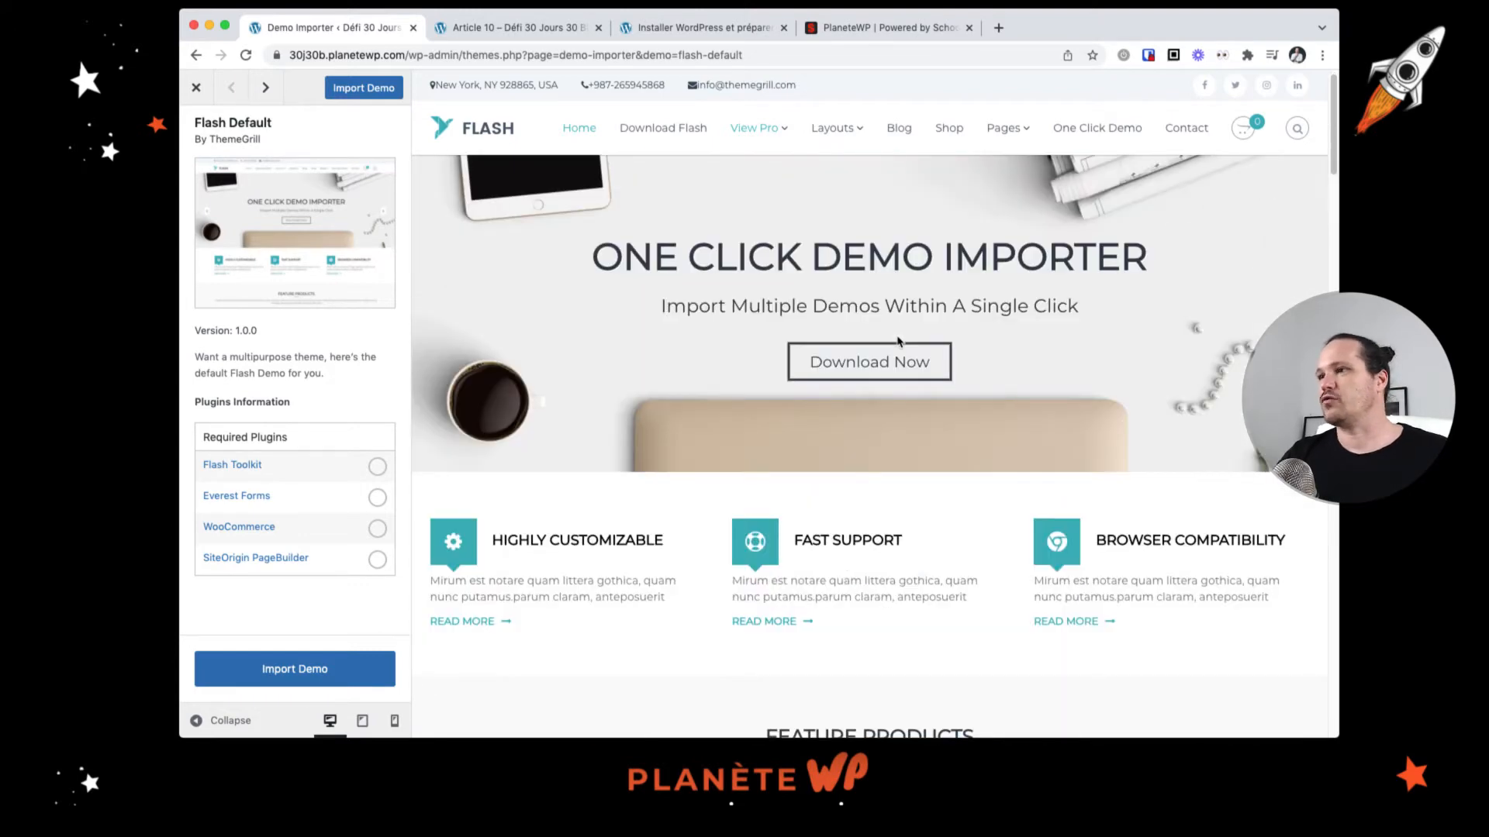
scroll(892, 342, up, 1)
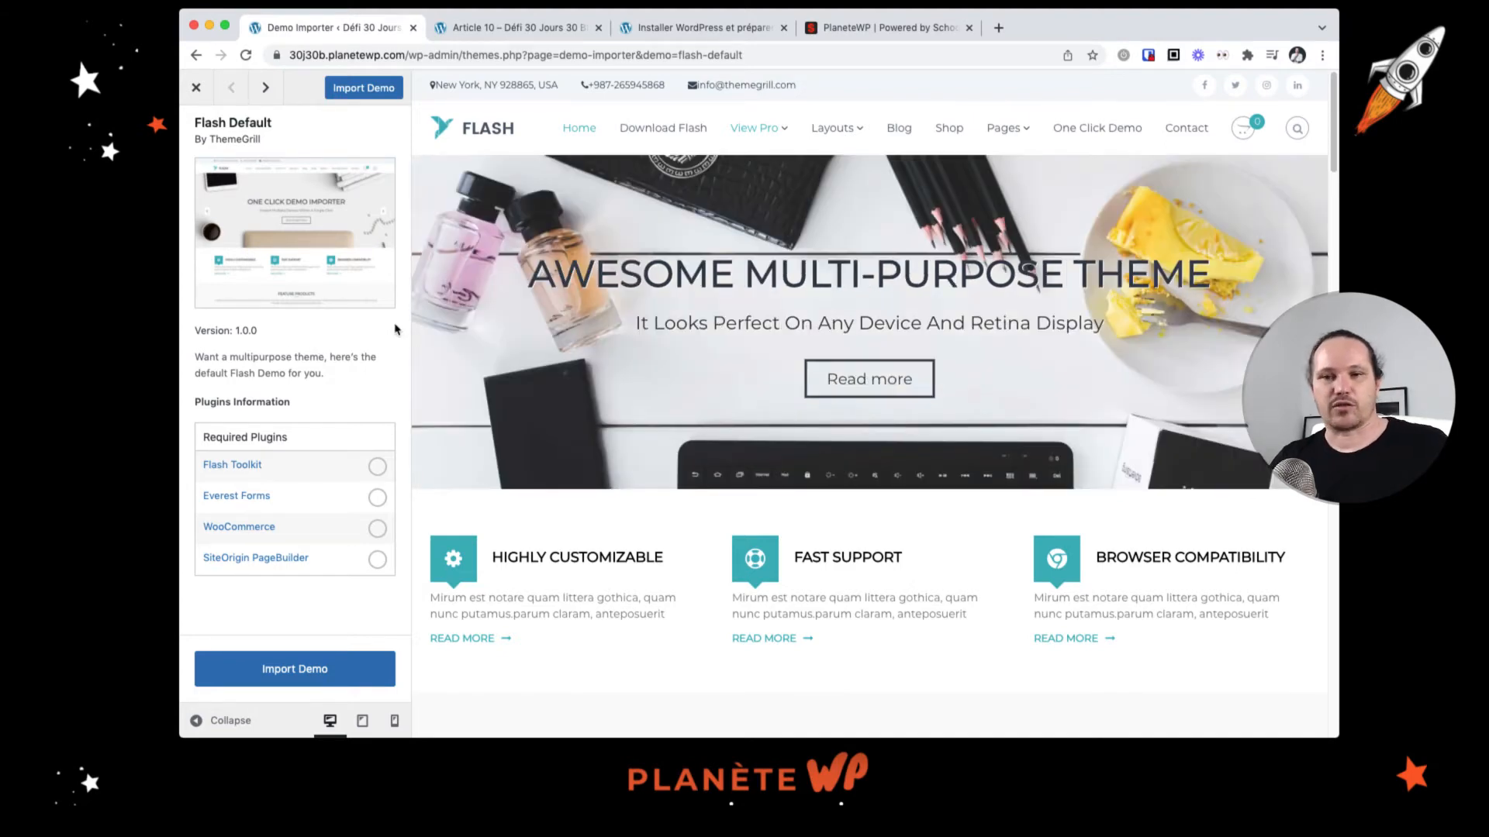
click(196, 83)
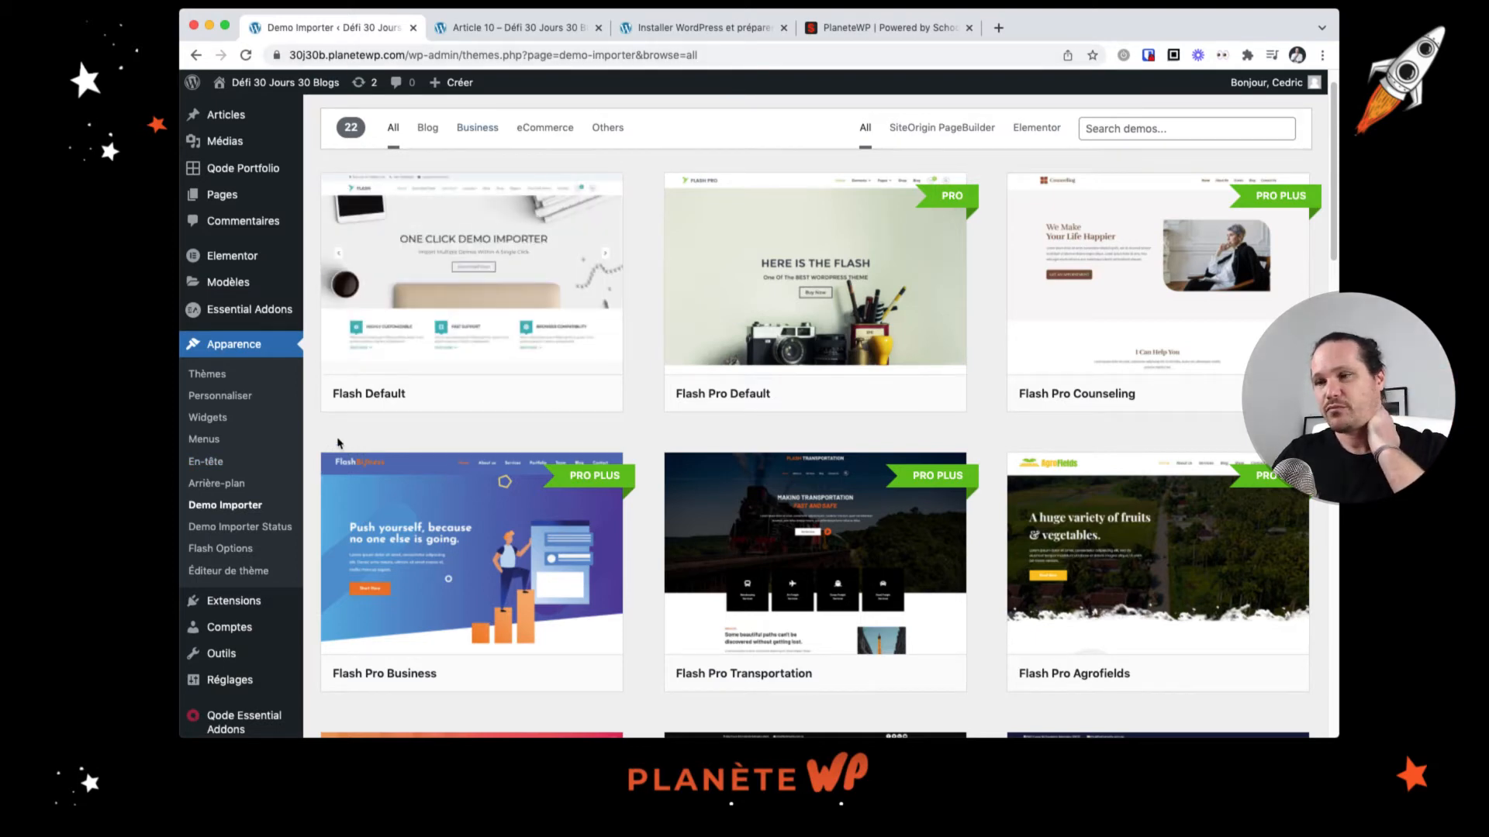
scroll(961, 395, down, 3)
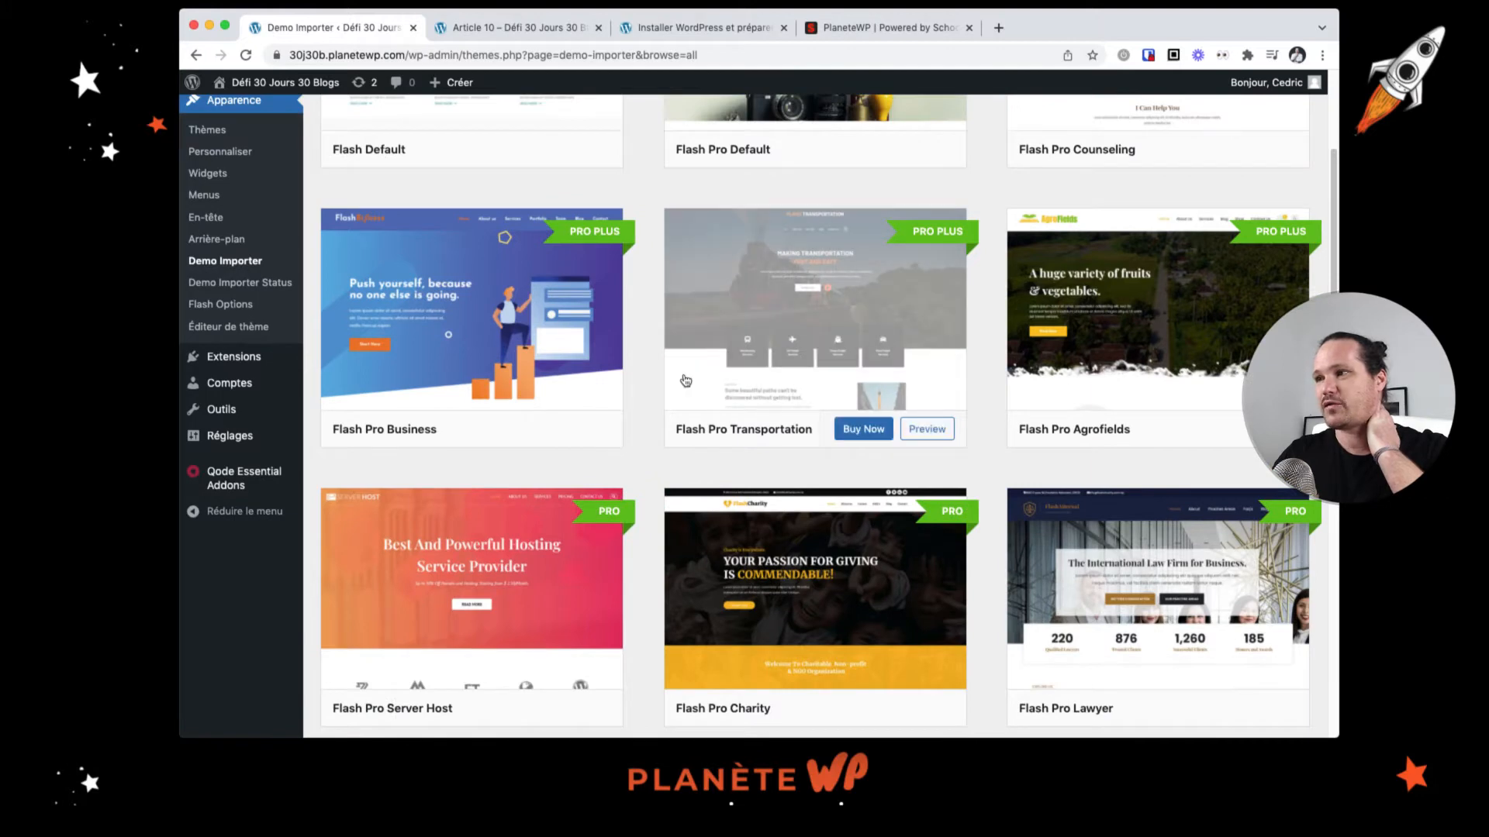
scroll(613, 396, up, 4)
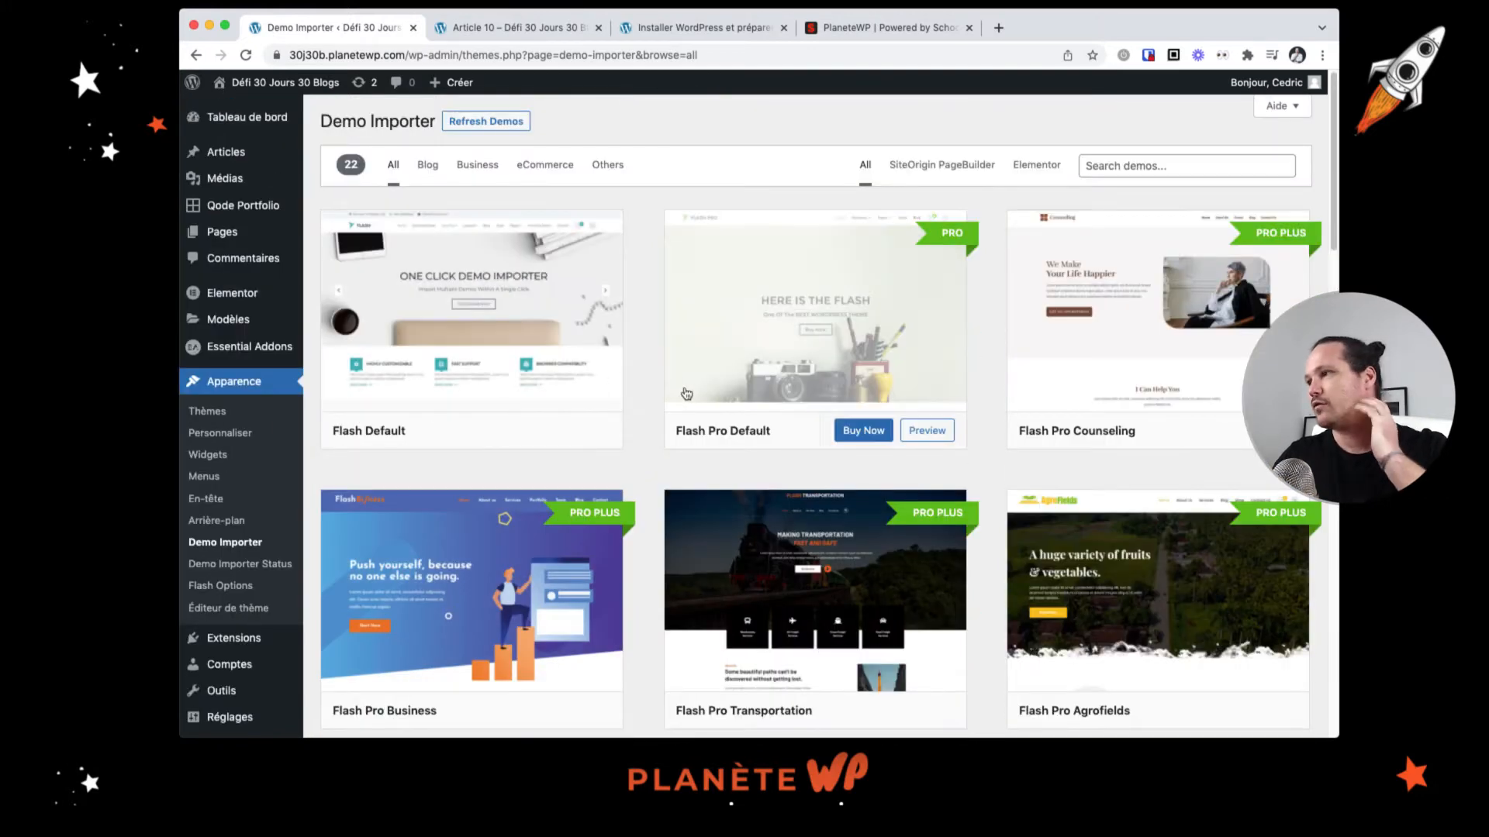
Step: Open the Flash Options welcome page and launch the theme's Documentation link in a new tab
click(235, 588)
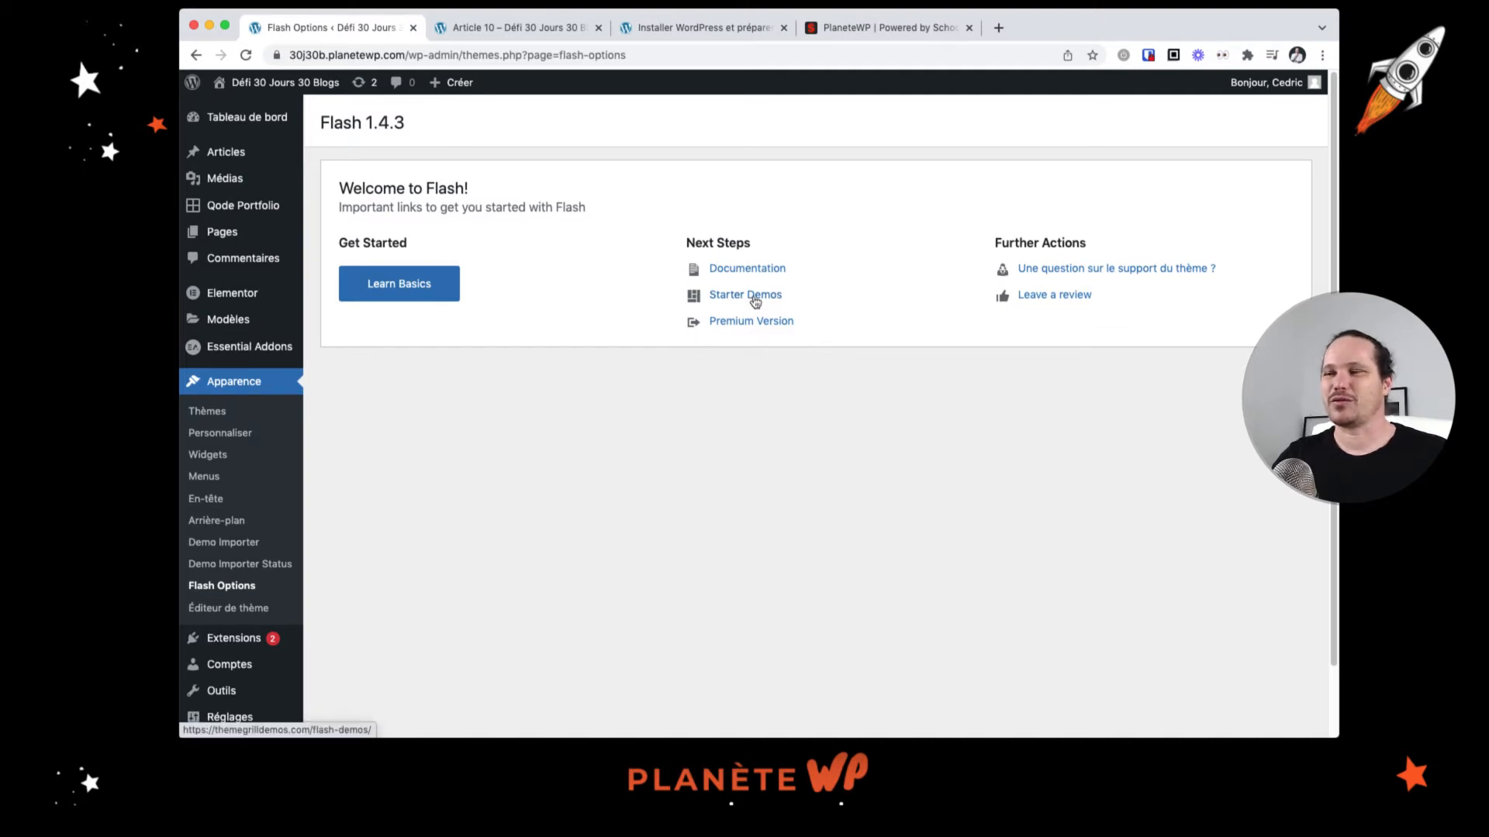
super+click(750, 269)
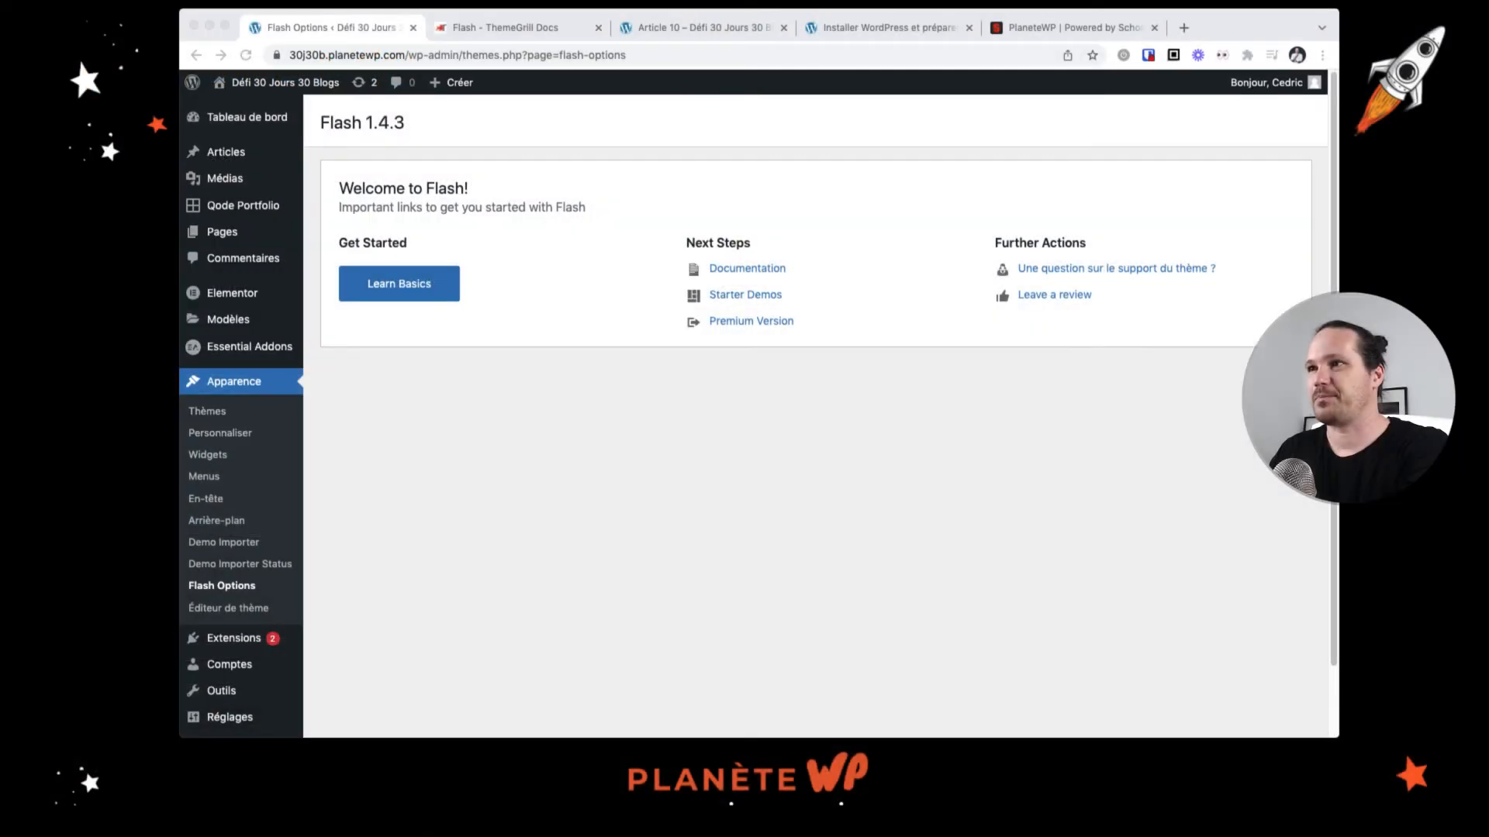
click(539, 294)
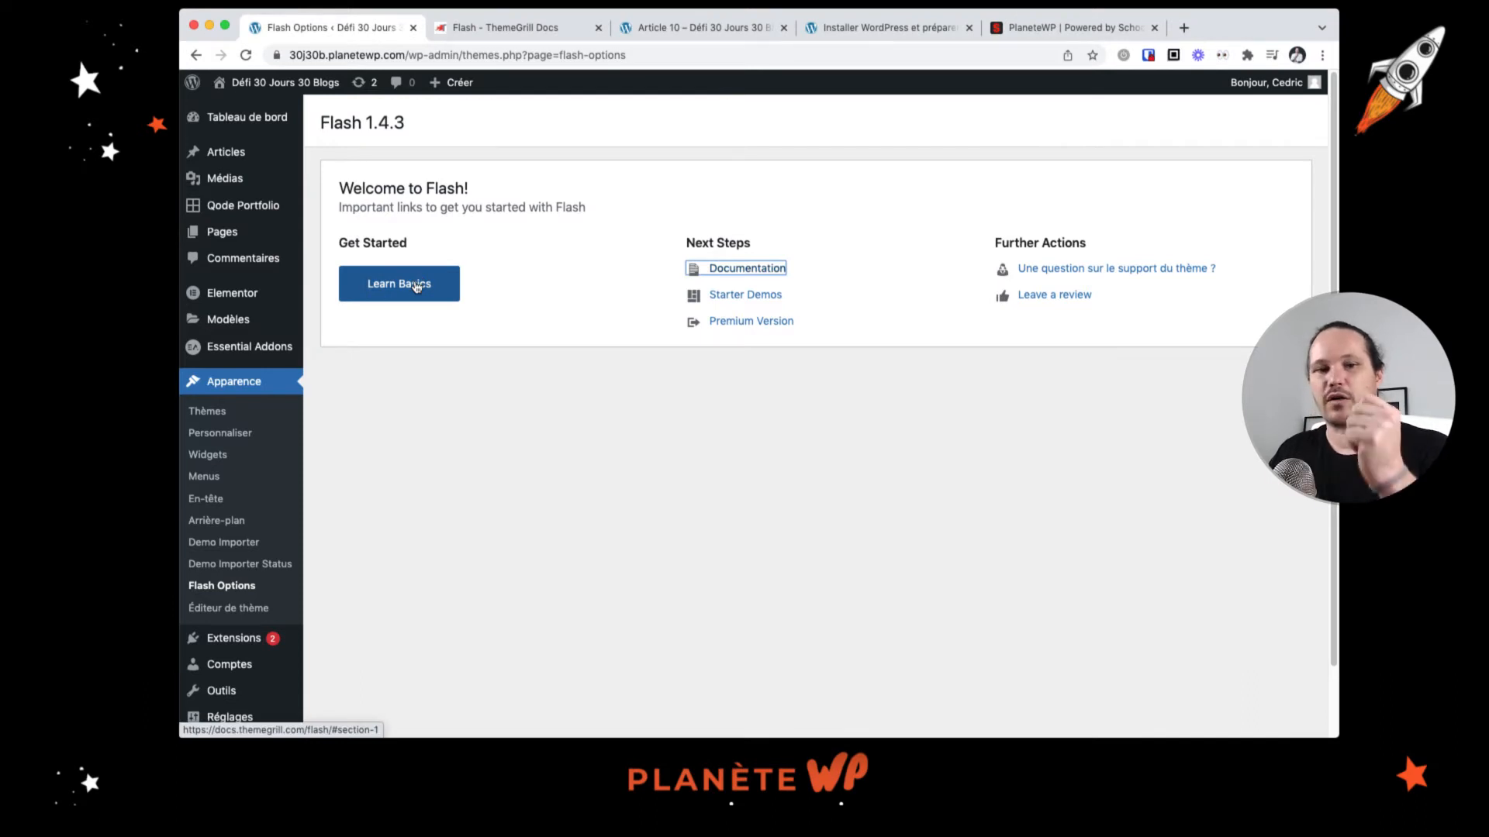
click(657, 473)
scroll(552, 457, down, 1)
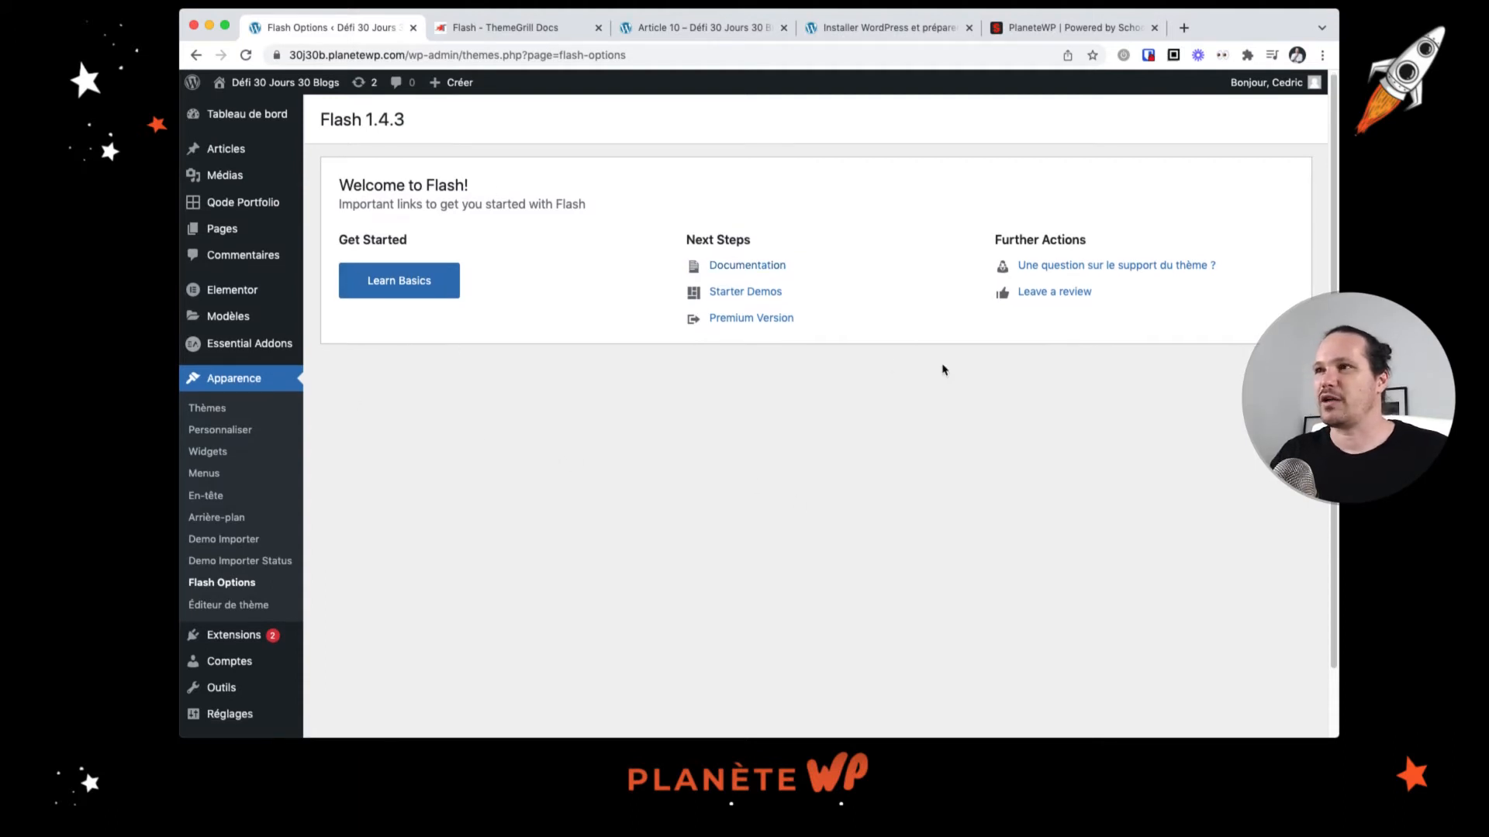
scroll(542, 434, down, 2)
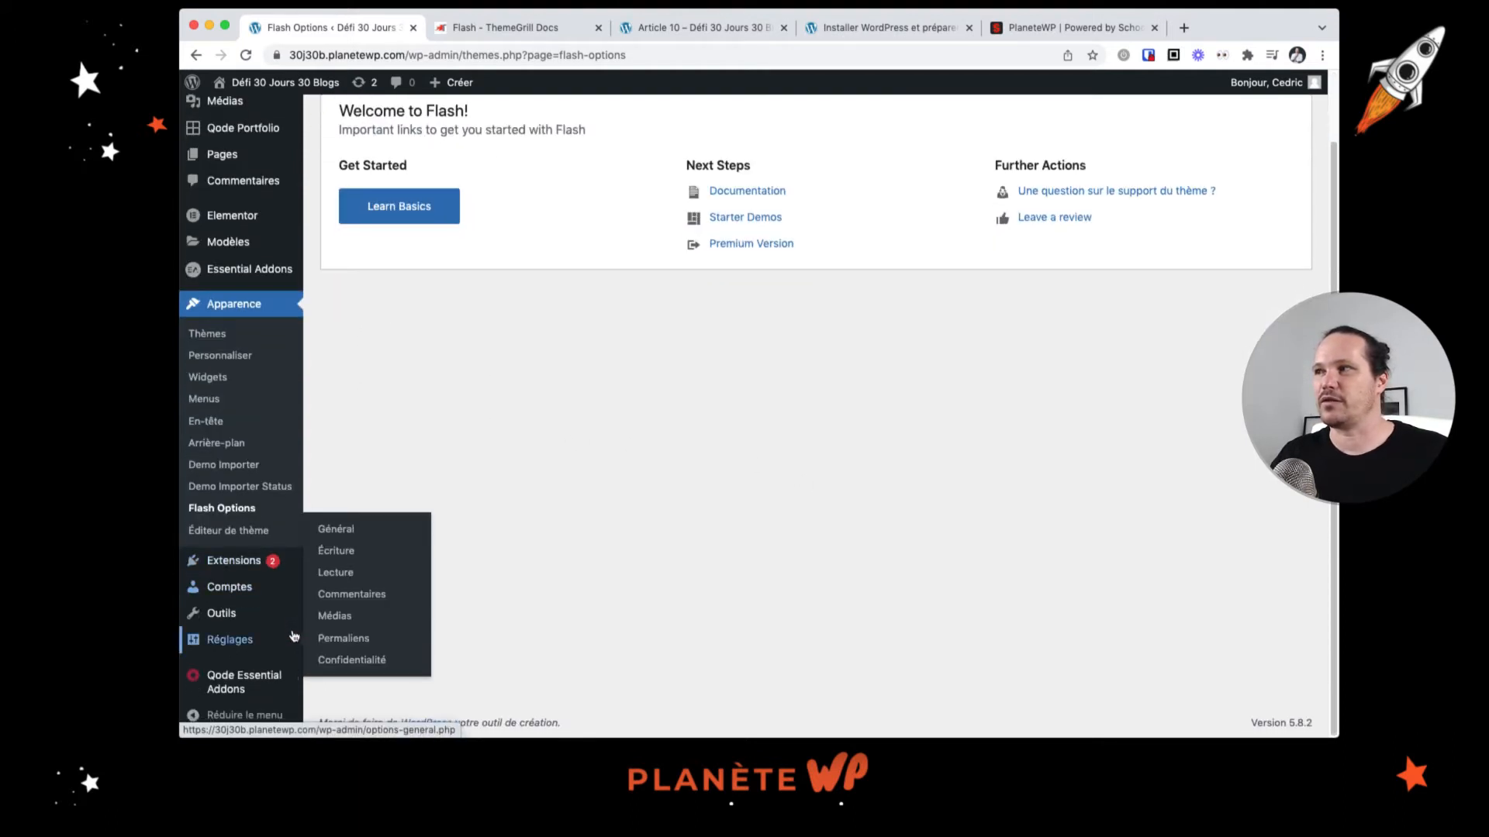
scroll(518, 434, up, 2)
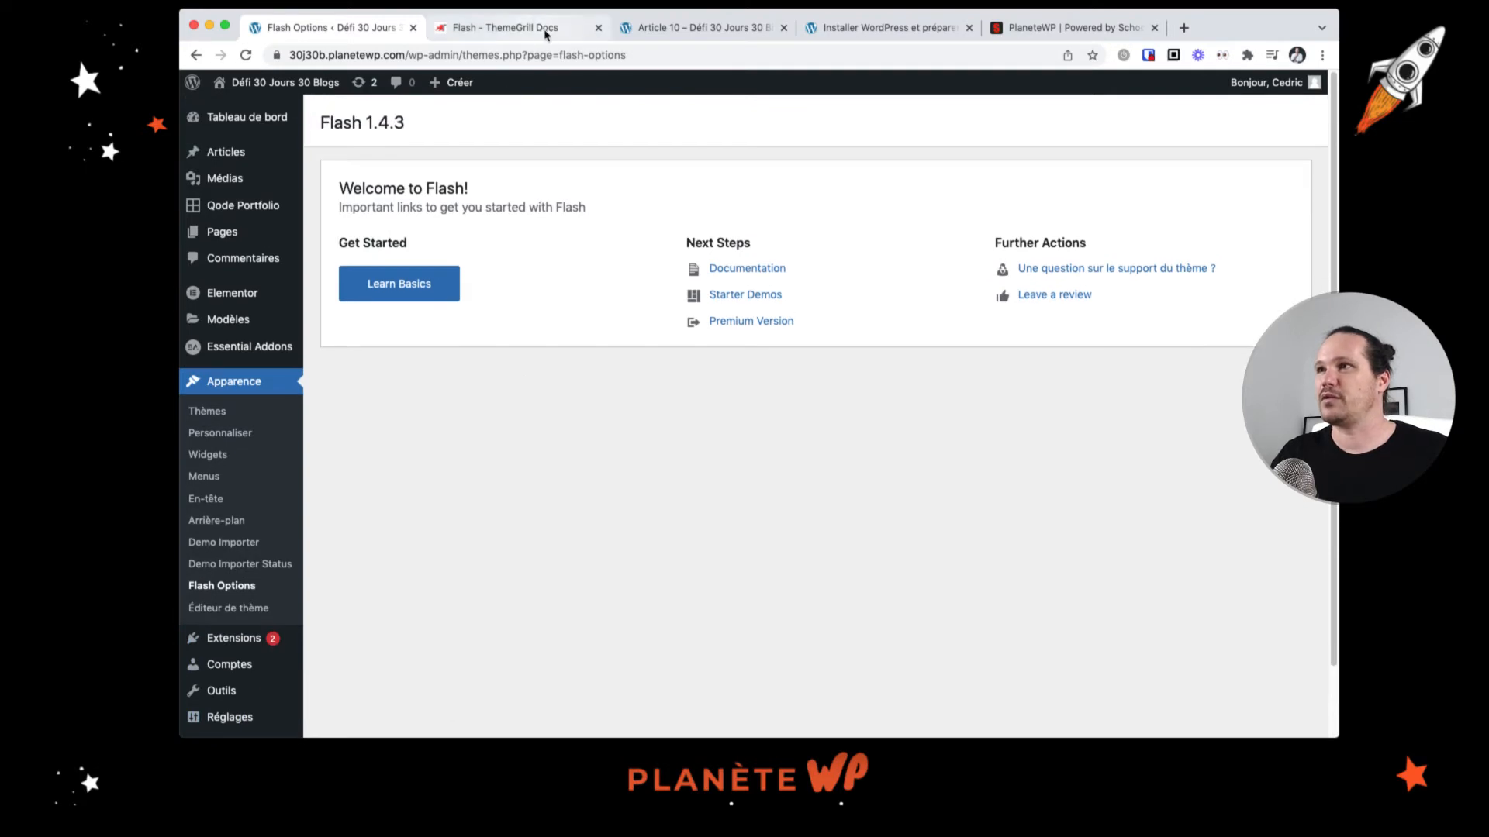
Step: Switch to the ThemeGrill docs tab and scroll through the Flash theme documentation sections
click(545, 31)
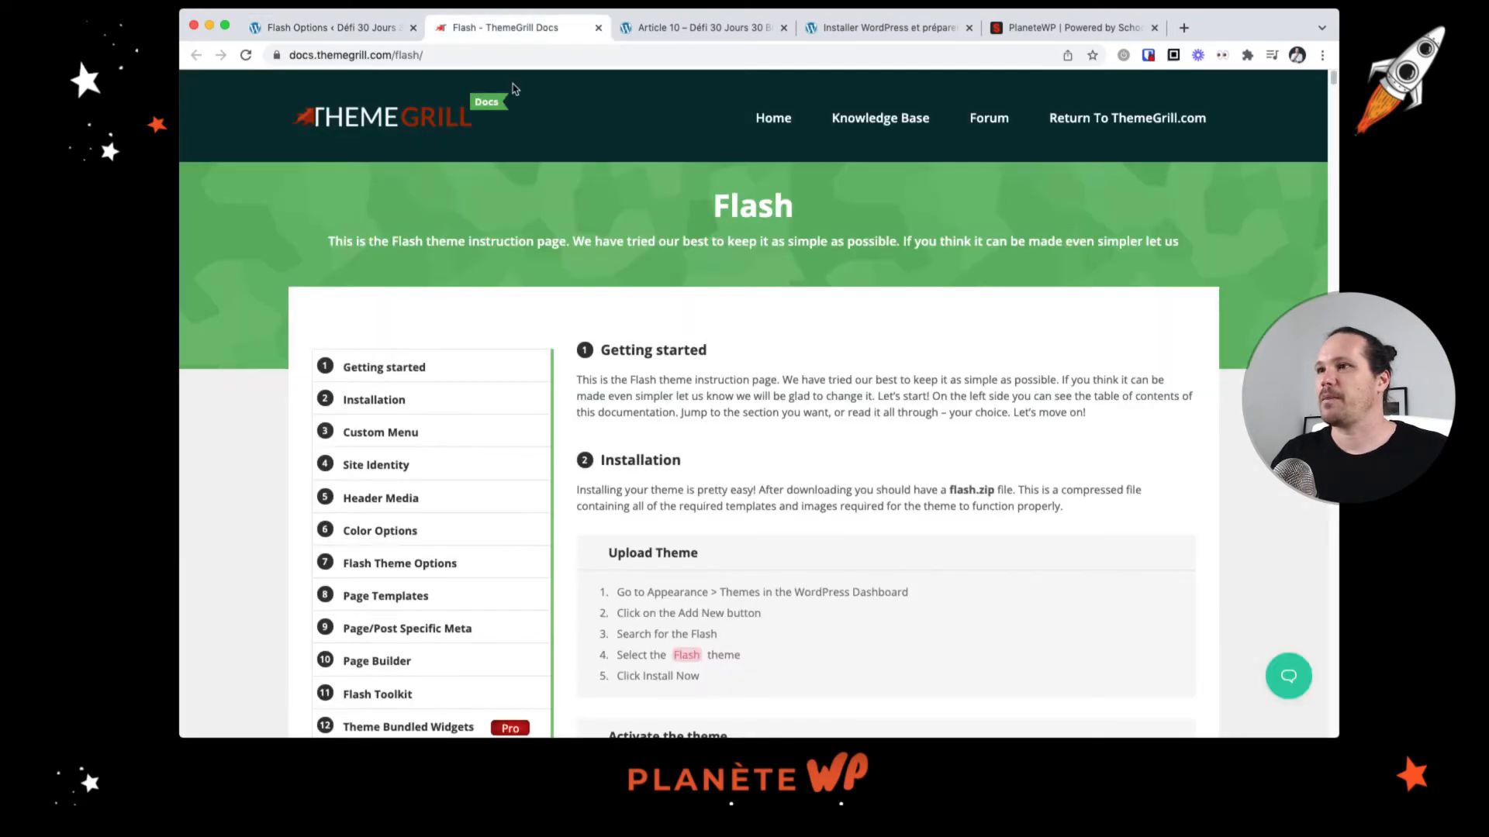
scroll(778, 493, down, 6)
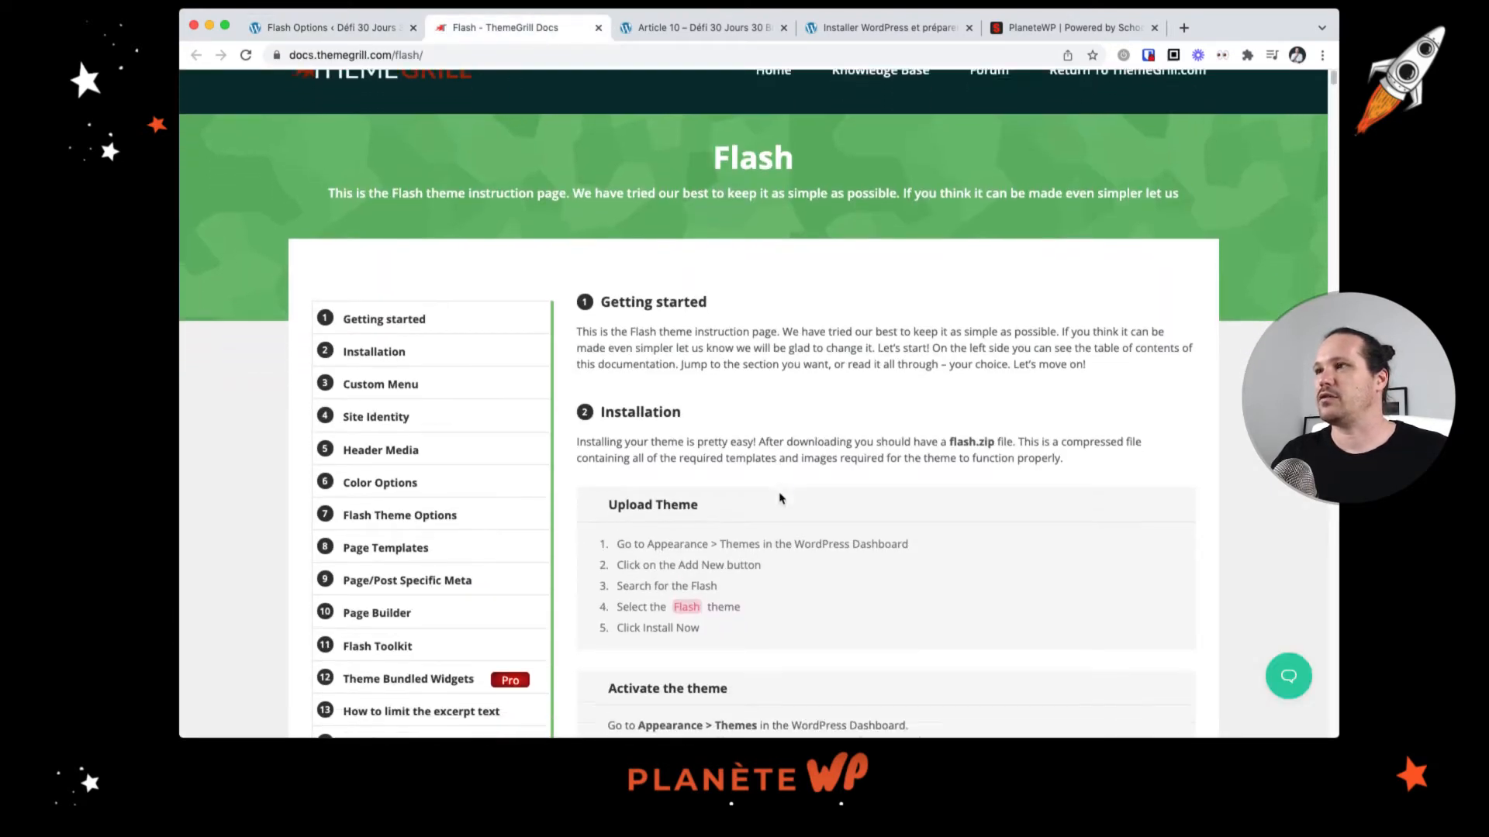
scroll(782, 497, down, 1)
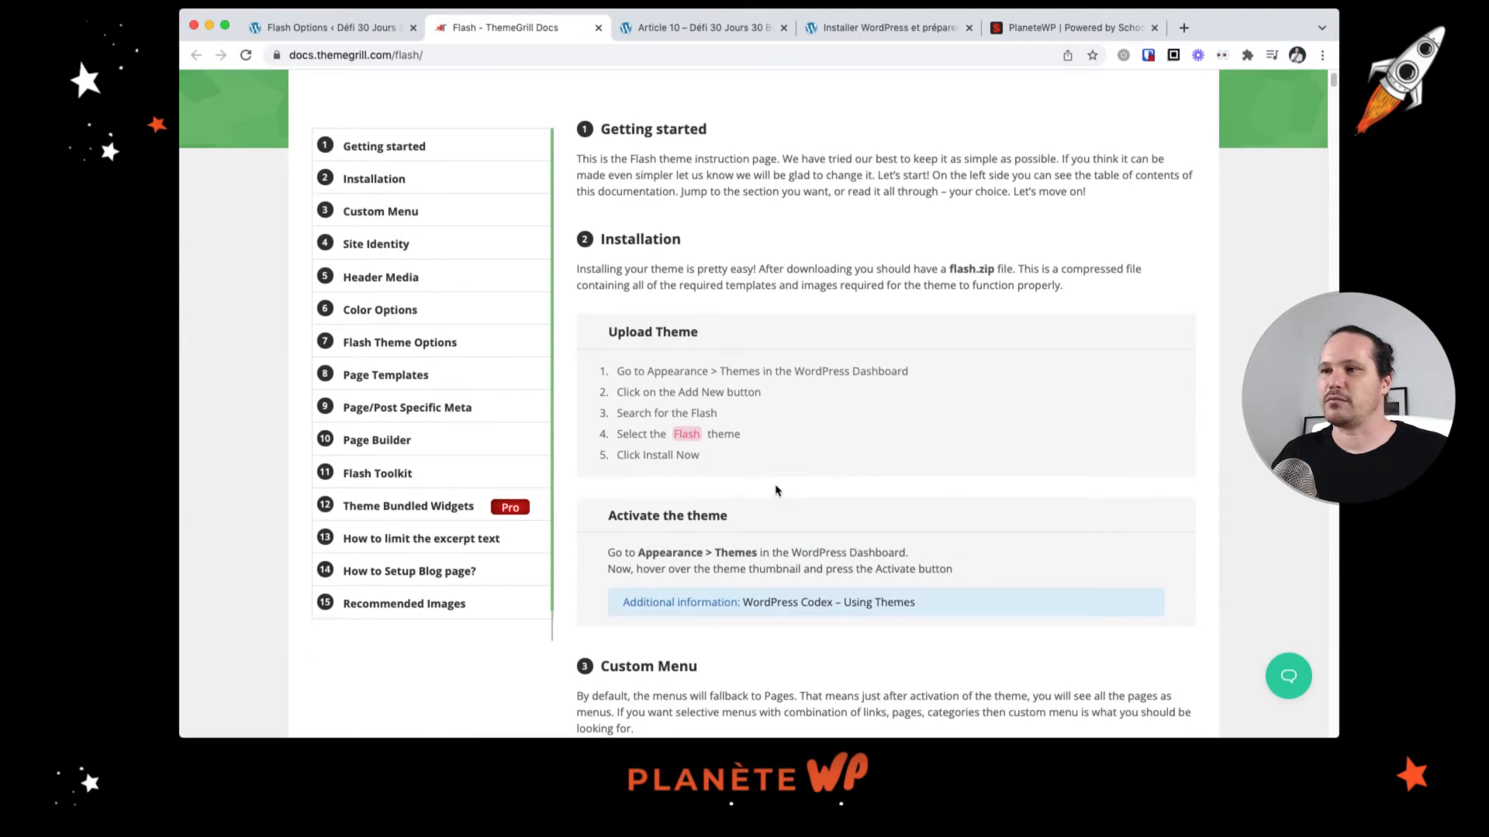
scroll(775, 490, down, 4)
scroll(775, 490, down, 16)
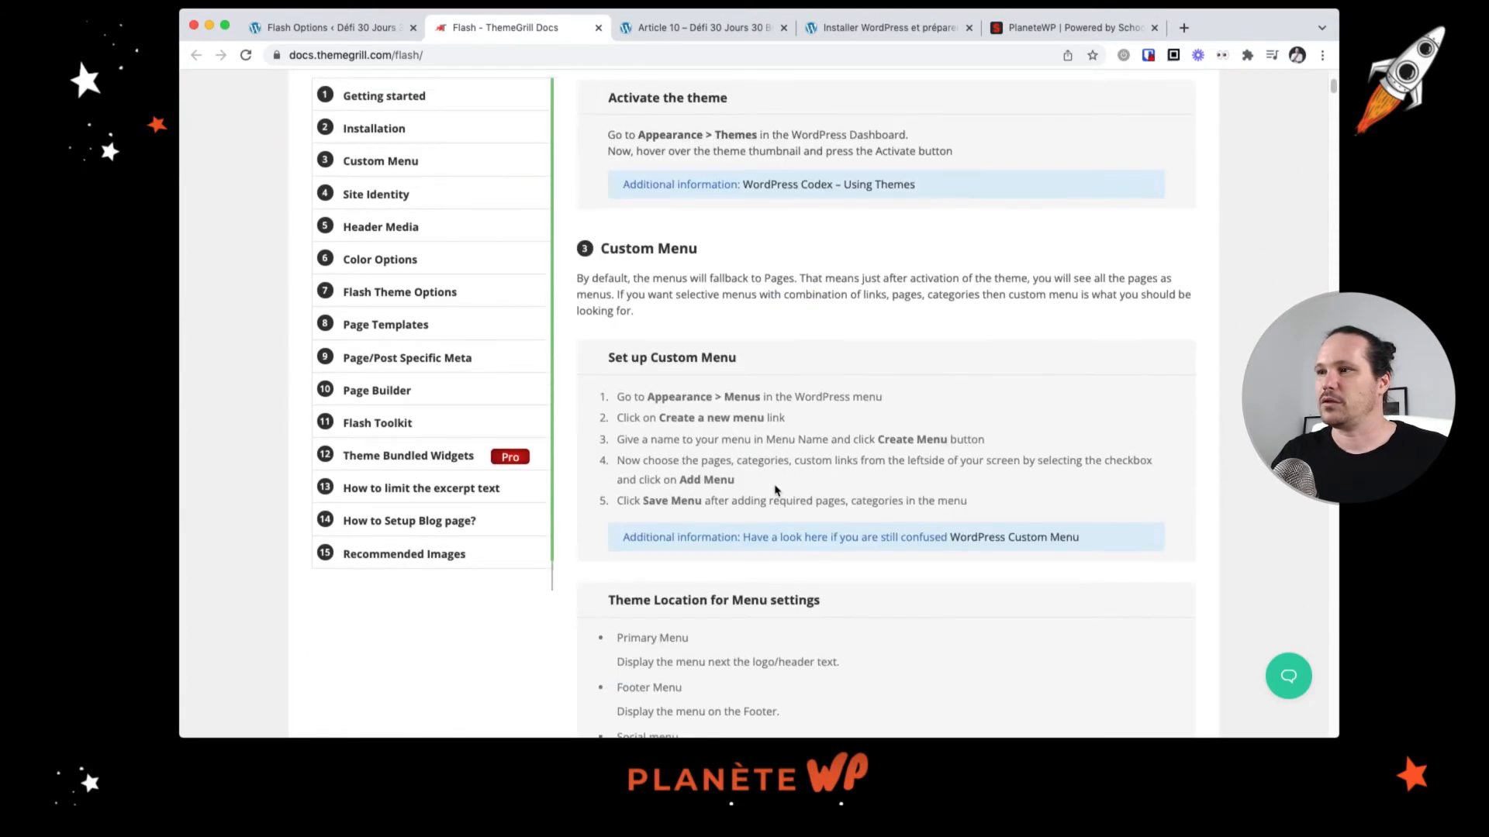
scroll(778, 489, down, 8)
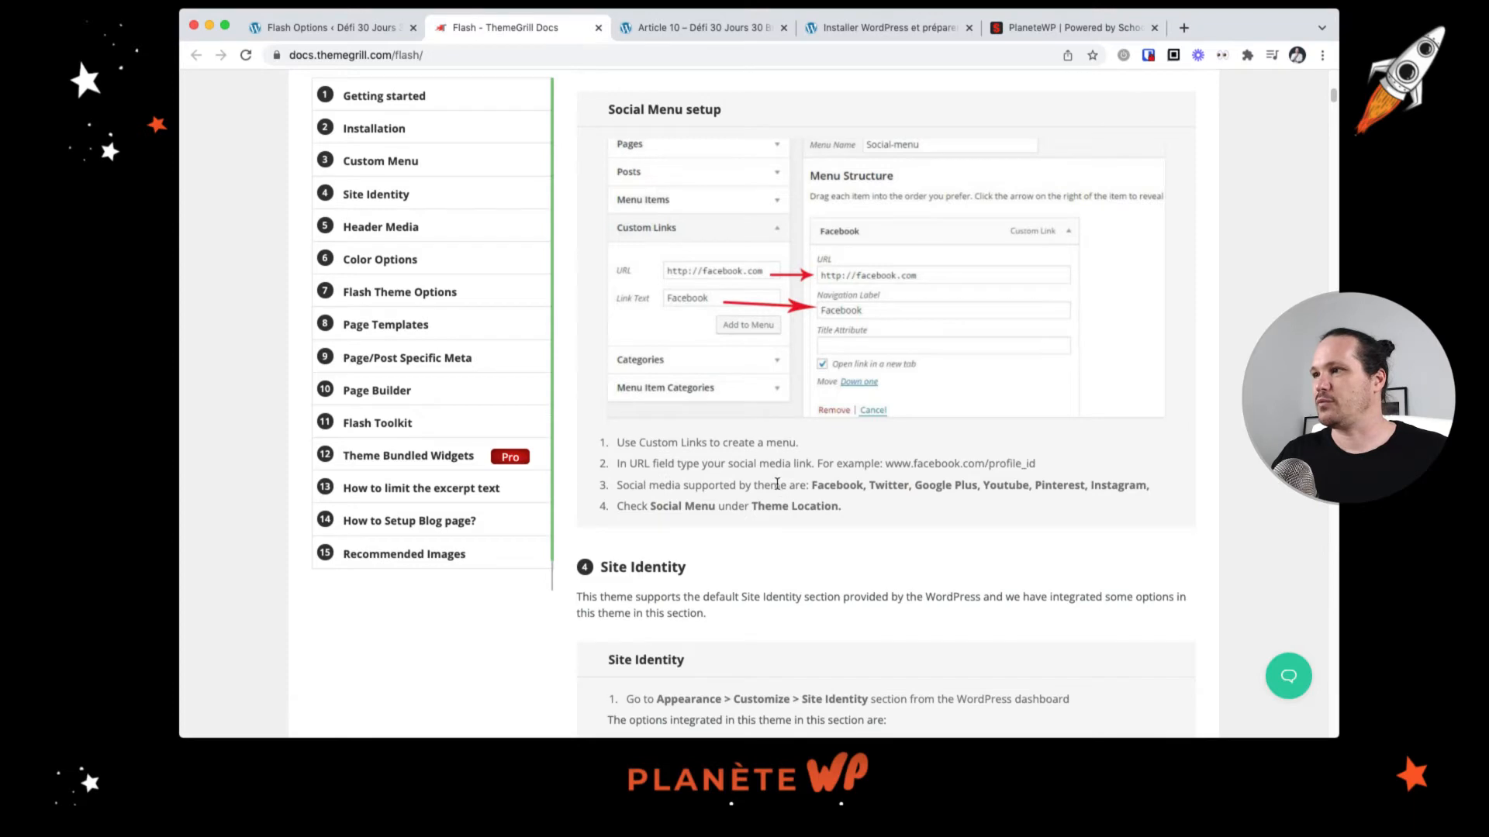
scroll(777, 483, up, 20)
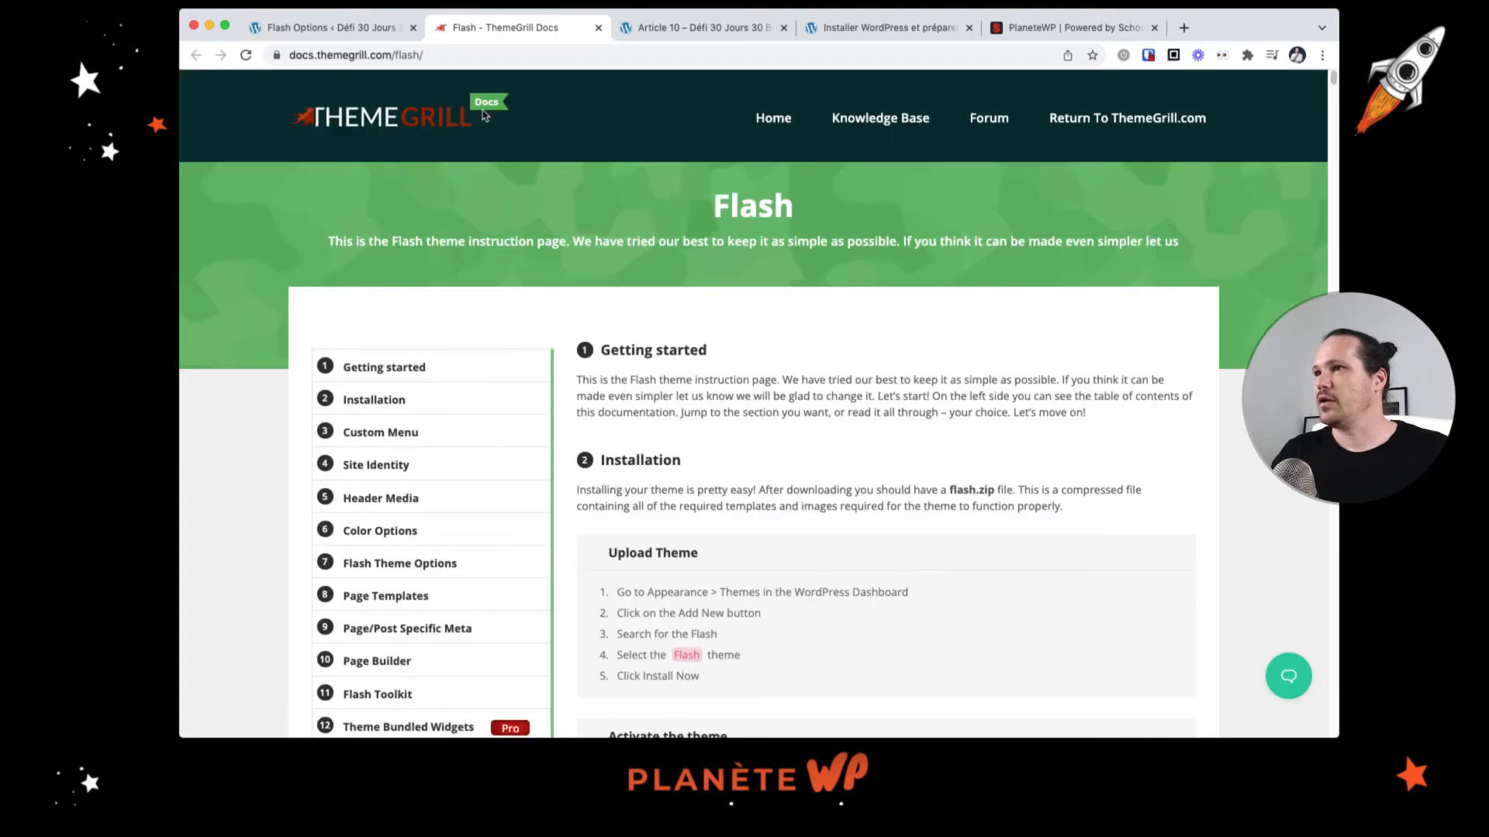
Step: Shorten the docs address to themegrill.com/flash/ and scroll through the Flash product page features
drag(317, 56, 287, 57)
key(BackSpace)
key(Return)
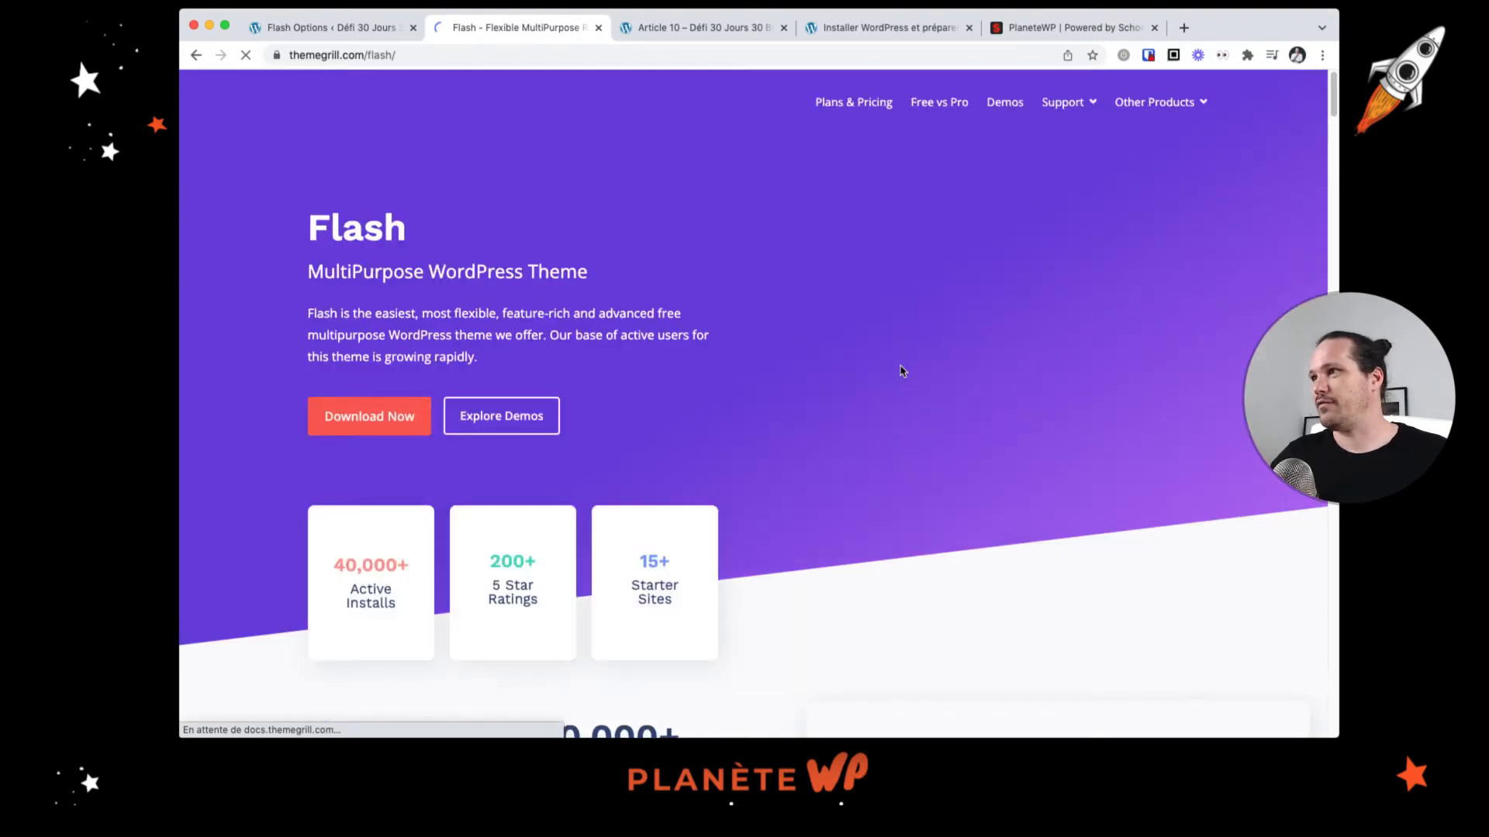
scroll(902, 371, down, 12)
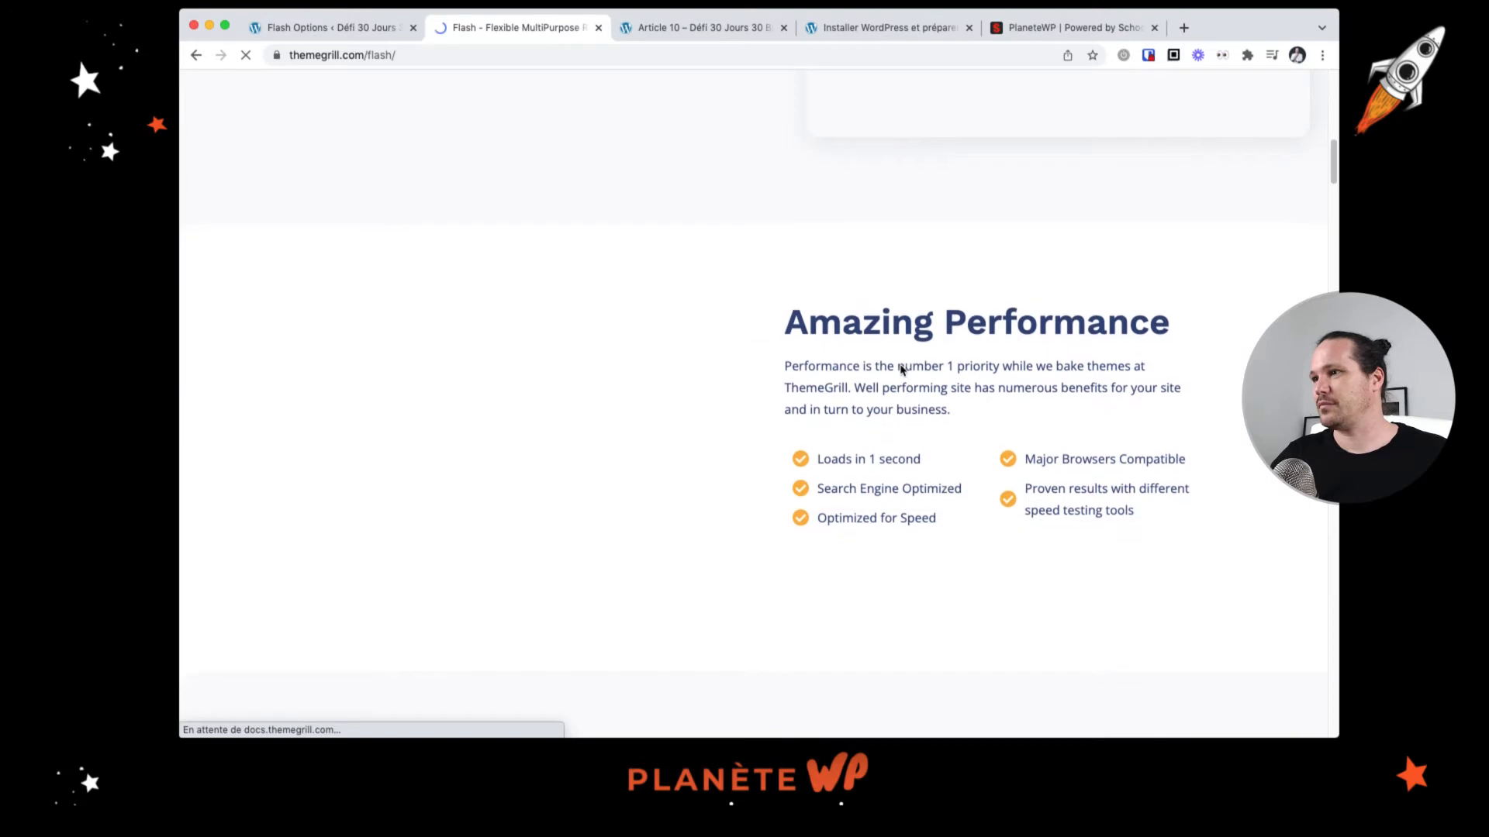
scroll(899, 367, down, 13)
scroll(898, 366, up, 8)
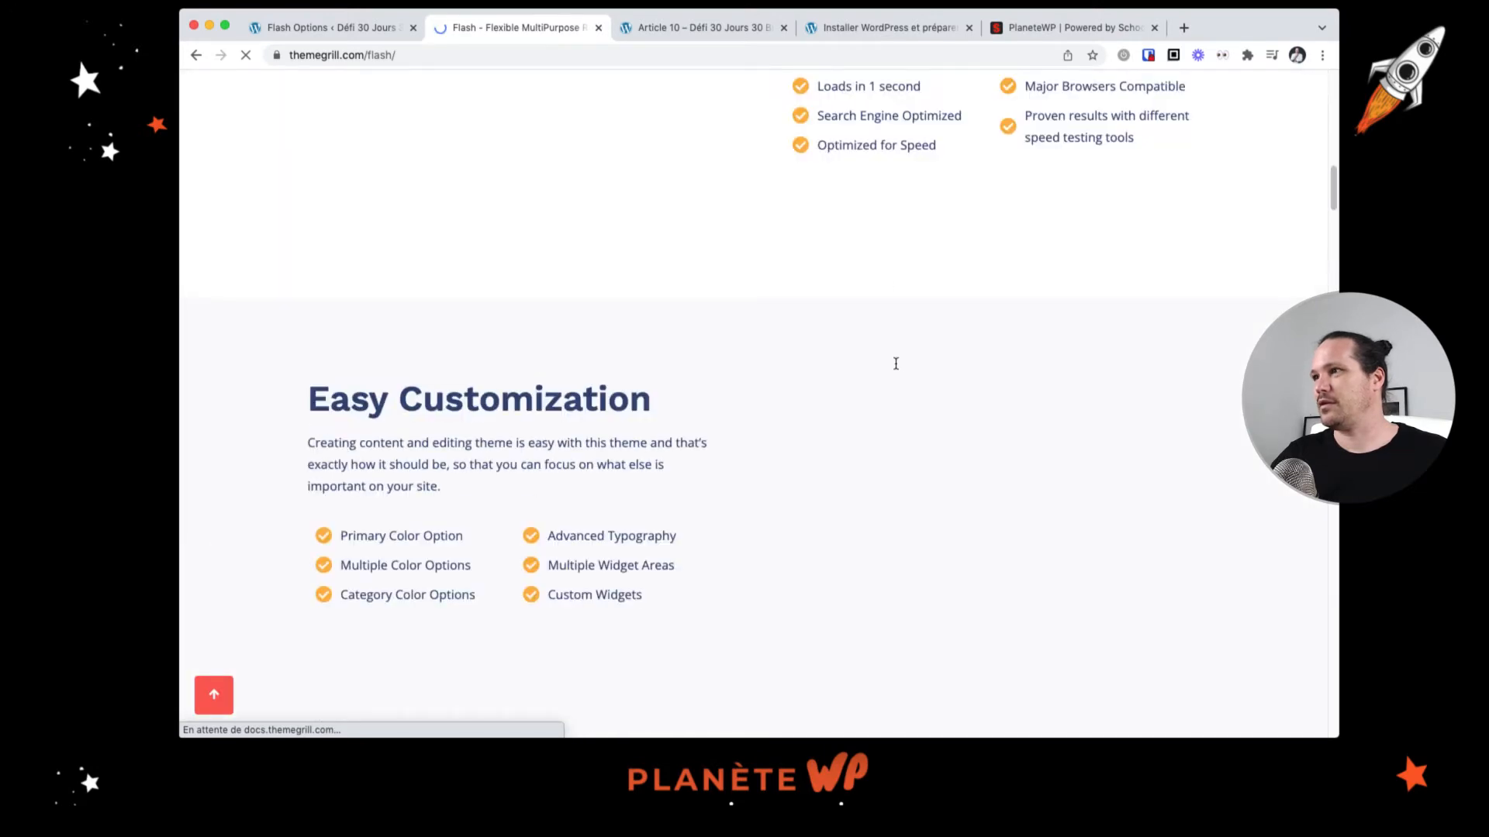
scroll(885, 235, up, 2)
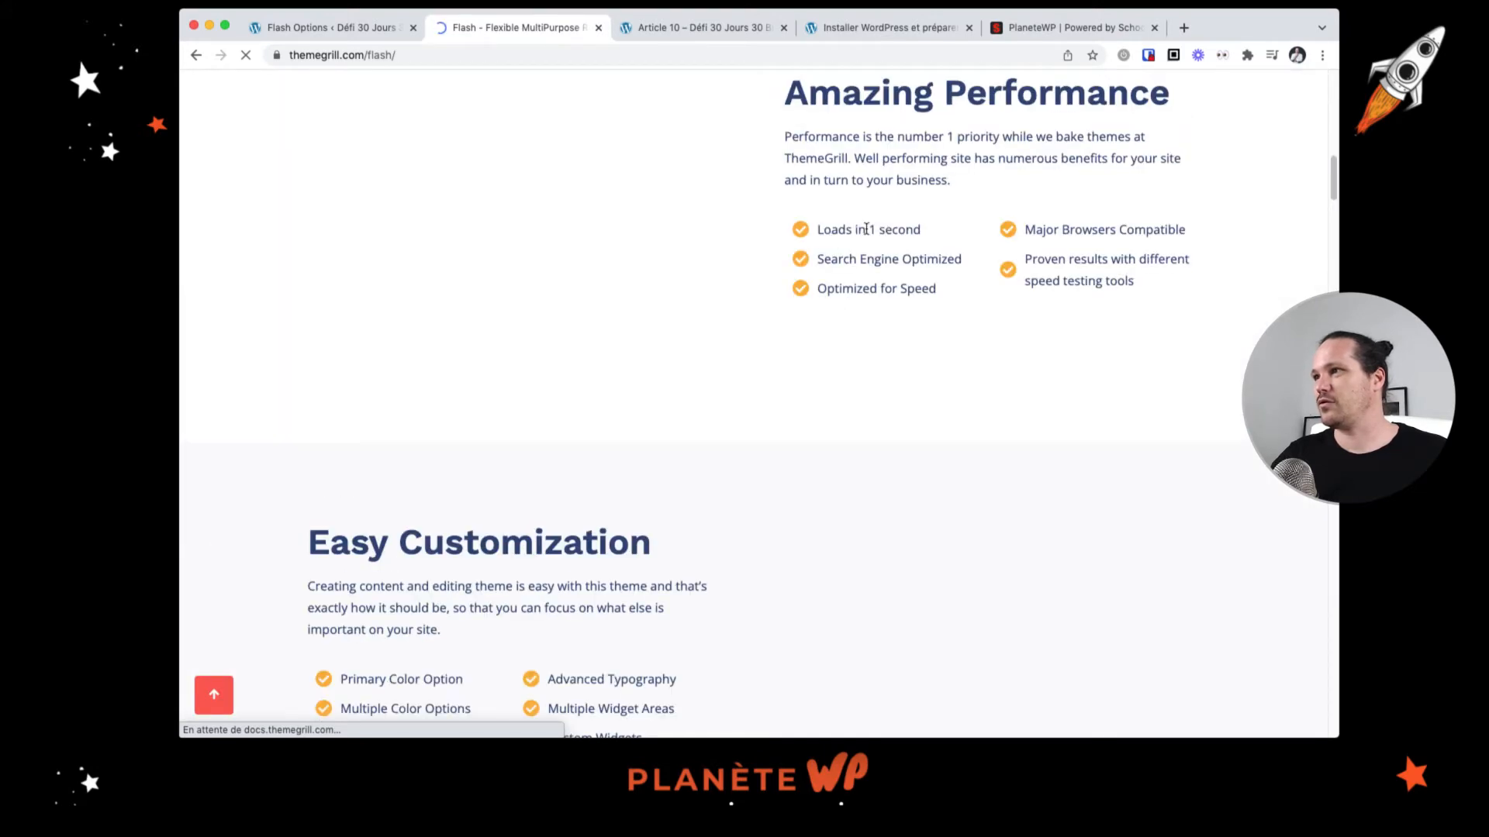
scroll(910, 292, down, 6)
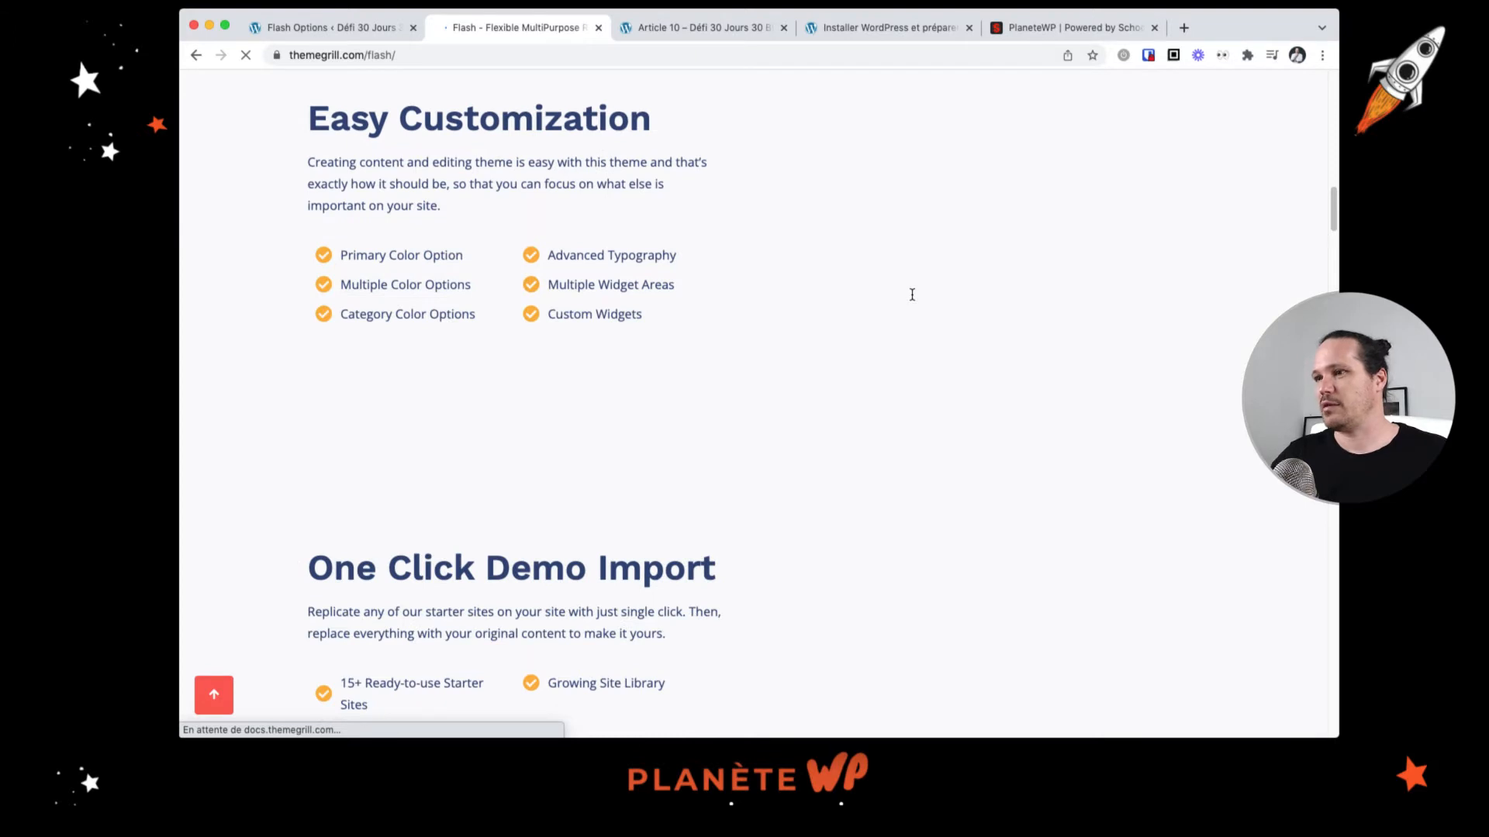
scroll(914, 299, down, 1)
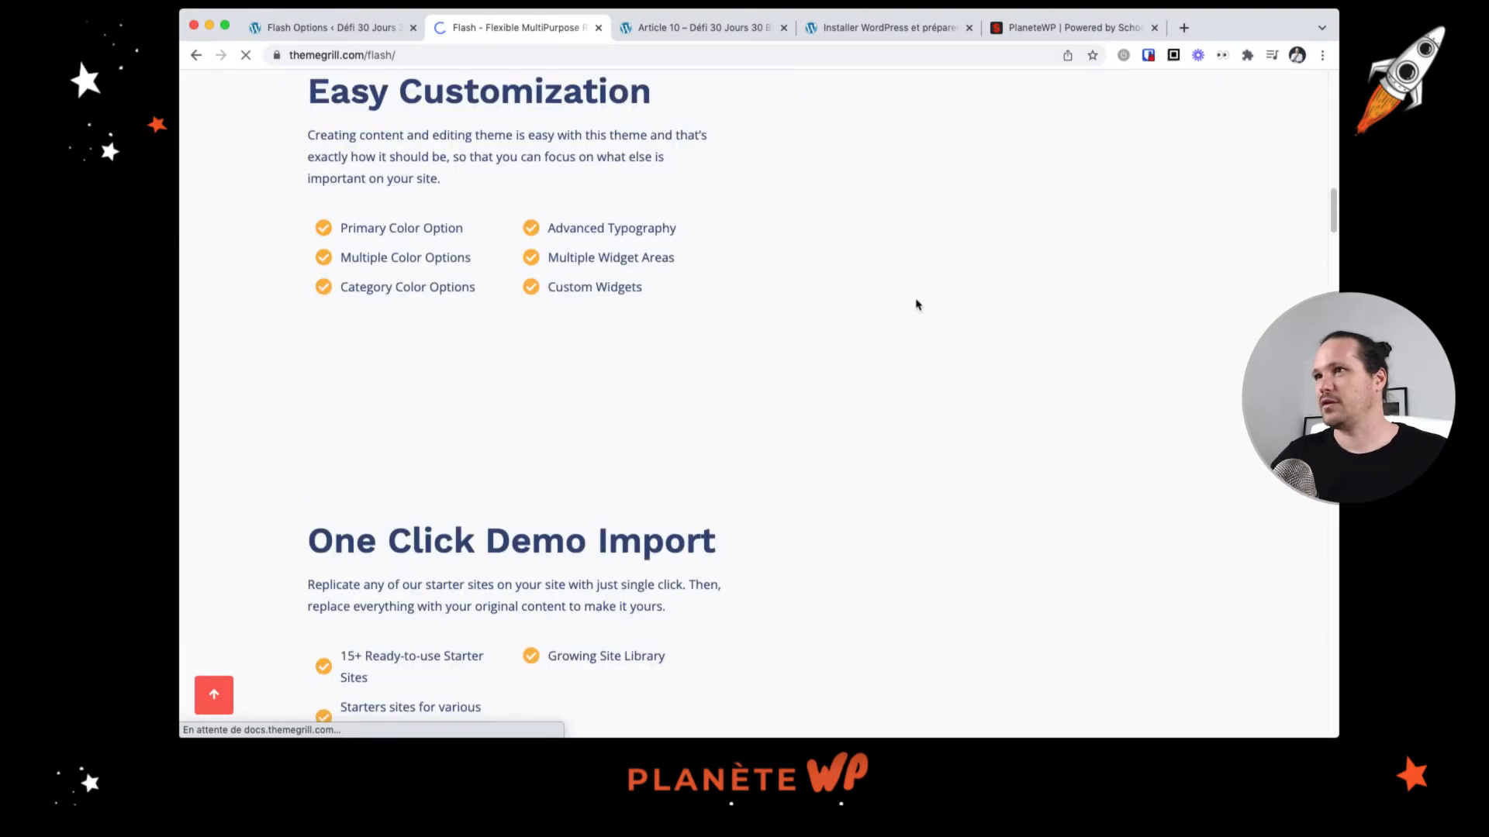
scroll(916, 305, up, 20)
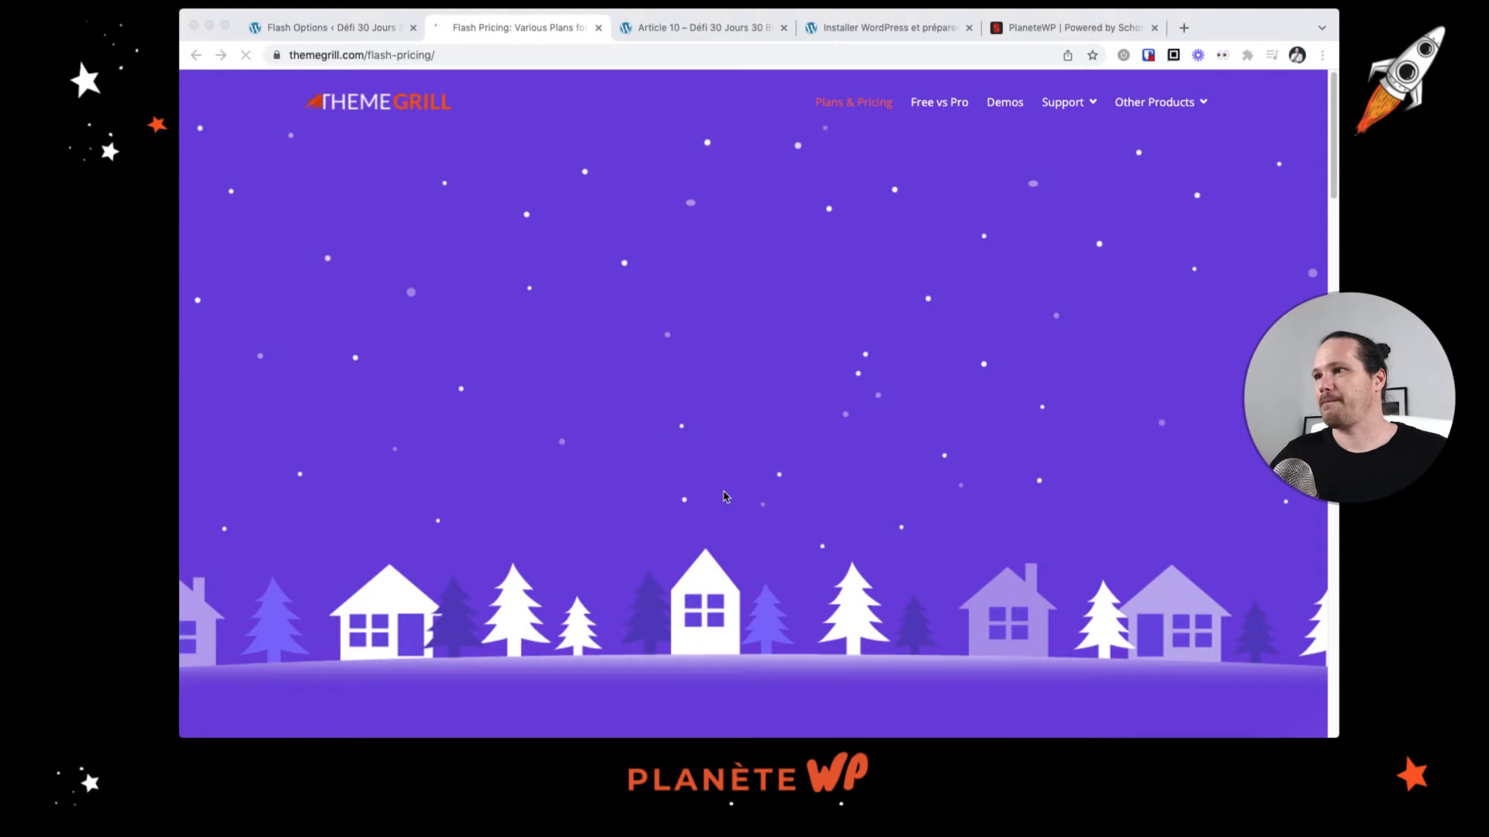
Step: Scroll through the Flash Plans & Pricing page to examine the three paid plans
scroll(759, 507, down, 5)
scroll(760, 507, down, 1)
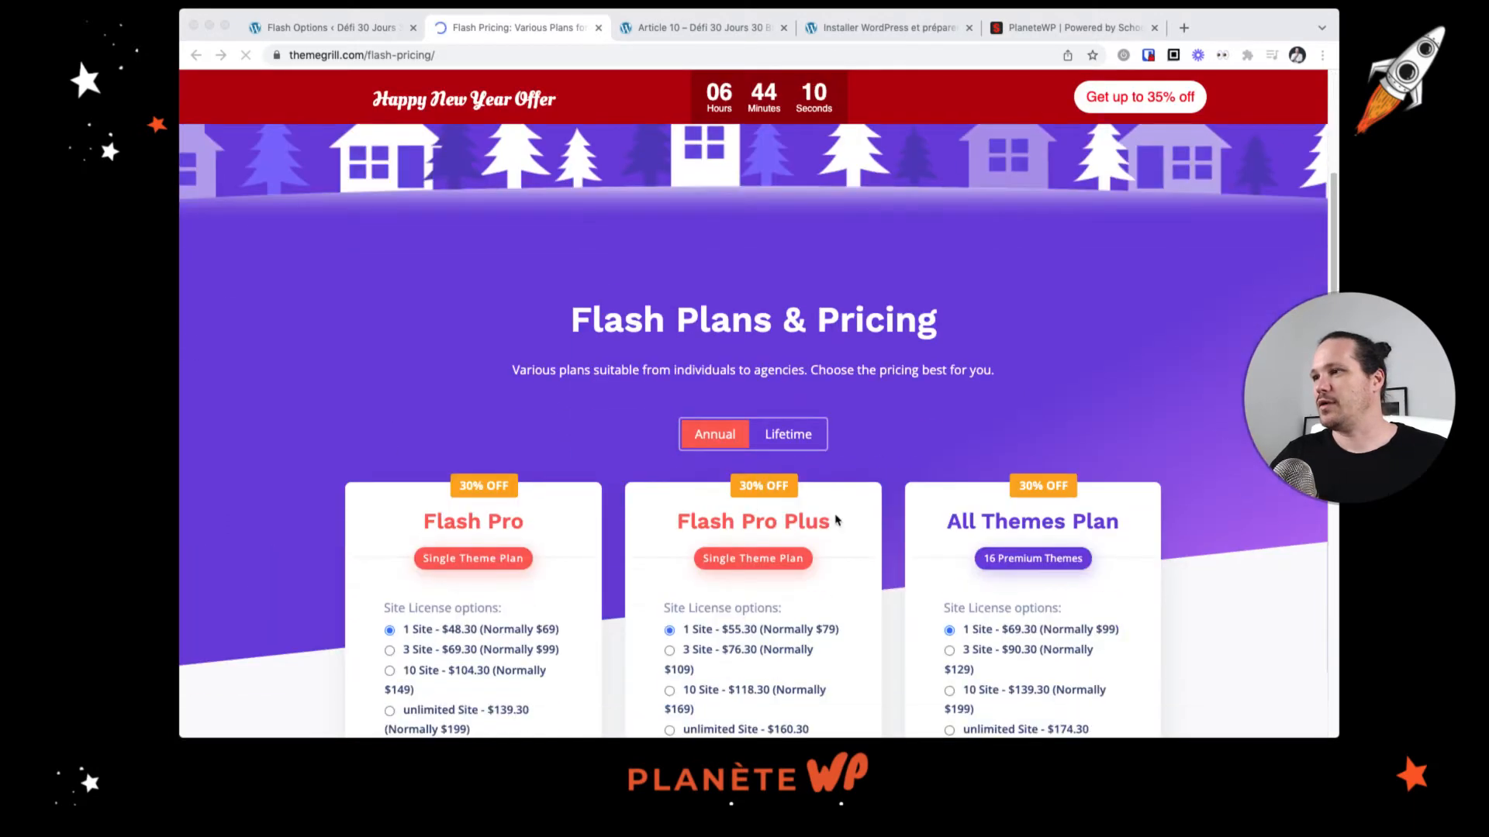
scroll(838, 519, down, 2)
scroll(837, 521, down, 1)
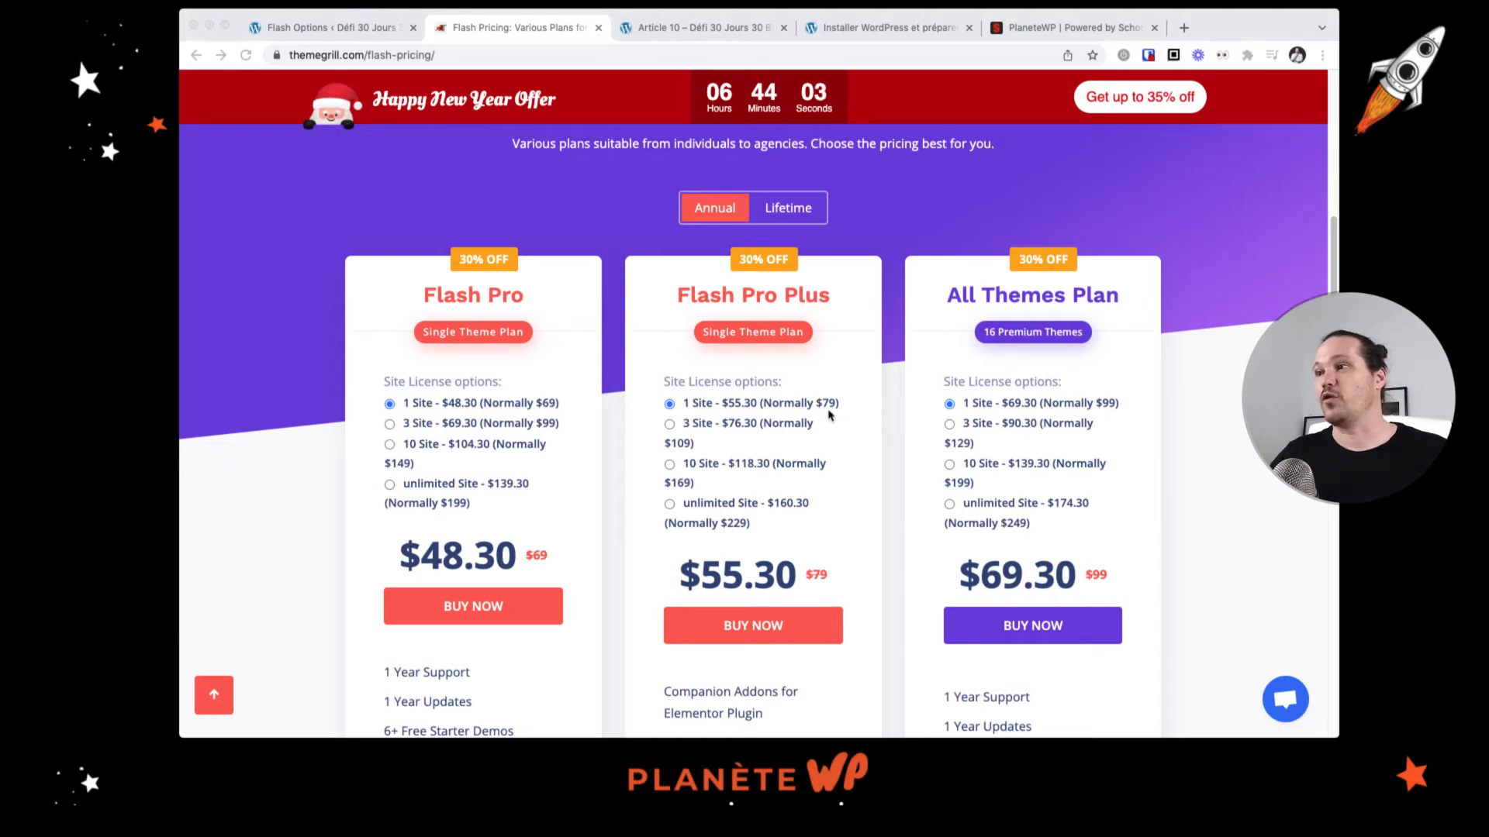
scroll(829, 409, down, 1)
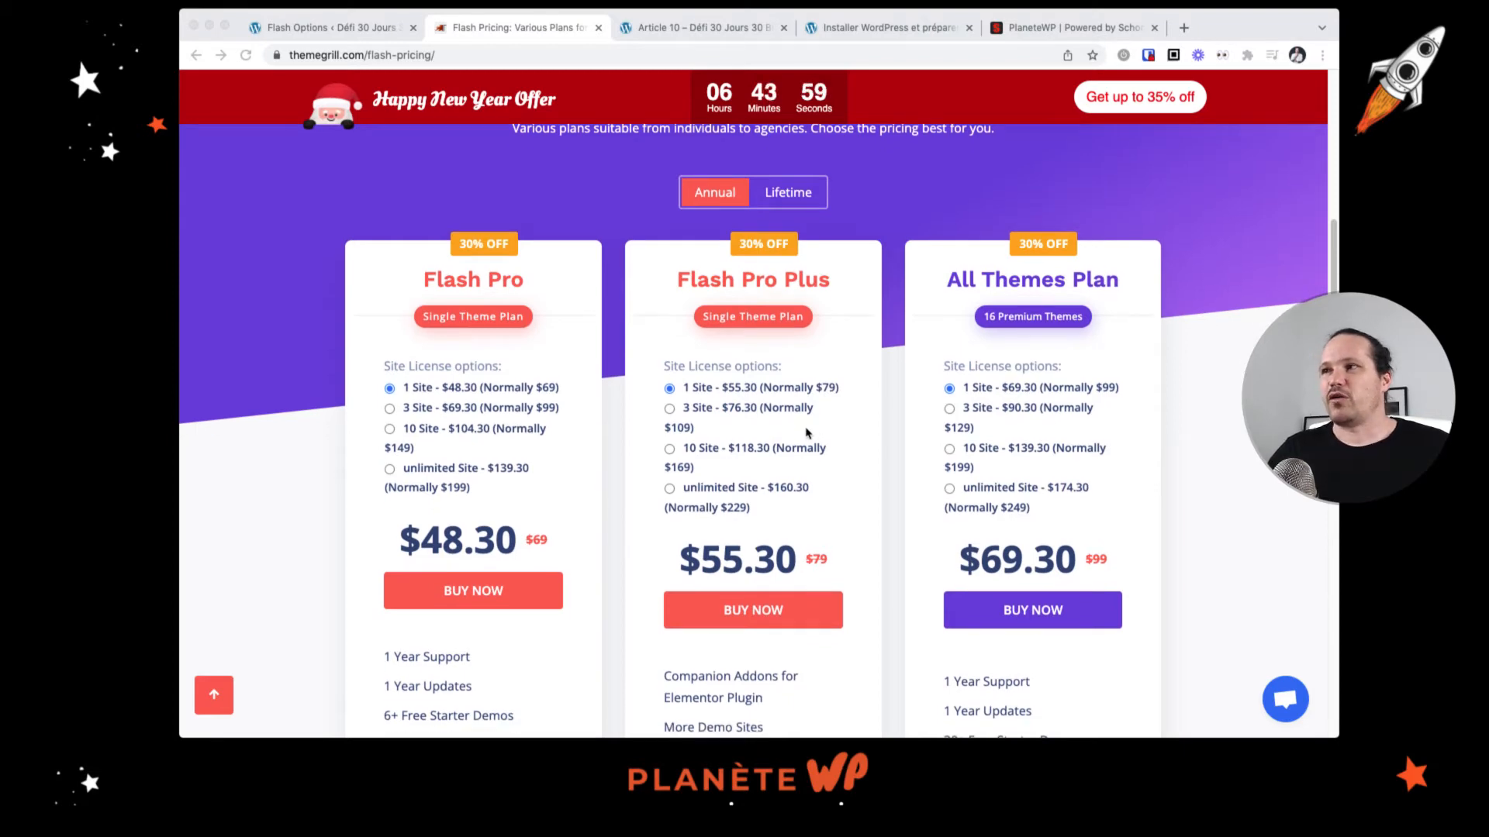
scroll(804, 431, down, 1)
Step: Toggle the pricing between Lifetime and Annual plans to compare the prices
click(790, 189)
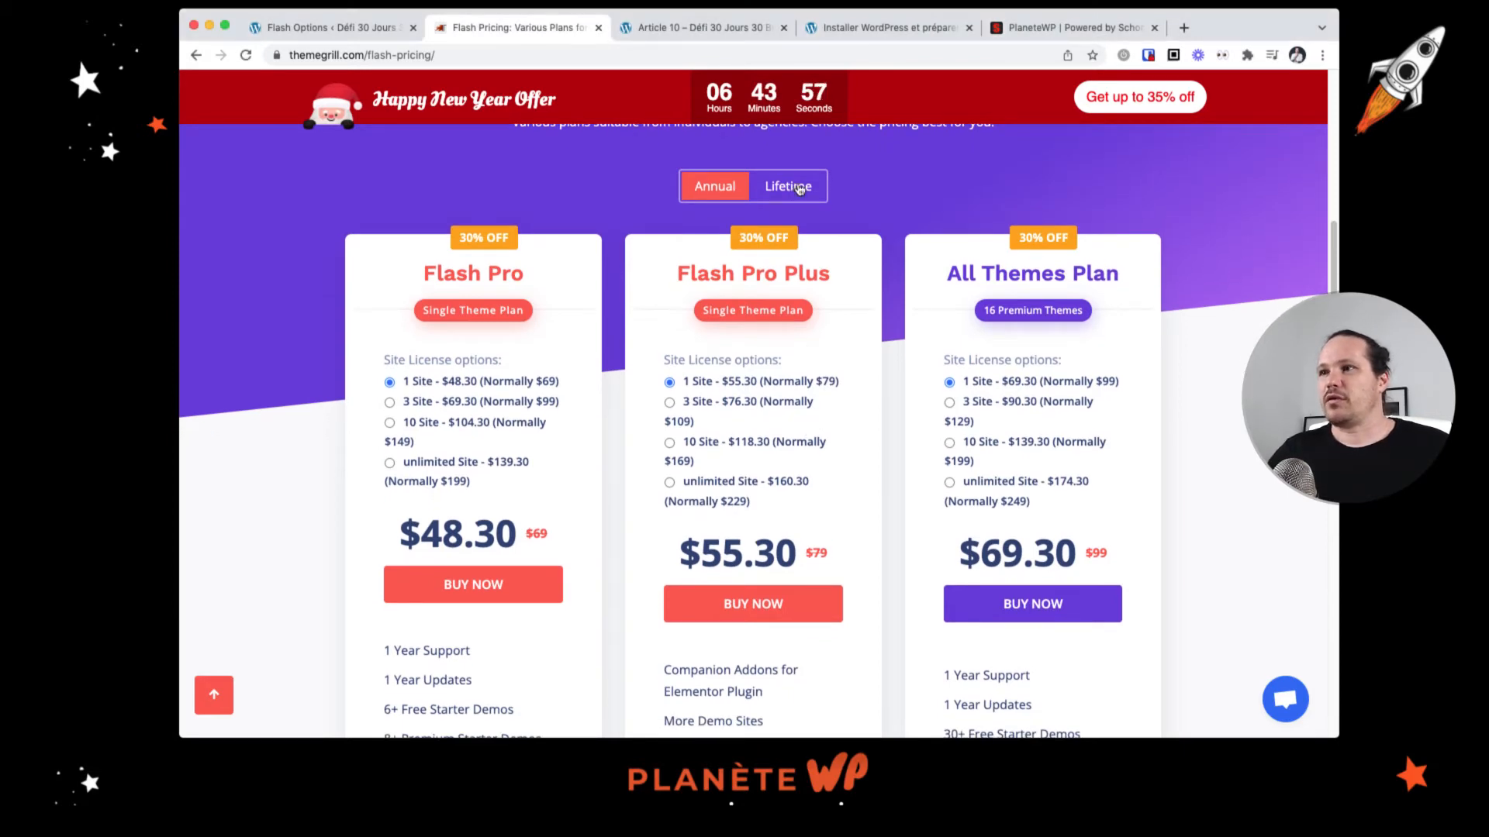
click(800, 190)
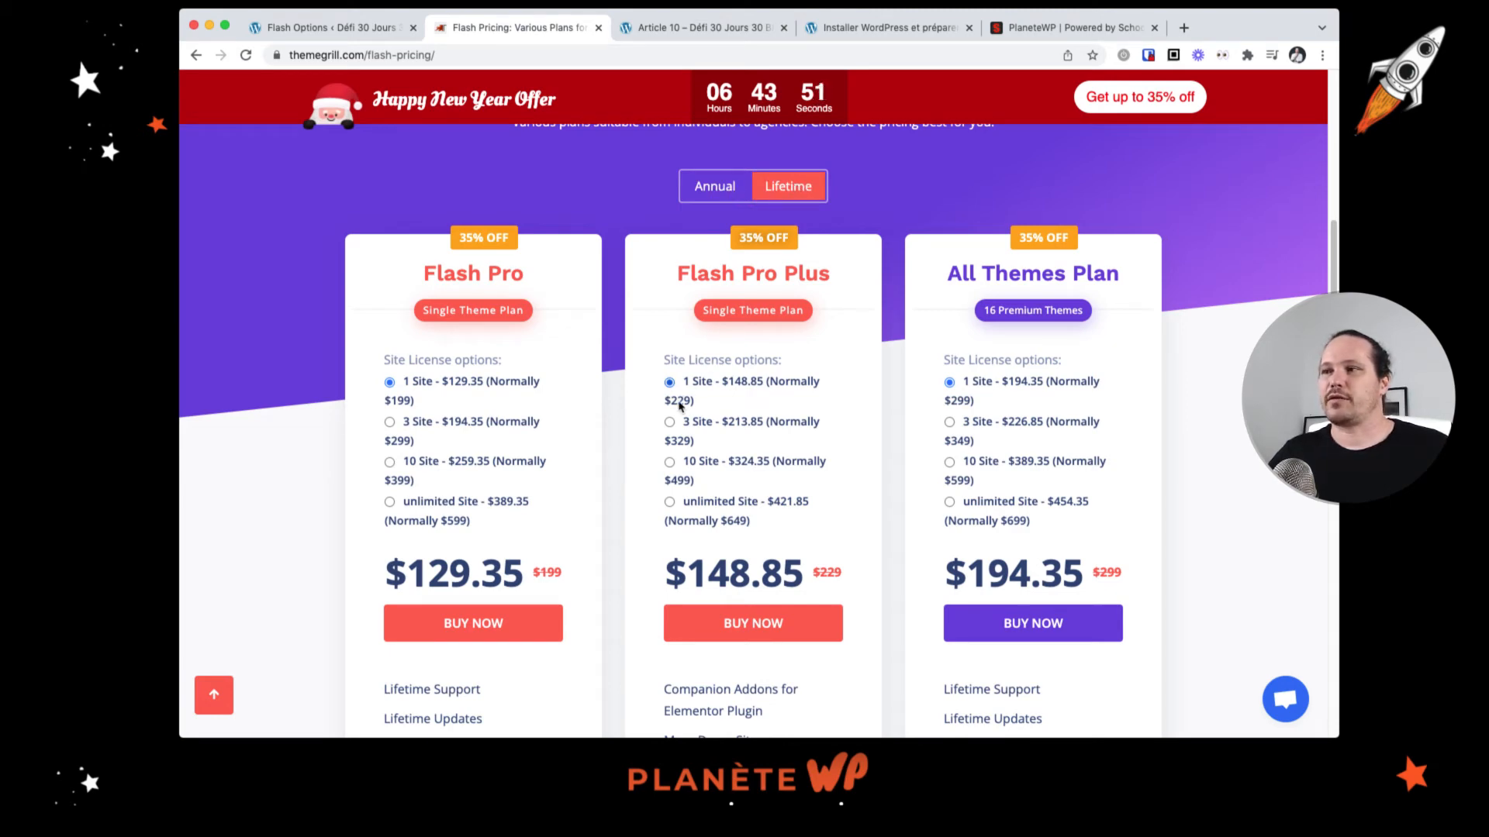
click(729, 188)
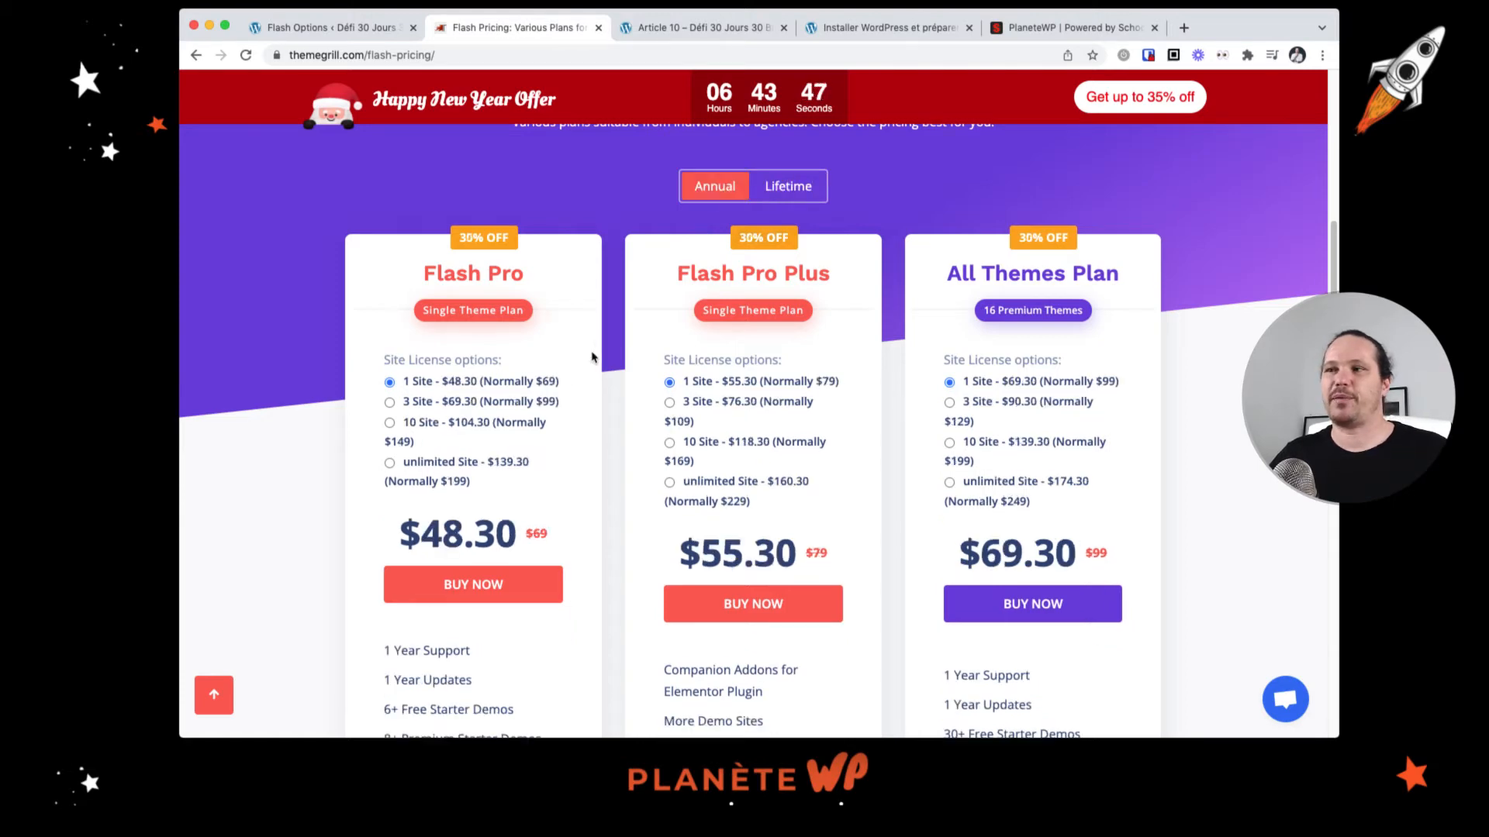
Step: Examine the Flash Pro plan's features list, highlighting items such as 100+ Customizer Options and Free Starter Demos
drag(555, 383, 545, 383)
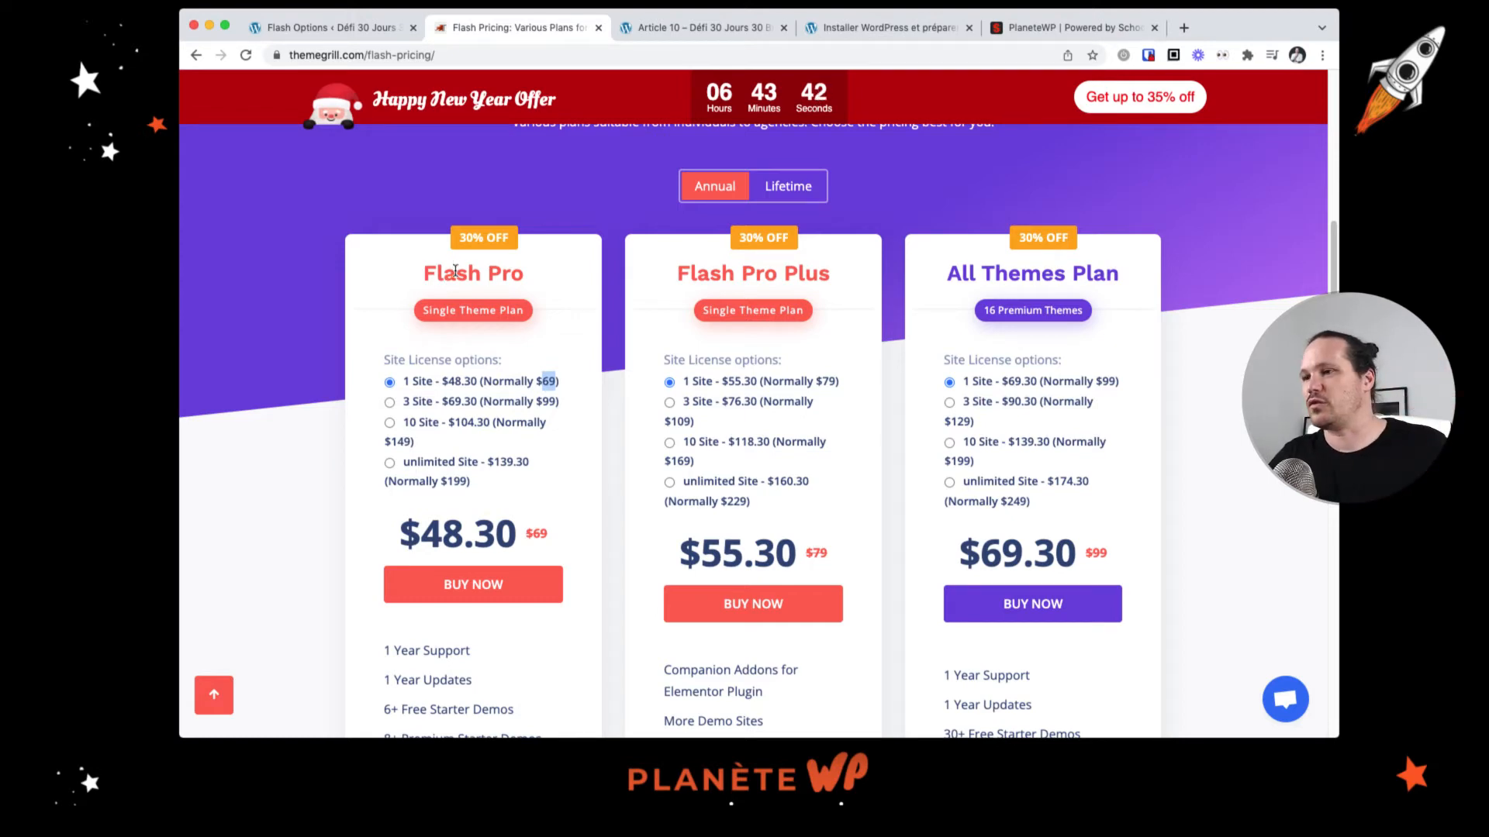
scroll(648, 496, down, 3)
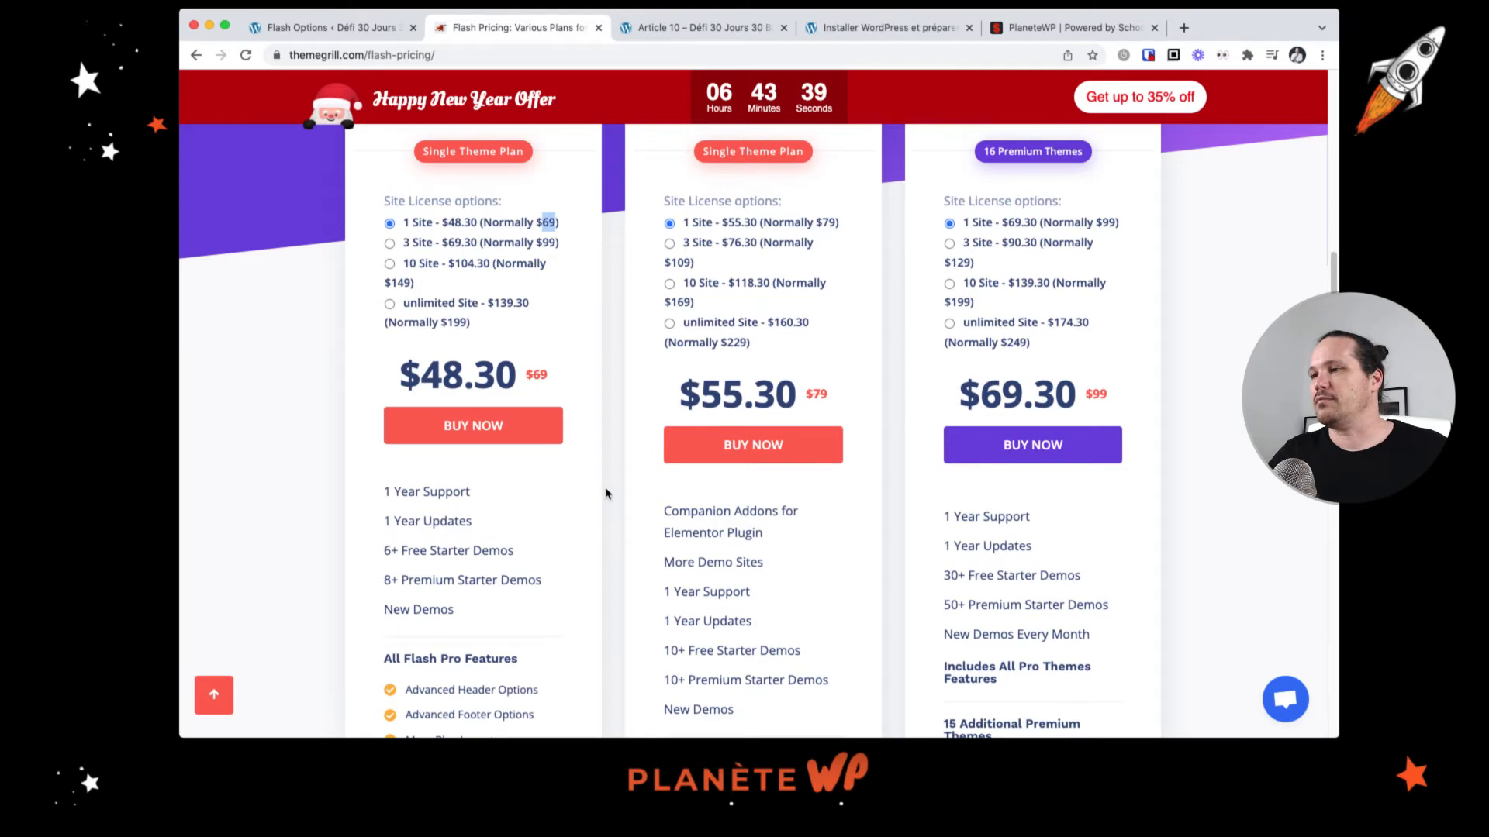
scroll(706, 303, up, 3)
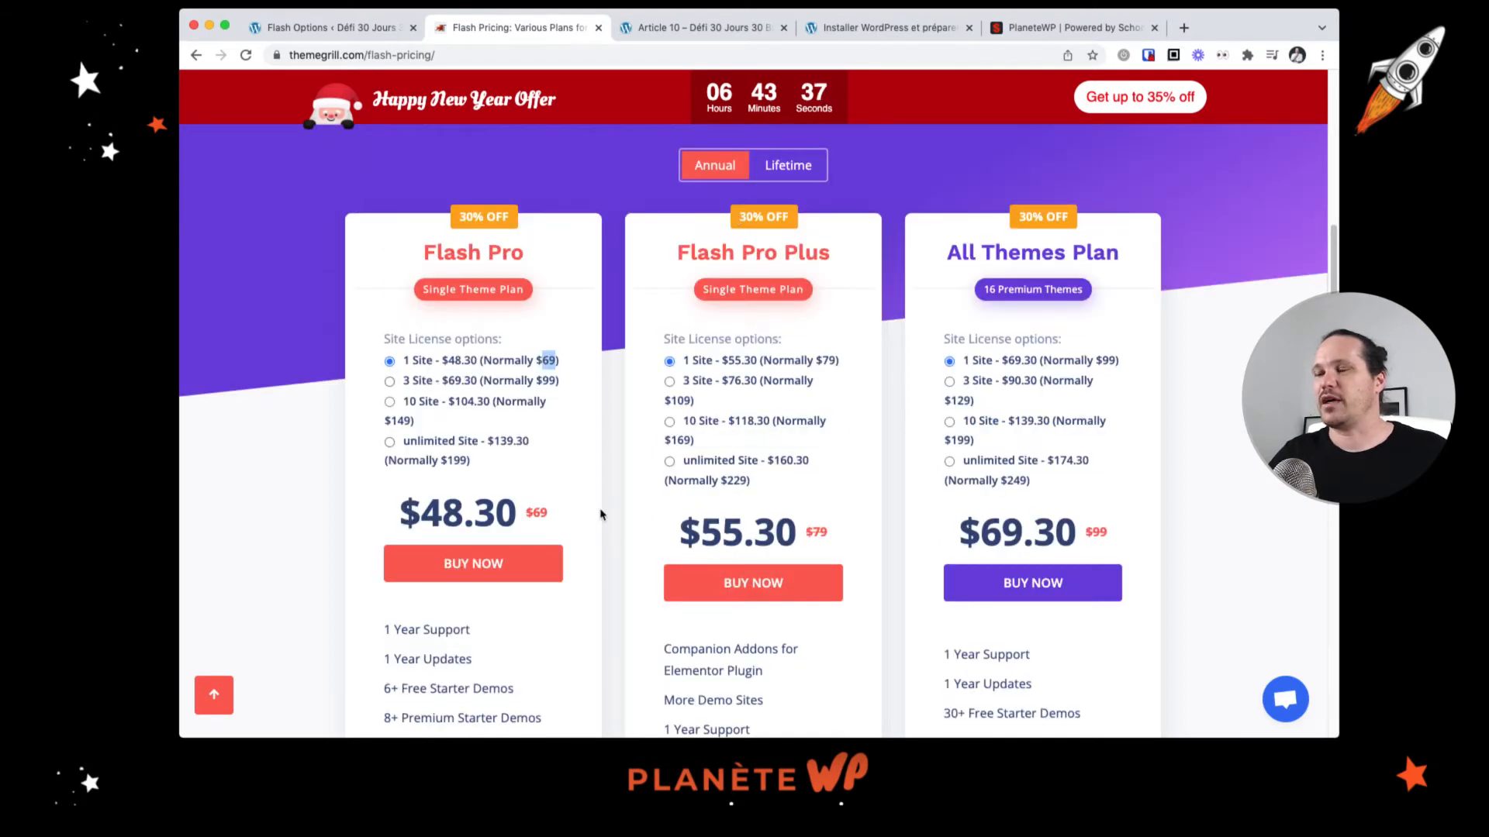
scroll(600, 519, down, 8)
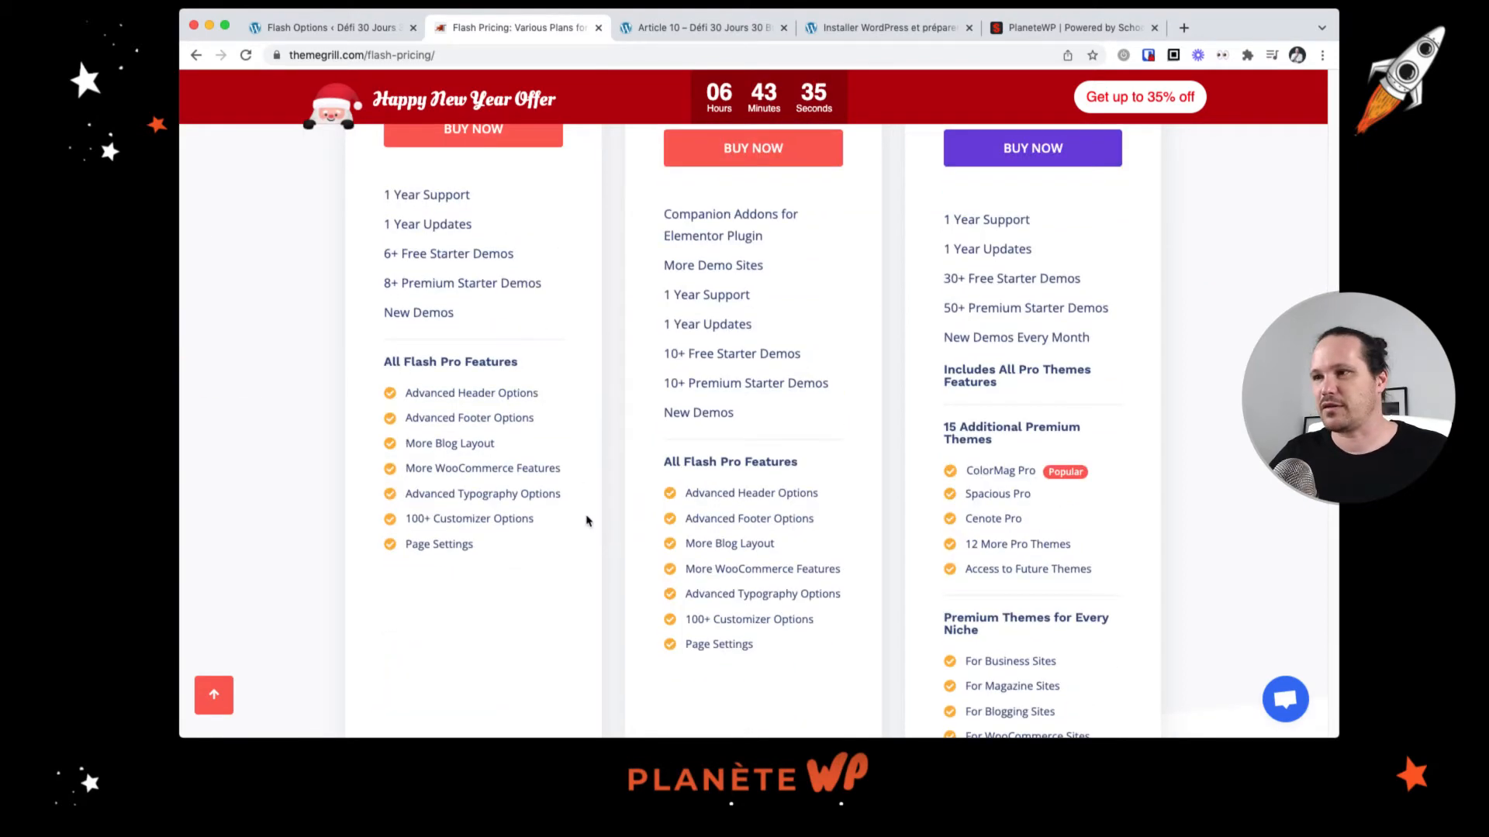
scroll(585, 527, up, 1)
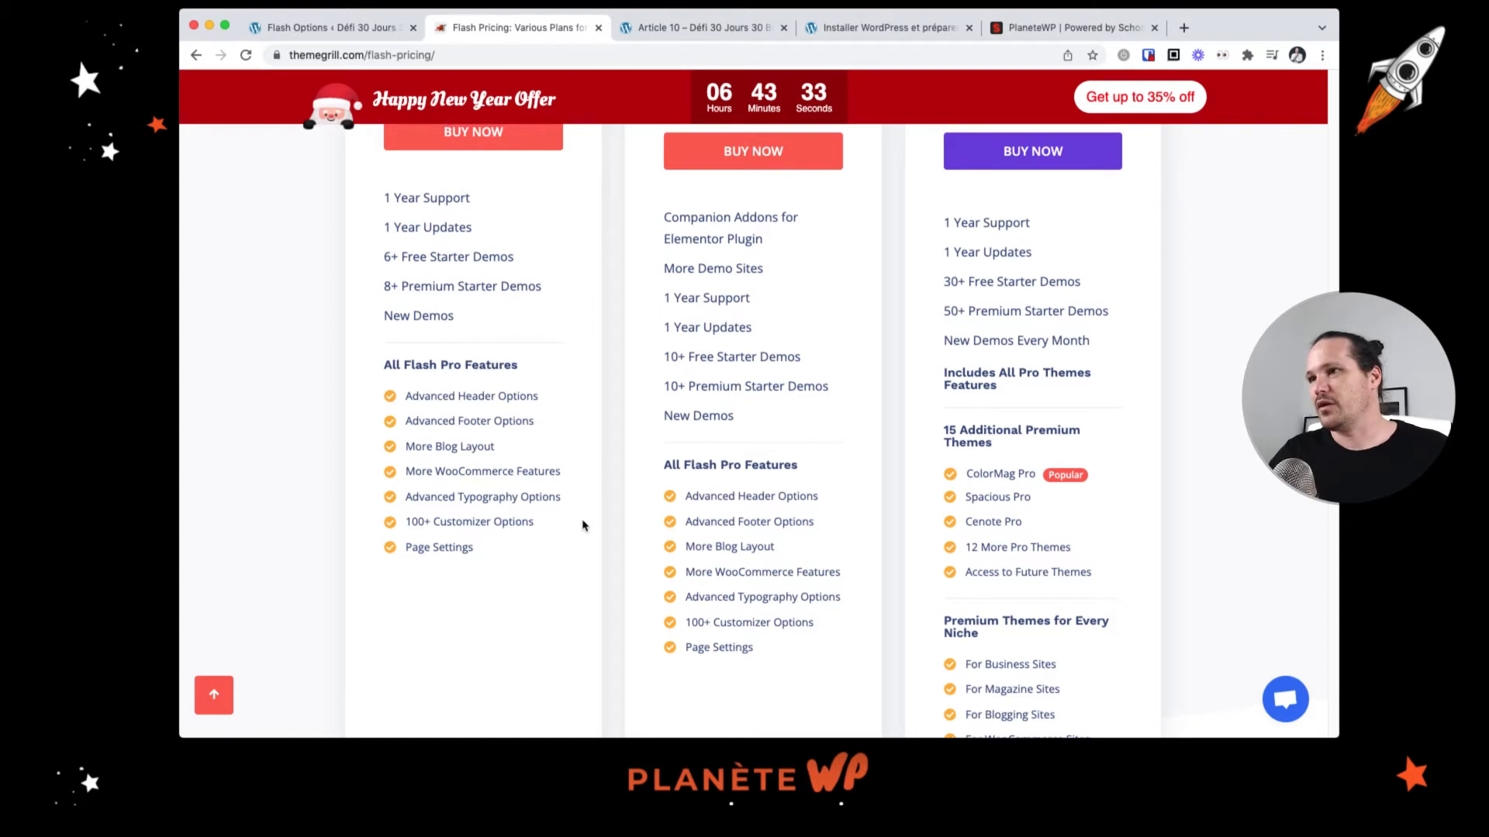
scroll(584, 527, up, 2)
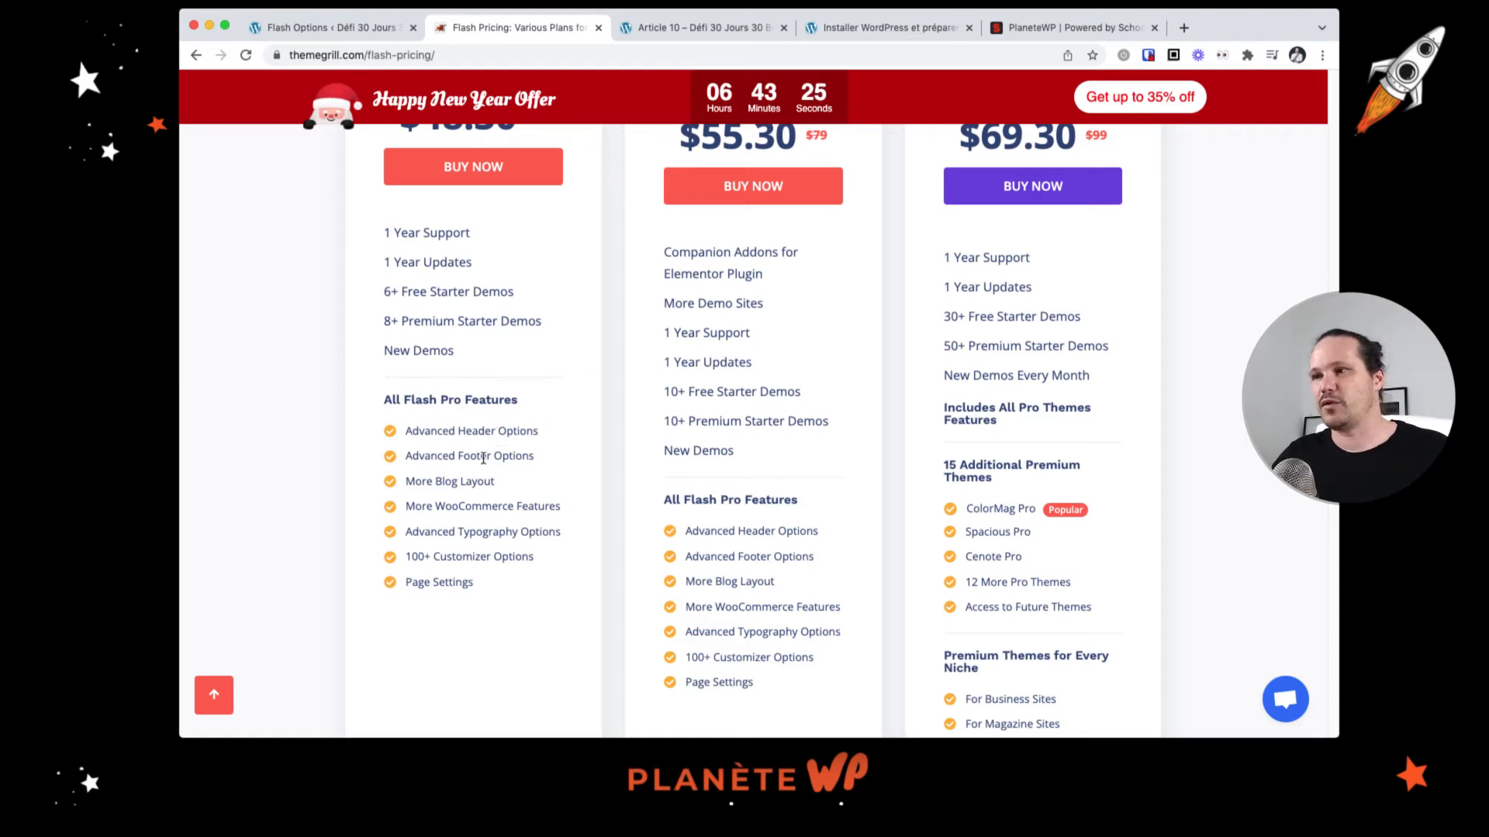
drag(422, 480, 408, 552)
click(467, 528)
scroll(457, 546, up, 1)
scroll(478, 342, up, 1)
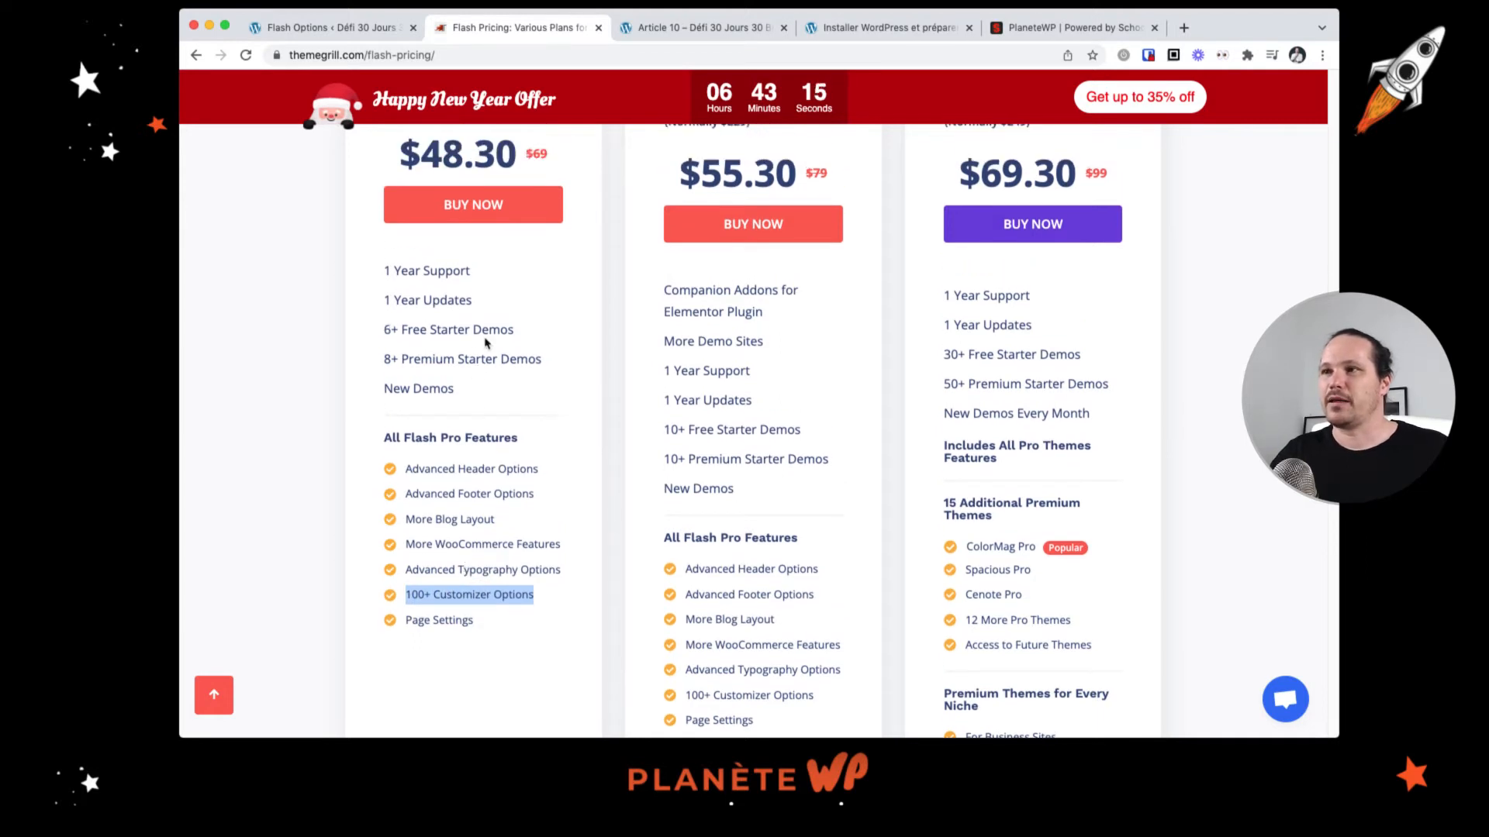
drag(417, 328, 486, 327)
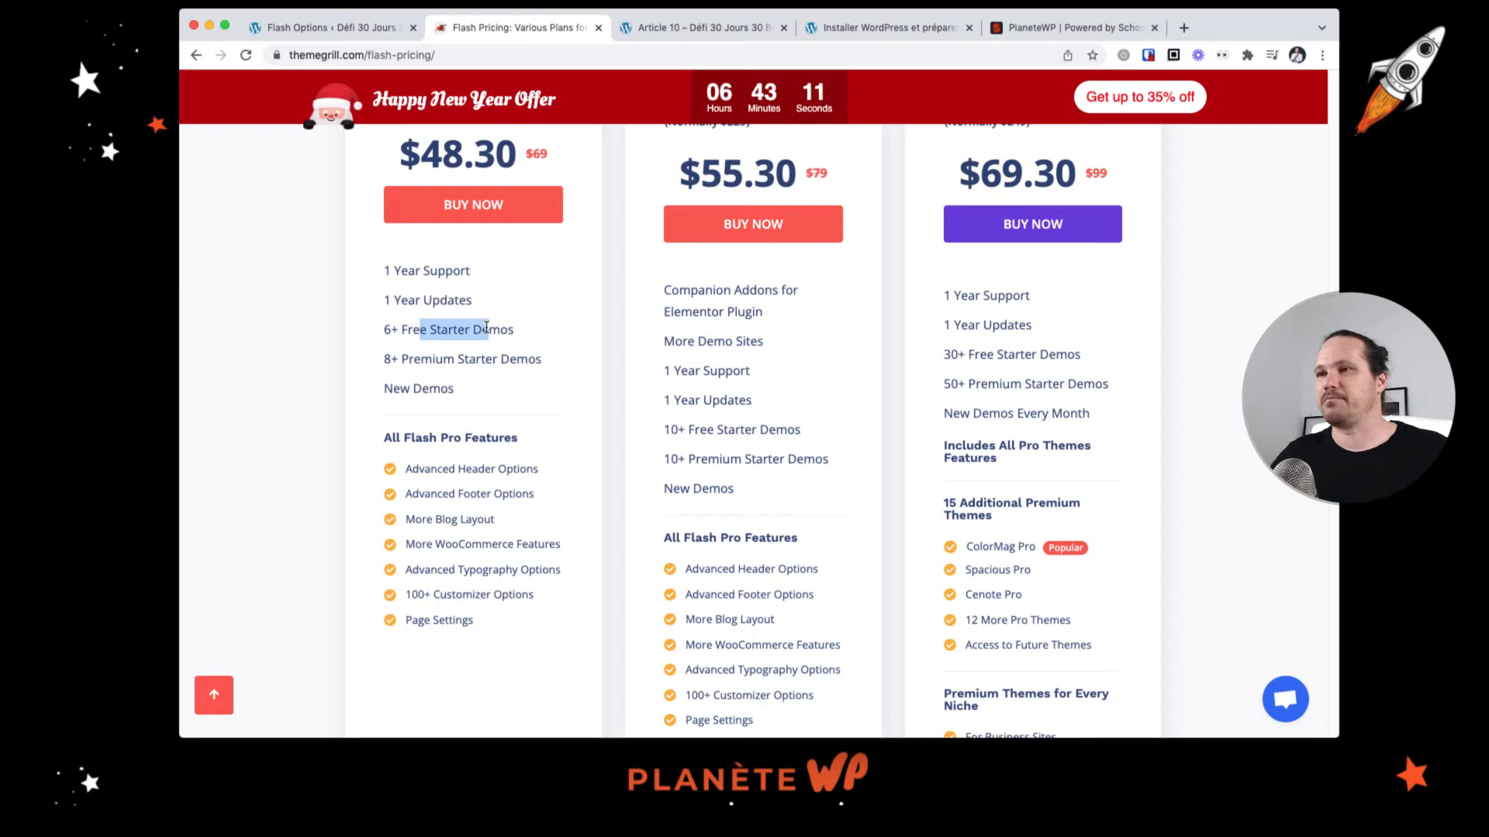
scroll(487, 330, up, 1)
scroll(487, 329, up, 5)
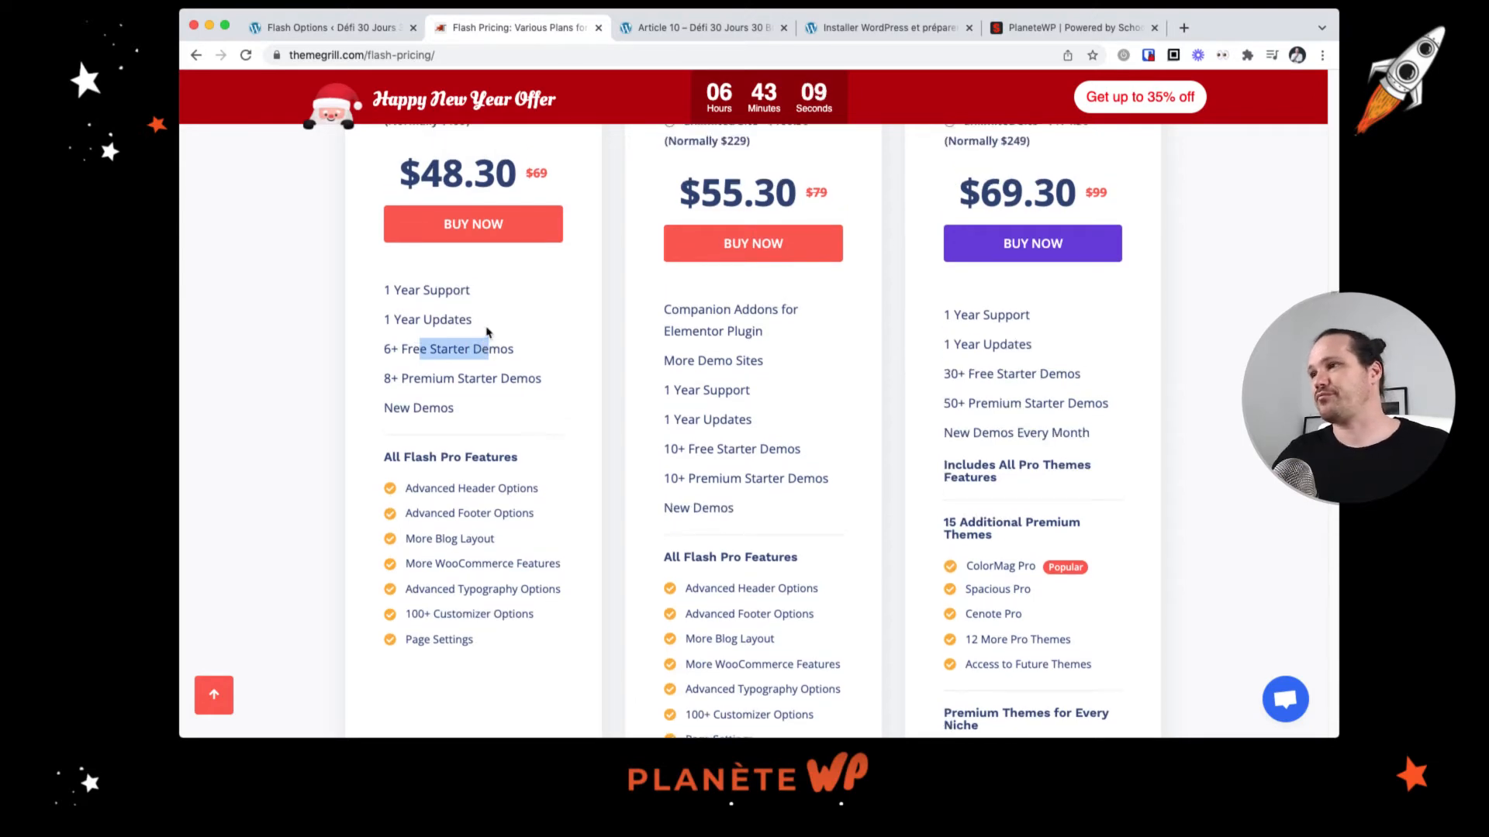
scroll(487, 329, up, 10)
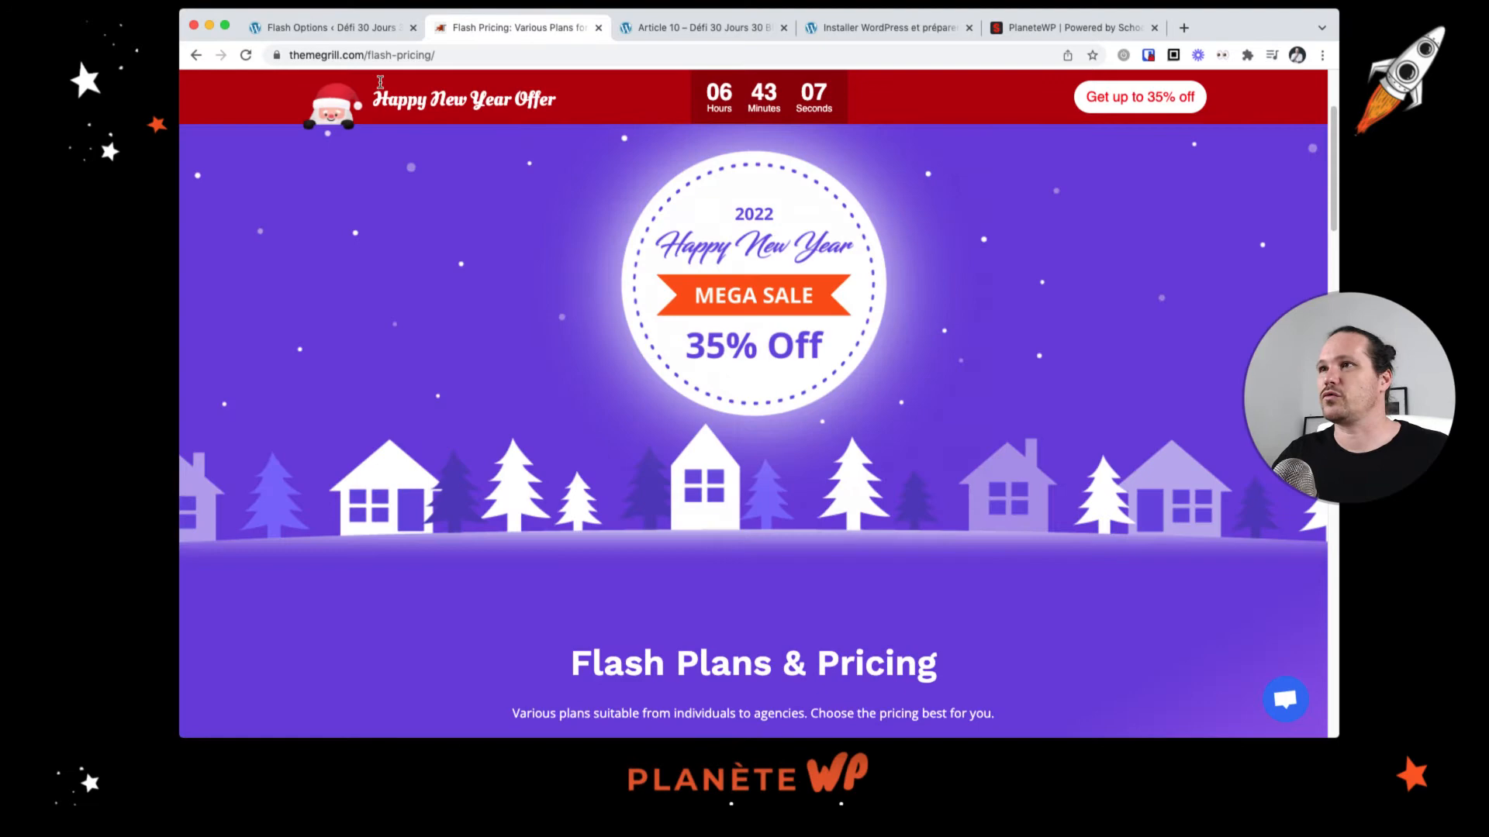
Step: Return to the WordPress admin and open the Customizer, scrolling through the site preview
click(333, 27)
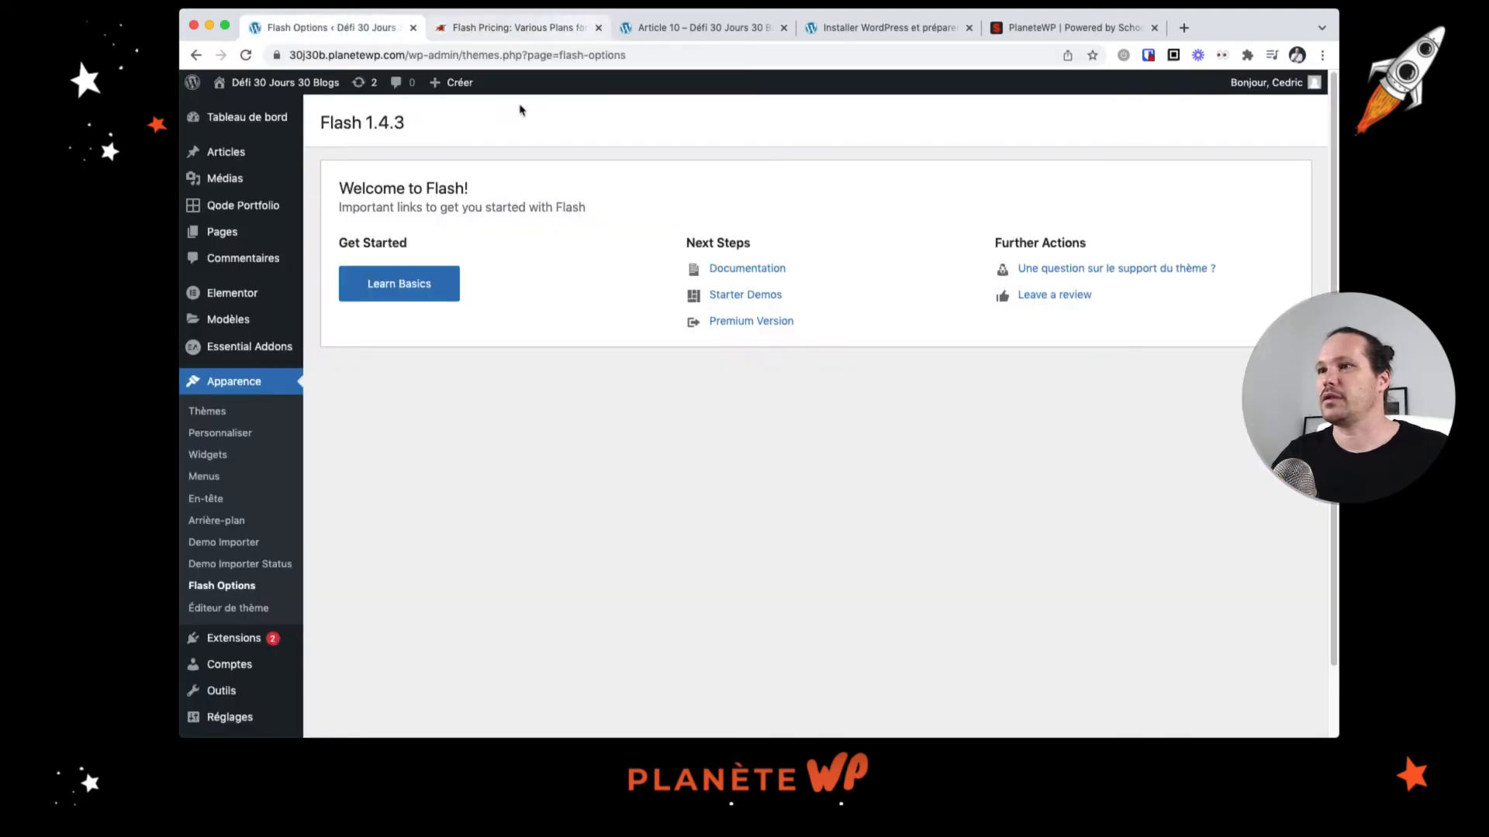
click(238, 442)
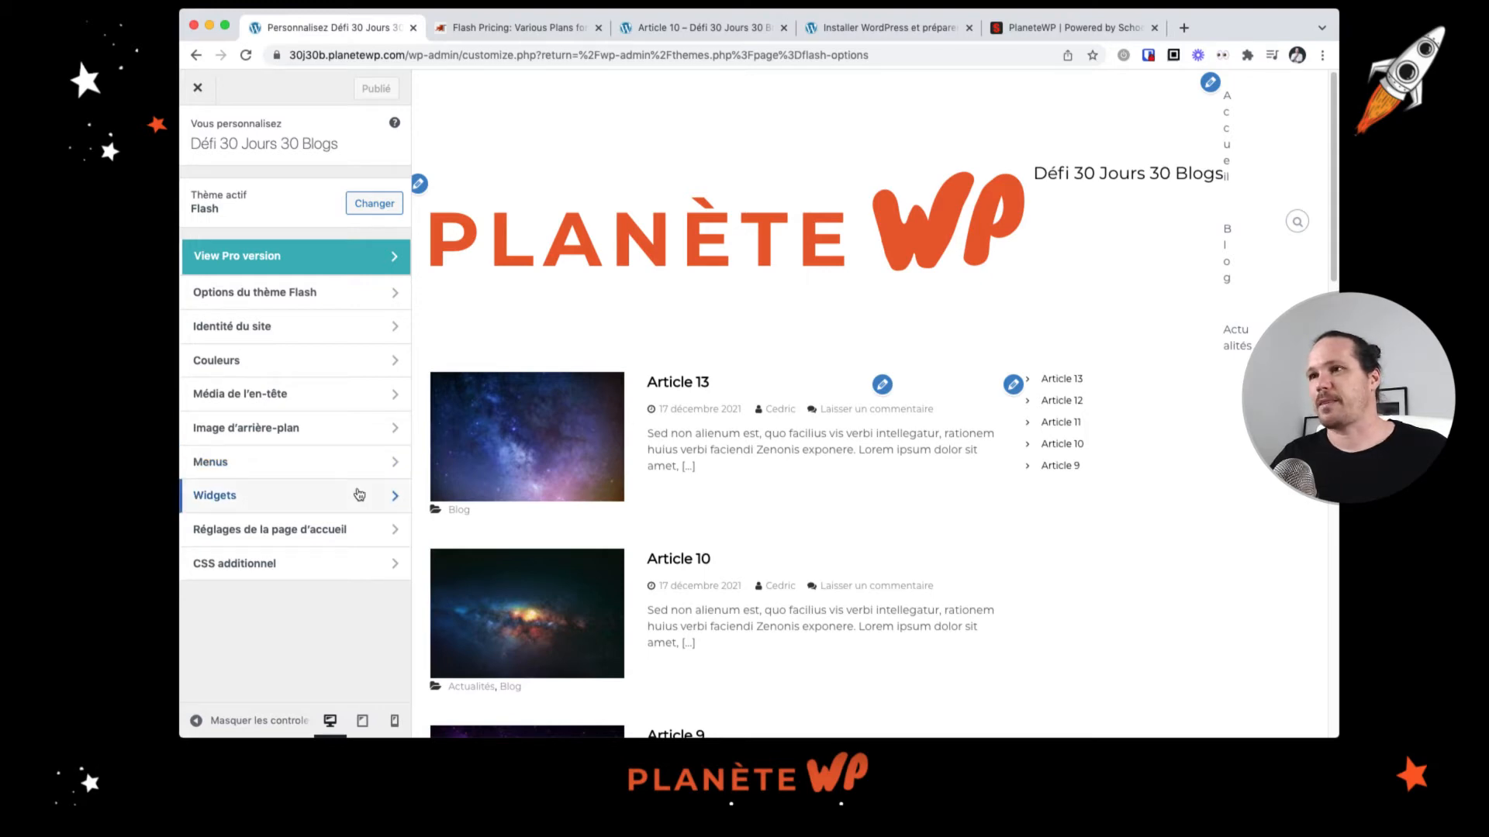
scroll(583, 488, down, 7)
scroll(582, 489, down, 5)
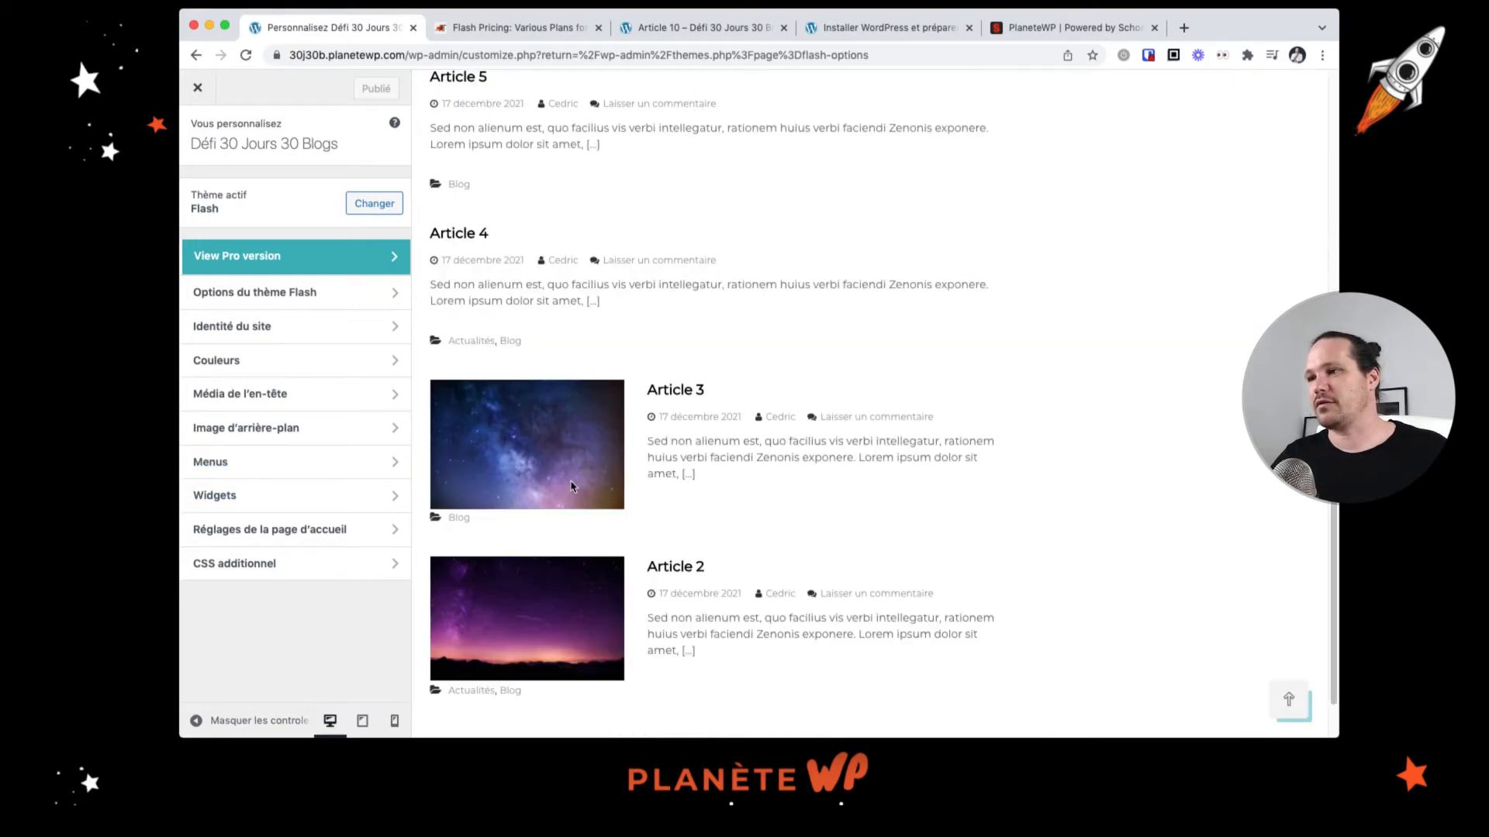
scroll(577, 489, up, 15)
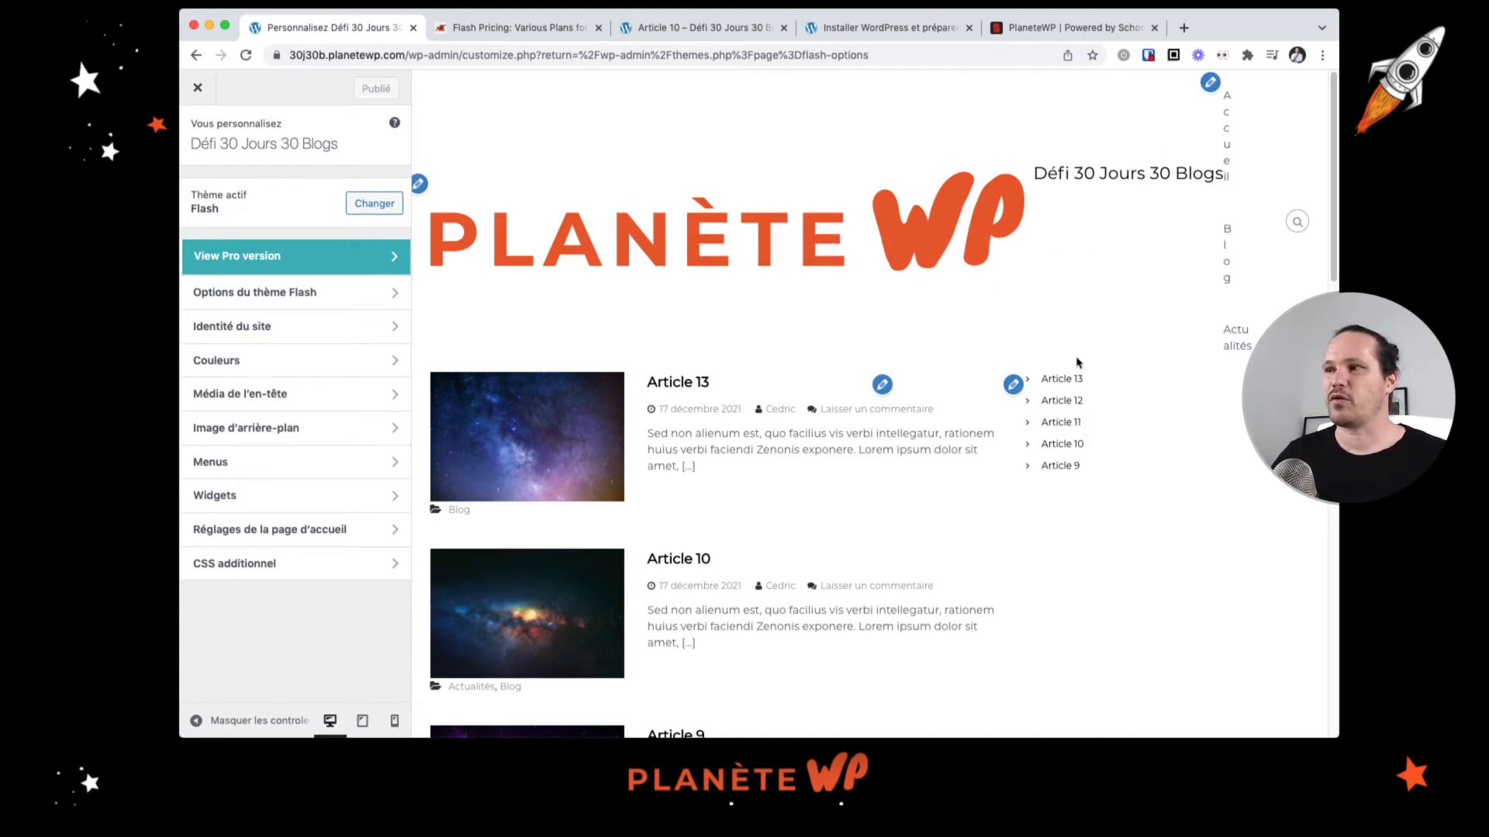
scroll(1000, 385, down, 5)
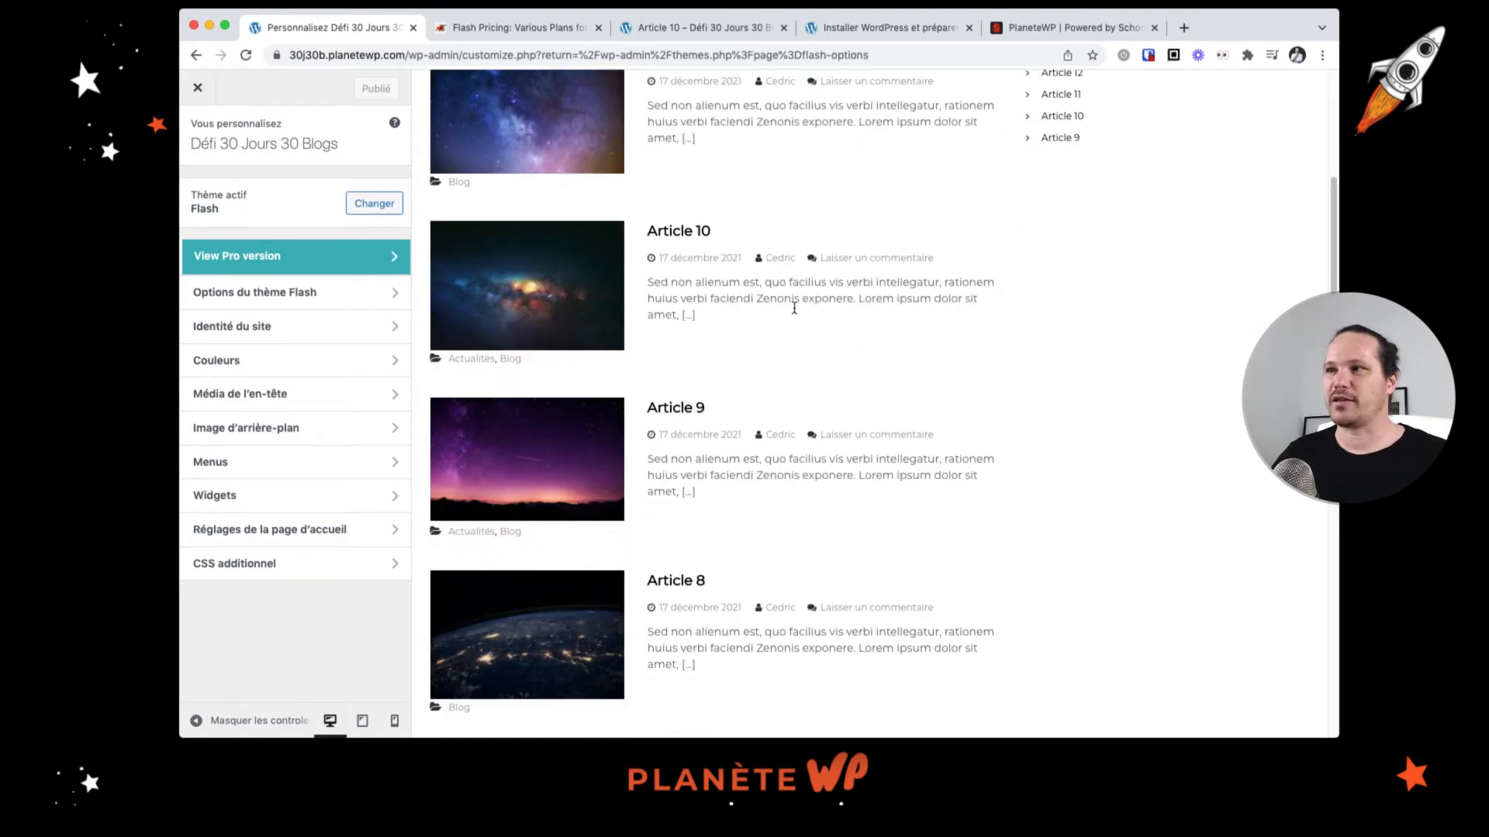
scroll(780, 330, down, 1)
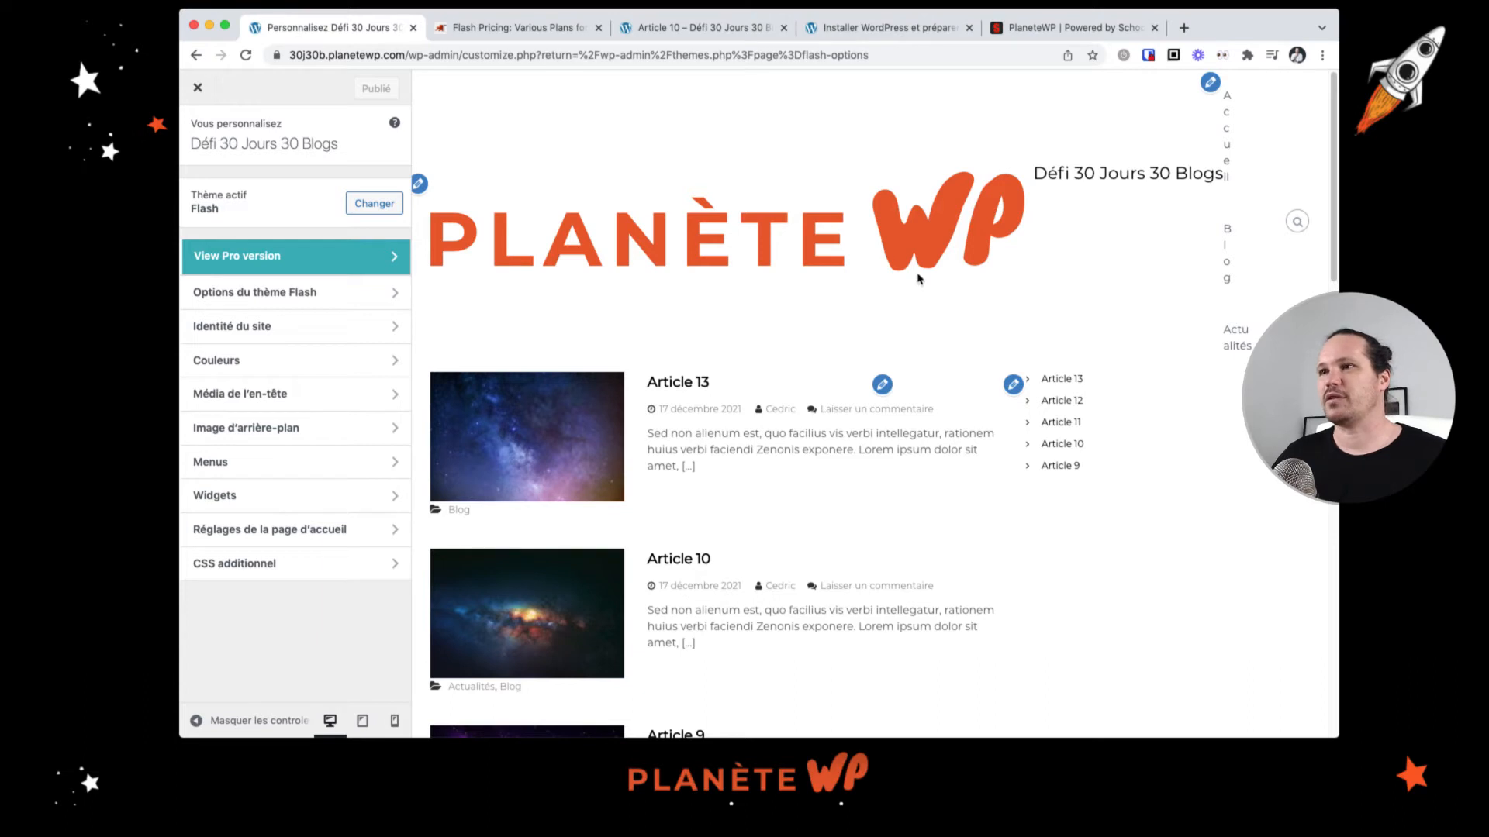
Step: Hide the site title and tagline in the Site Identity settings
click(291, 293)
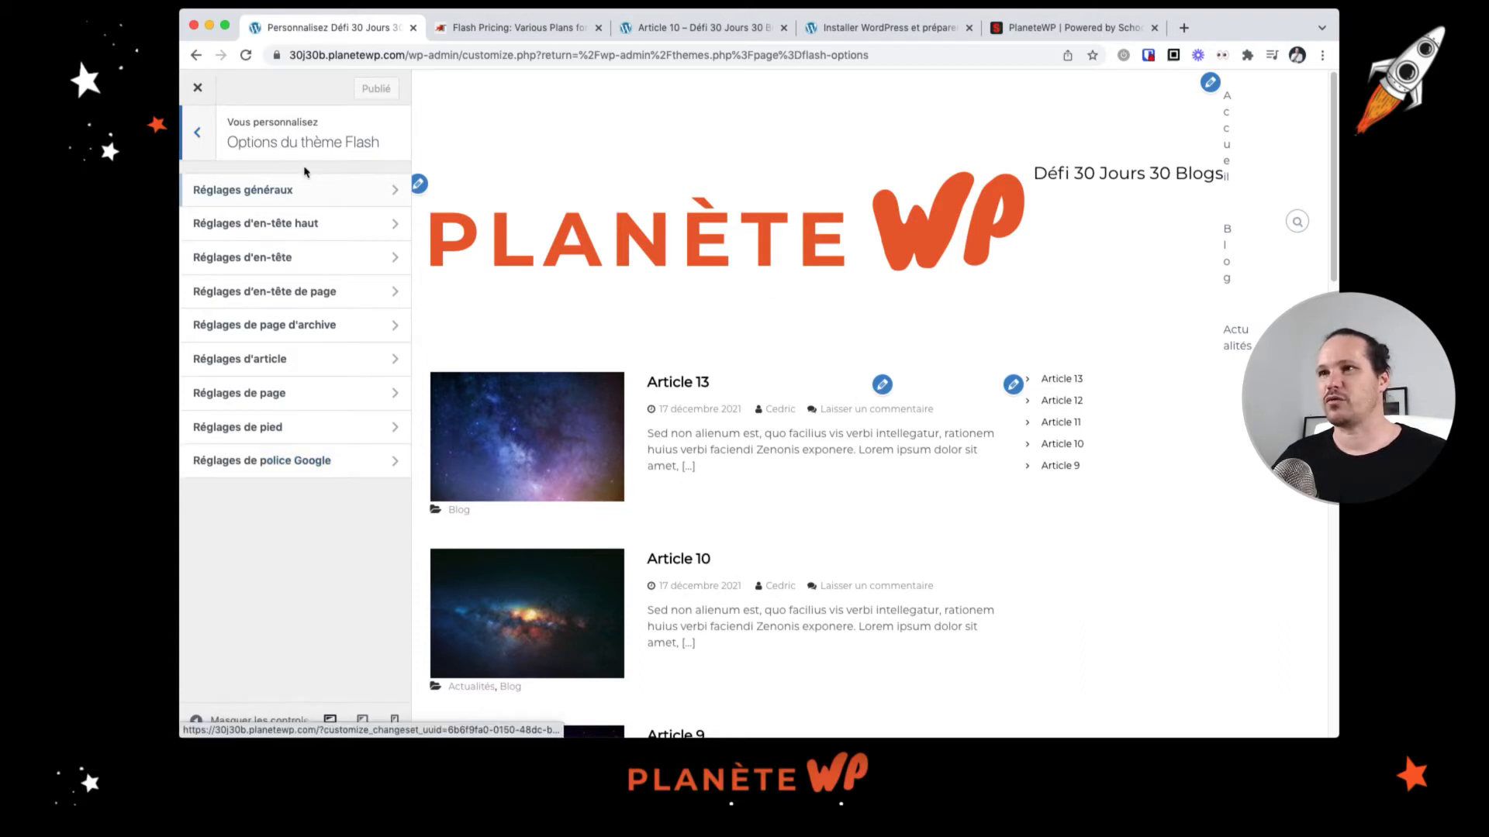
click(196, 133)
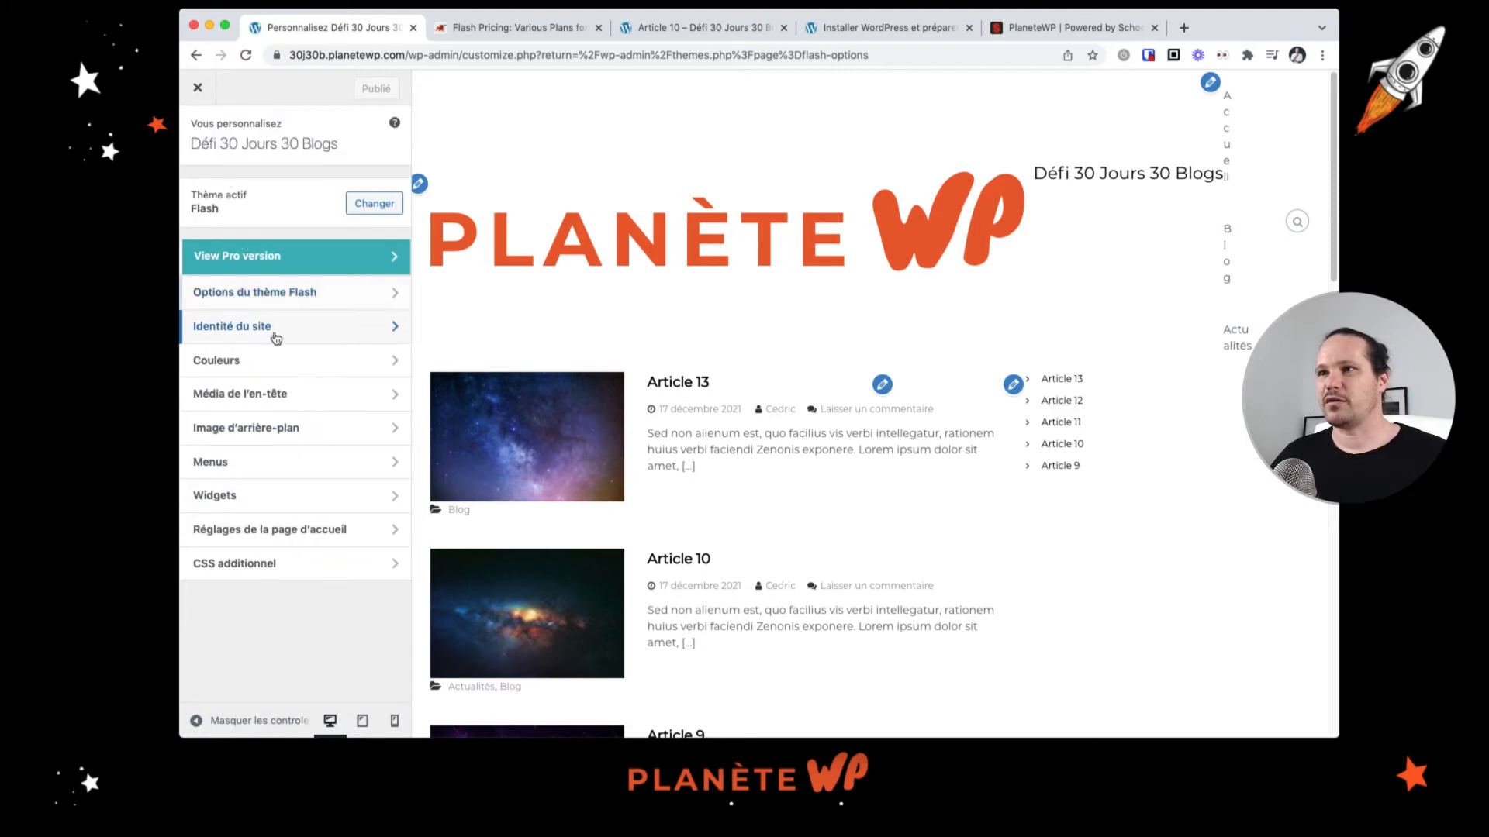
click(276, 339)
scroll(288, 330, down, 1)
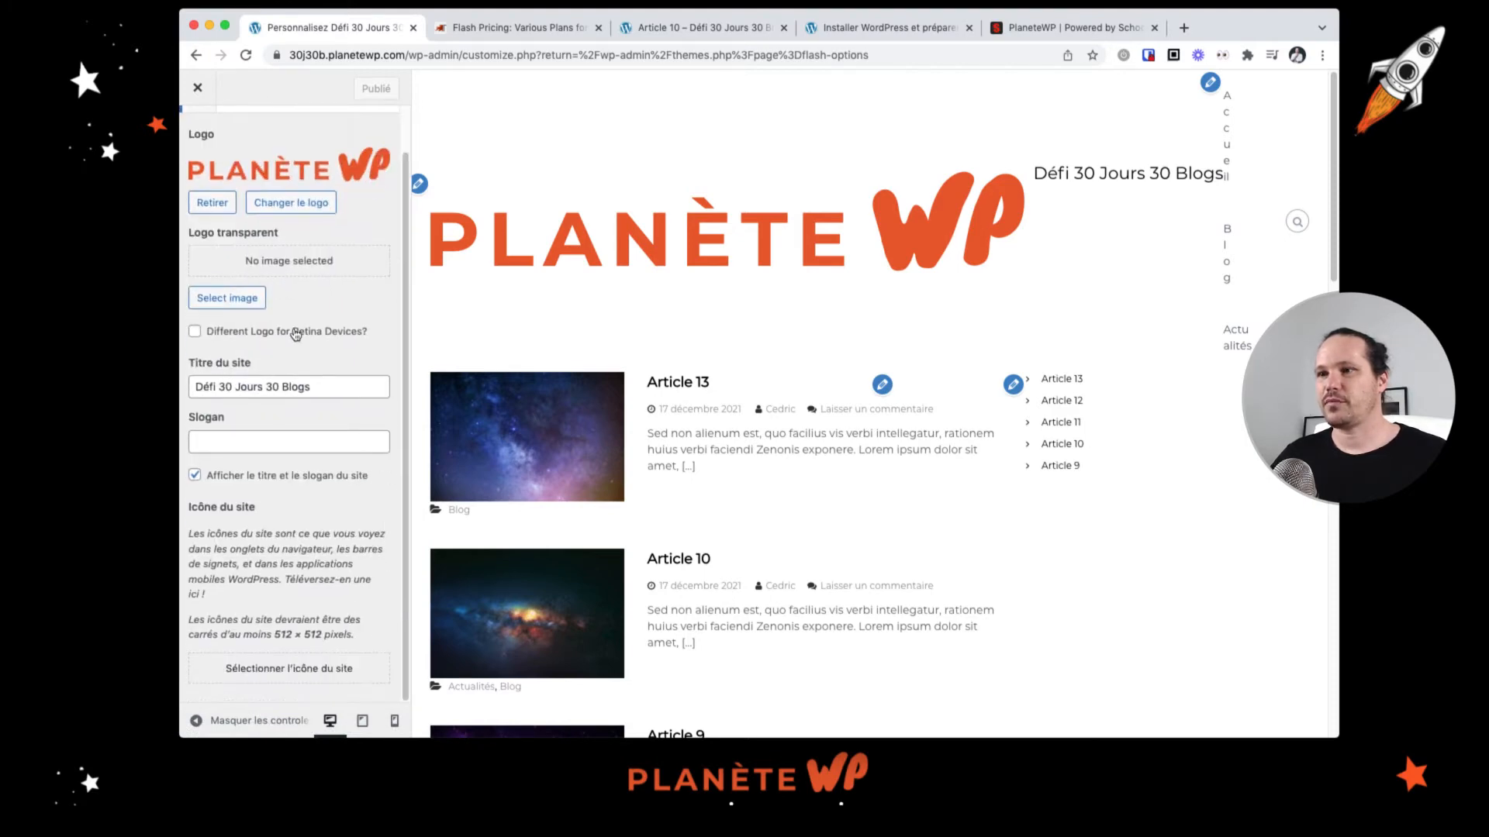
scroll(294, 327, up, 1)
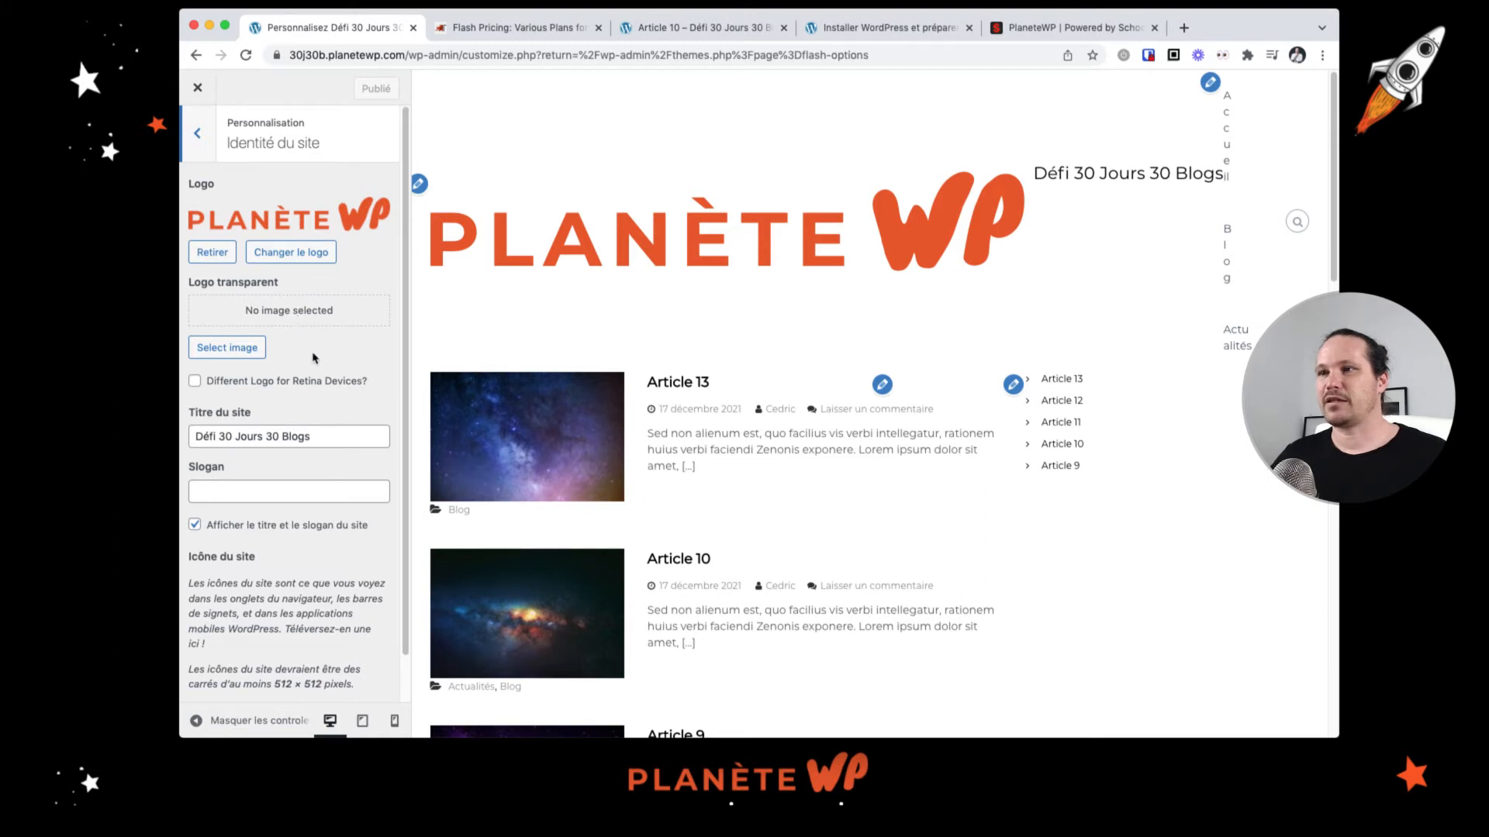
scroll(322, 361, down, 2)
scroll(323, 360, up, 2)
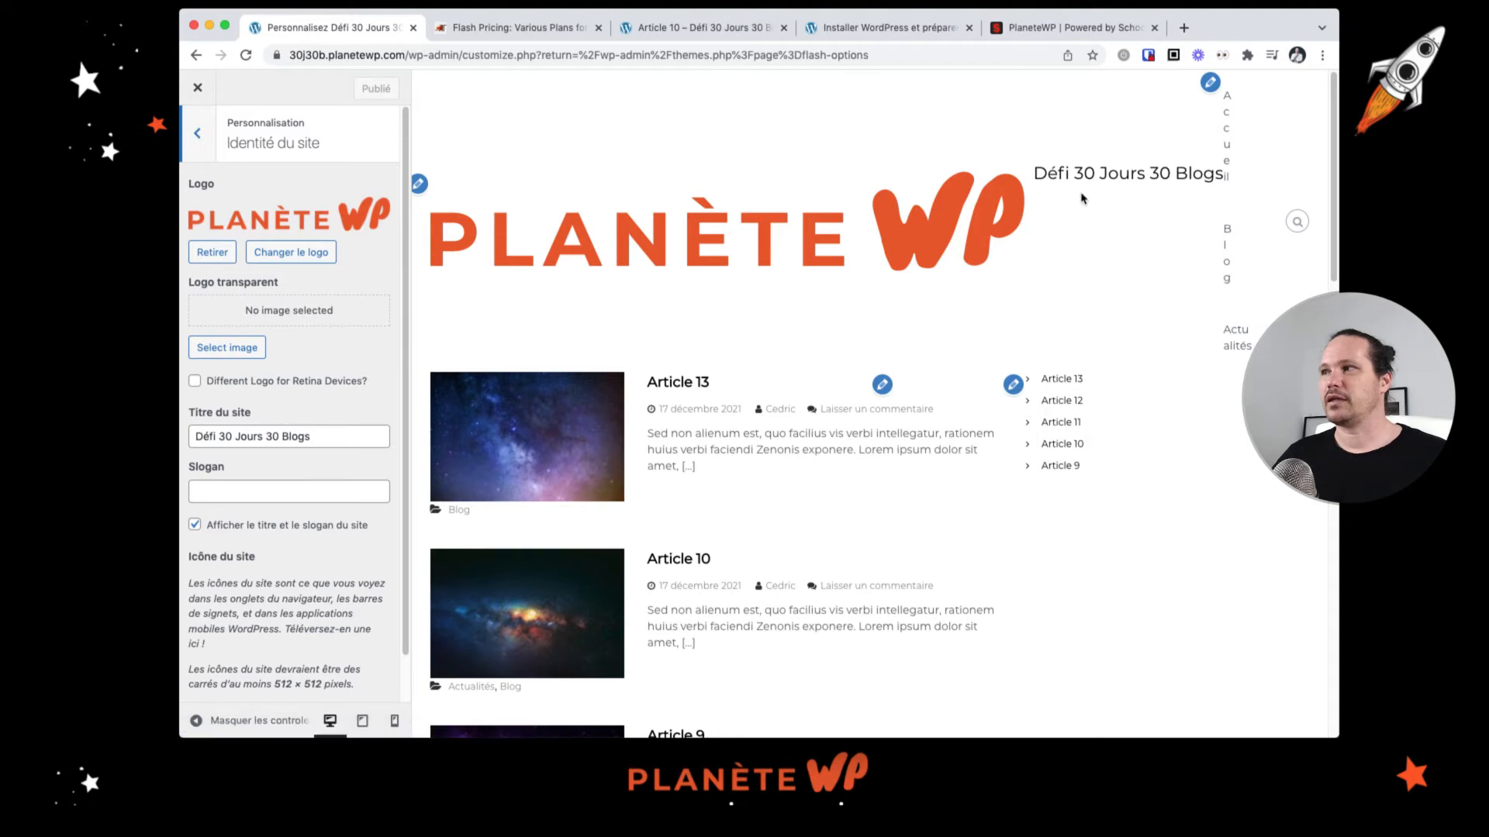
click(213, 525)
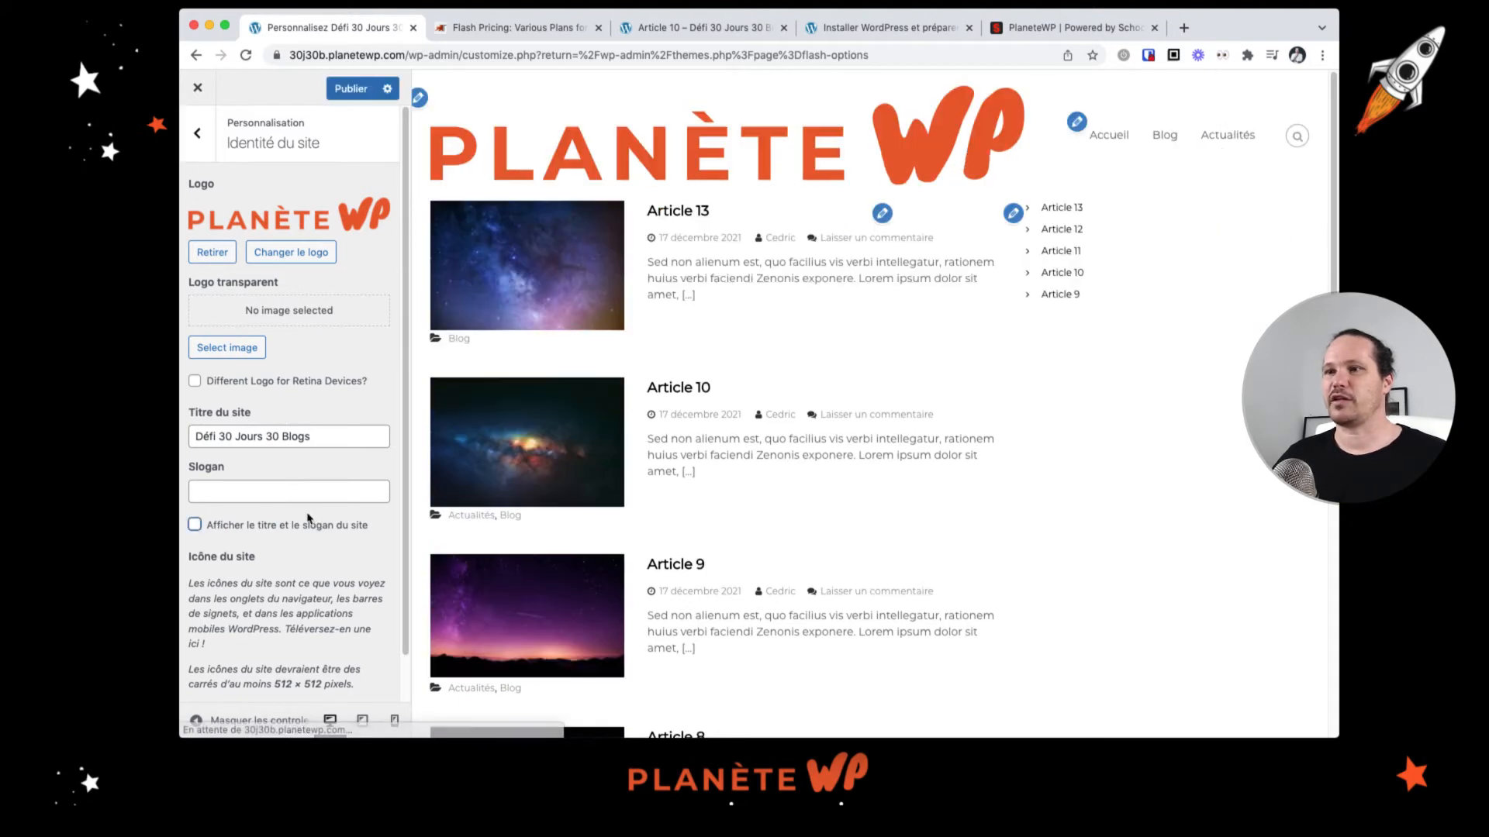
click(214, 155)
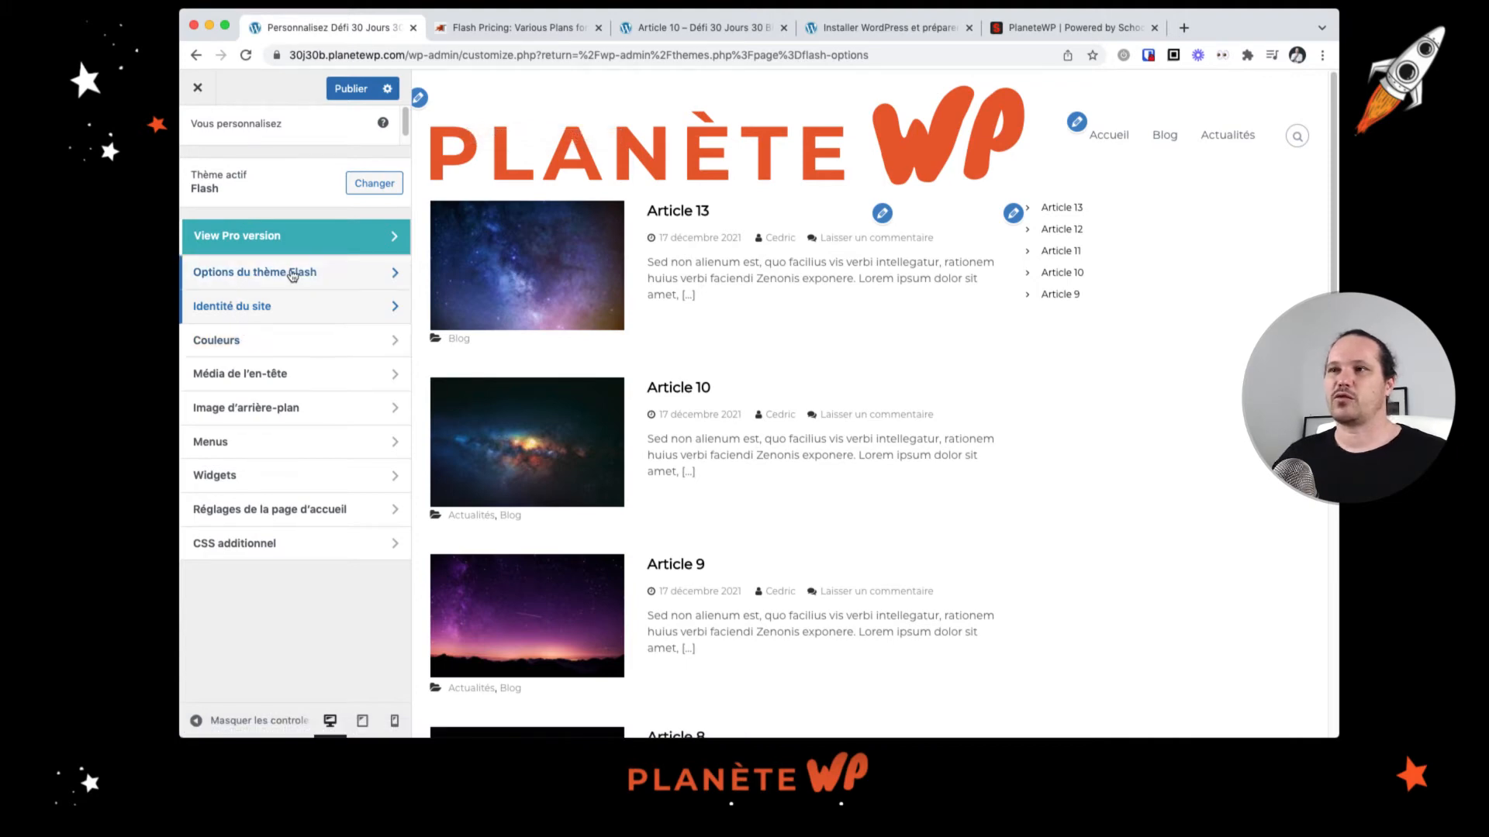
Step: Open the Colours section and review the base colour scheme choices without changing them
click(292, 343)
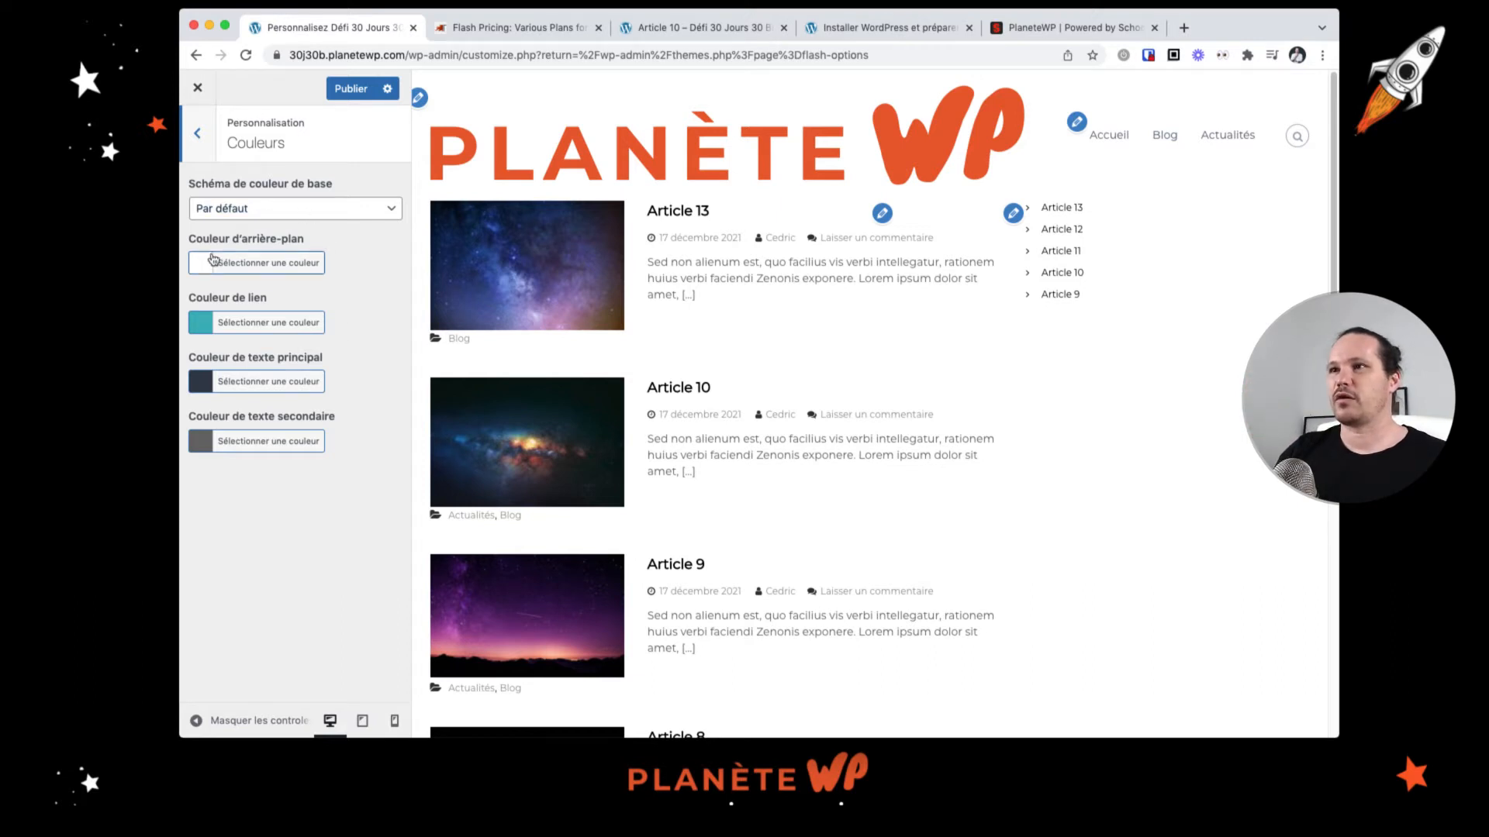
click(335, 210)
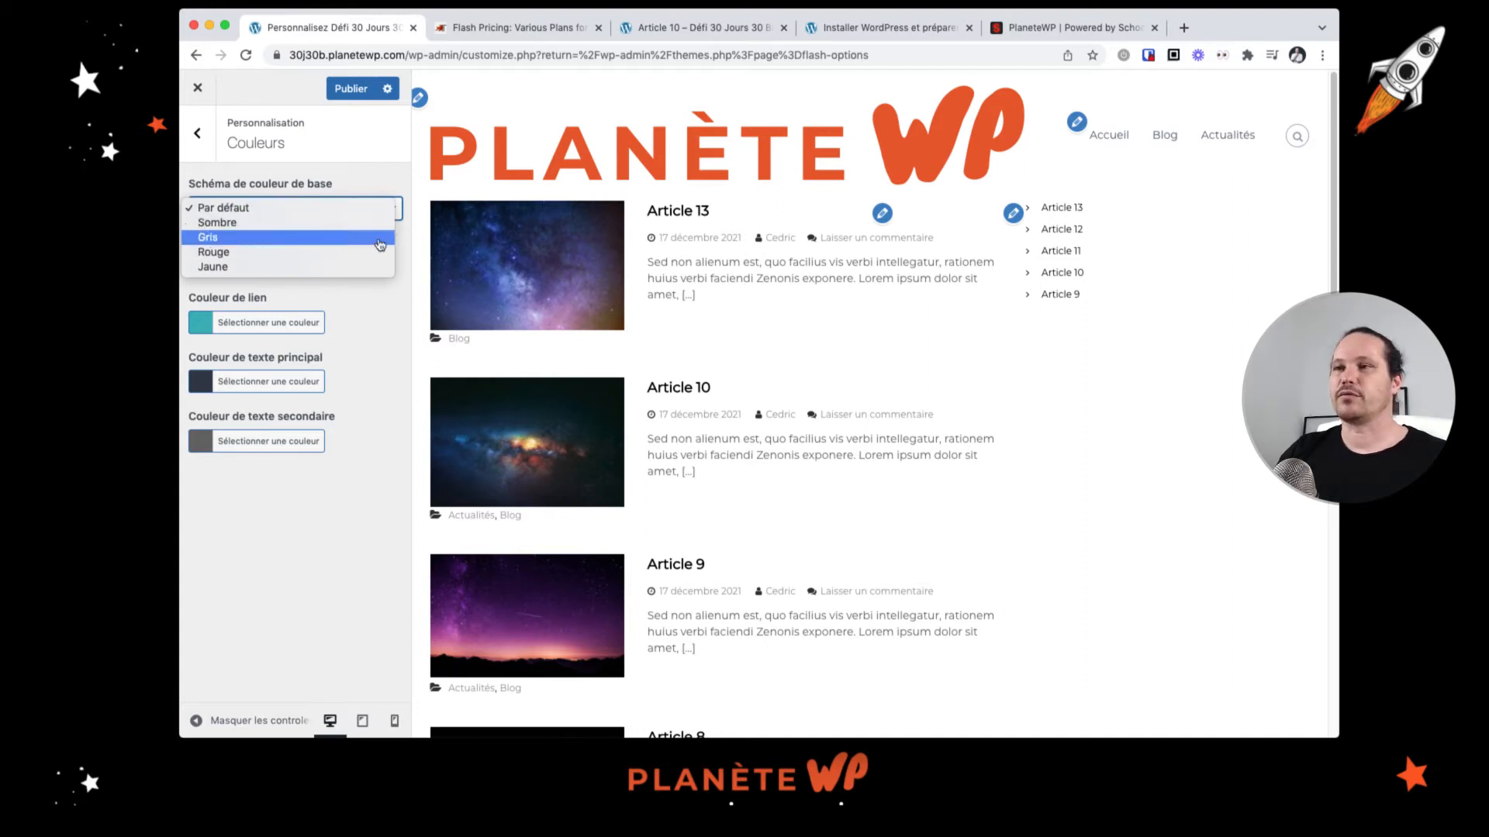
click(329, 187)
click(254, 207)
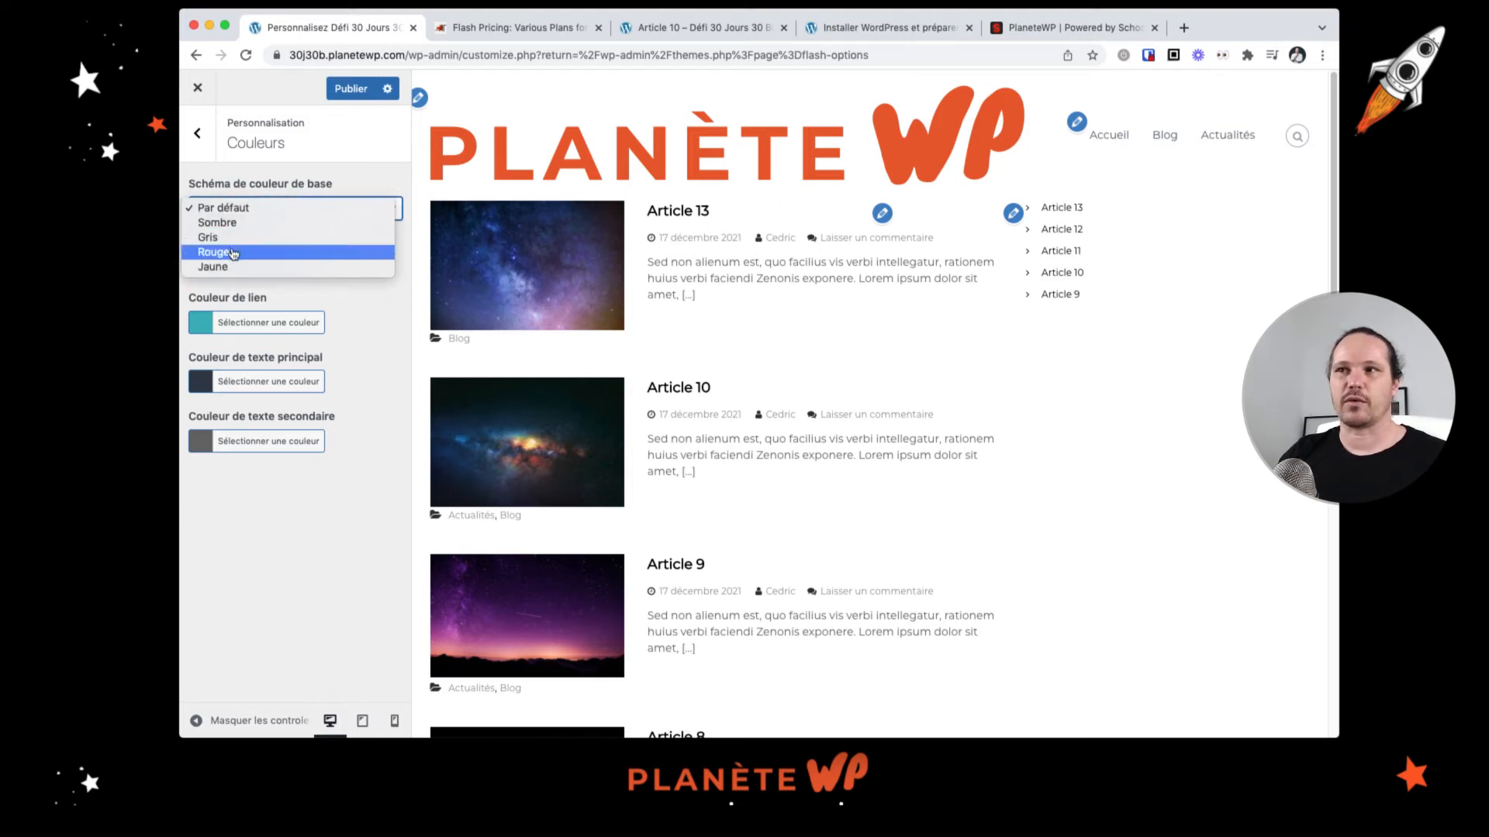
click(376, 181)
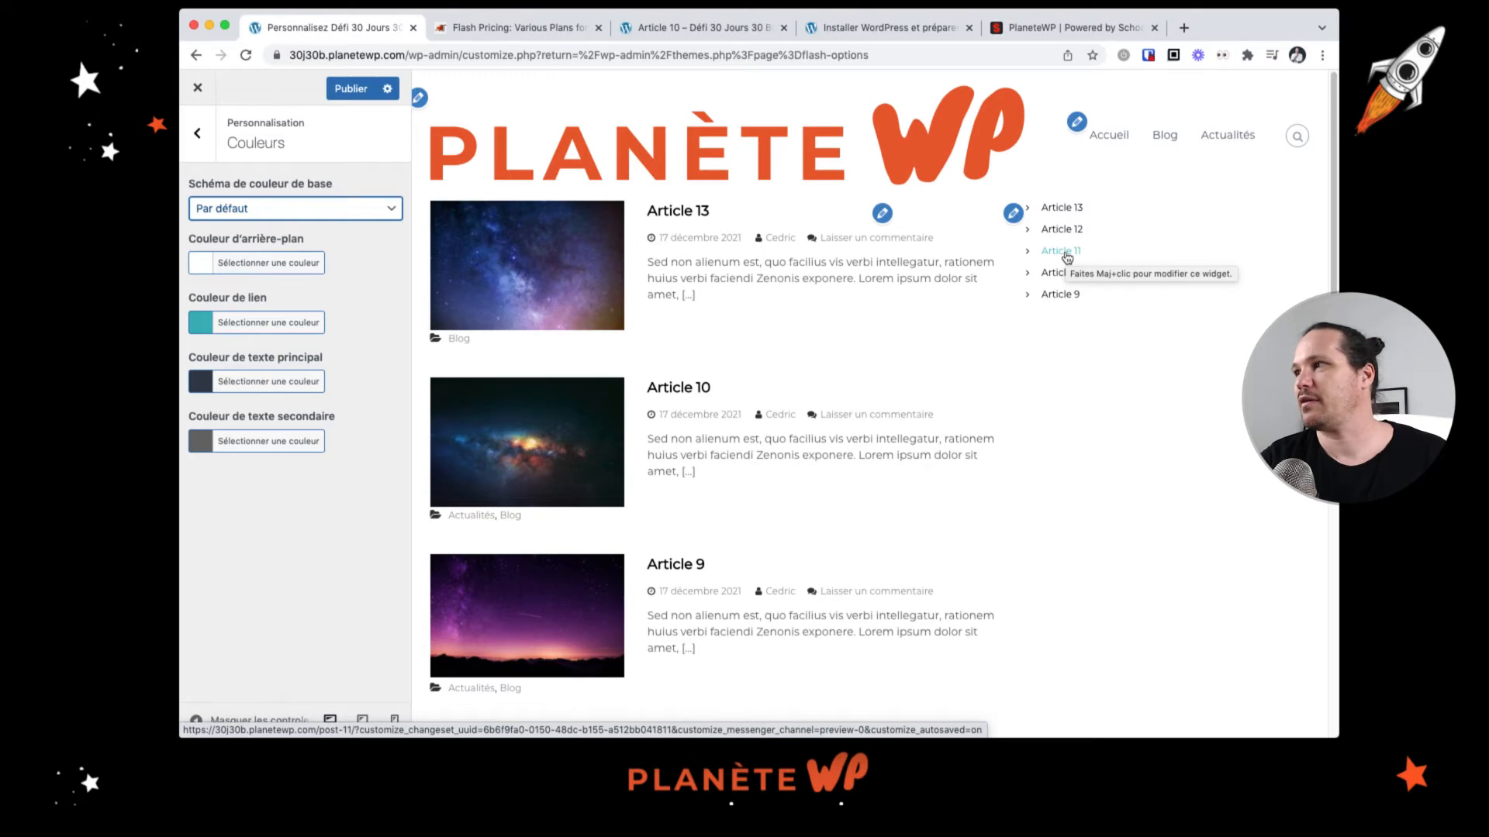
scroll(1066, 257, up, 5)
scroll(1067, 258, down, 5)
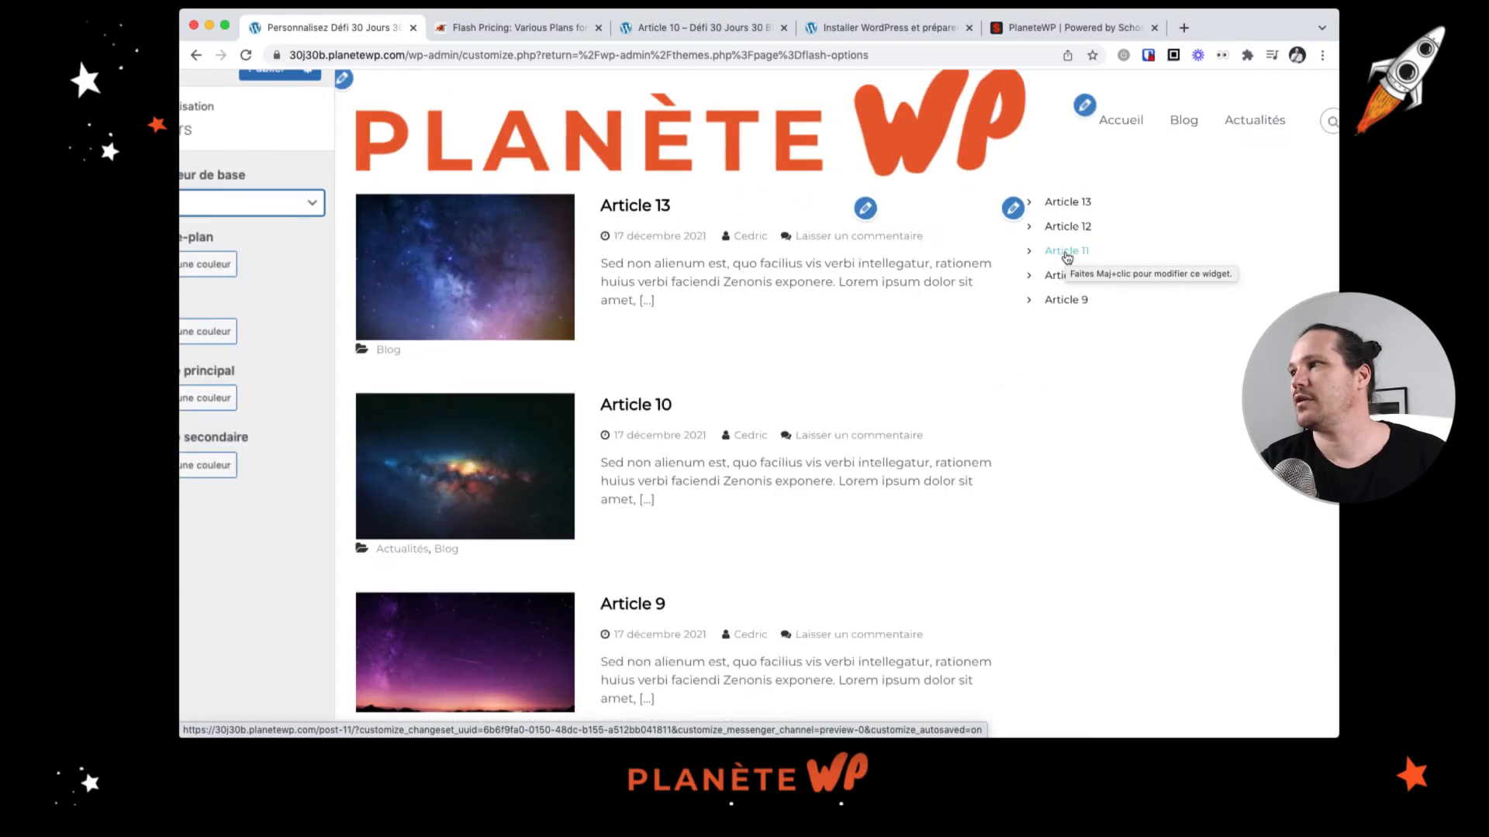
scroll(1066, 257, down, 3)
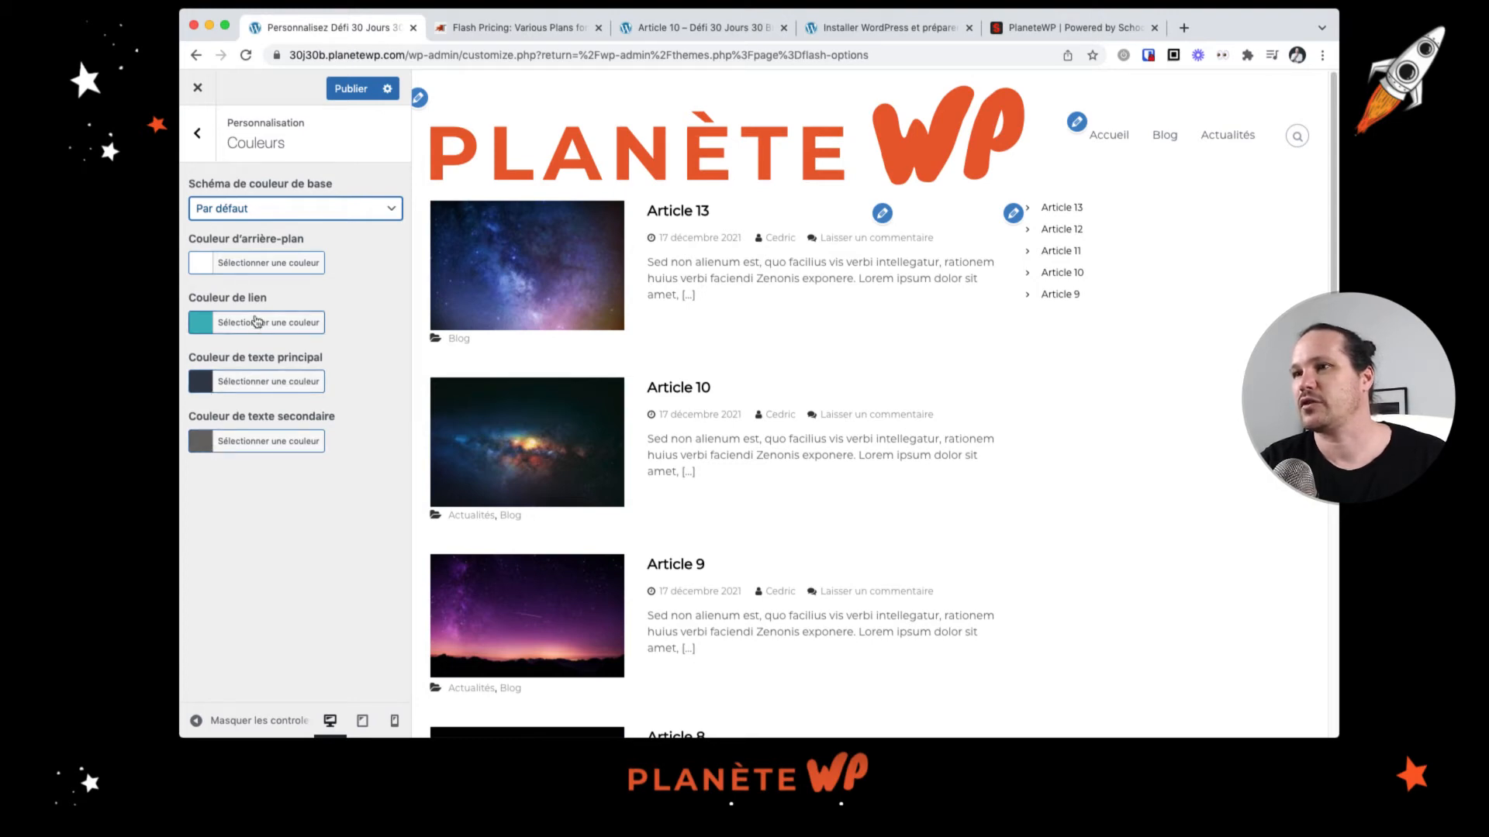
Step: Set the main text colour to black #000000 and the secondary text colour to #383838
click(204, 387)
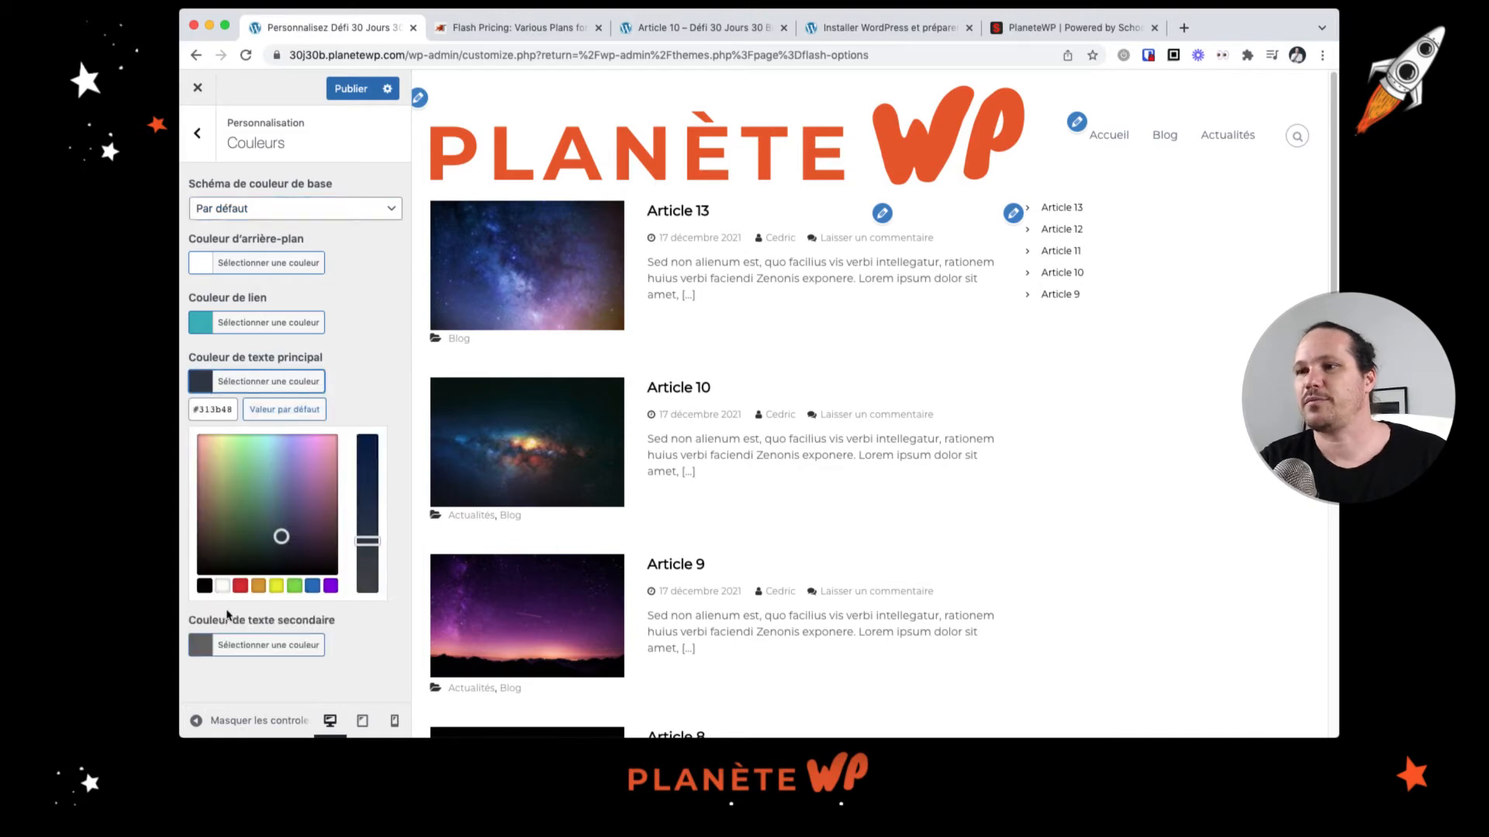
click(205, 587)
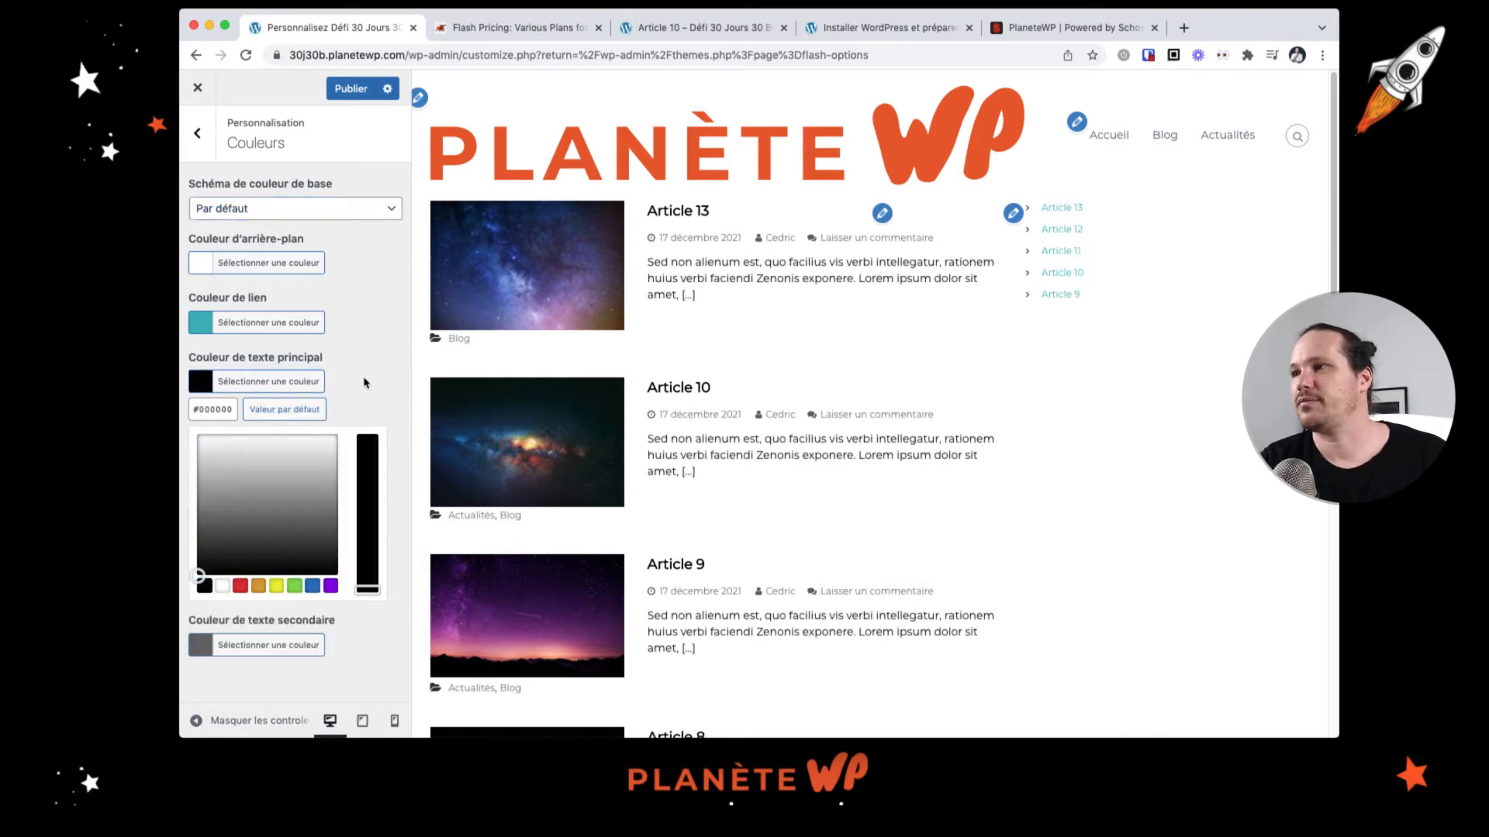
click(290, 353)
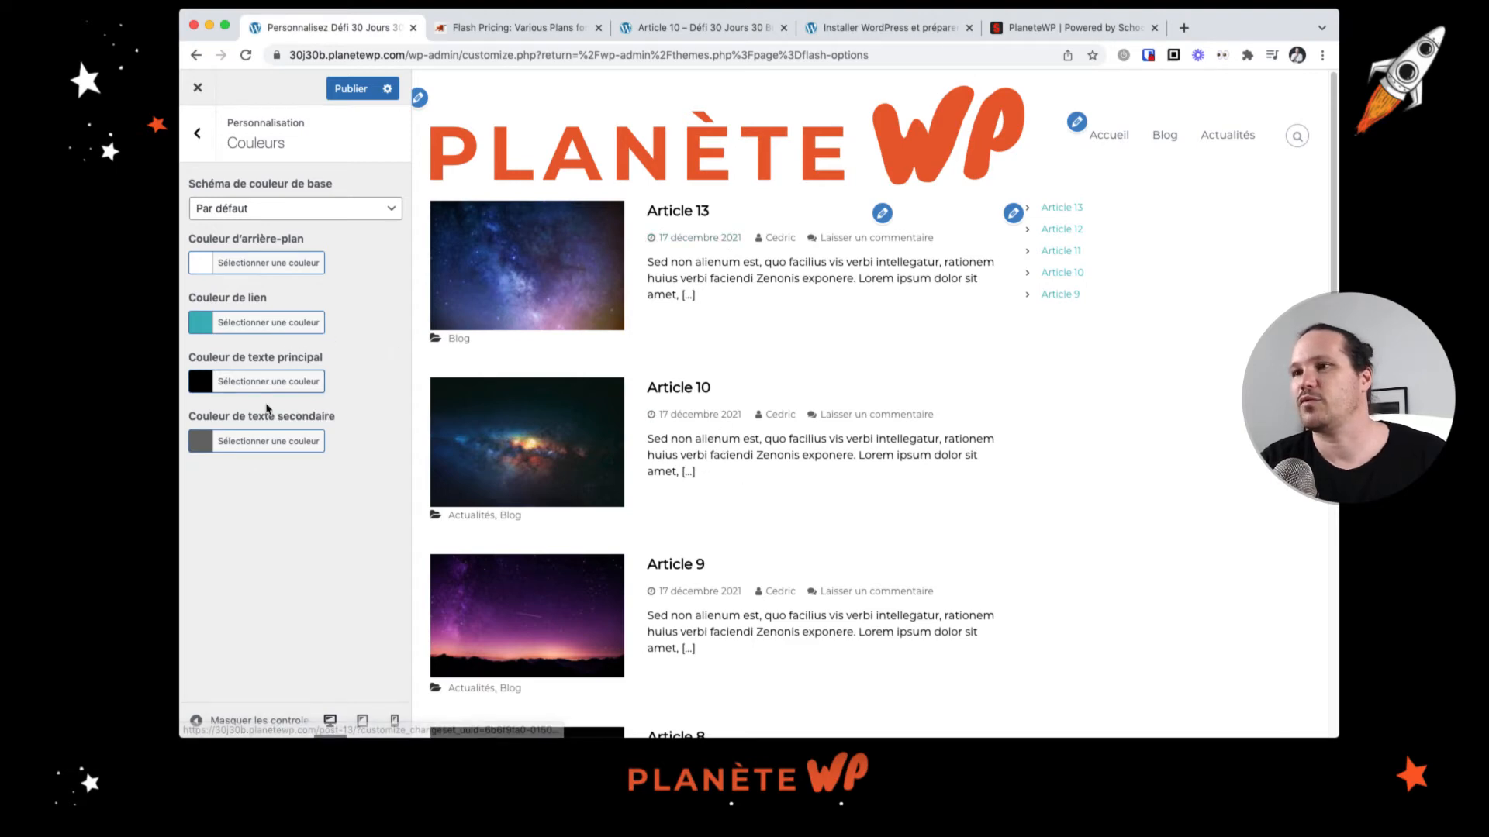
click(232, 441)
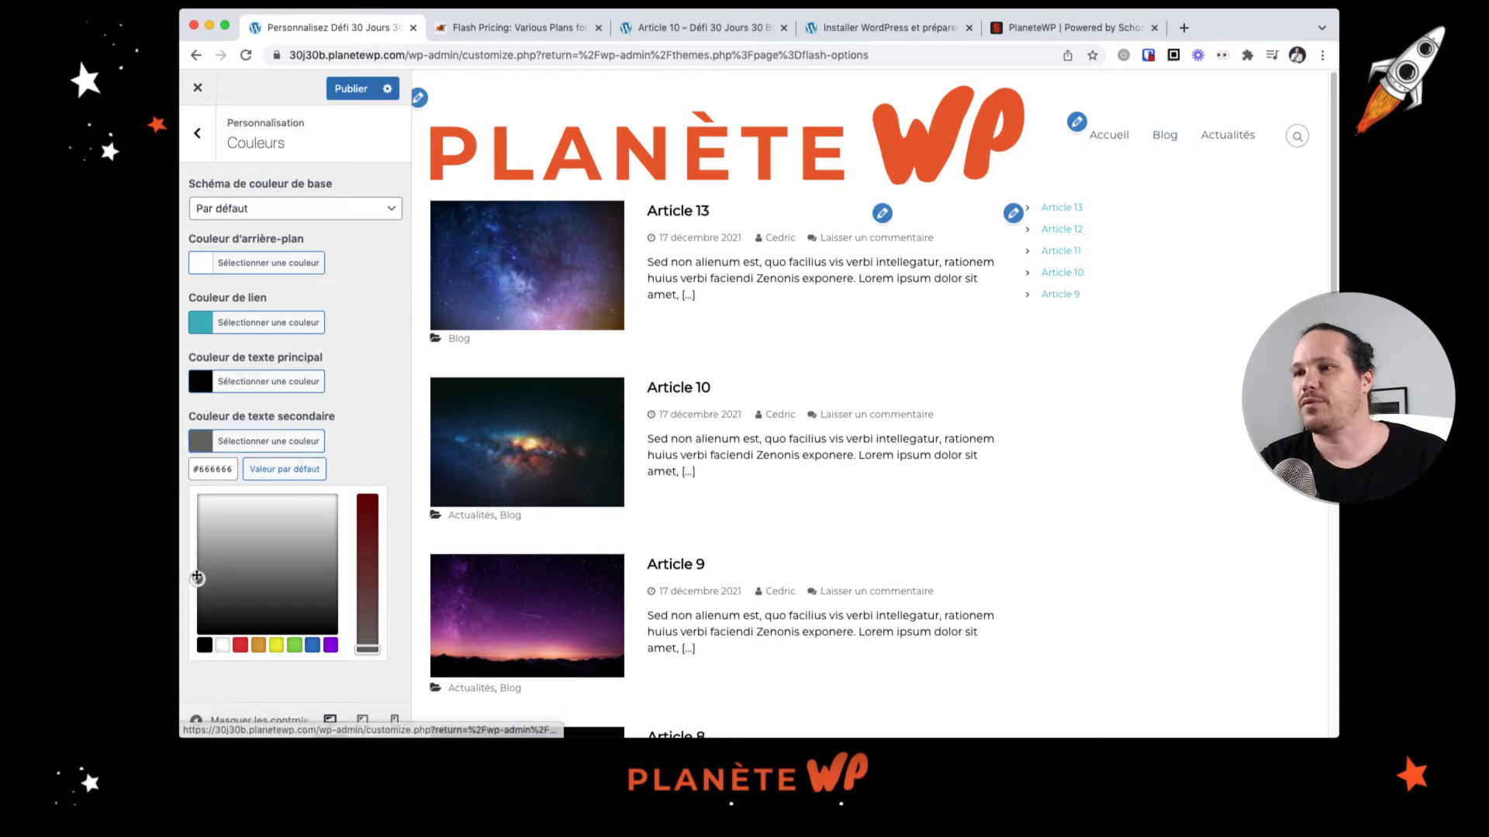
drag(198, 580, 196, 602)
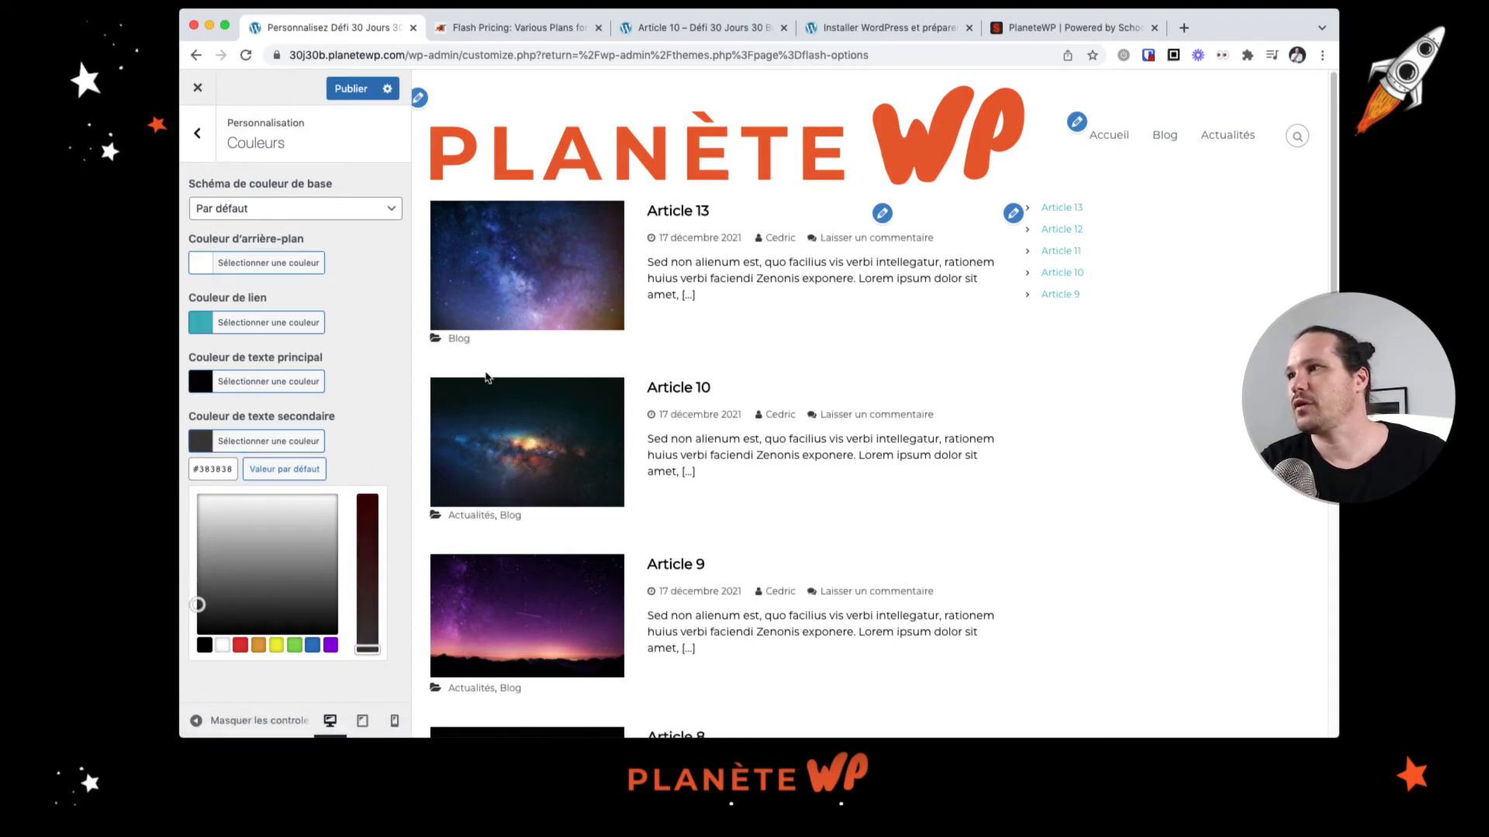
Step: Set the link colour to orange #ff8800
click(199, 326)
click(258, 526)
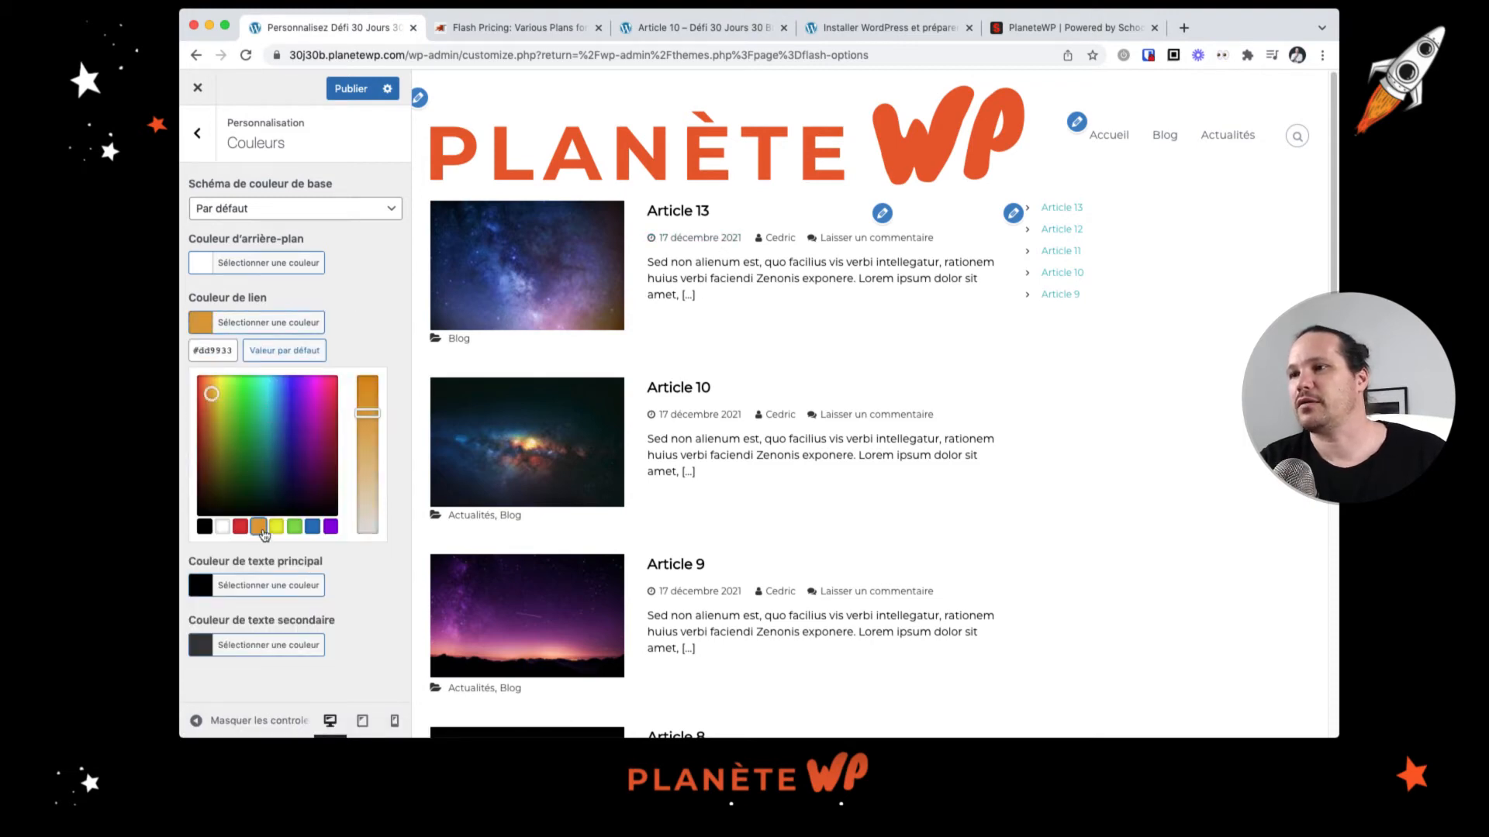
drag(213, 396, 214, 374)
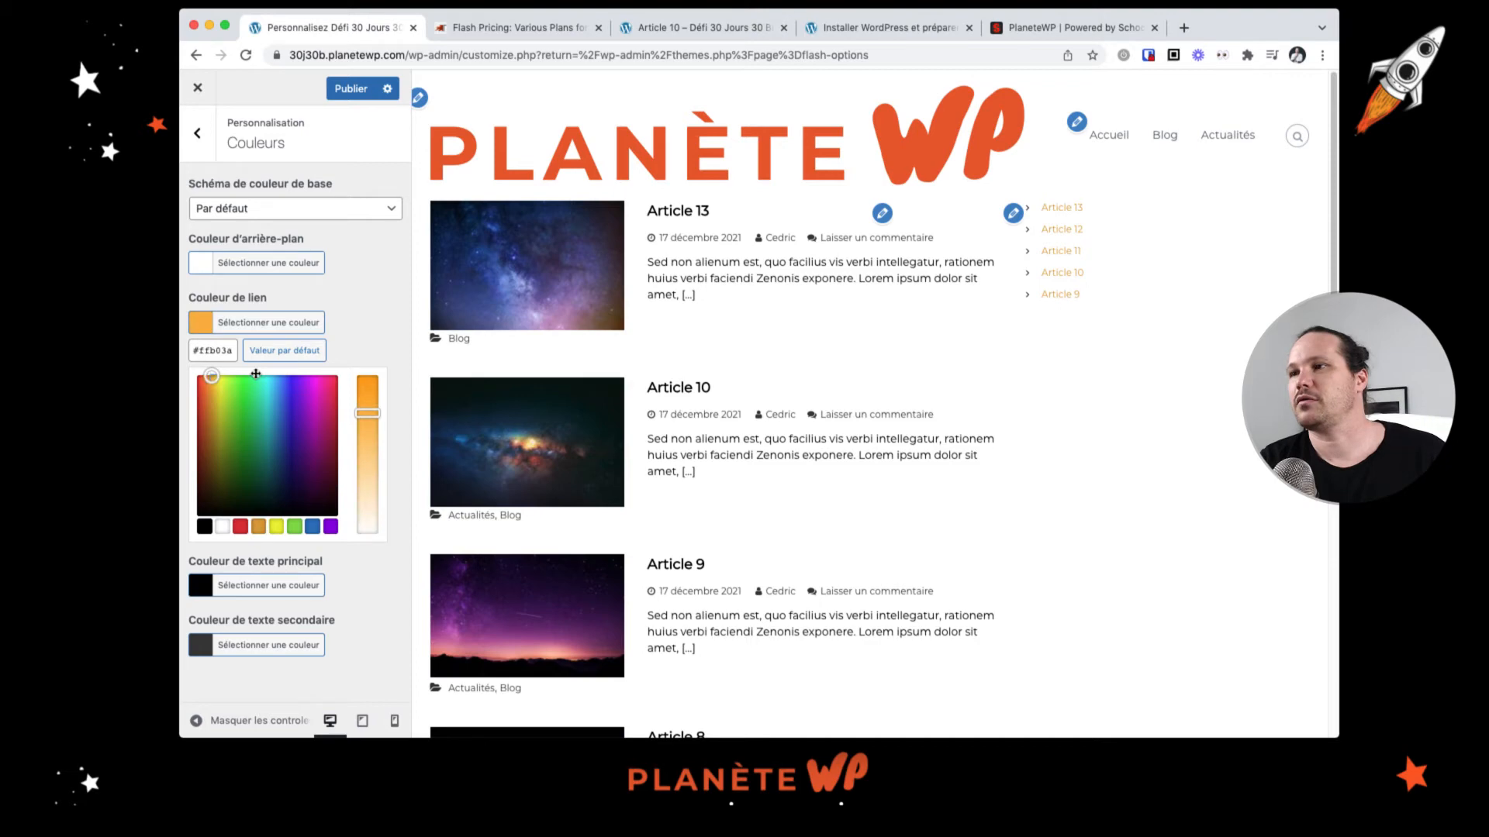
drag(377, 409, 368, 378)
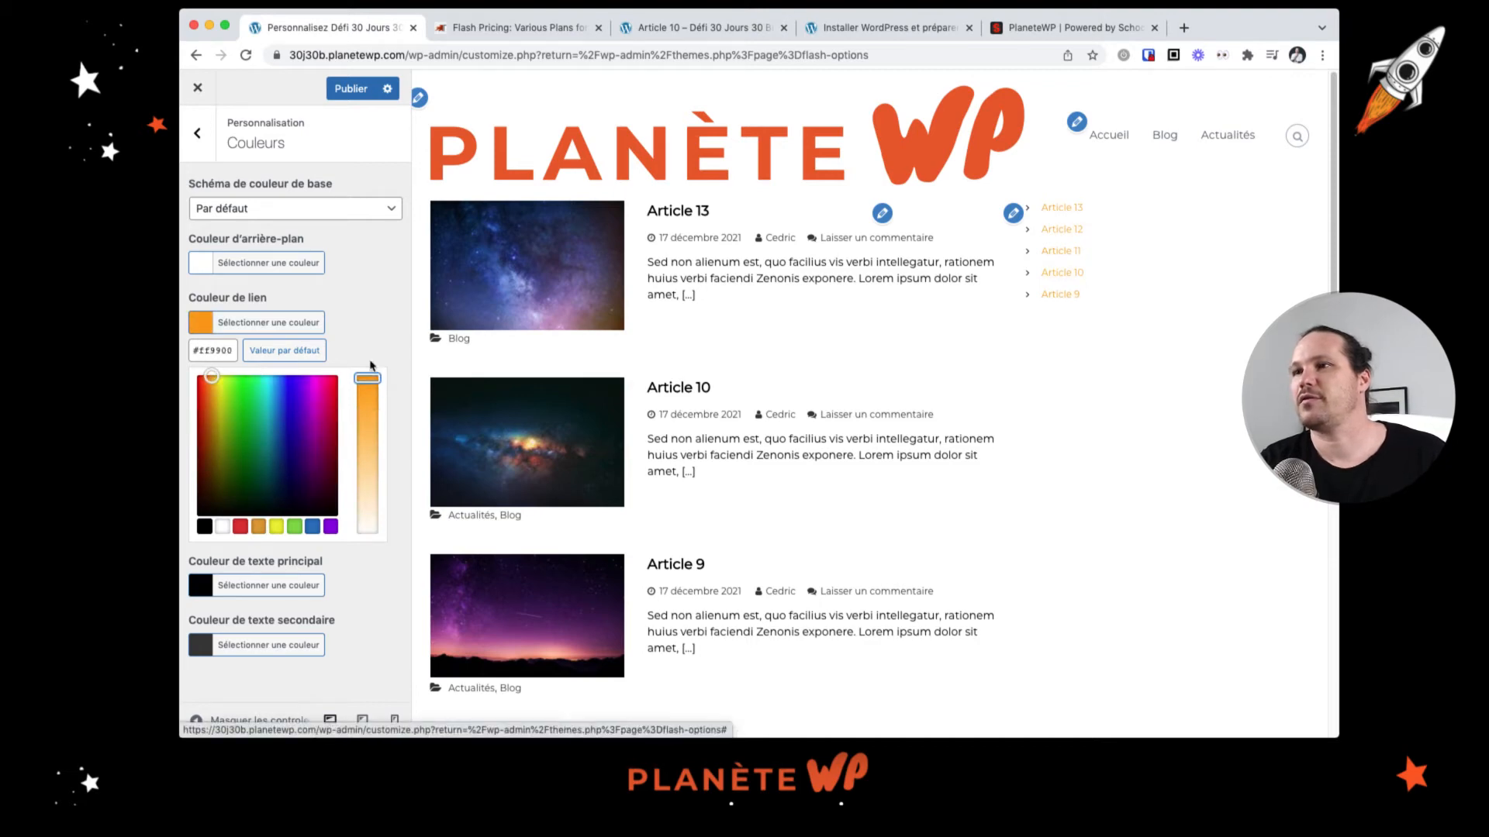
click(206, 377)
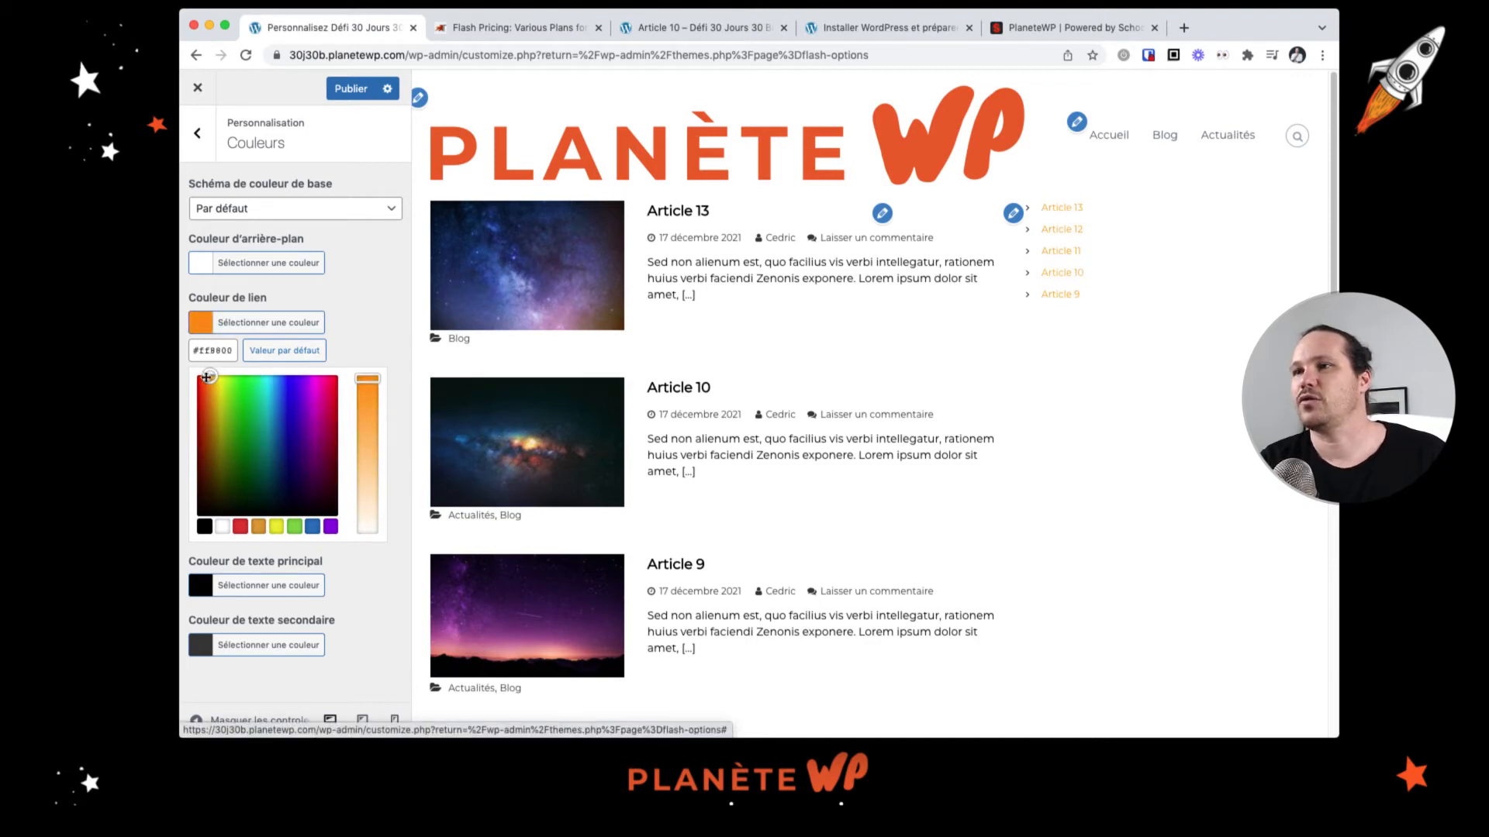
click(379, 304)
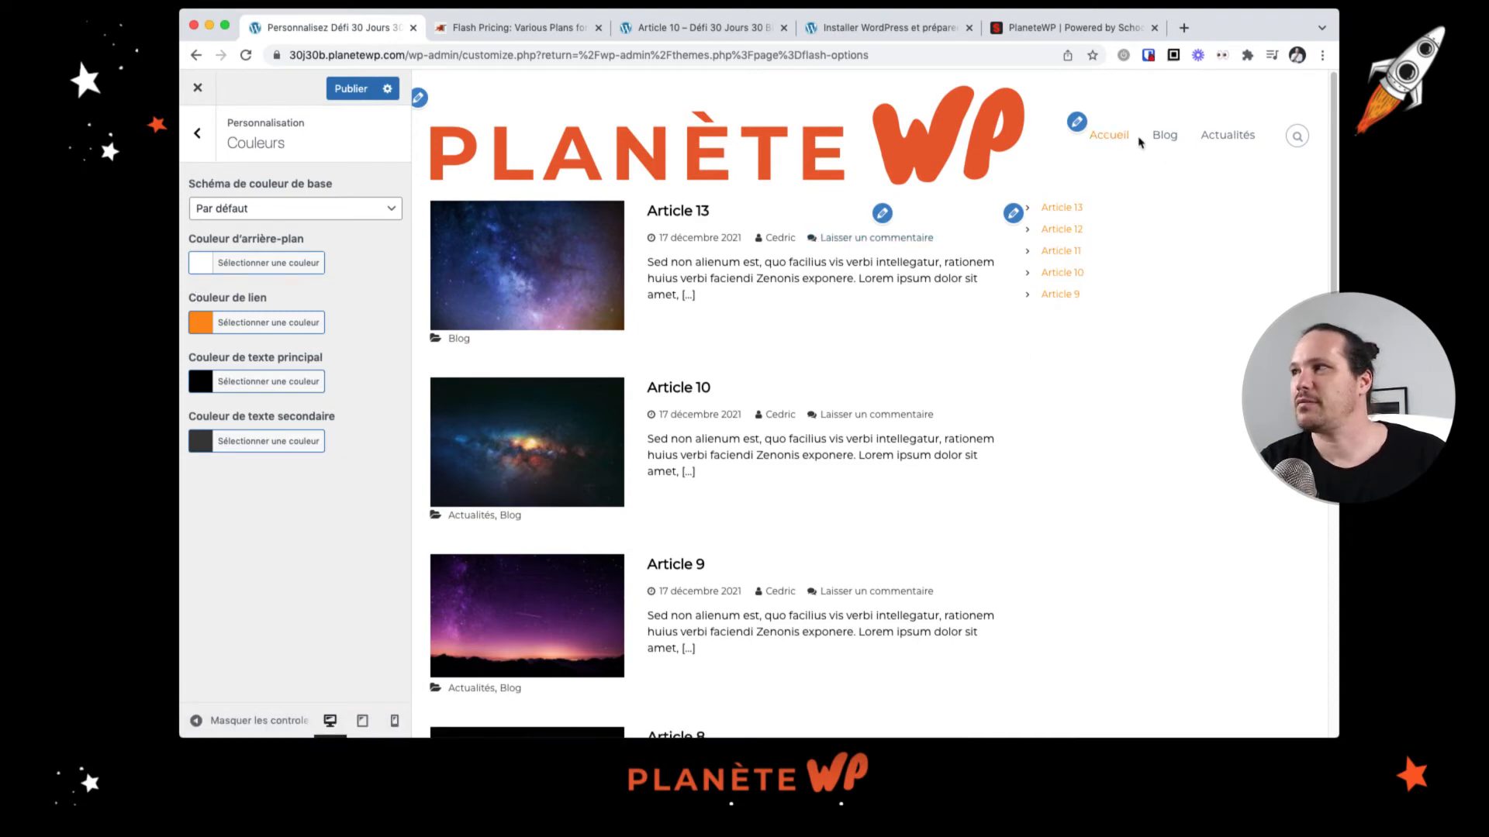
Step: Scroll through the site preview to check the new colours on the article list
scroll(848, 417, down, 7)
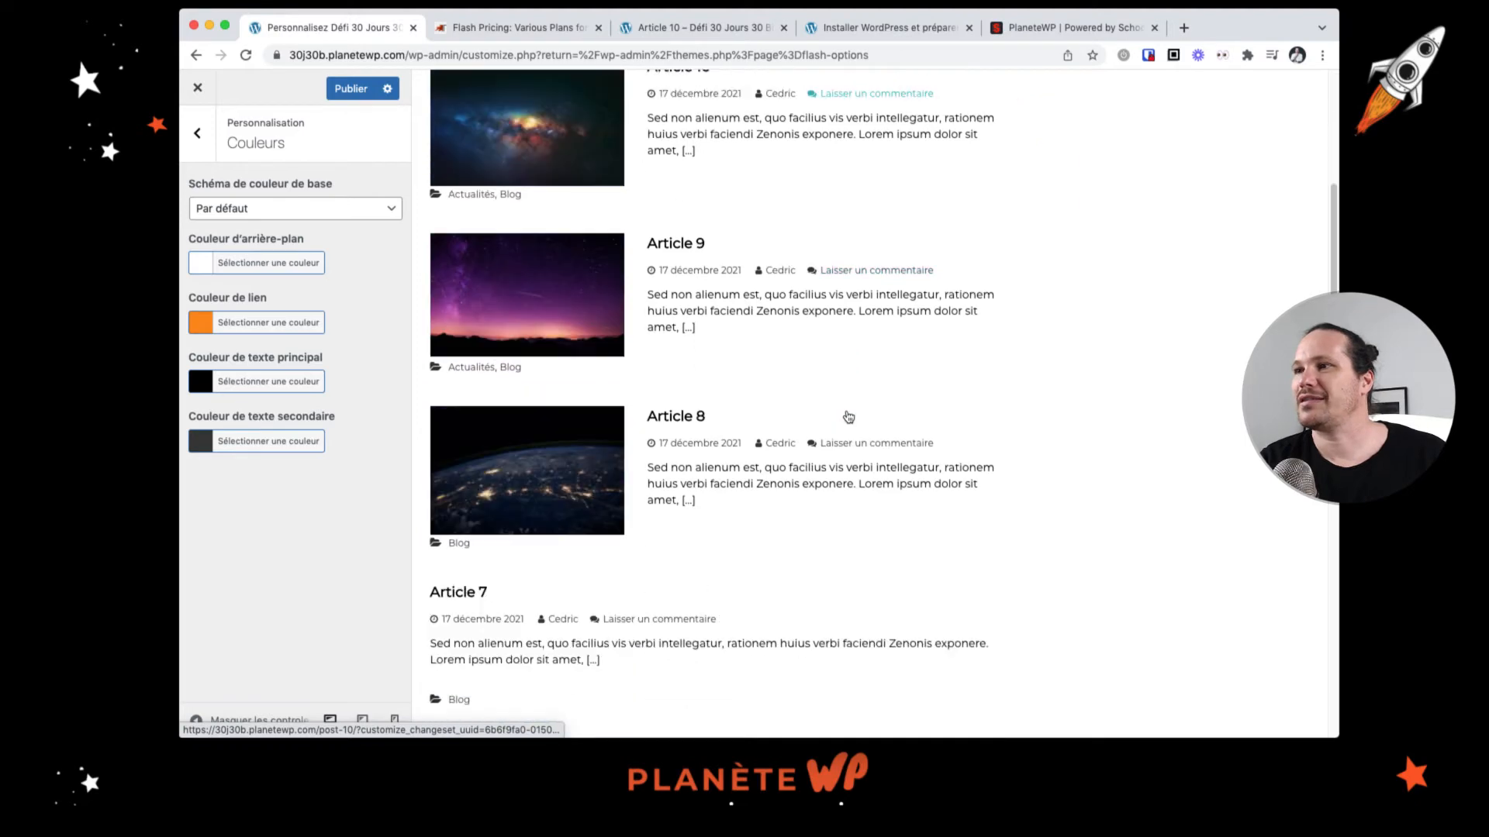
scroll(848, 418, down, 10)
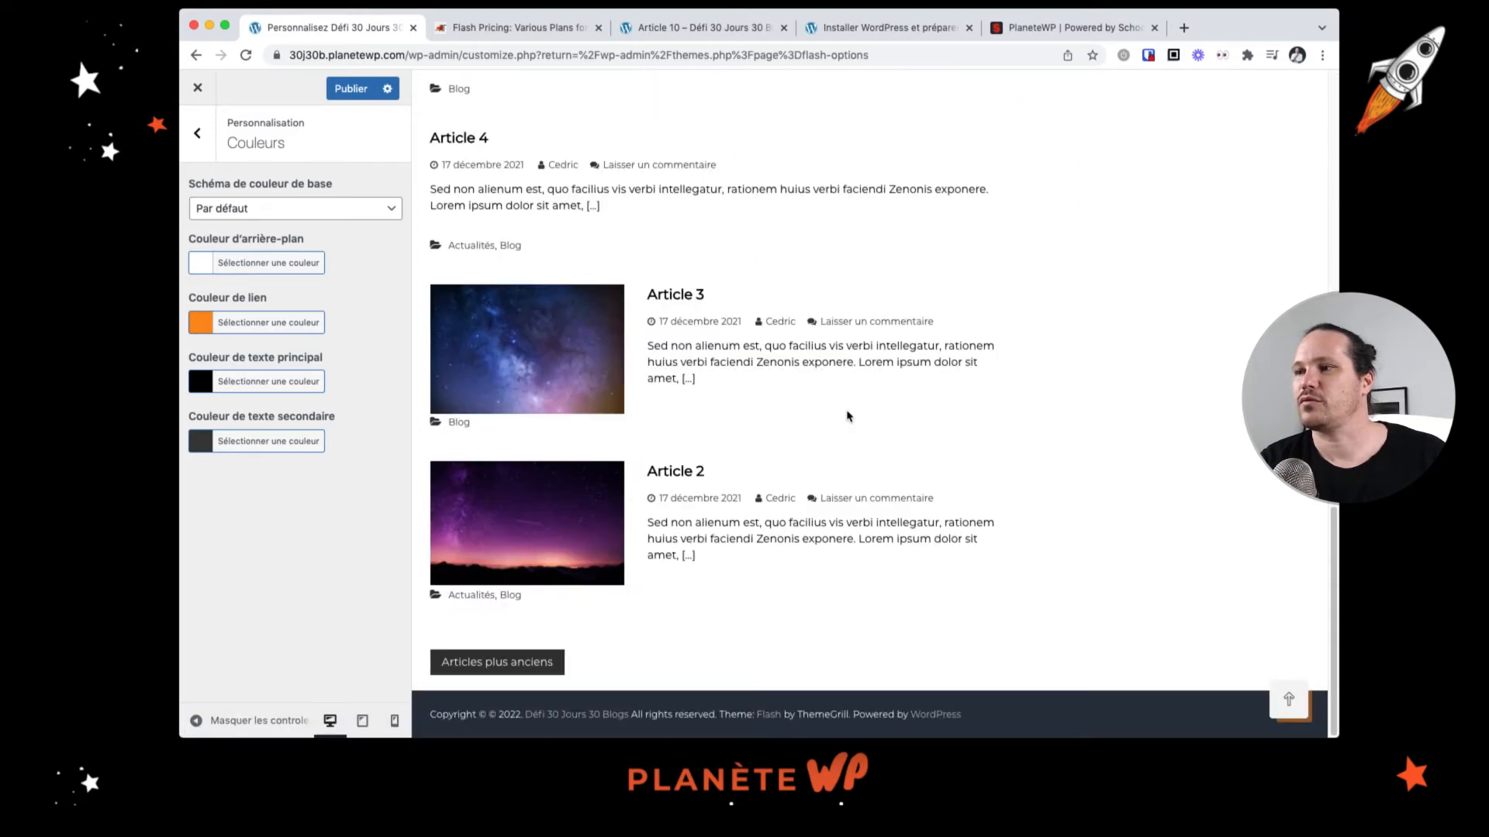
click(497, 661)
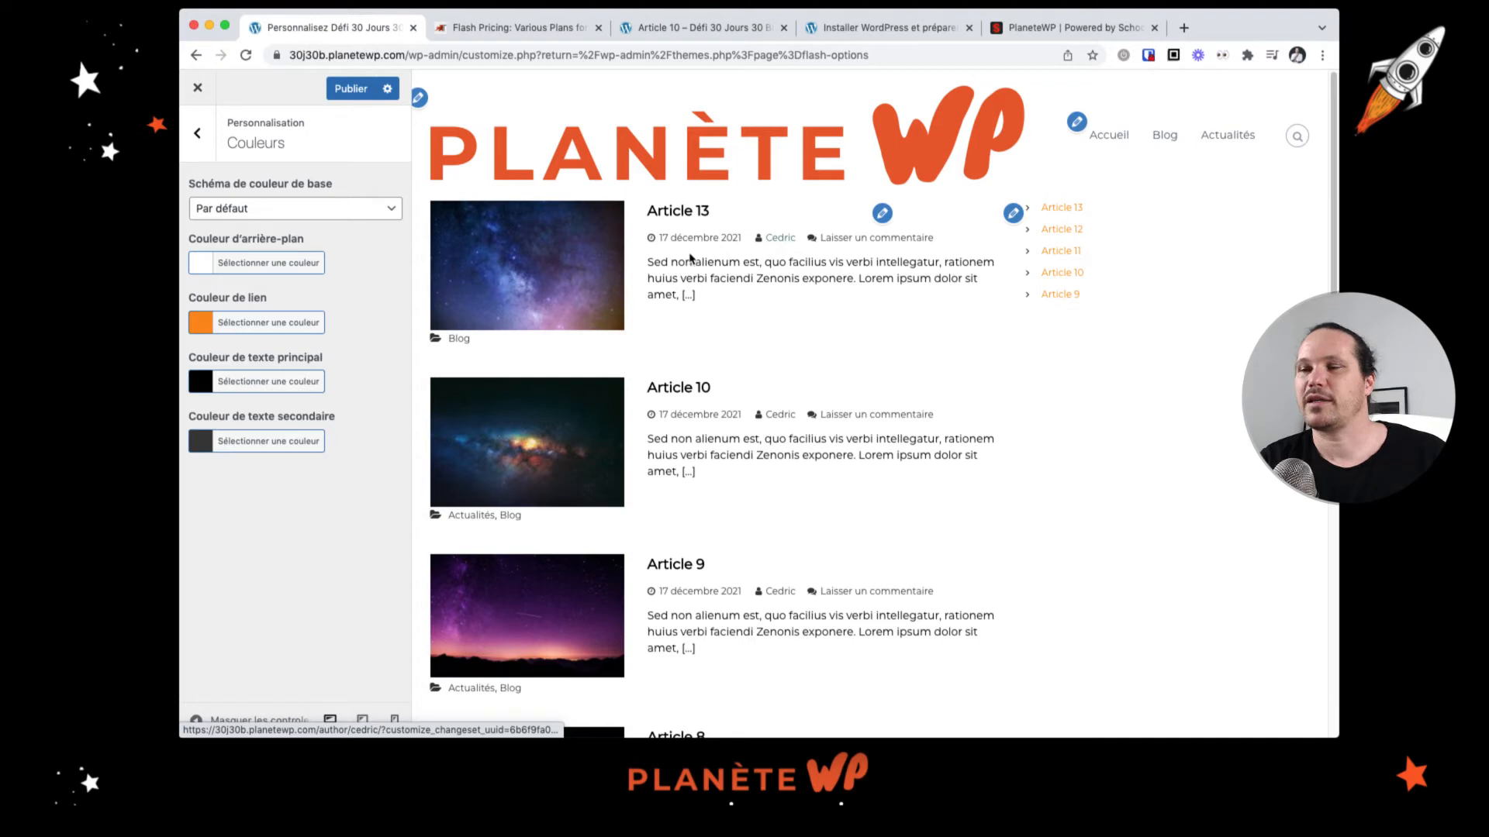
Step: Browse the Flash theme options, opening the archive page settings and the general settings
click(198, 135)
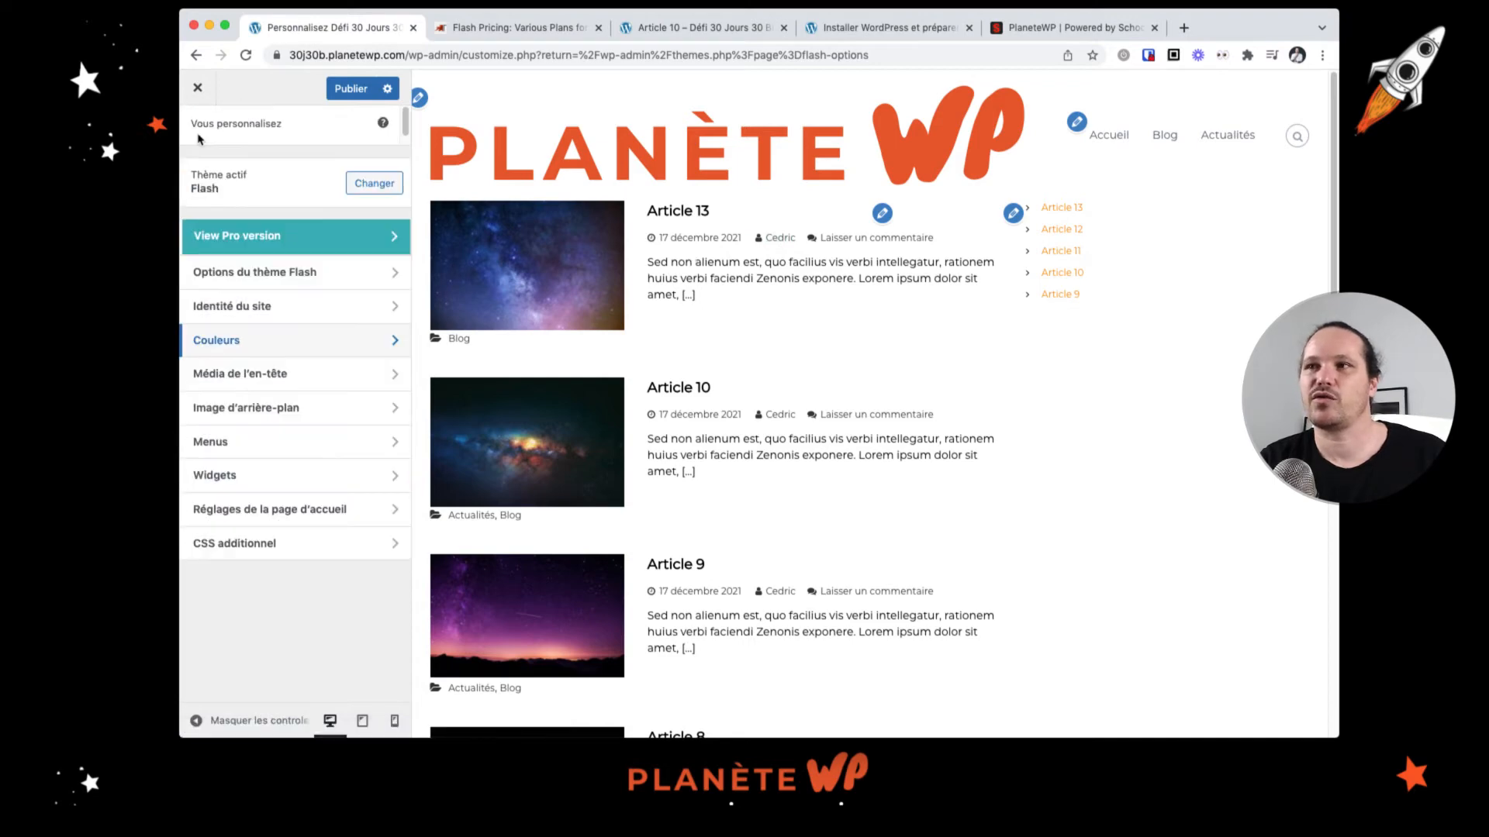
click(243, 272)
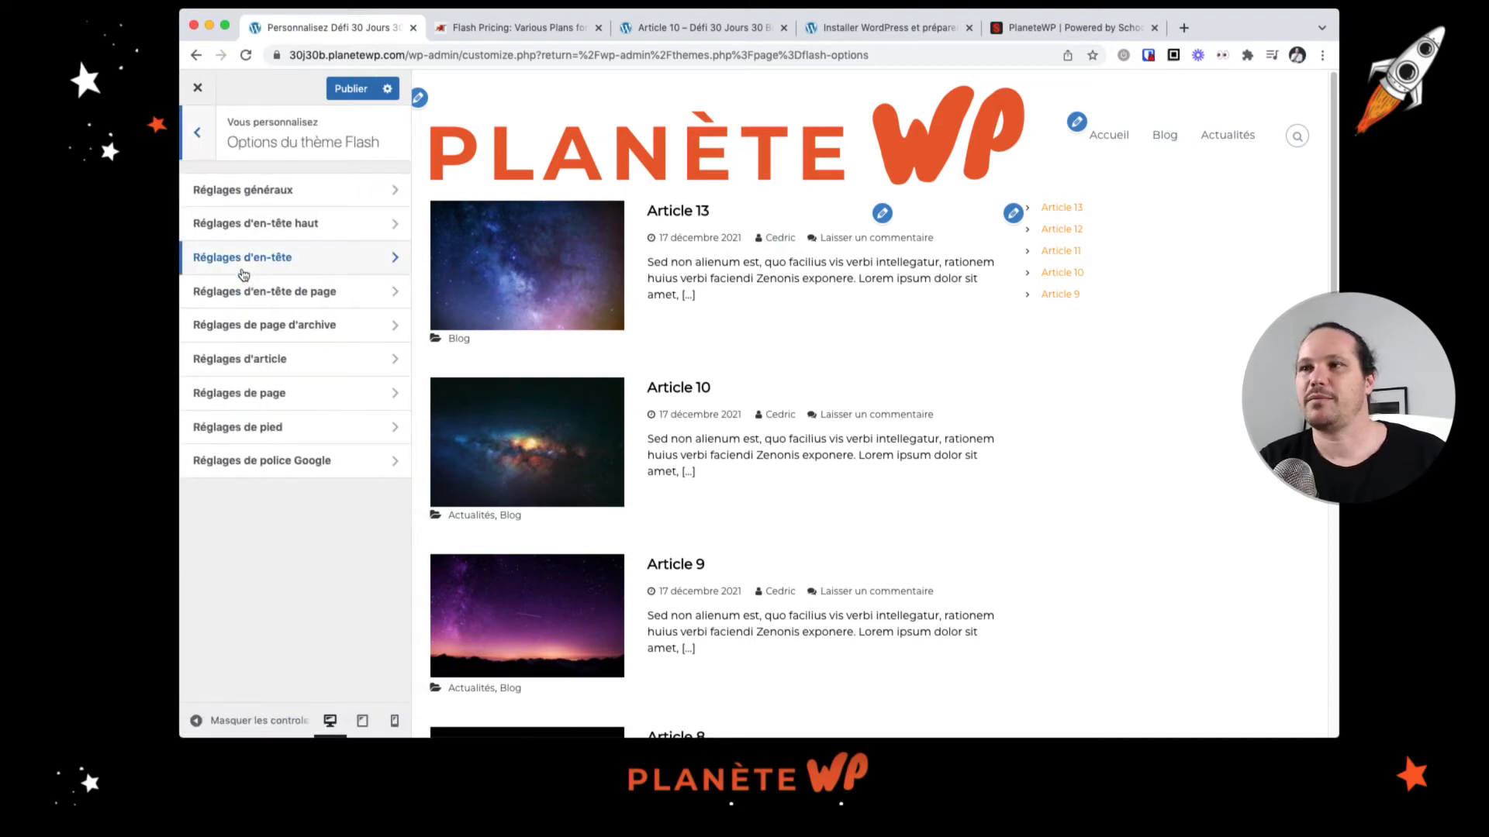
click(296, 326)
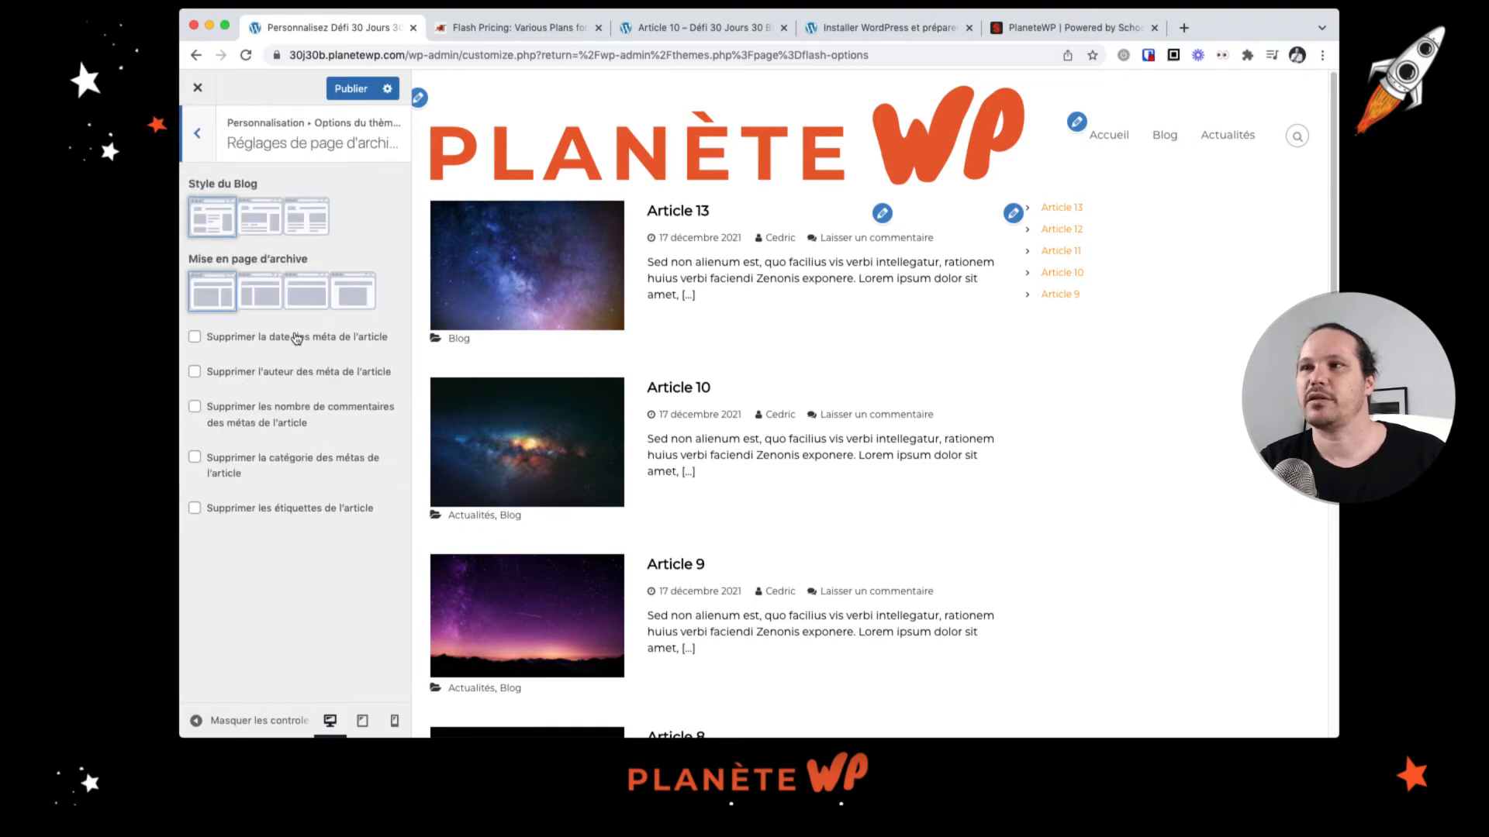
click(198, 135)
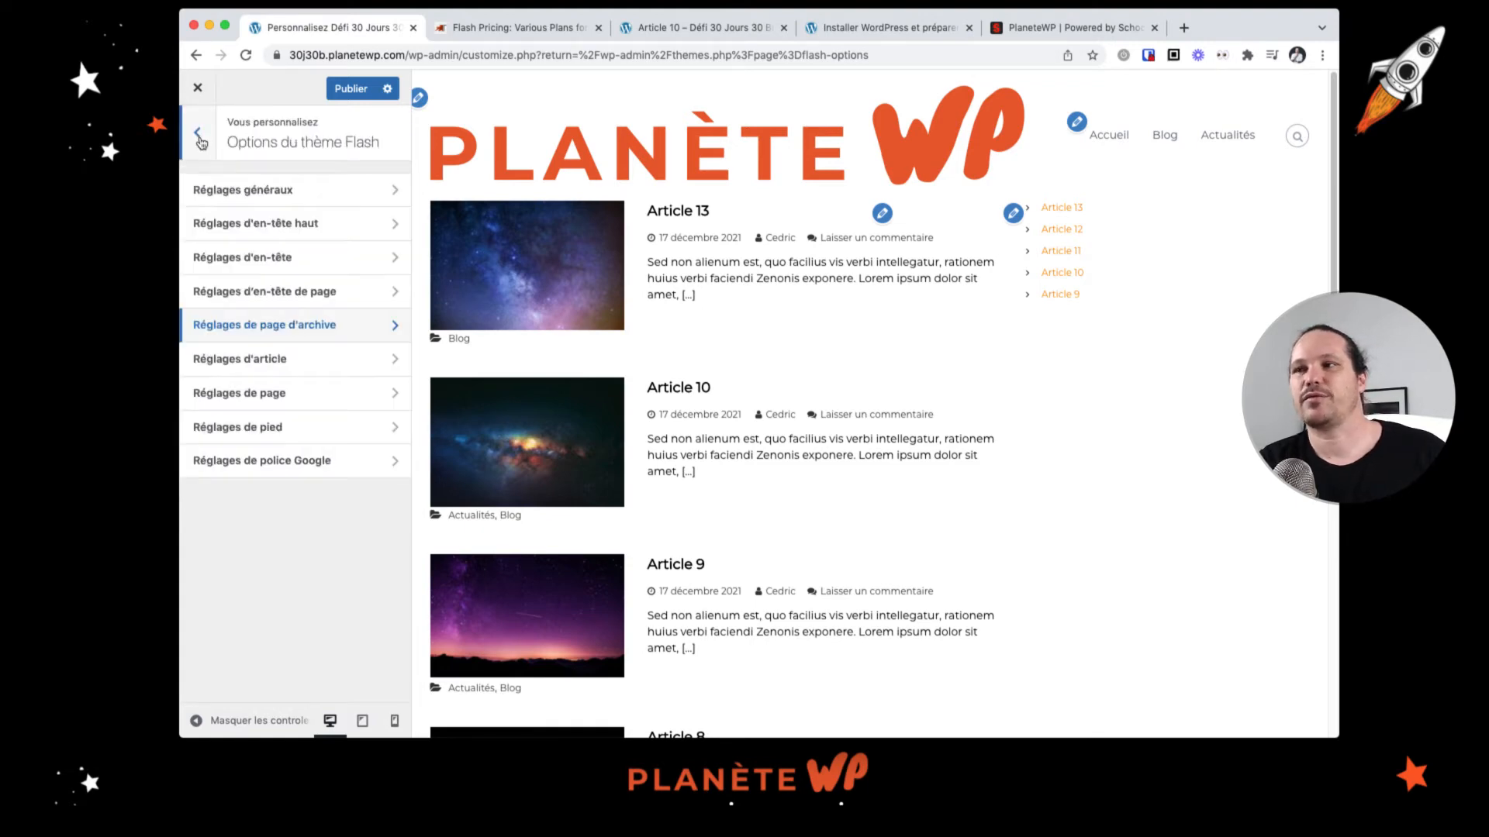
click(261, 189)
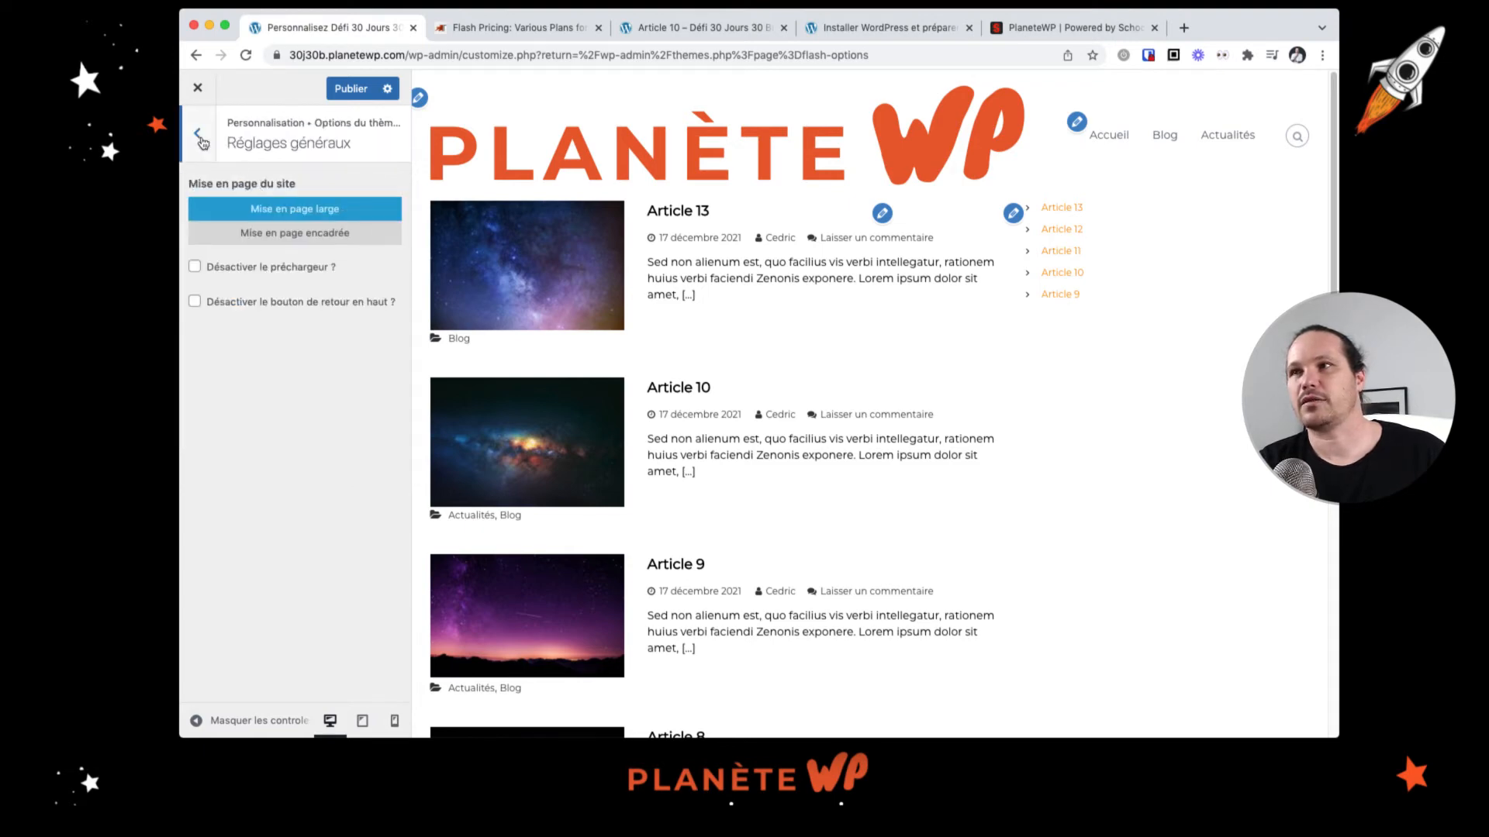
click(199, 135)
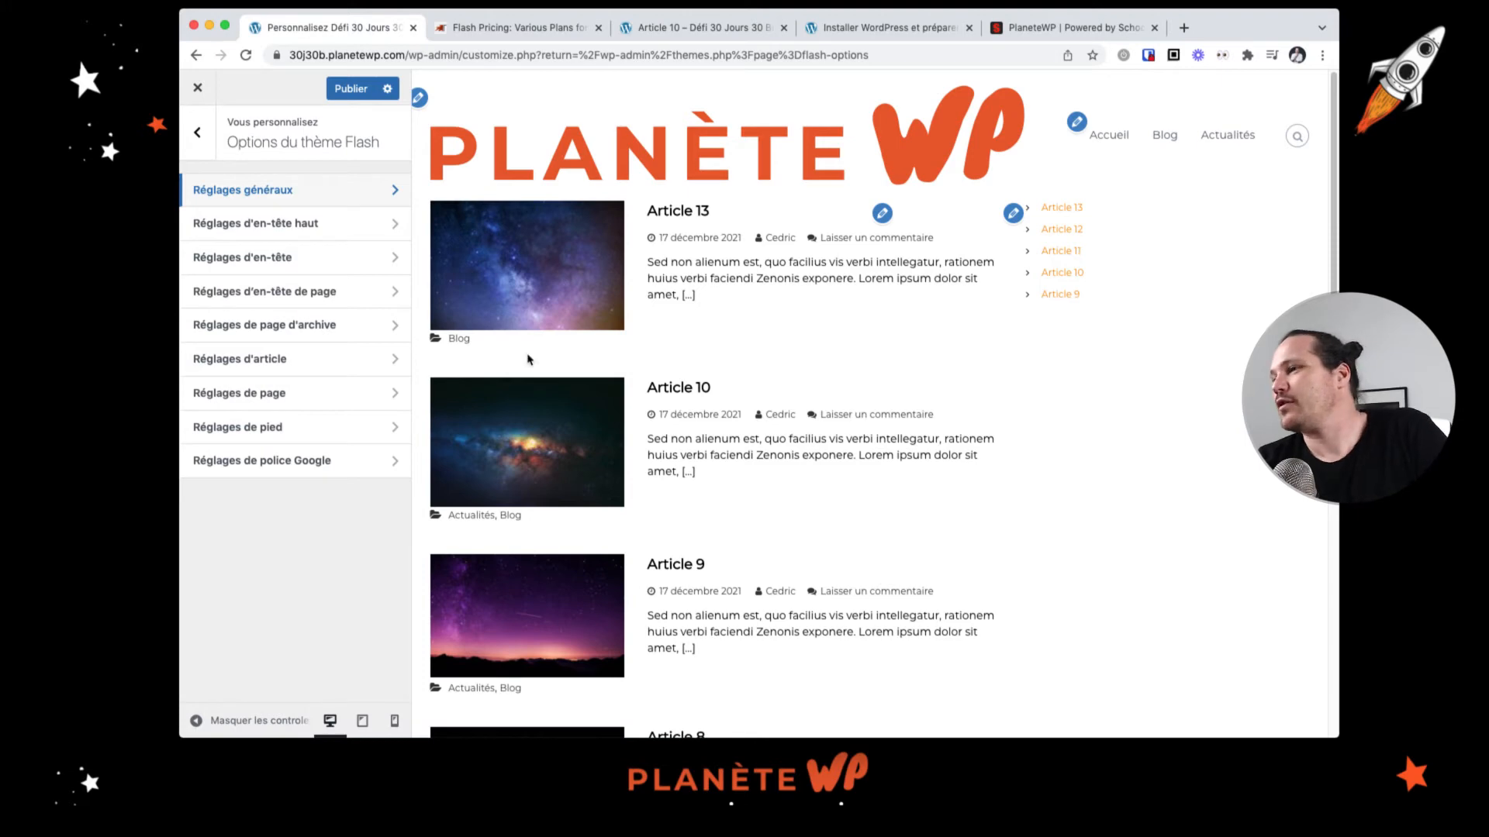
click(346, 224)
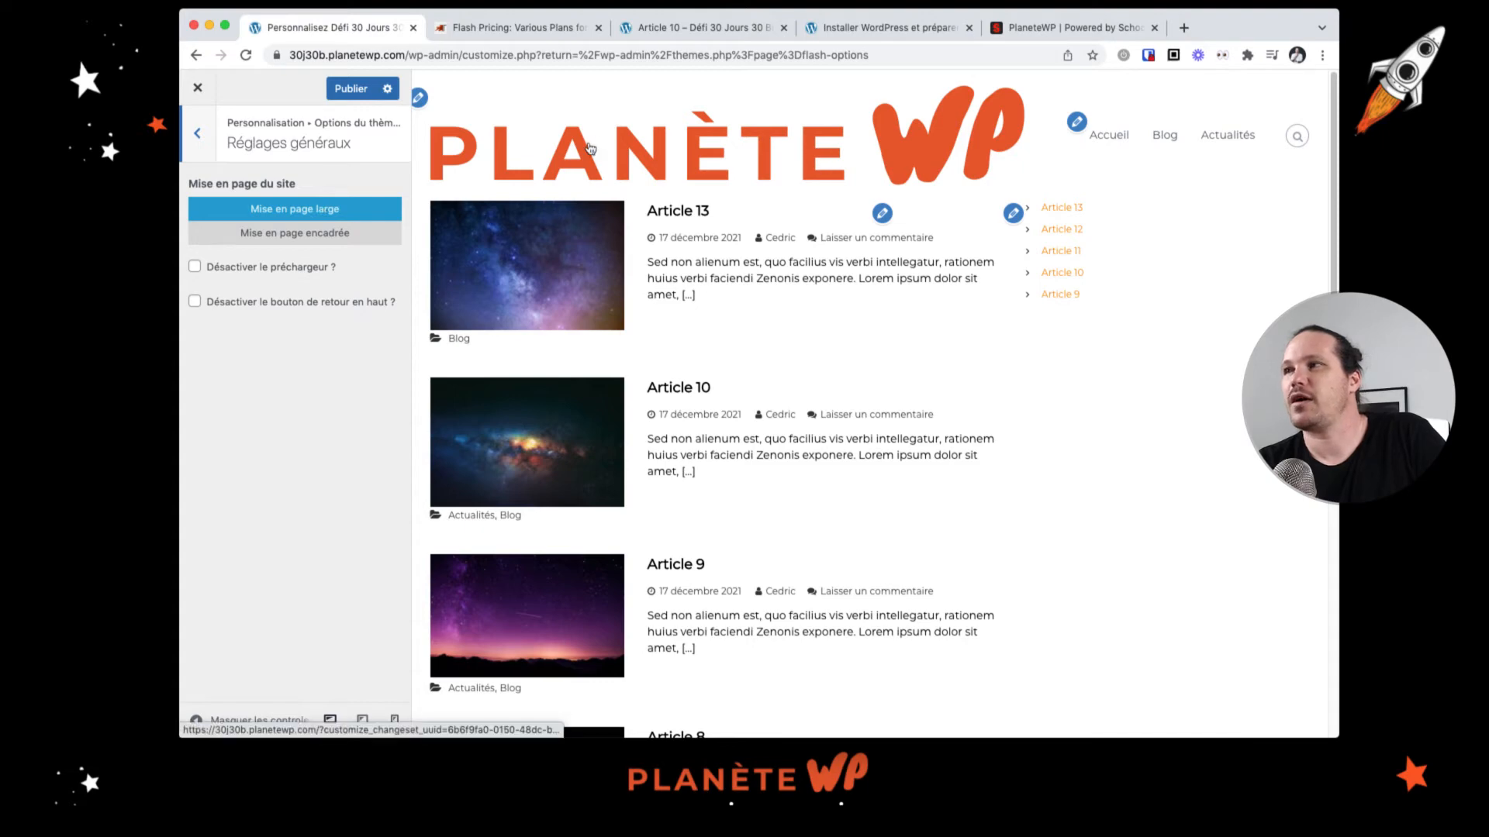
Step: Try the boxed site layout in the preview, then return to the wide layout
click(334, 235)
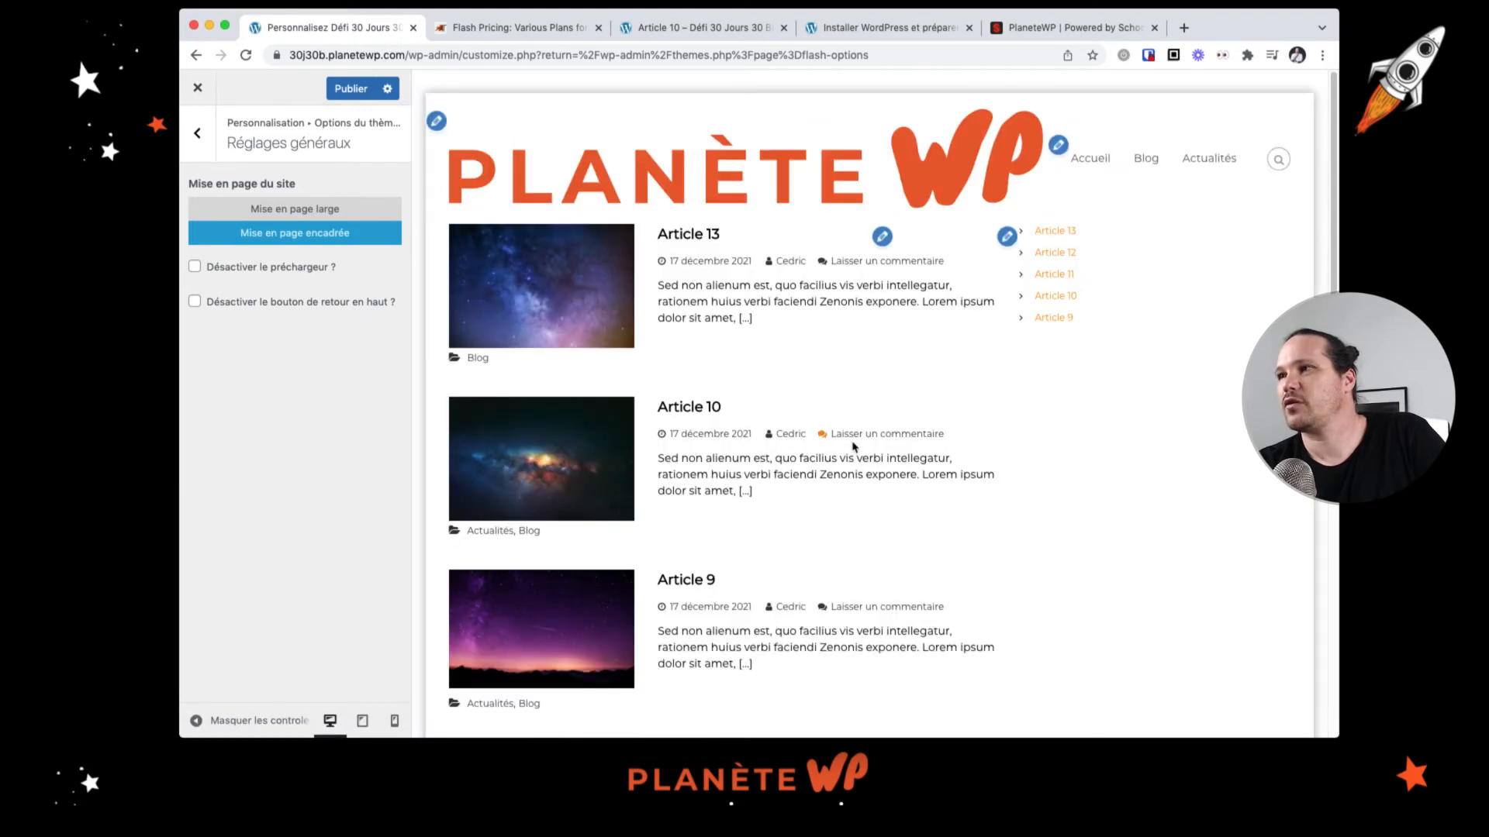
scroll(846, 444, down, 5)
scroll(847, 443, up, 5)
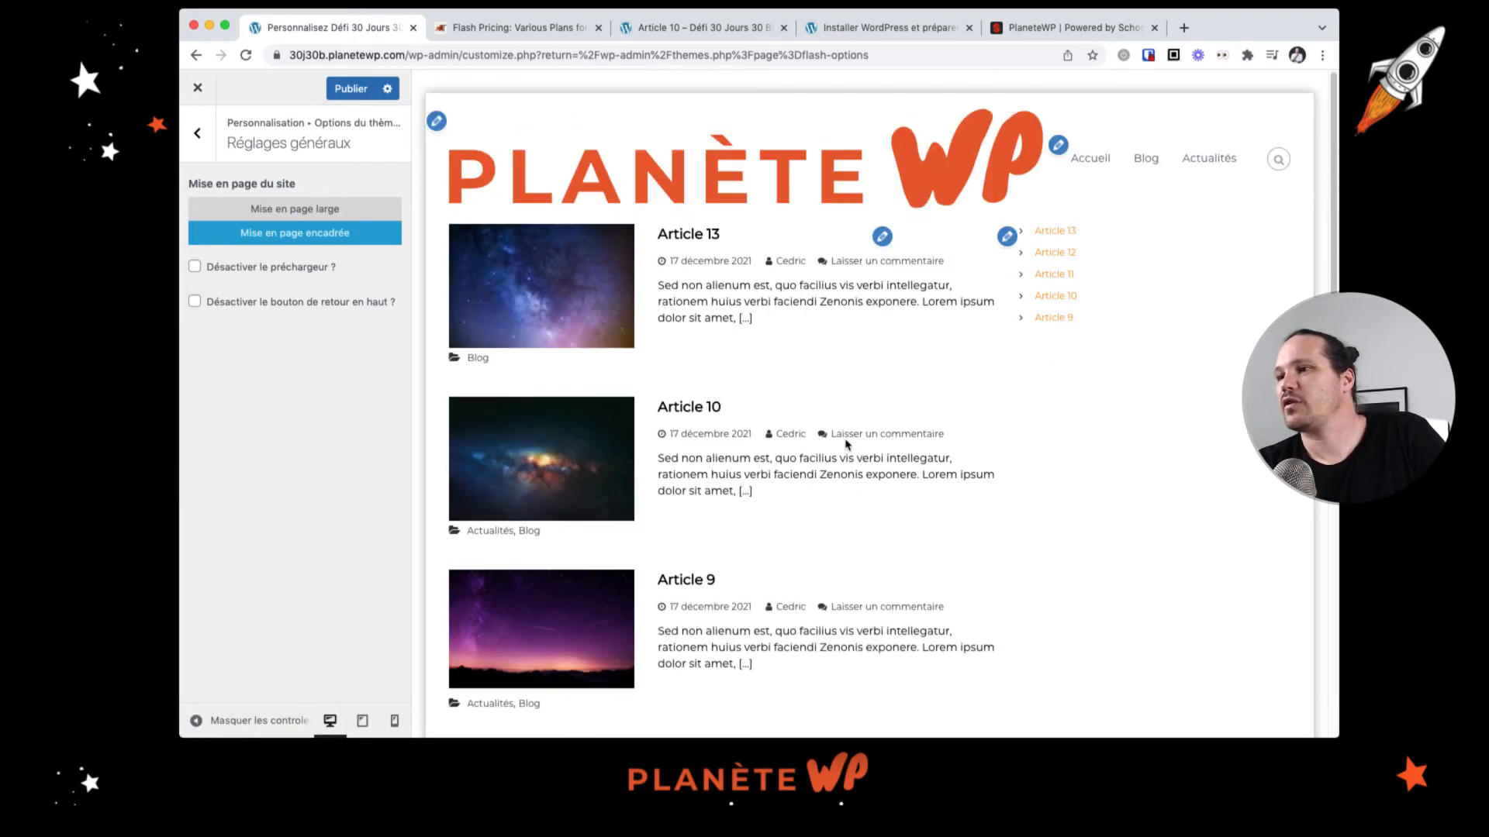
click(345, 210)
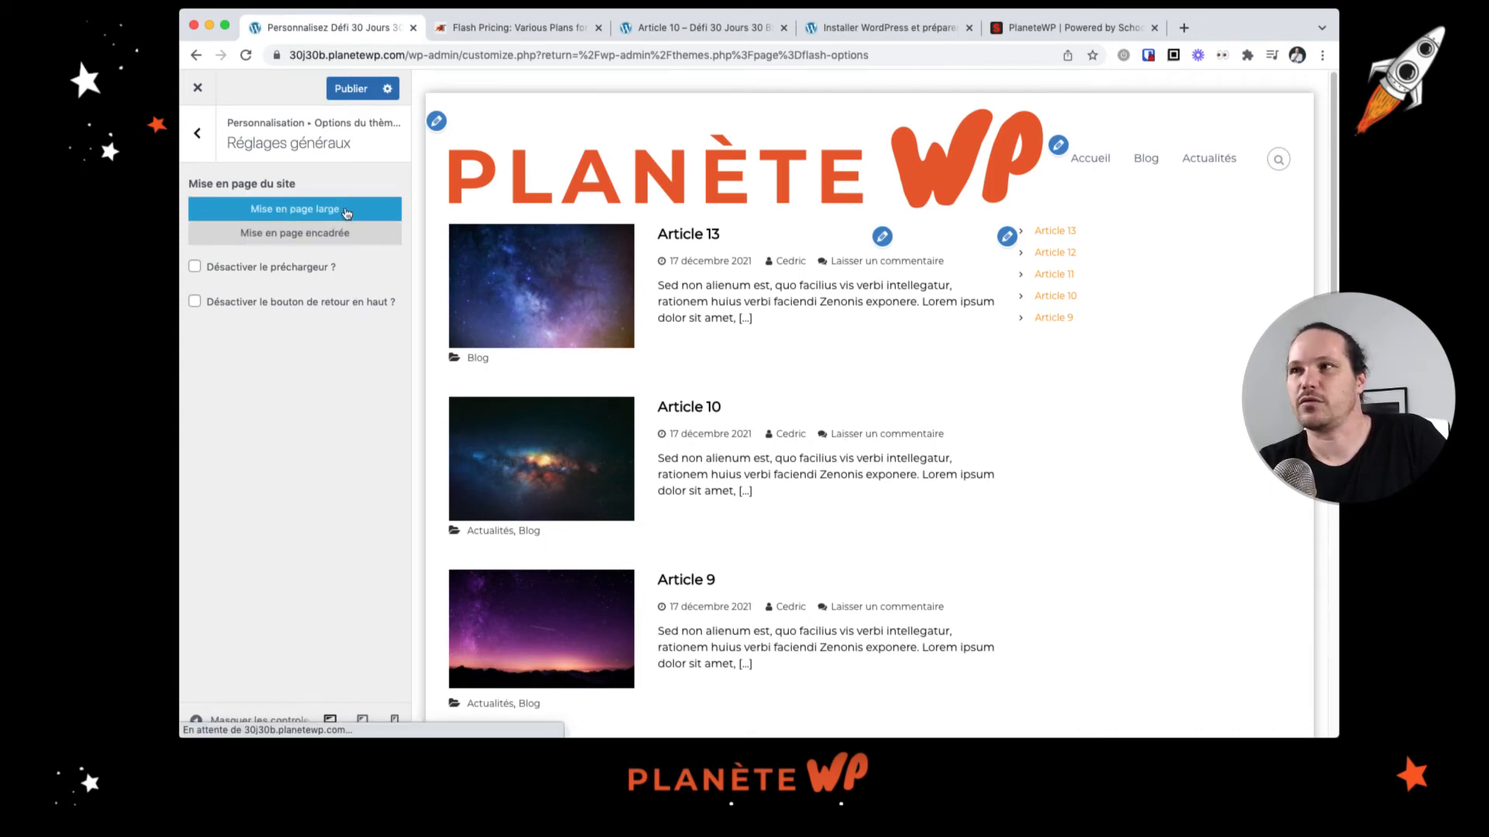
Step: Disable the preloader in the general settings and publish the changes
click(298, 273)
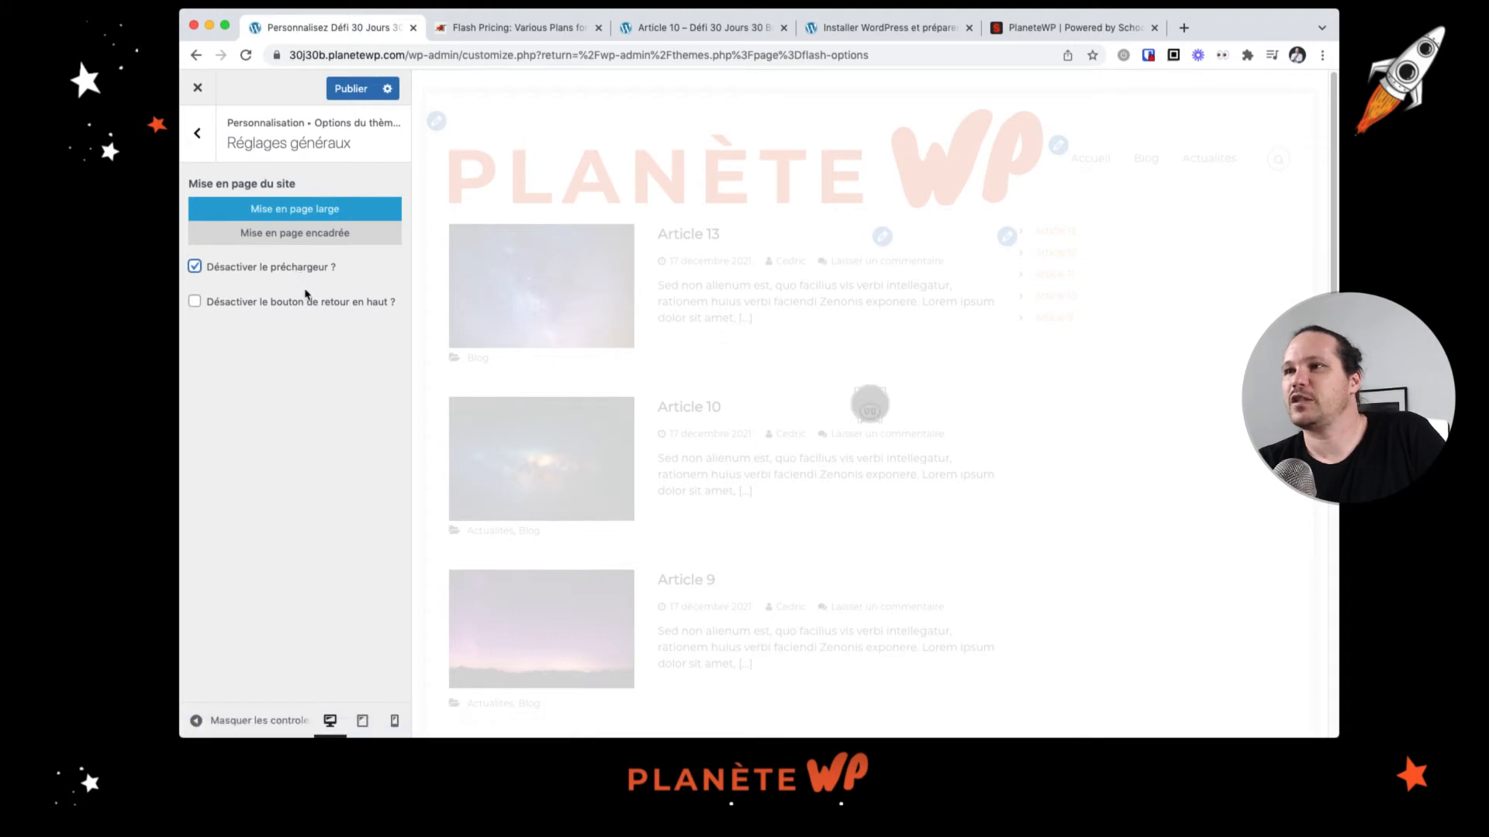
scroll(1001, 541, down, 9)
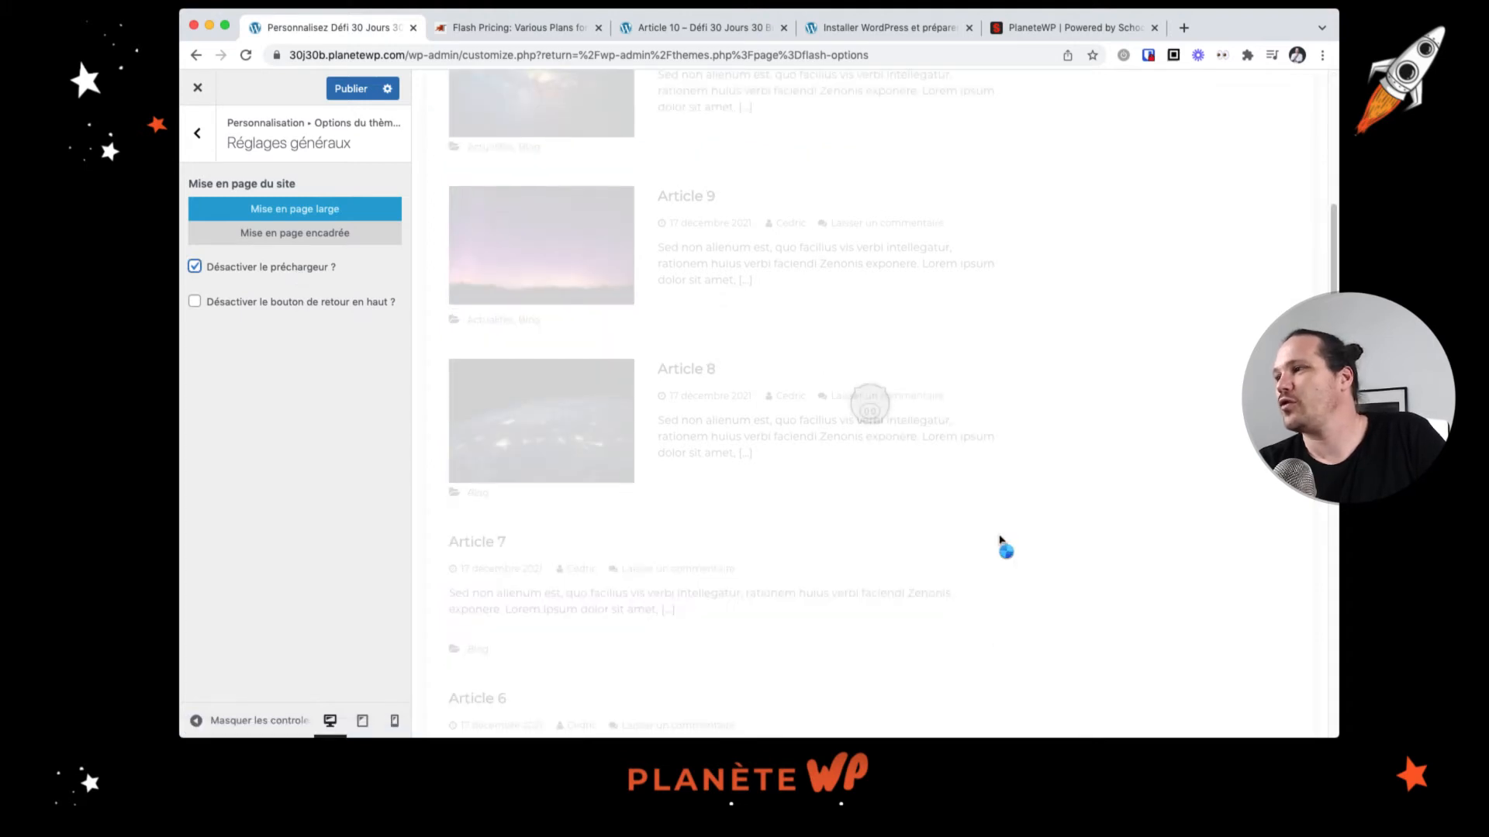
scroll(1001, 541, up, 9)
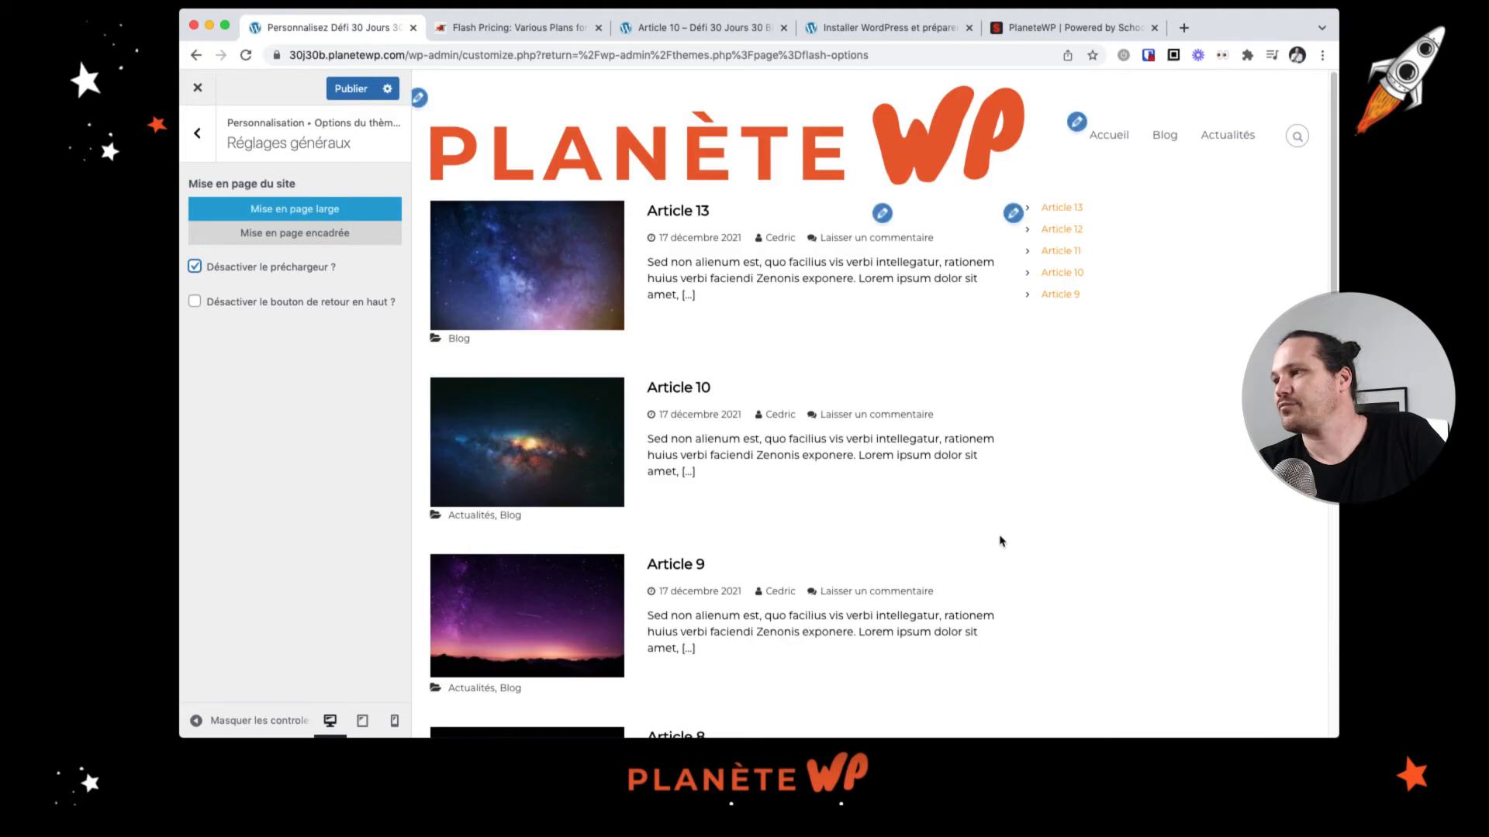
scroll(1001, 538, down, 15)
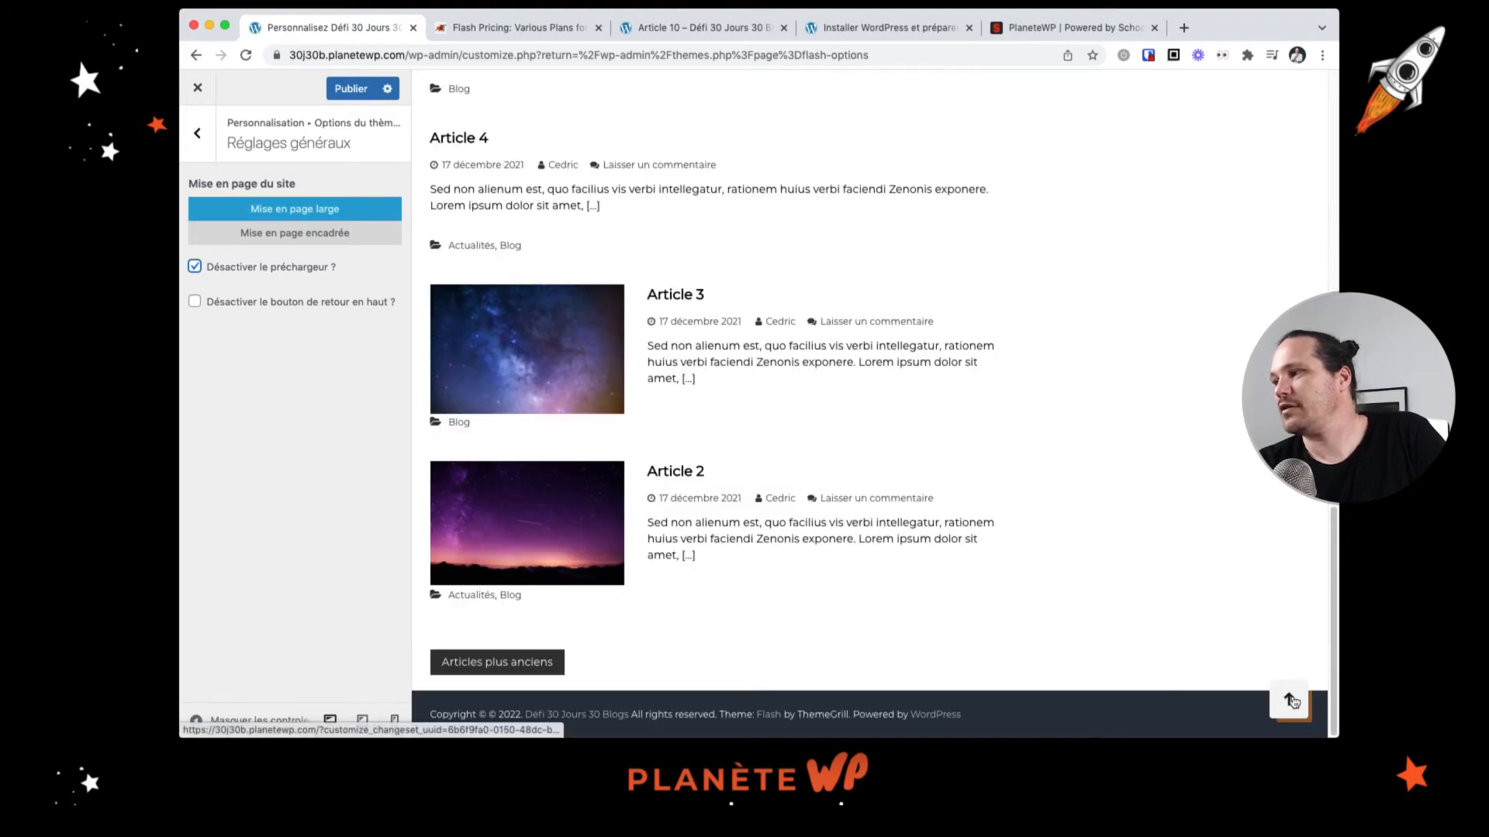
scroll(1294, 706, up, 3)
scroll(1294, 707, down, 3)
scroll(1292, 706, up, 5)
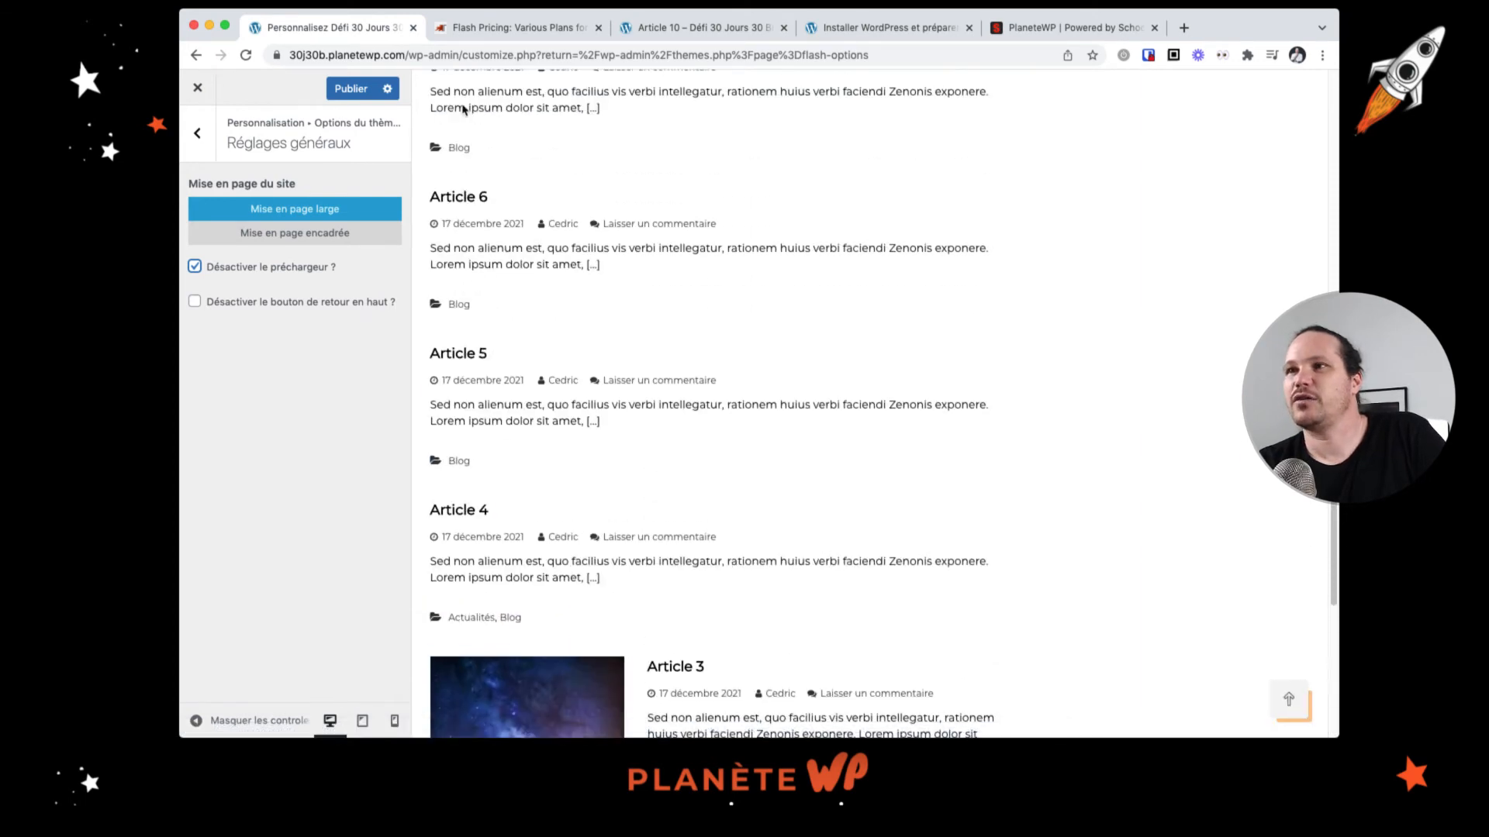
click(358, 91)
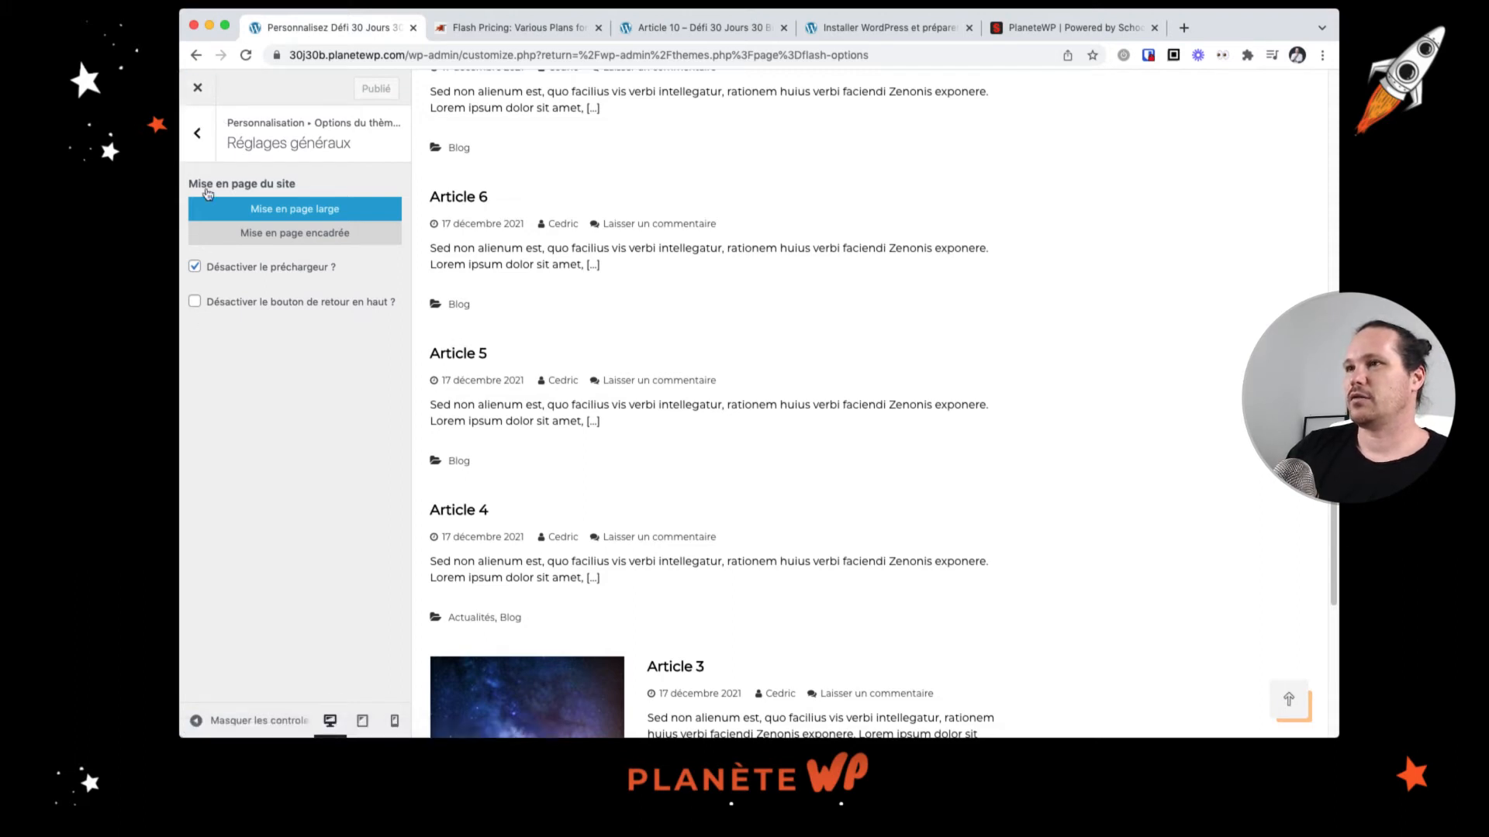
Step: Open the top header settings and enable the top header
click(205, 136)
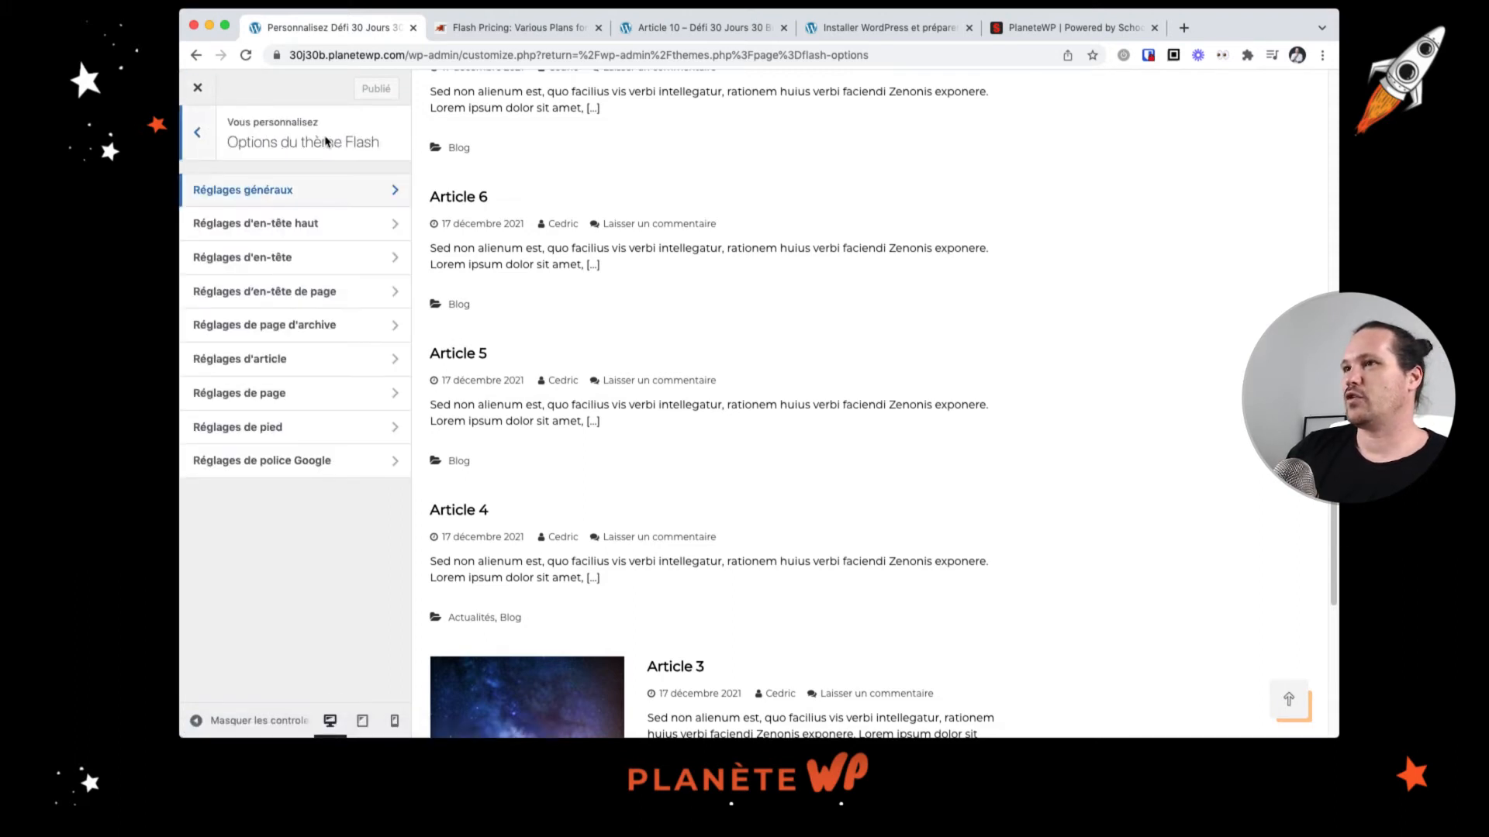
click(306, 233)
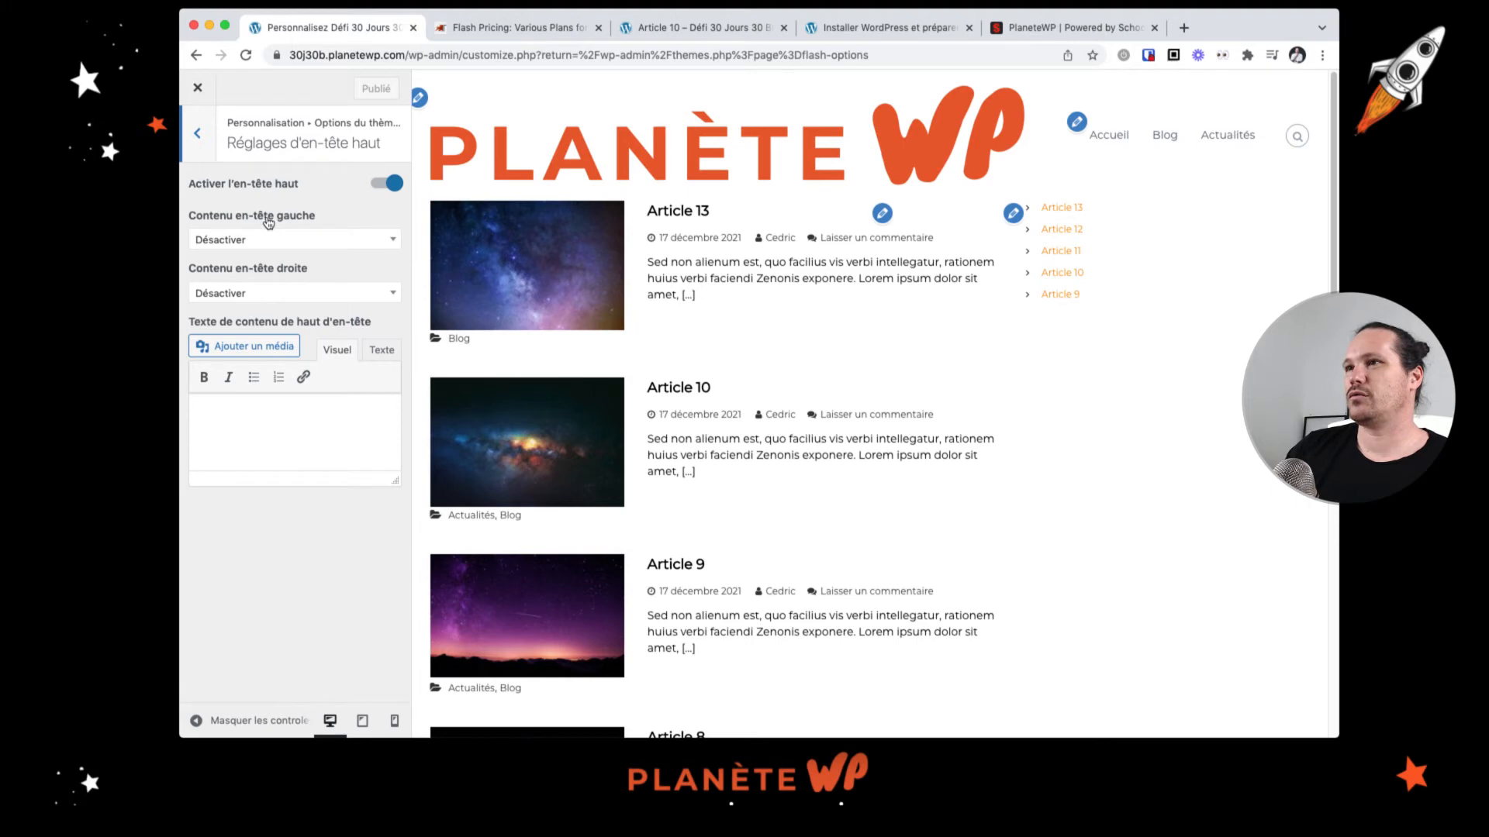
click(392, 183)
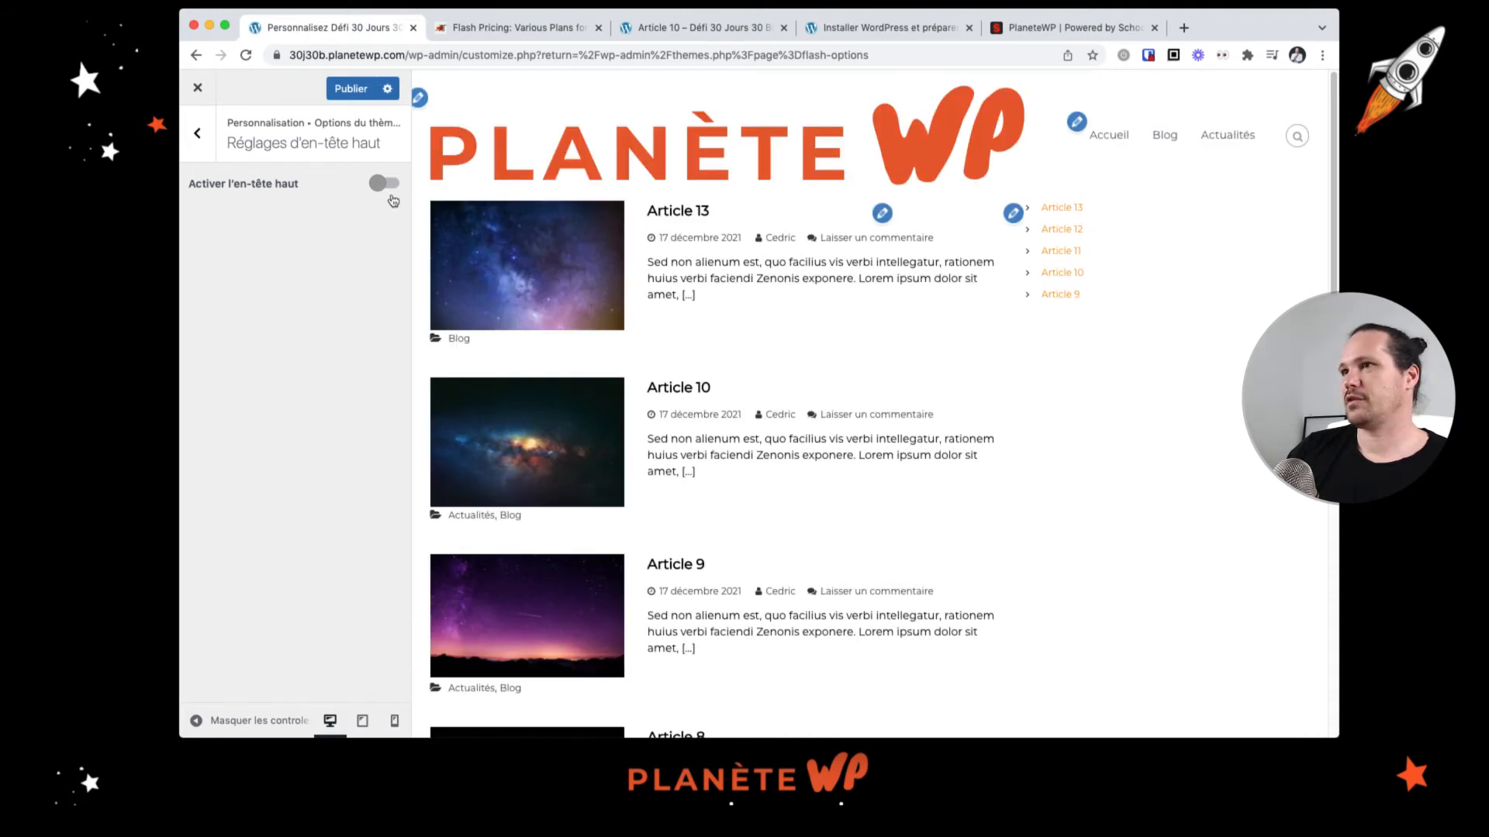
click(386, 185)
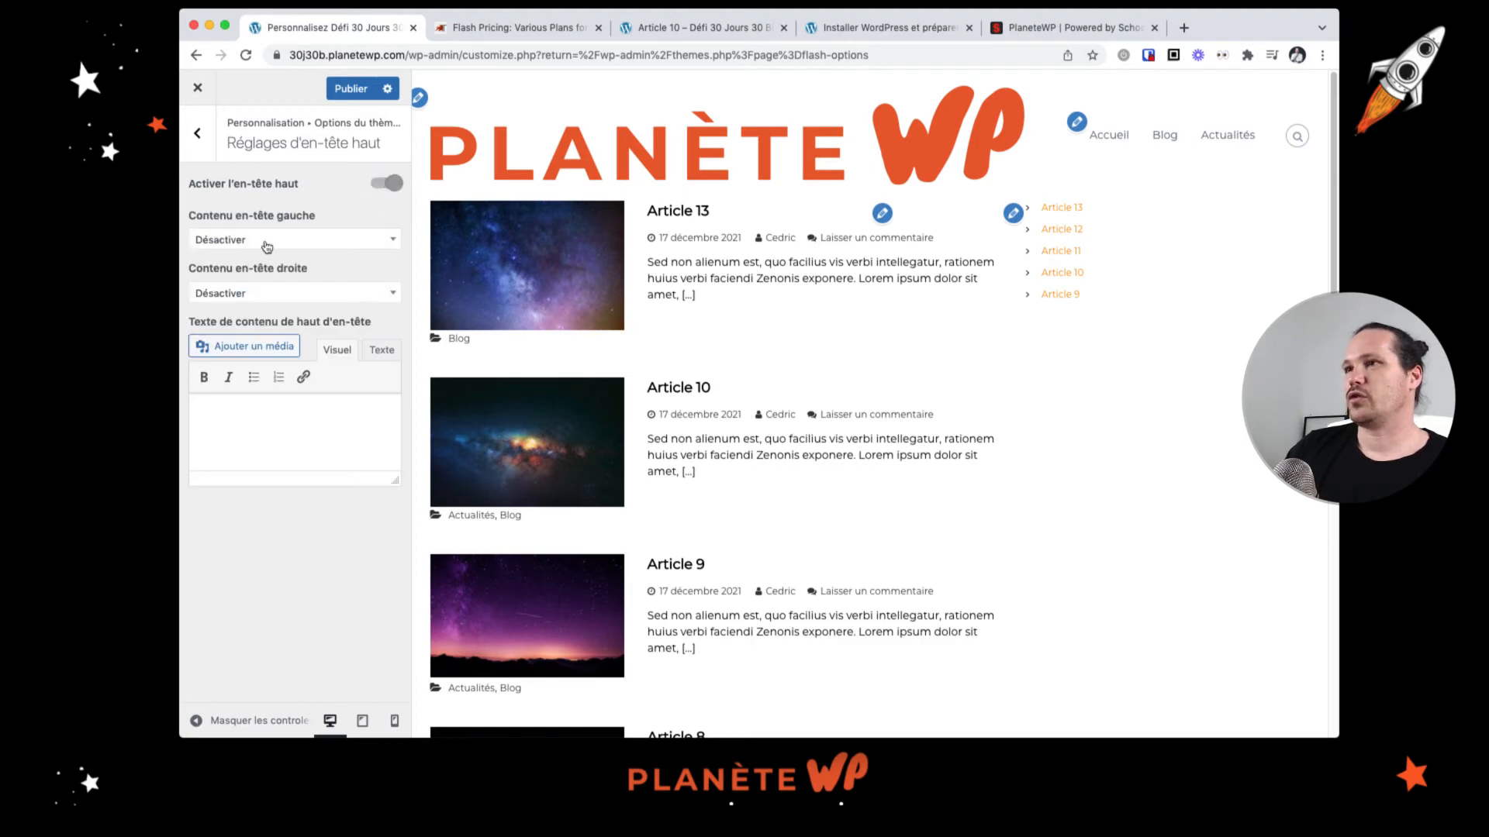
Step: Set the top header's left content to Texte de haut d'en-tête and enter the text ihsalkhfkhjsflkjsrlkjflskjdflskdjf
click(300, 247)
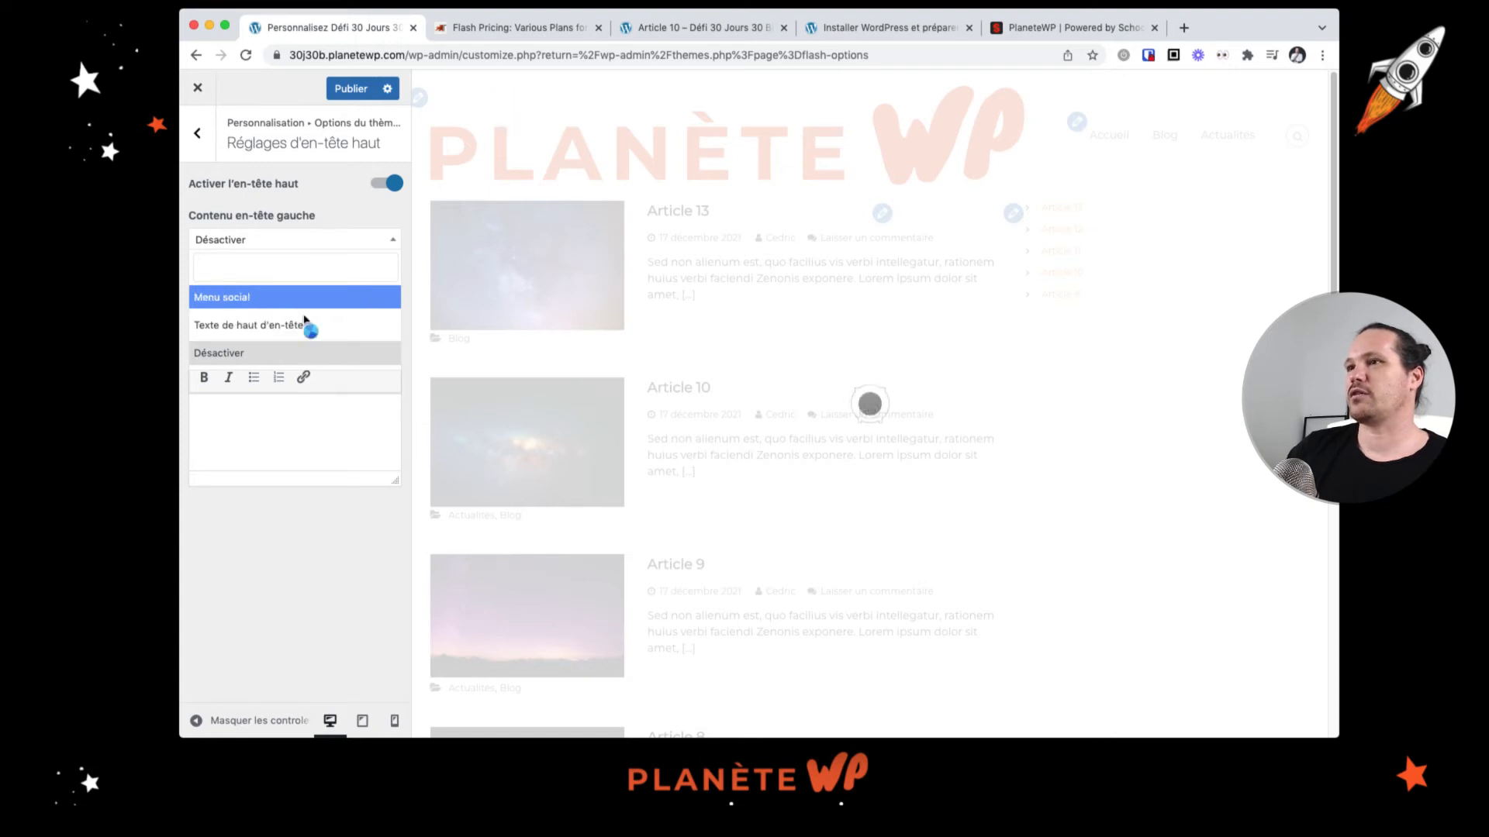
click(284, 329)
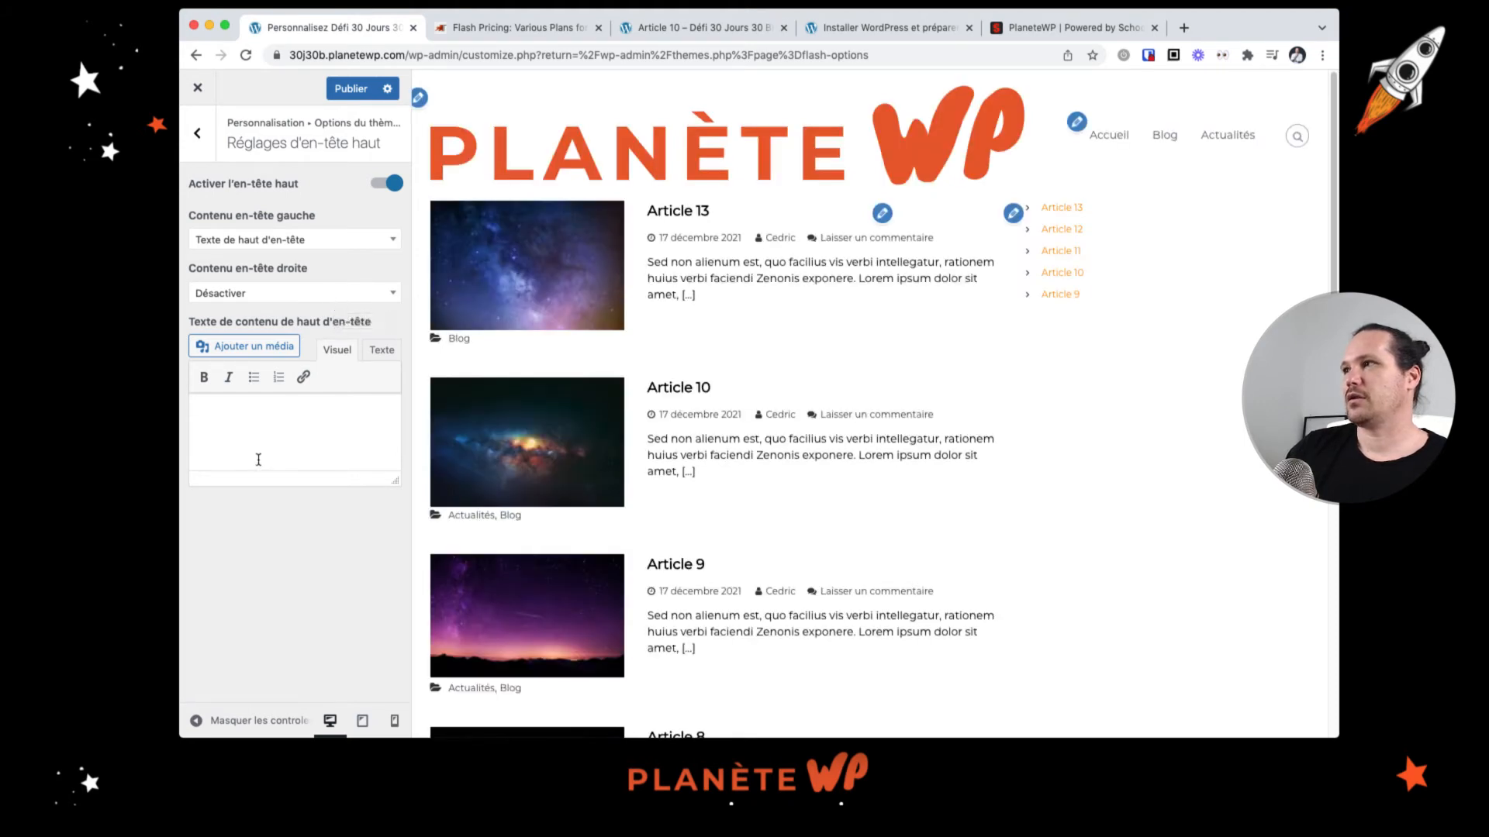
click(291, 417)
text(ihsalkhfkhjsflkjsrlkjflskjdflskdjf)
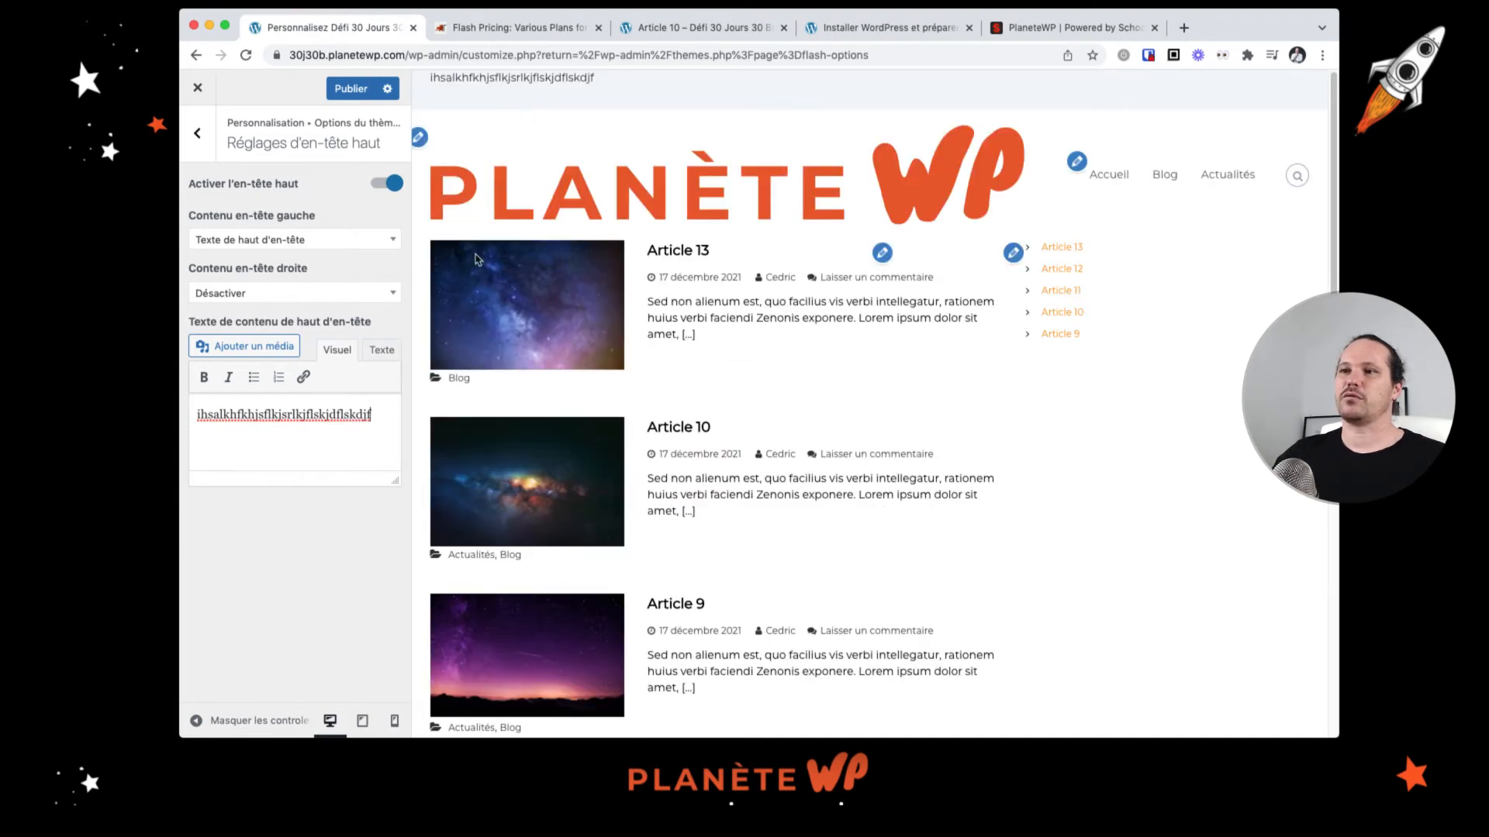
Step: Make the top header text bold and set the top header's right content to Menu social
double_click(260, 417)
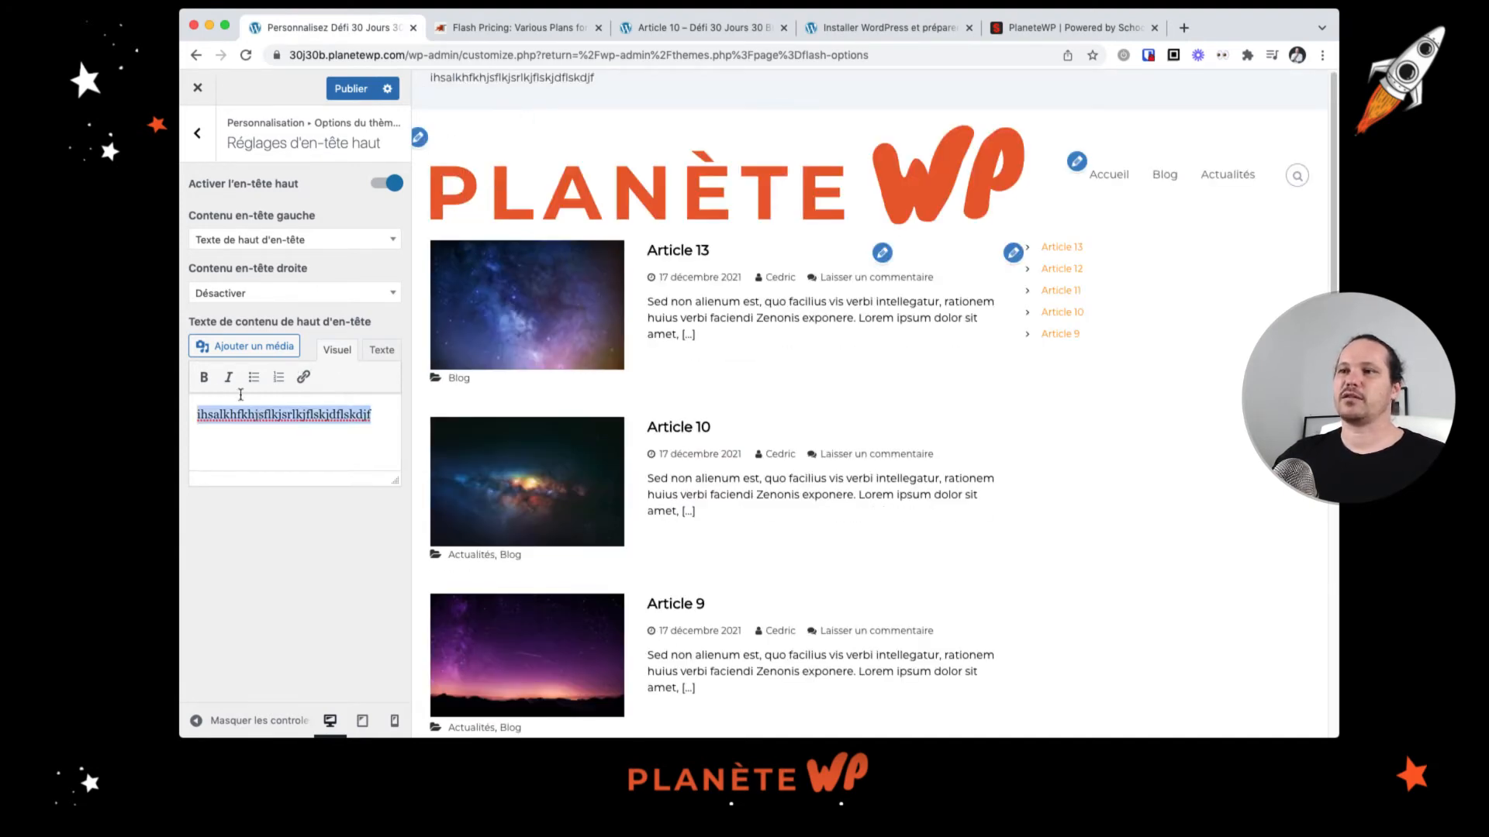
click(204, 378)
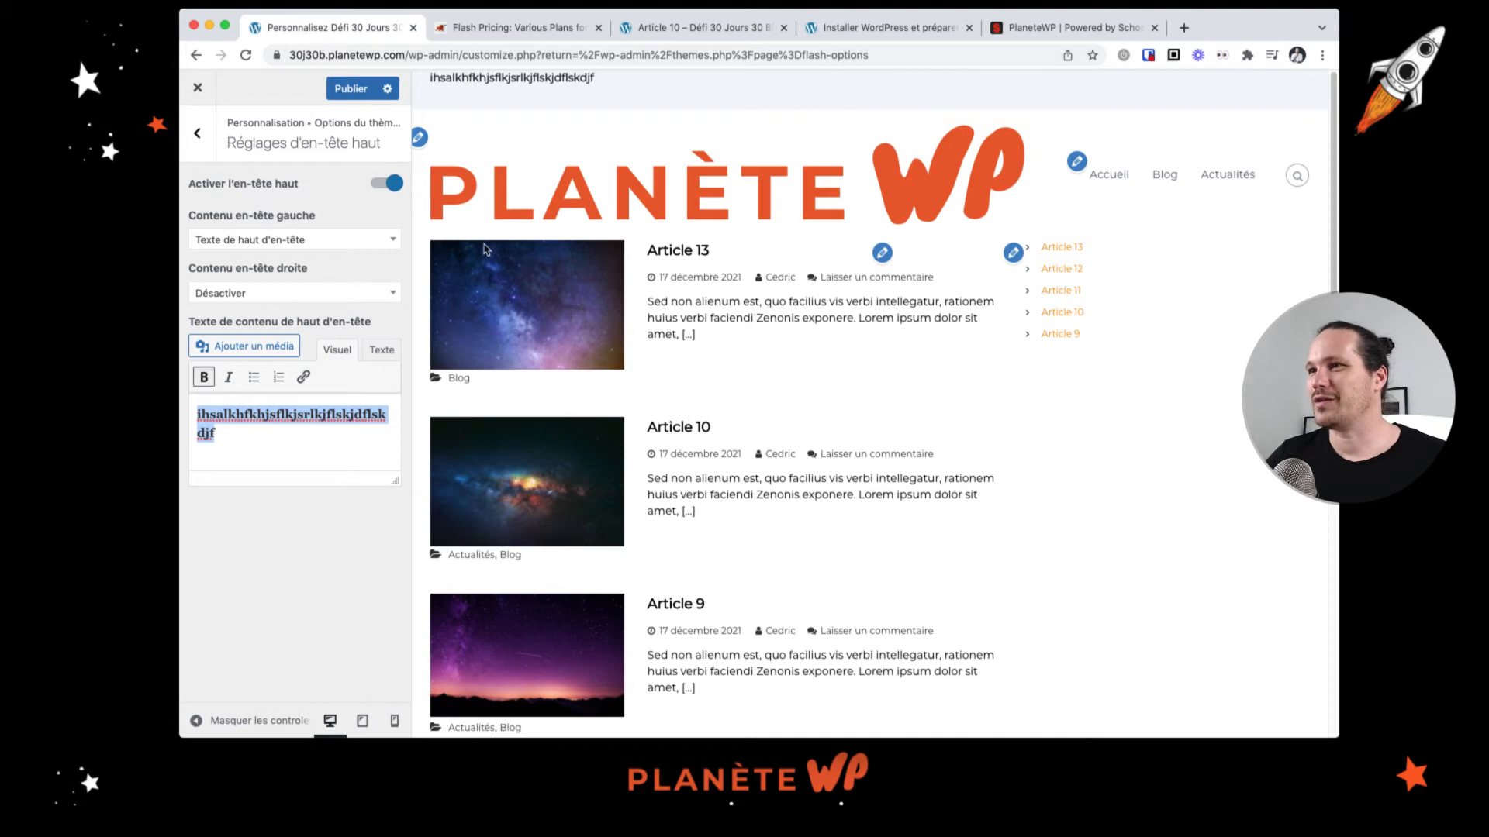
click(361, 296)
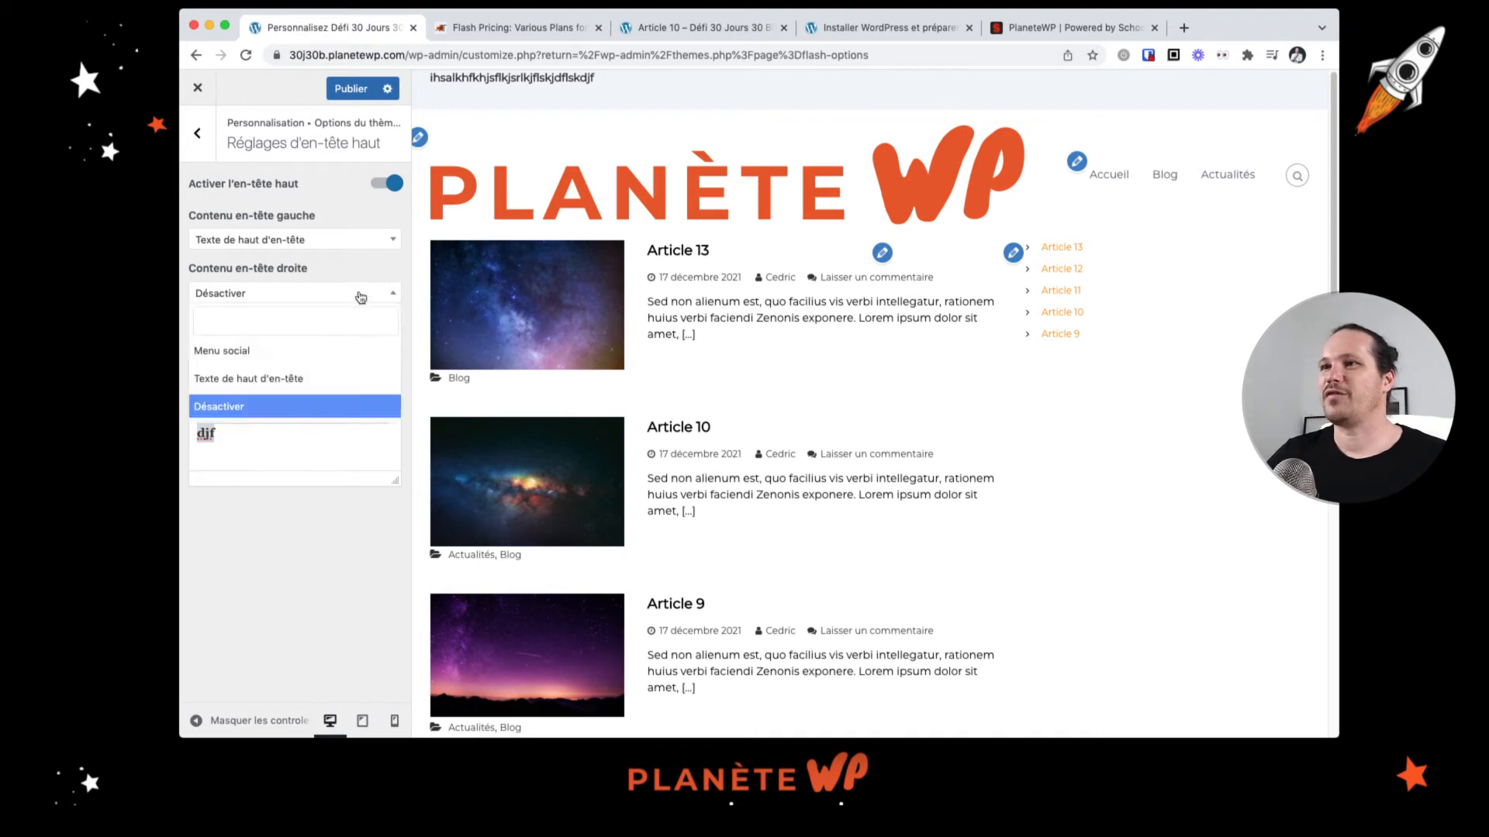
click(276, 353)
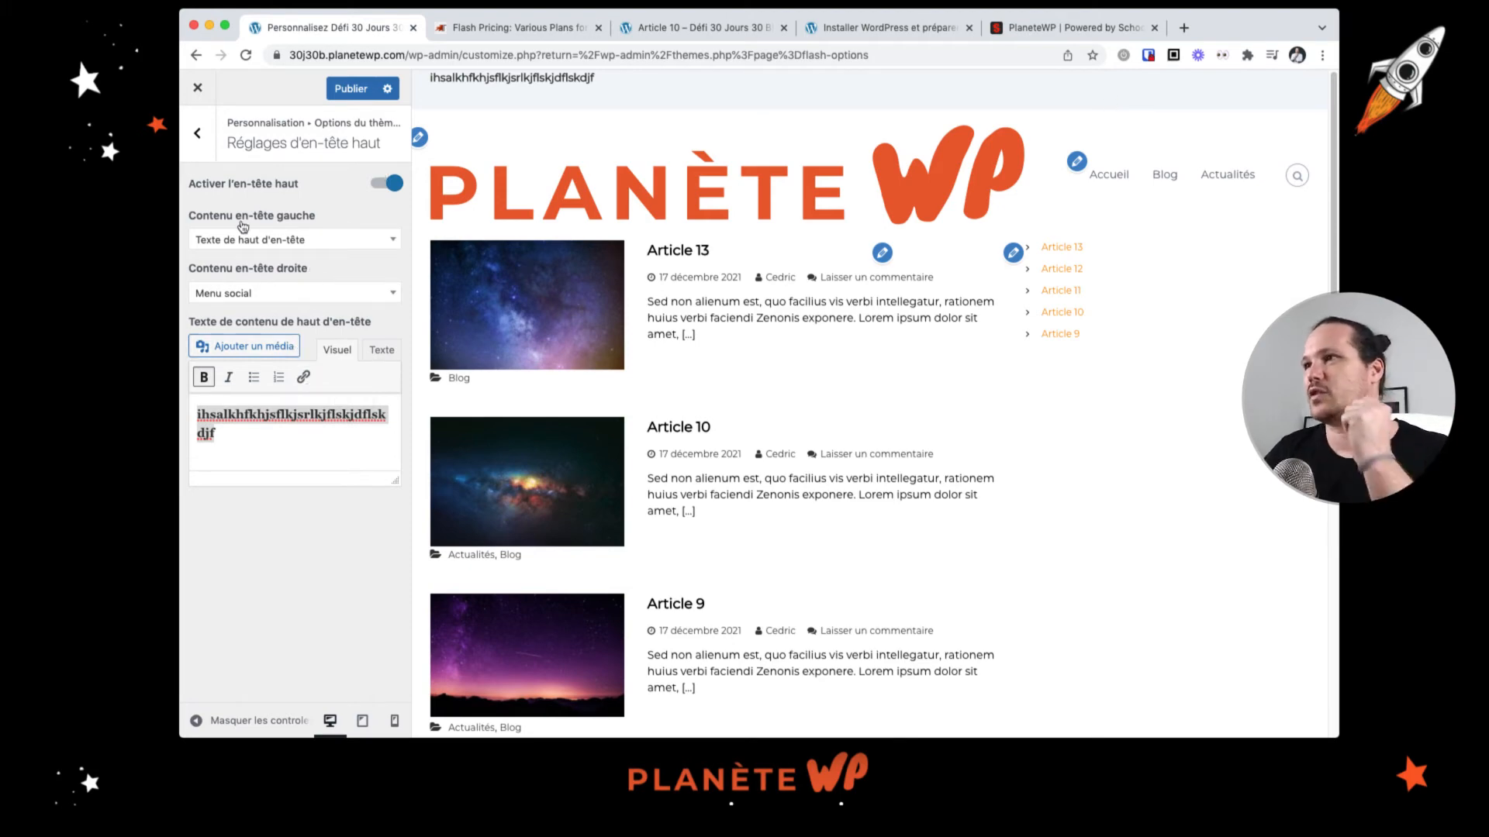
Step: Browse back through the header, general and top header settings sections of the theme options
click(197, 134)
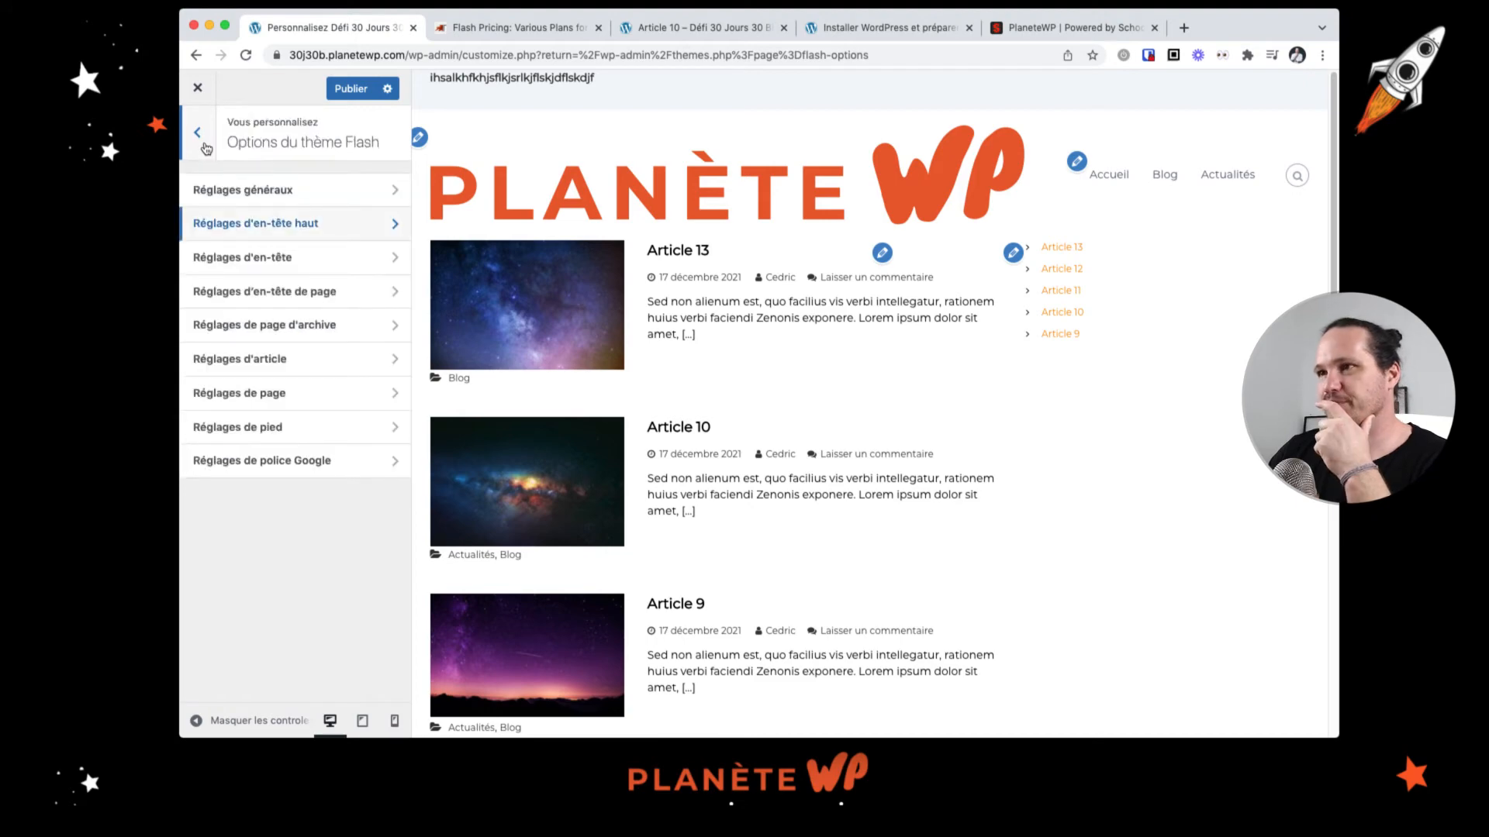
click(288, 266)
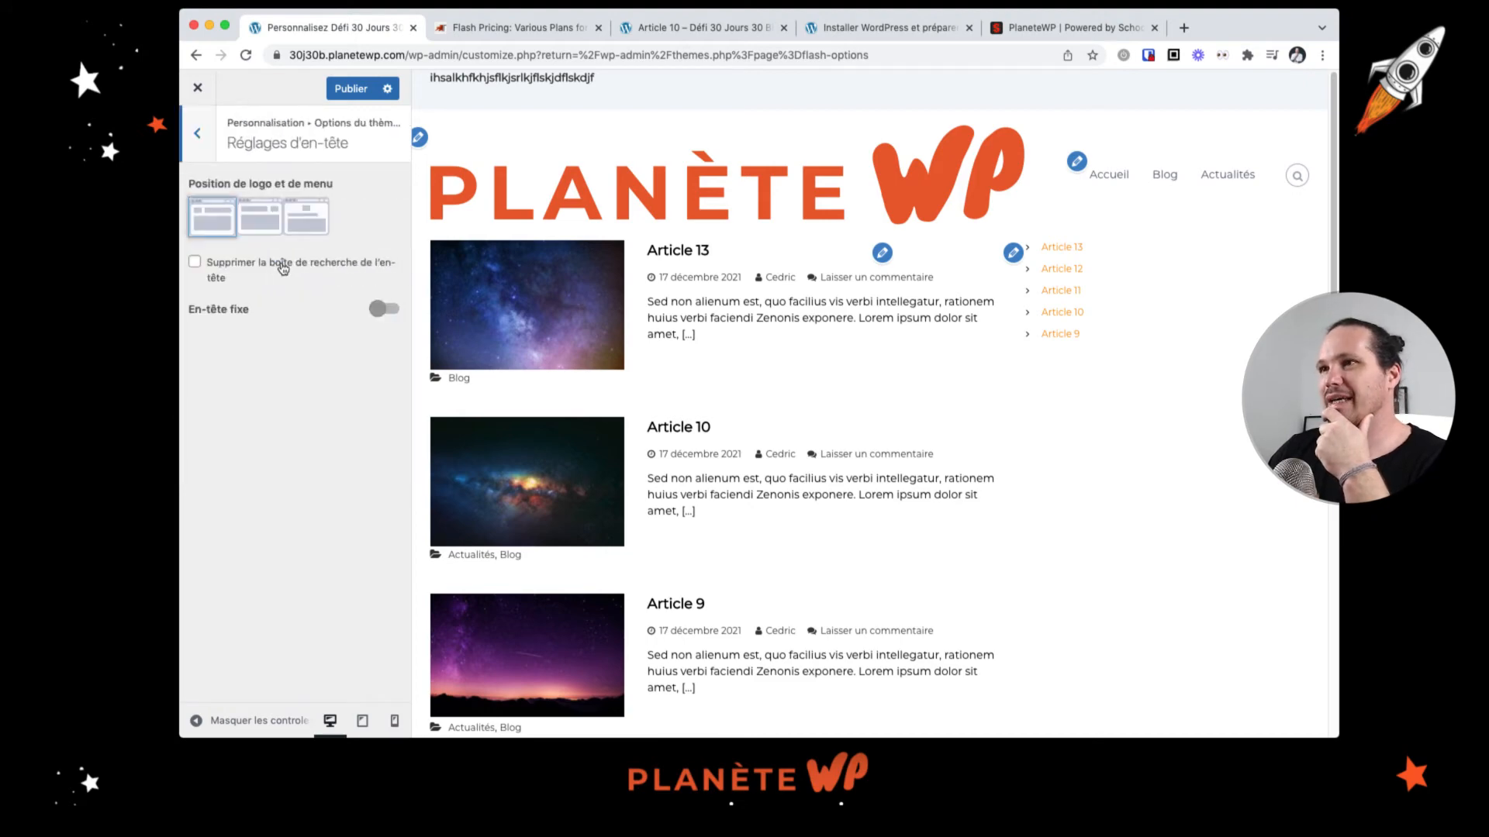
click(198, 137)
click(311, 217)
click(199, 136)
click(258, 188)
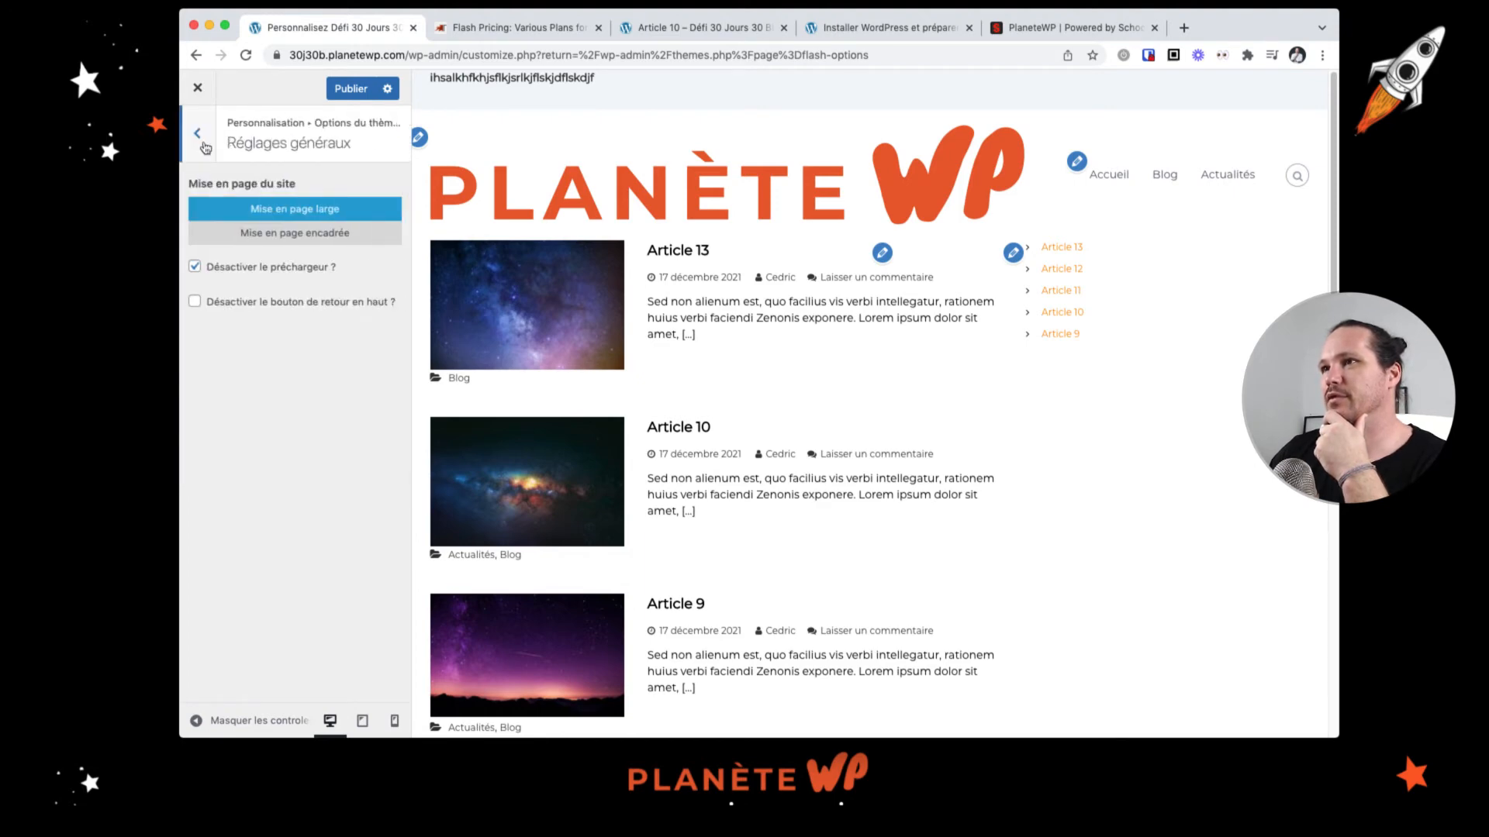
click(203, 144)
click(278, 229)
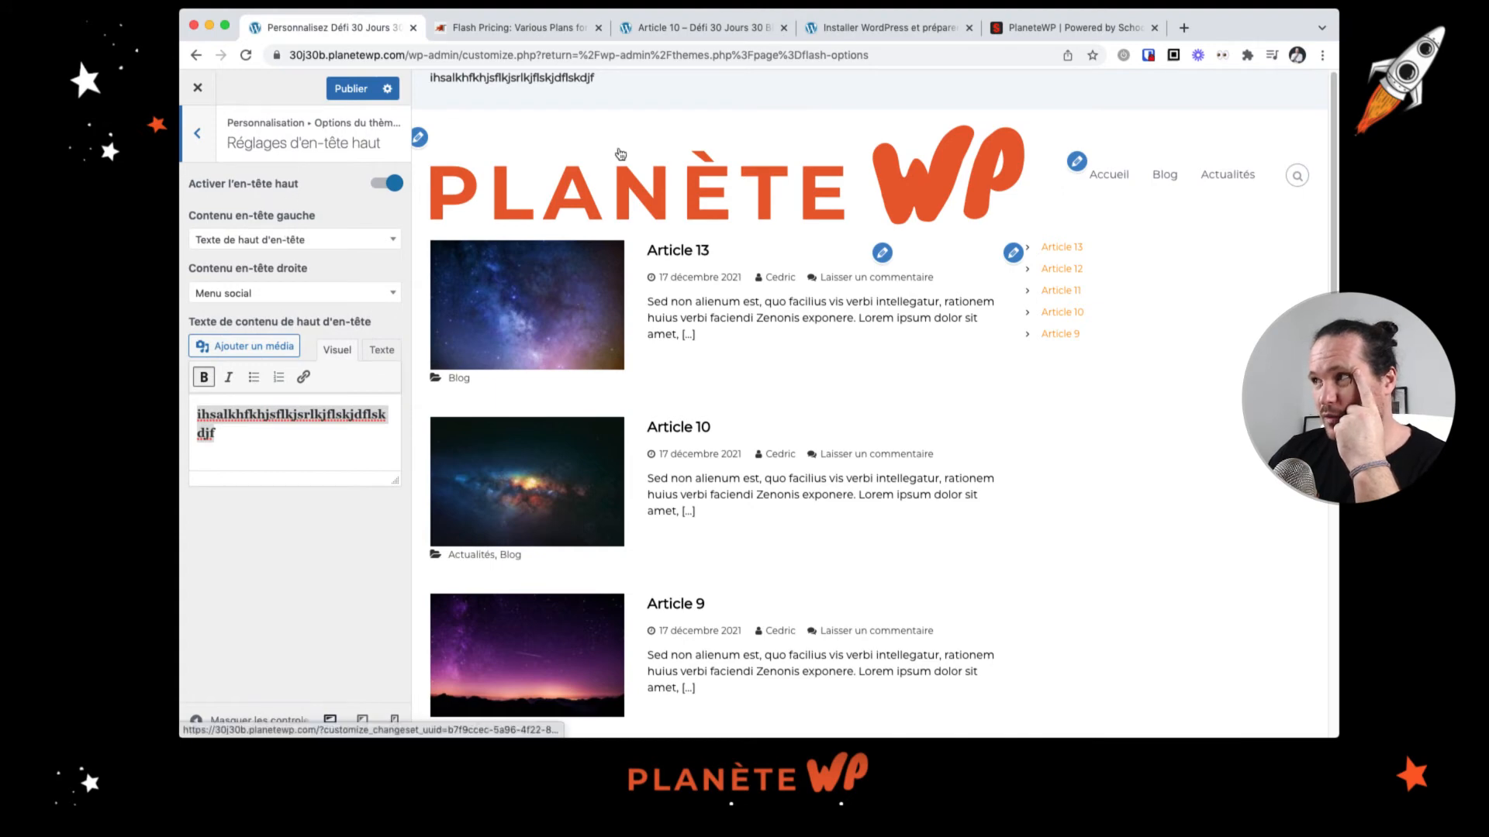
click(199, 134)
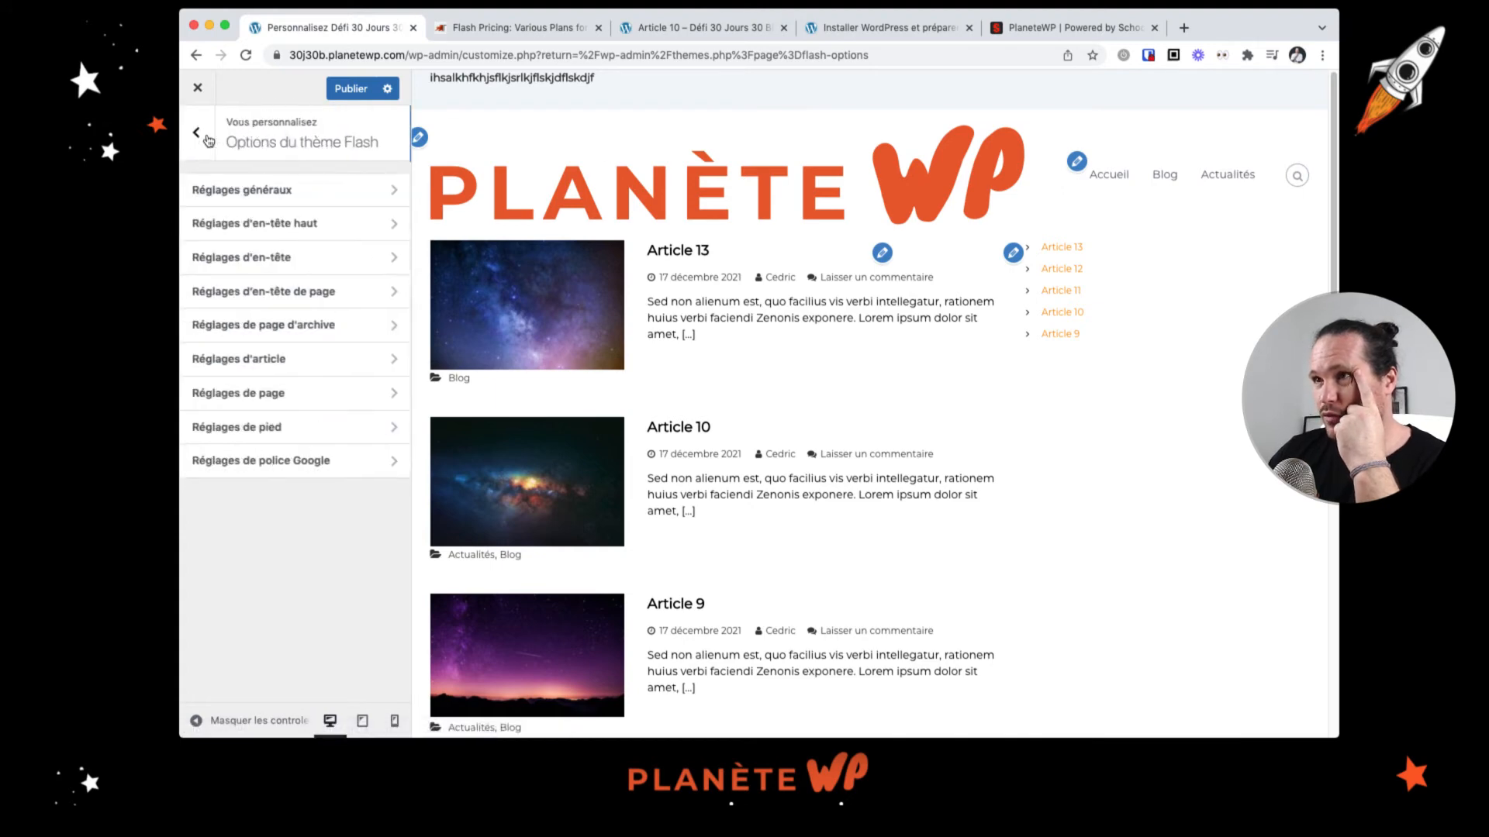
click(289, 254)
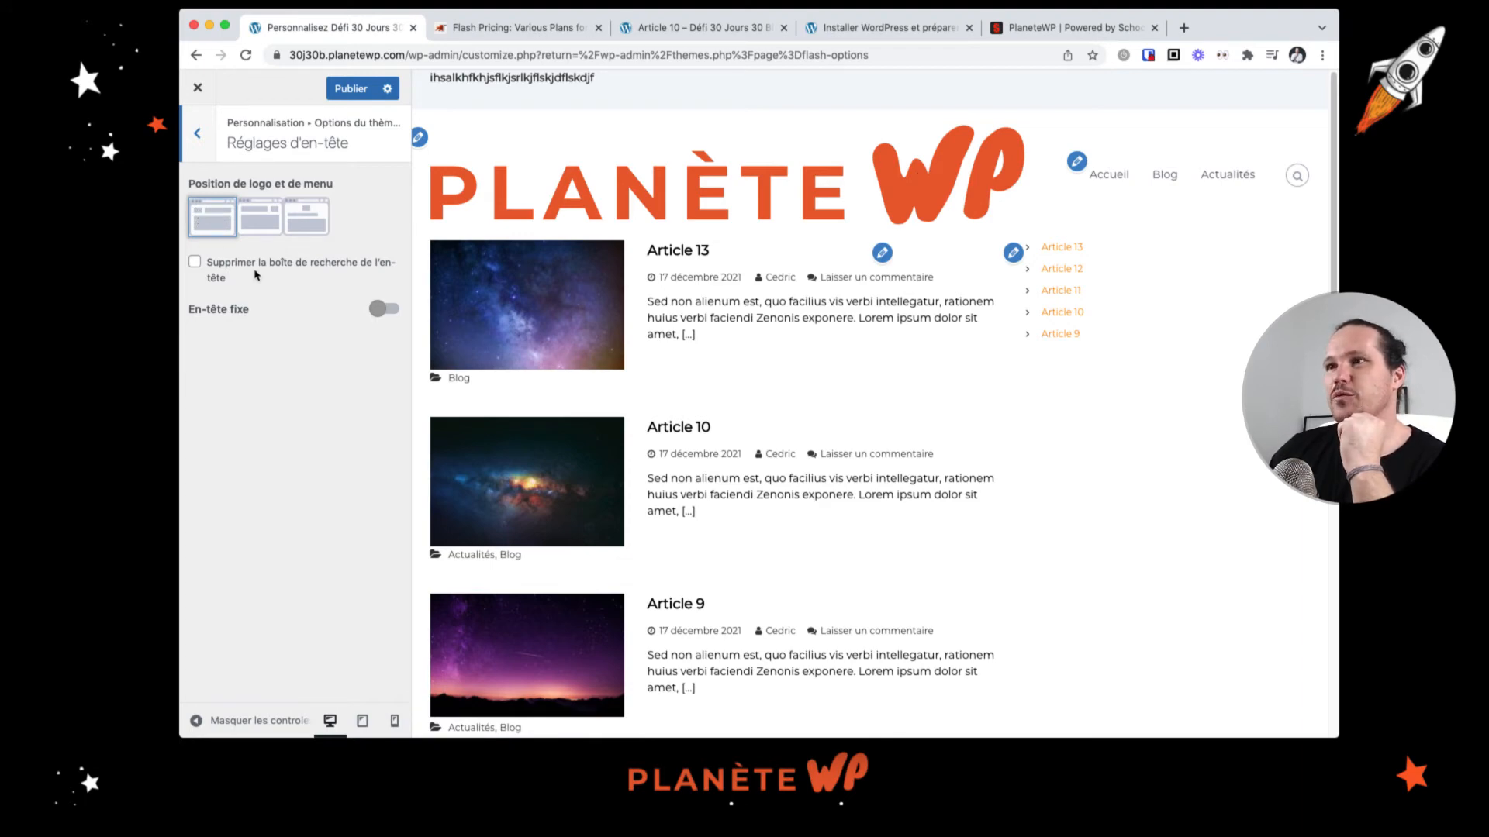
Step: Open and close the header search box in the site preview
click(1297, 177)
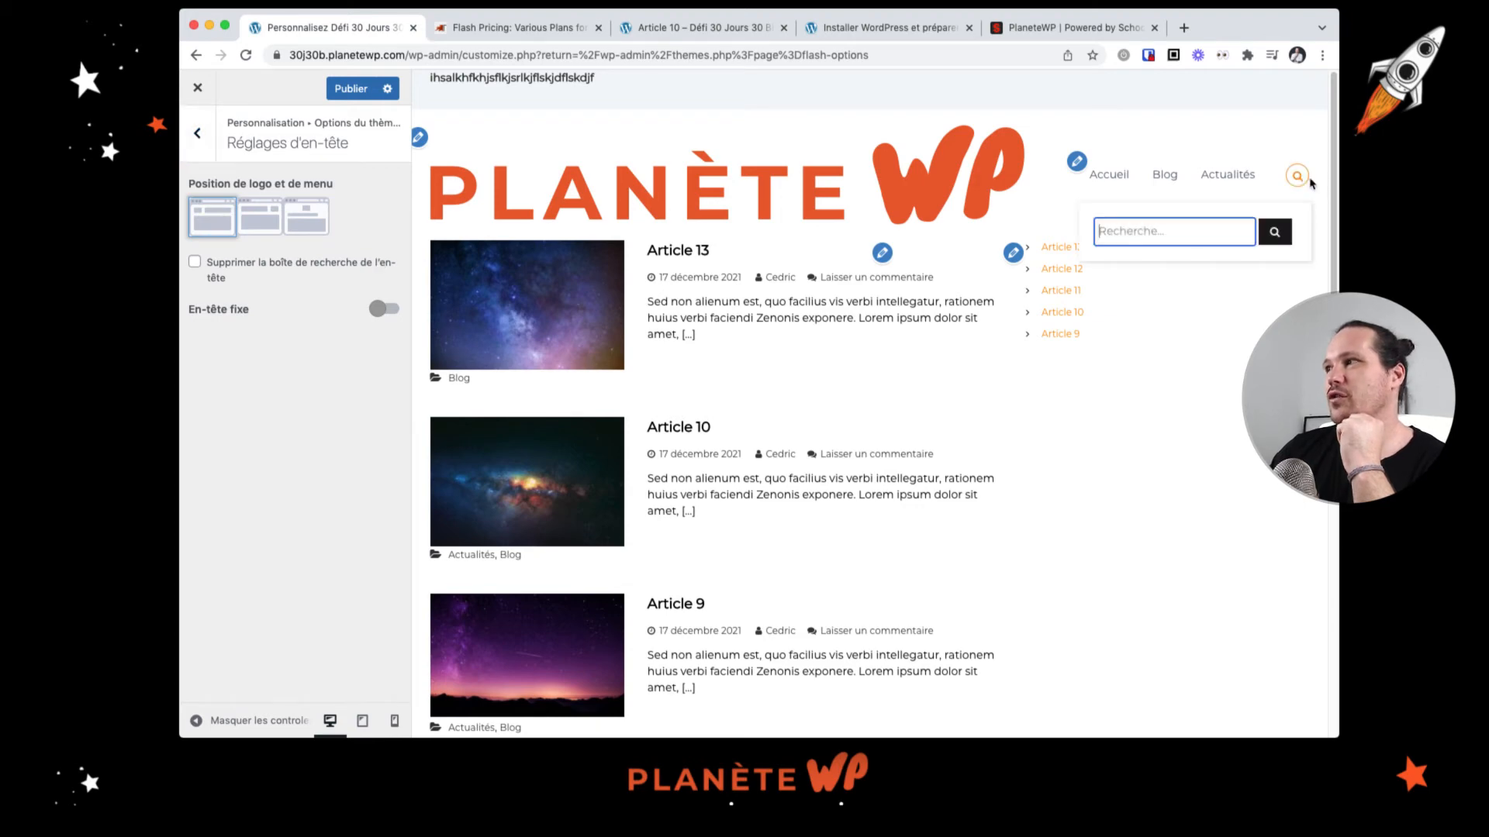
click(1300, 178)
click(1301, 179)
click(1301, 179)
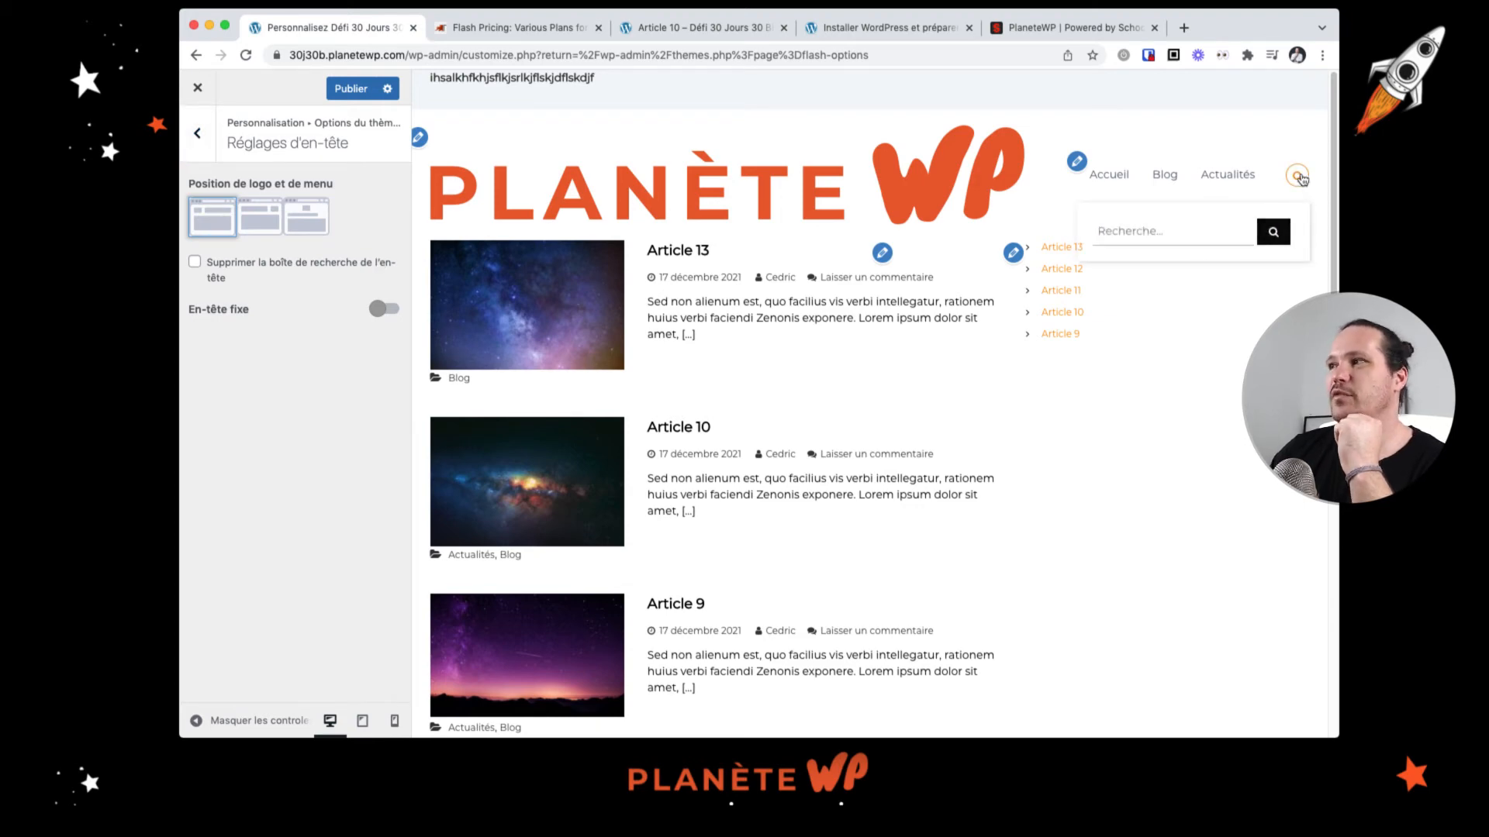
Step: Hide the header search box in the header settings
click(194, 263)
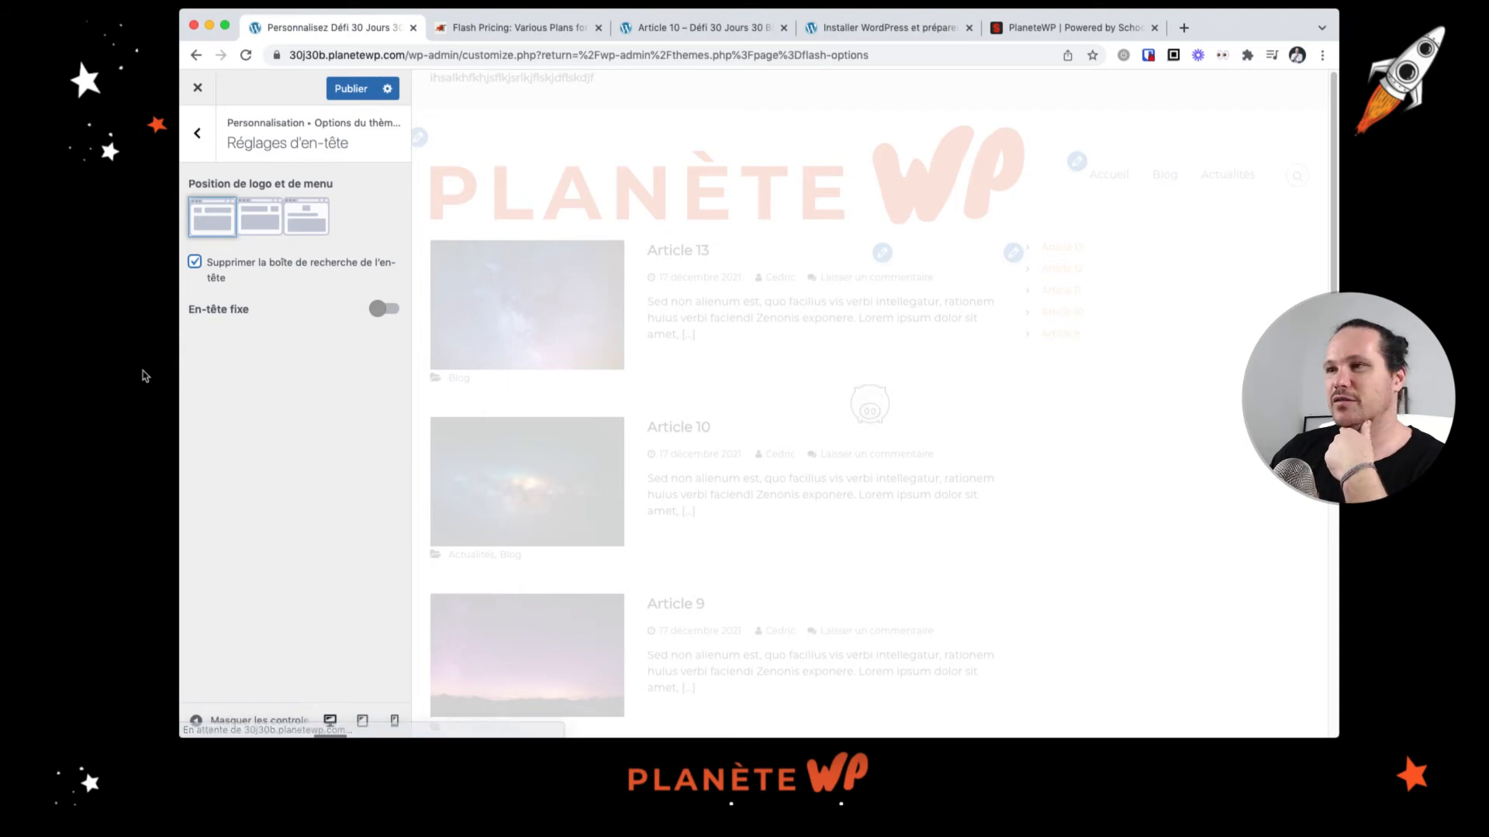
scroll(749, 361, down, 10)
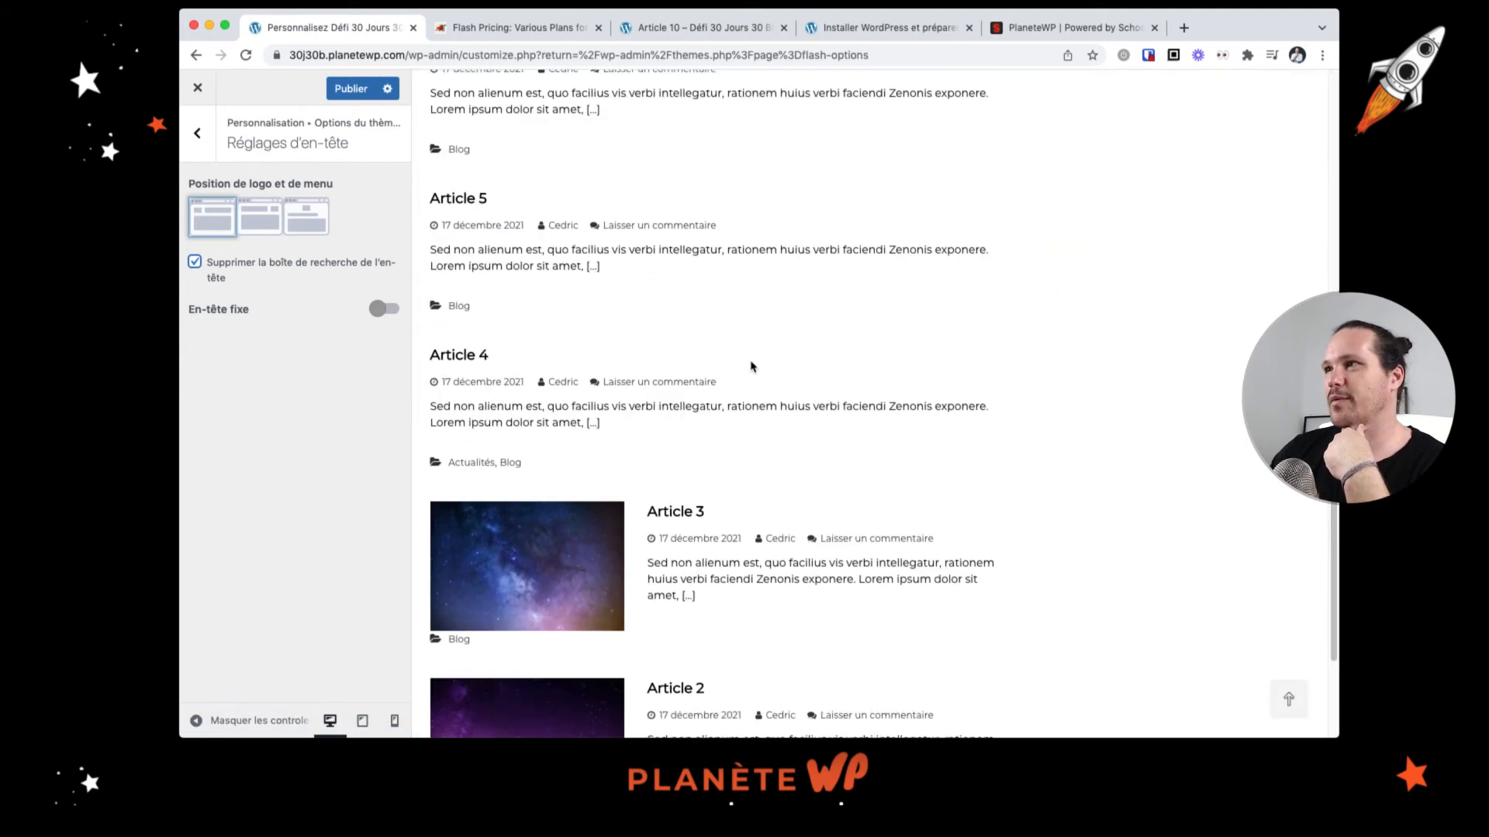
scroll(750, 365, up, 10)
Step: Enable the fixed header option
click(384, 308)
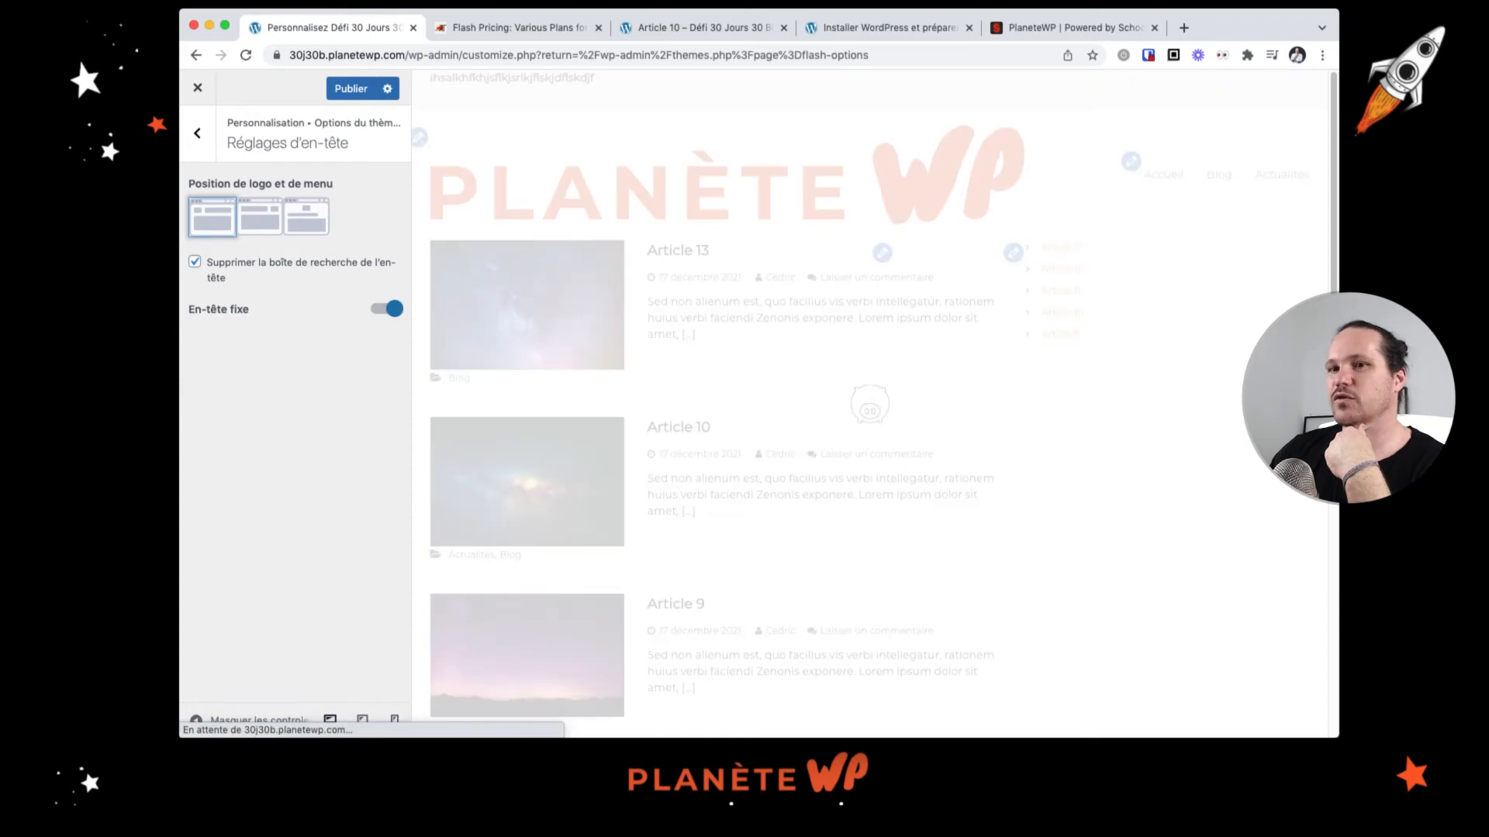
scroll(727, 313, down, 7)
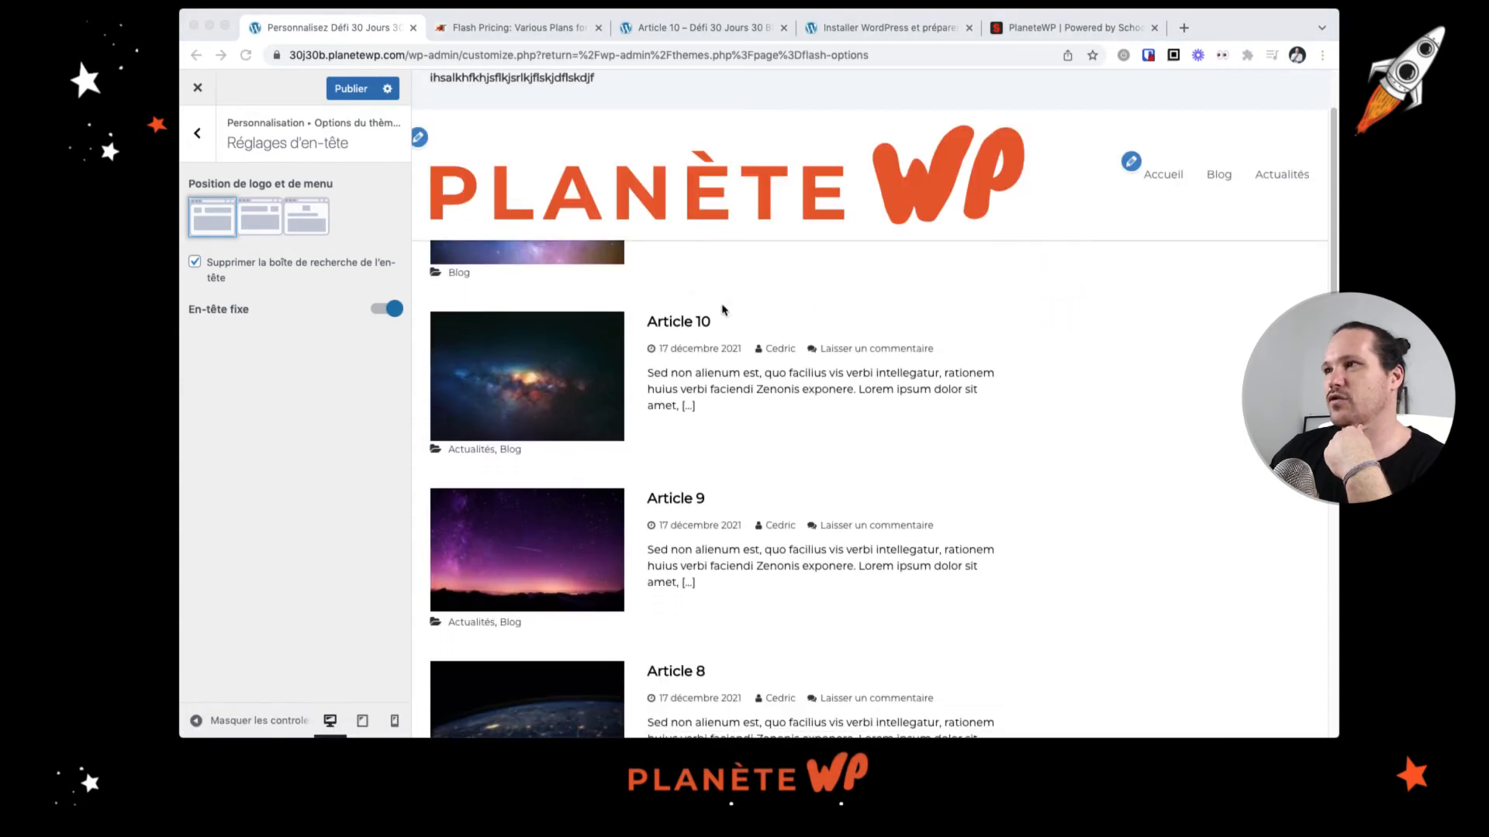
scroll(722, 309, down, 8)
scroll(725, 310, up, 9)
scroll(725, 310, up, 7)
scroll(725, 310, down, 15)
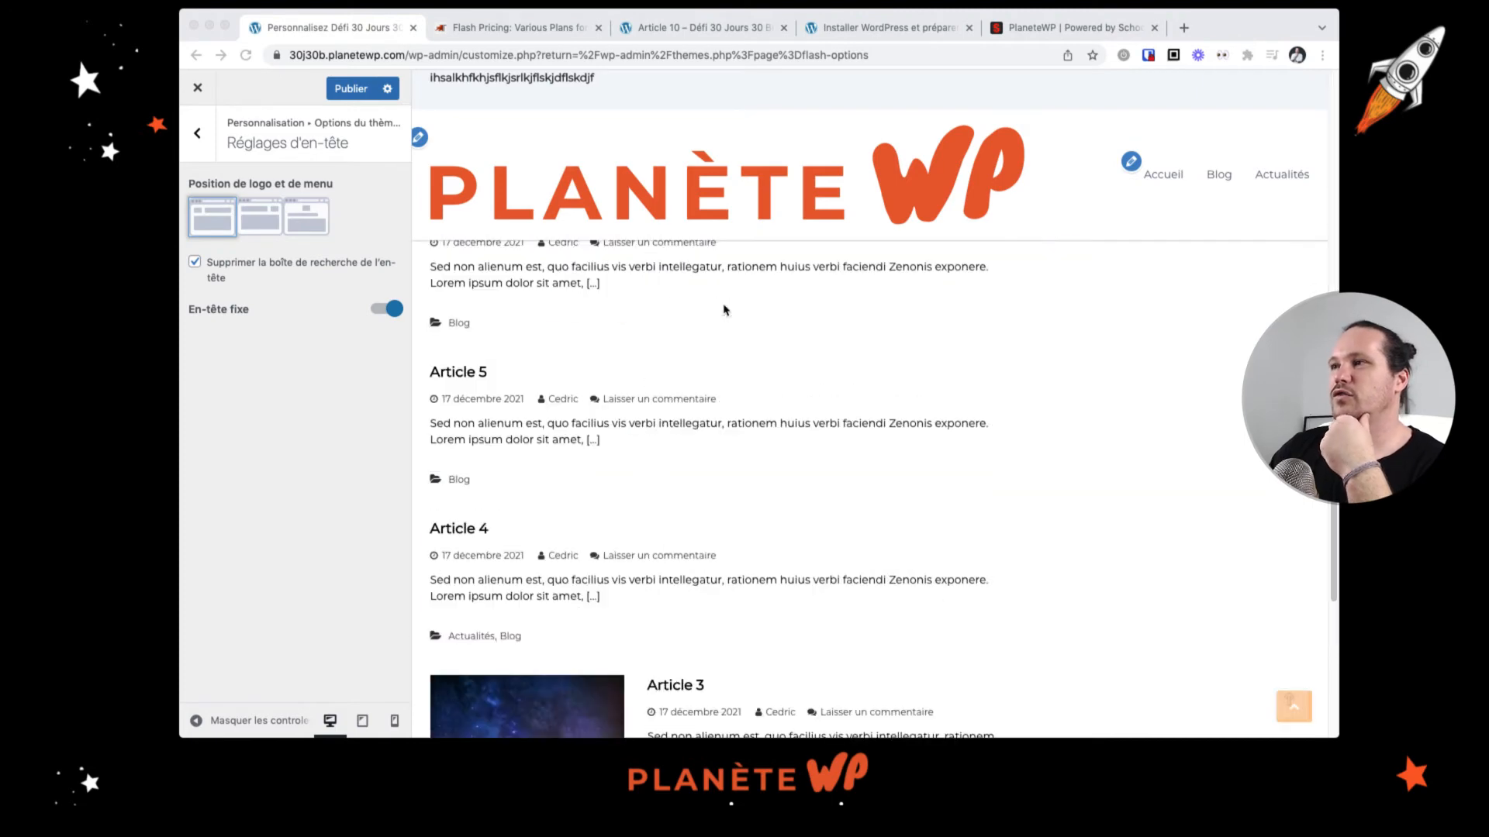
scroll(726, 307, up, 15)
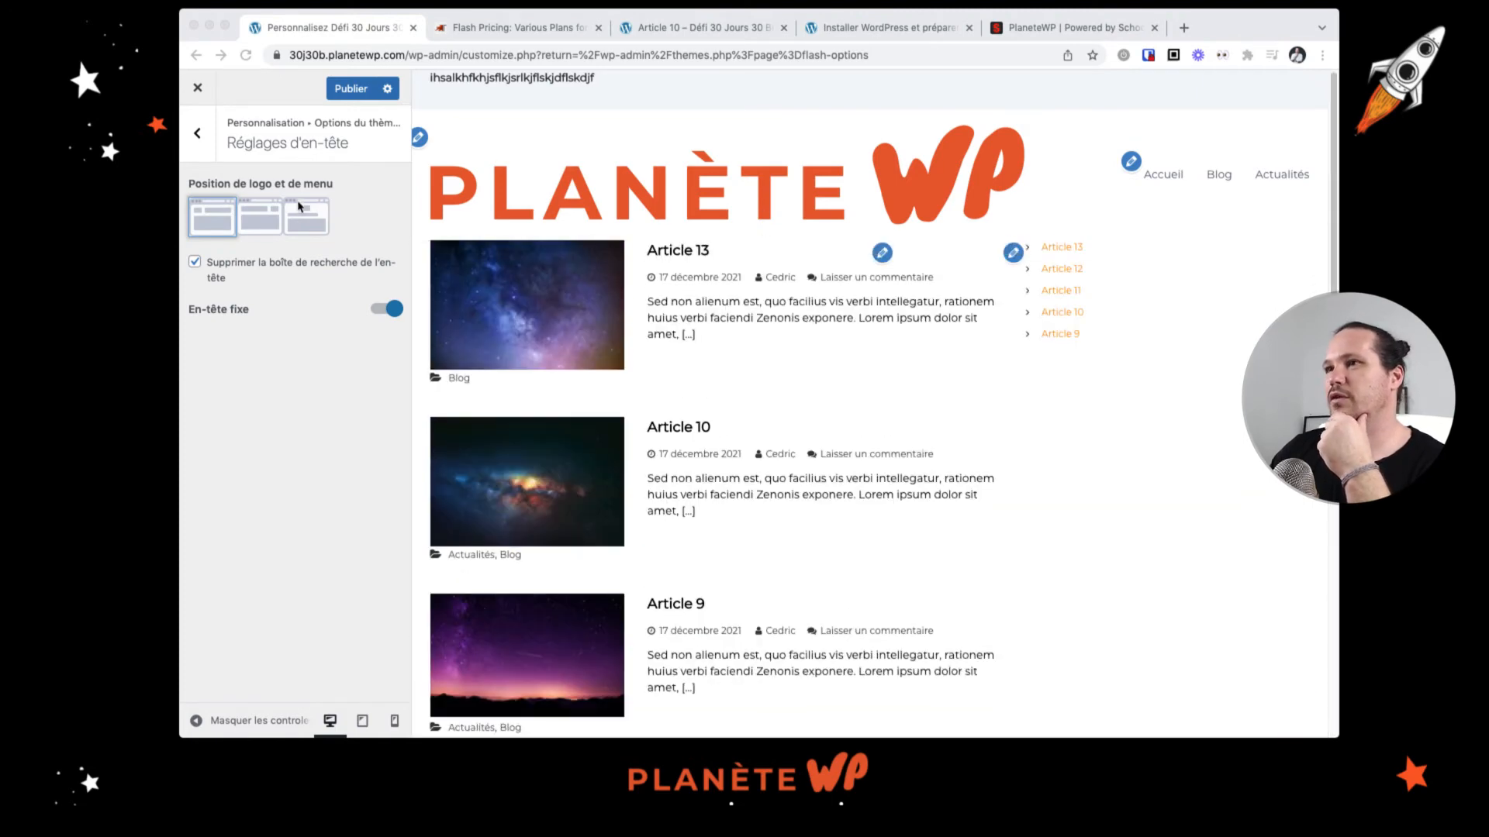
Step: Switch the logo and menu position to the second layout, with the menu before the logo
click(262, 220)
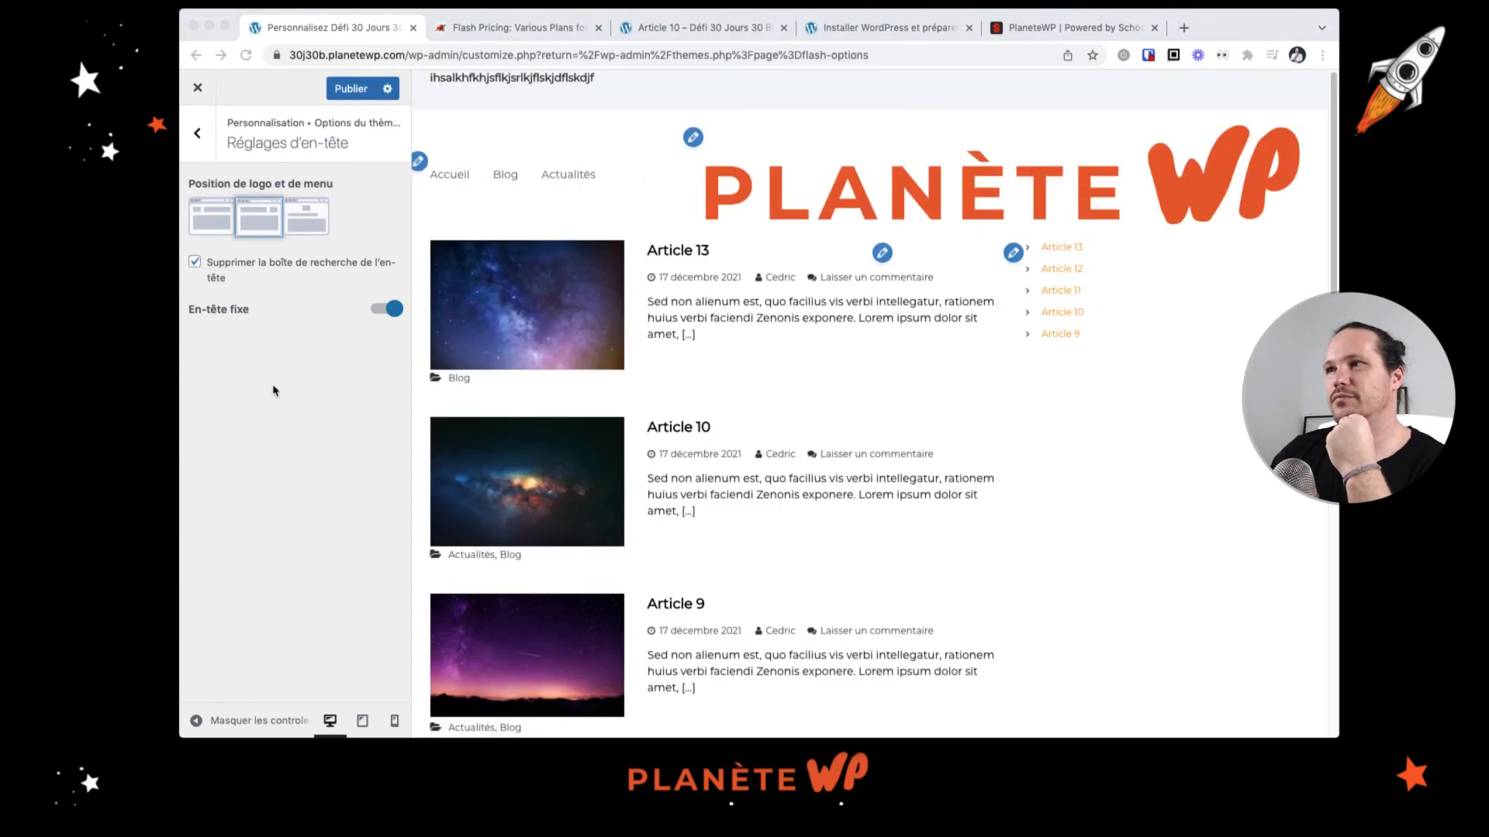
scroll(969, 292, down, 5)
scroll(978, 292, up, 5)
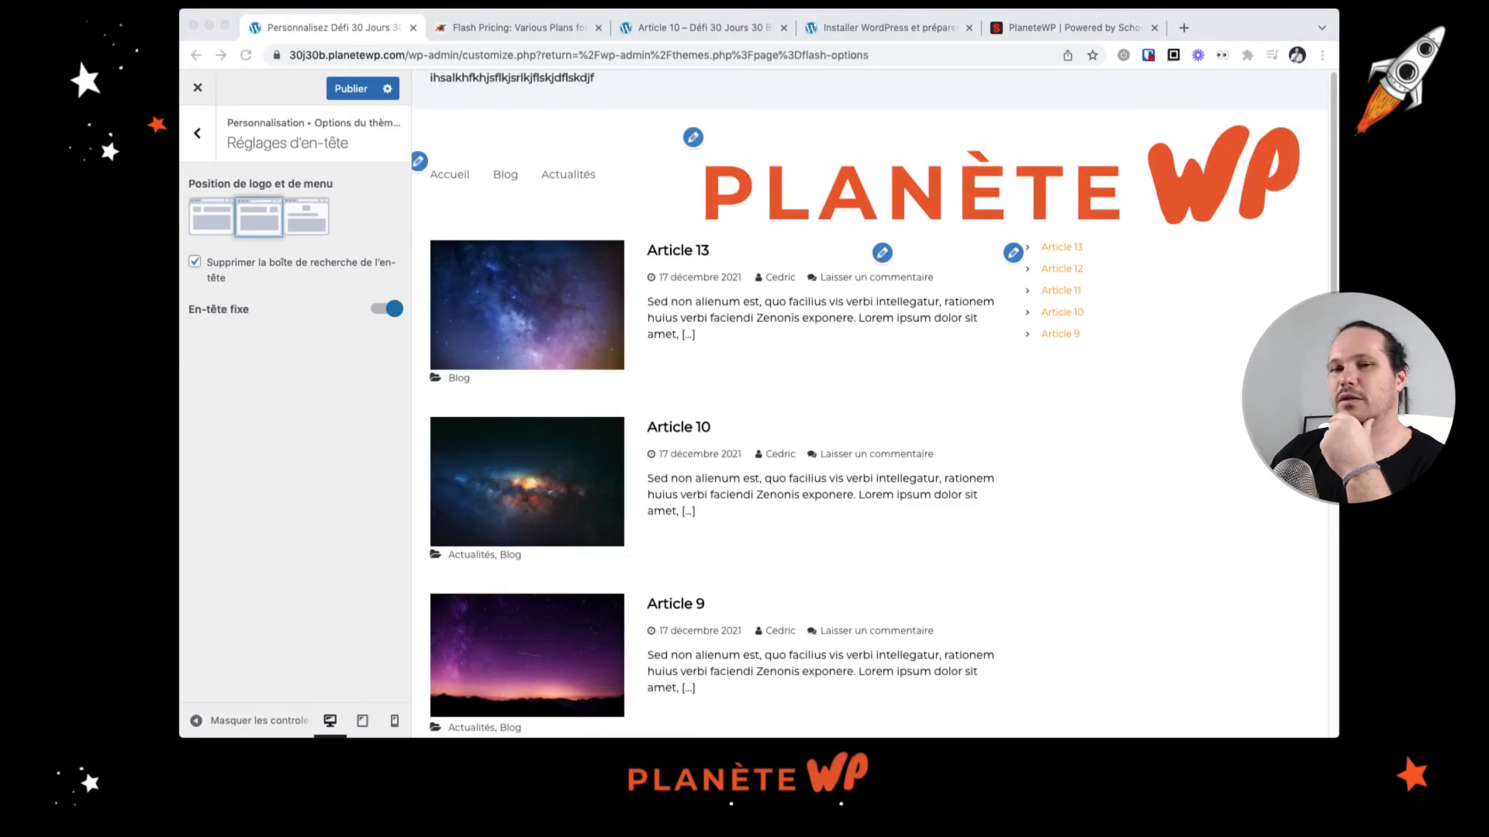
Step: Switch the logo and menu position to the third layout, with the logo centred above the menu
click(305, 215)
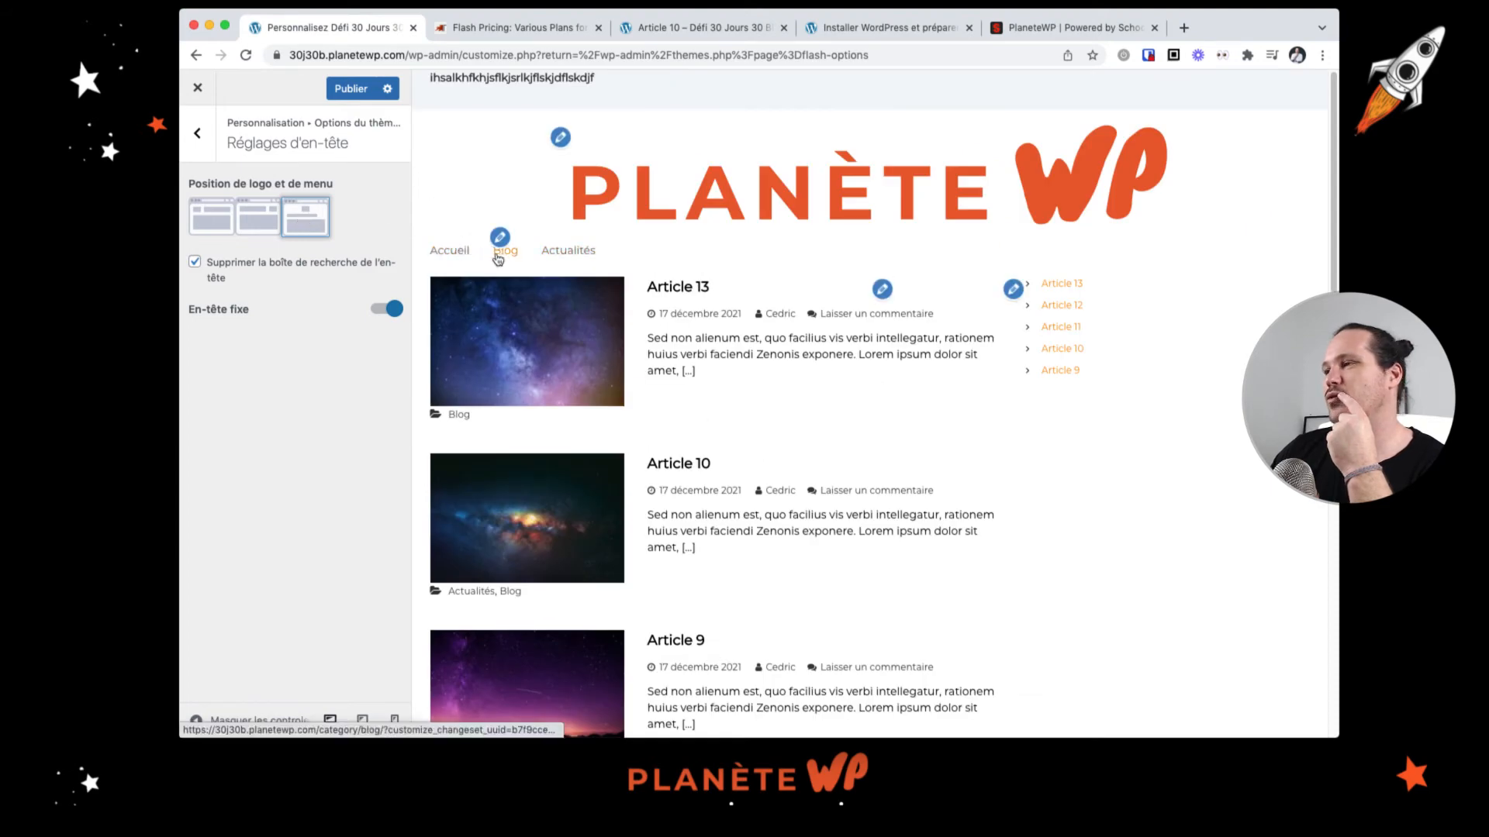
scroll(897, 265, down, 5)
scroll(897, 265, up, 5)
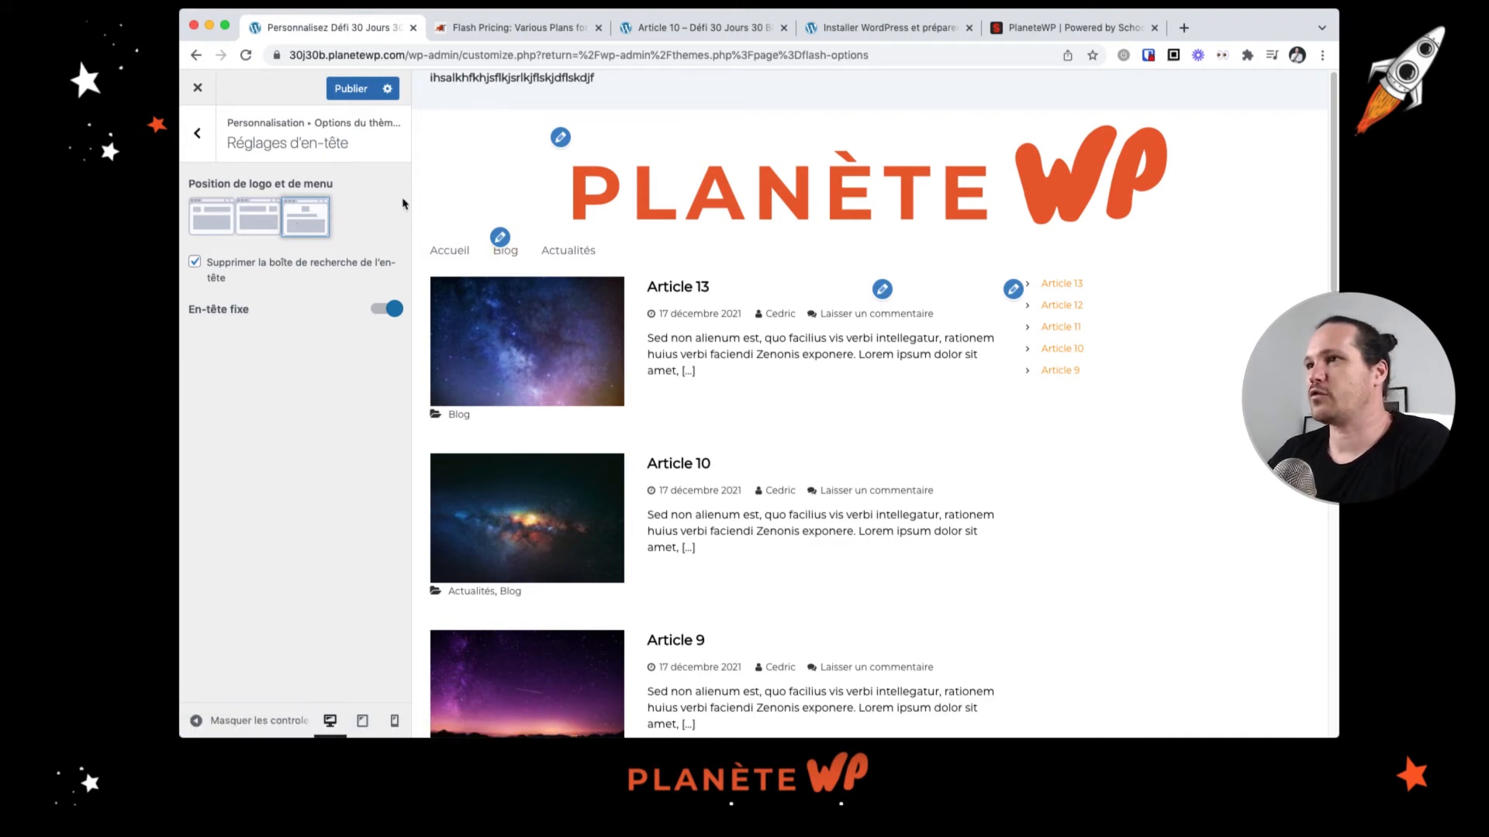
Step: Open the page header settings, preview Article 13, and remove the breadcrumb from the page header
click(200, 135)
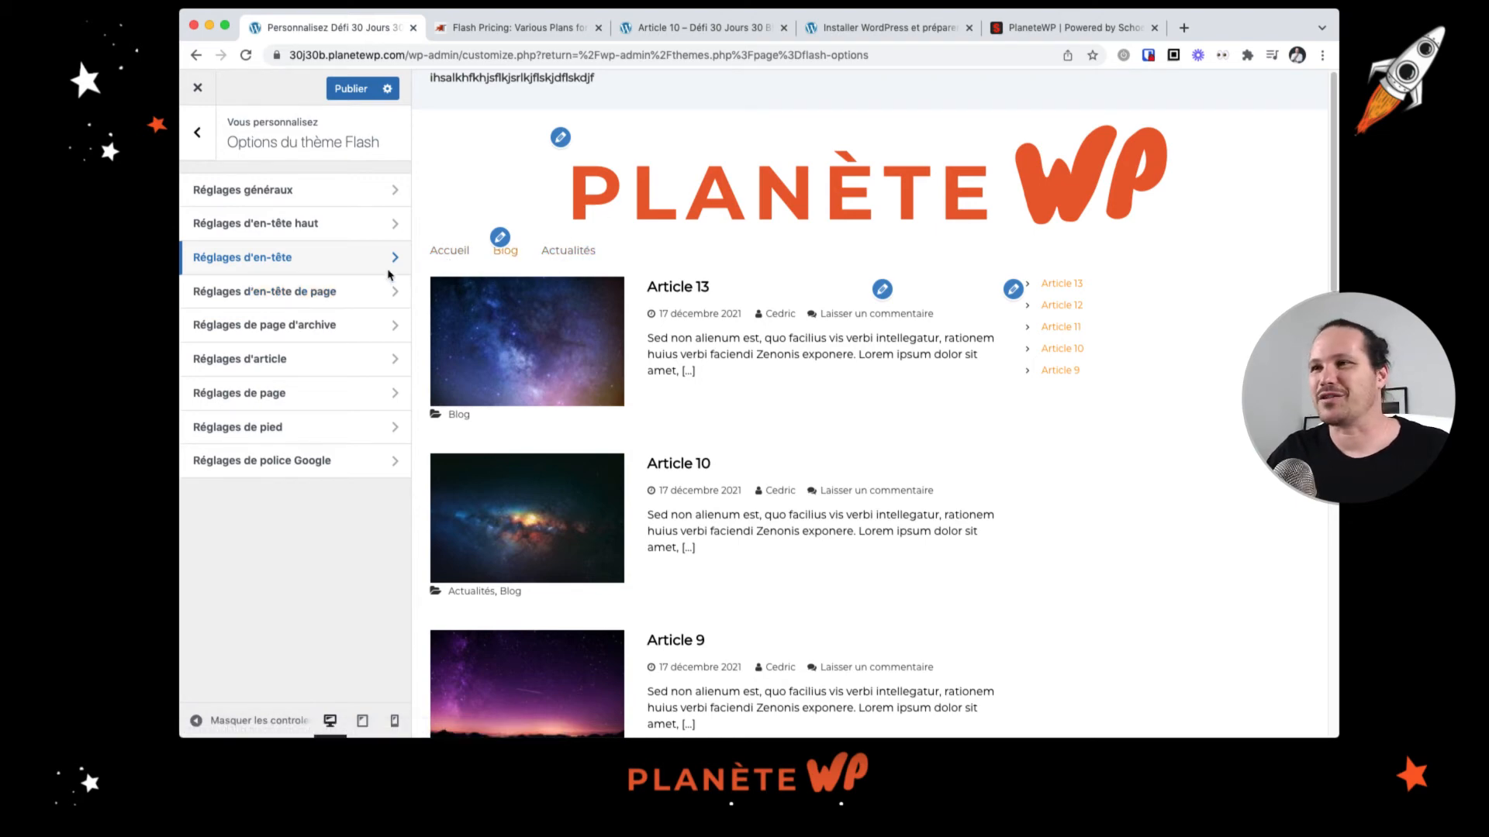
click(335, 298)
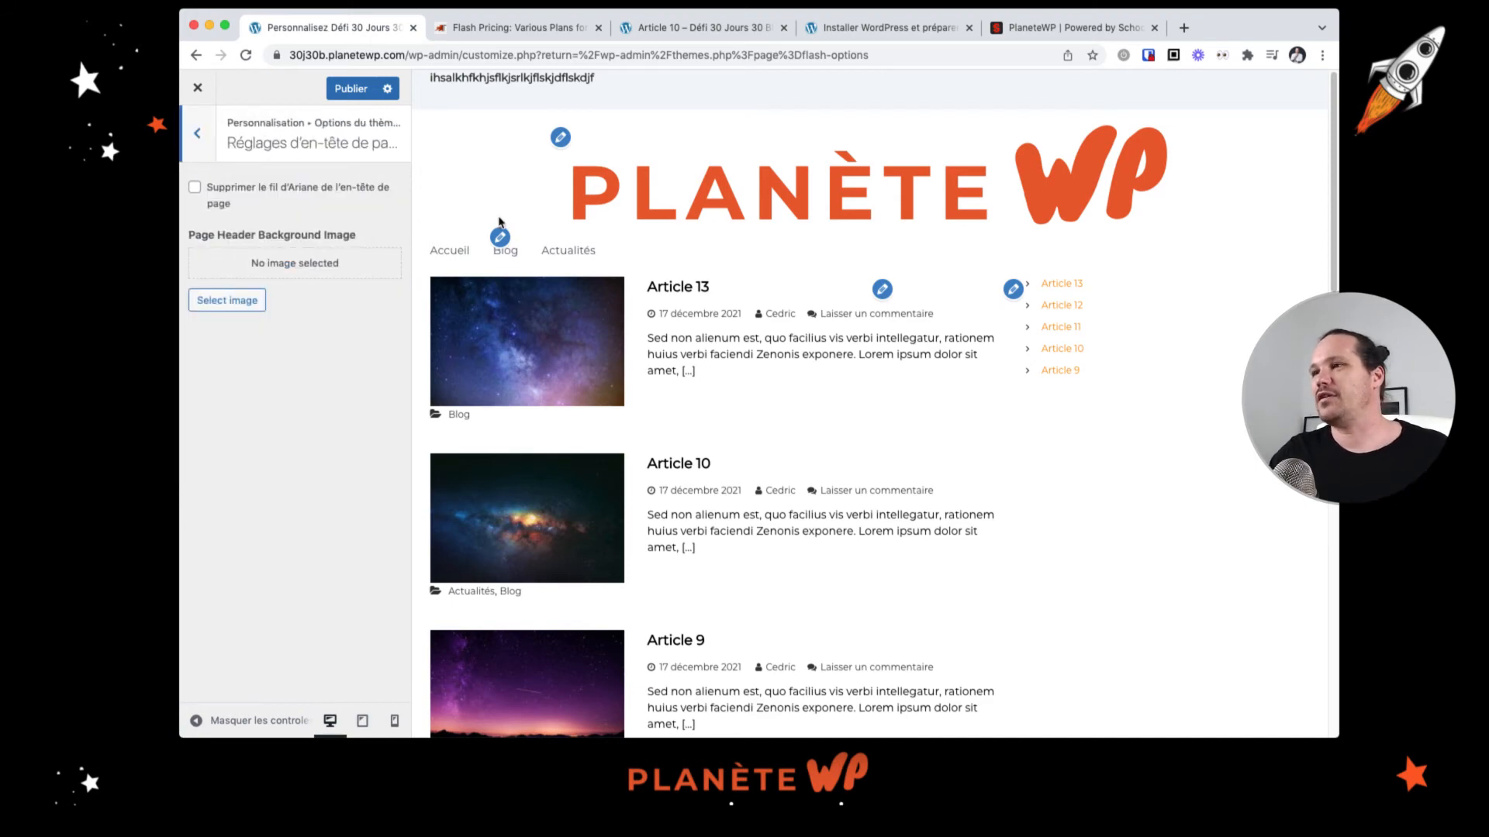
click(698, 287)
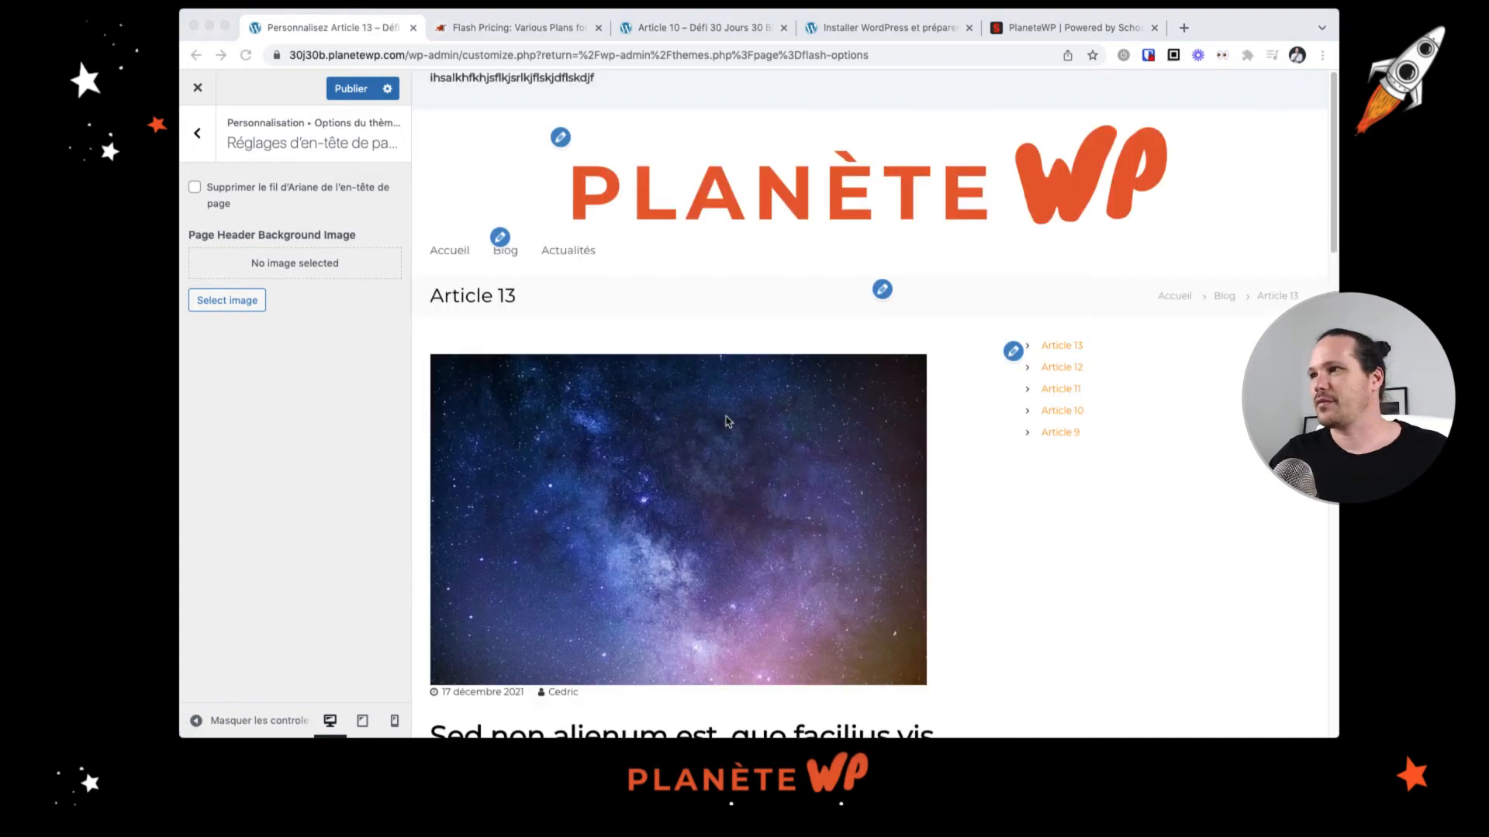
click(1190, 344)
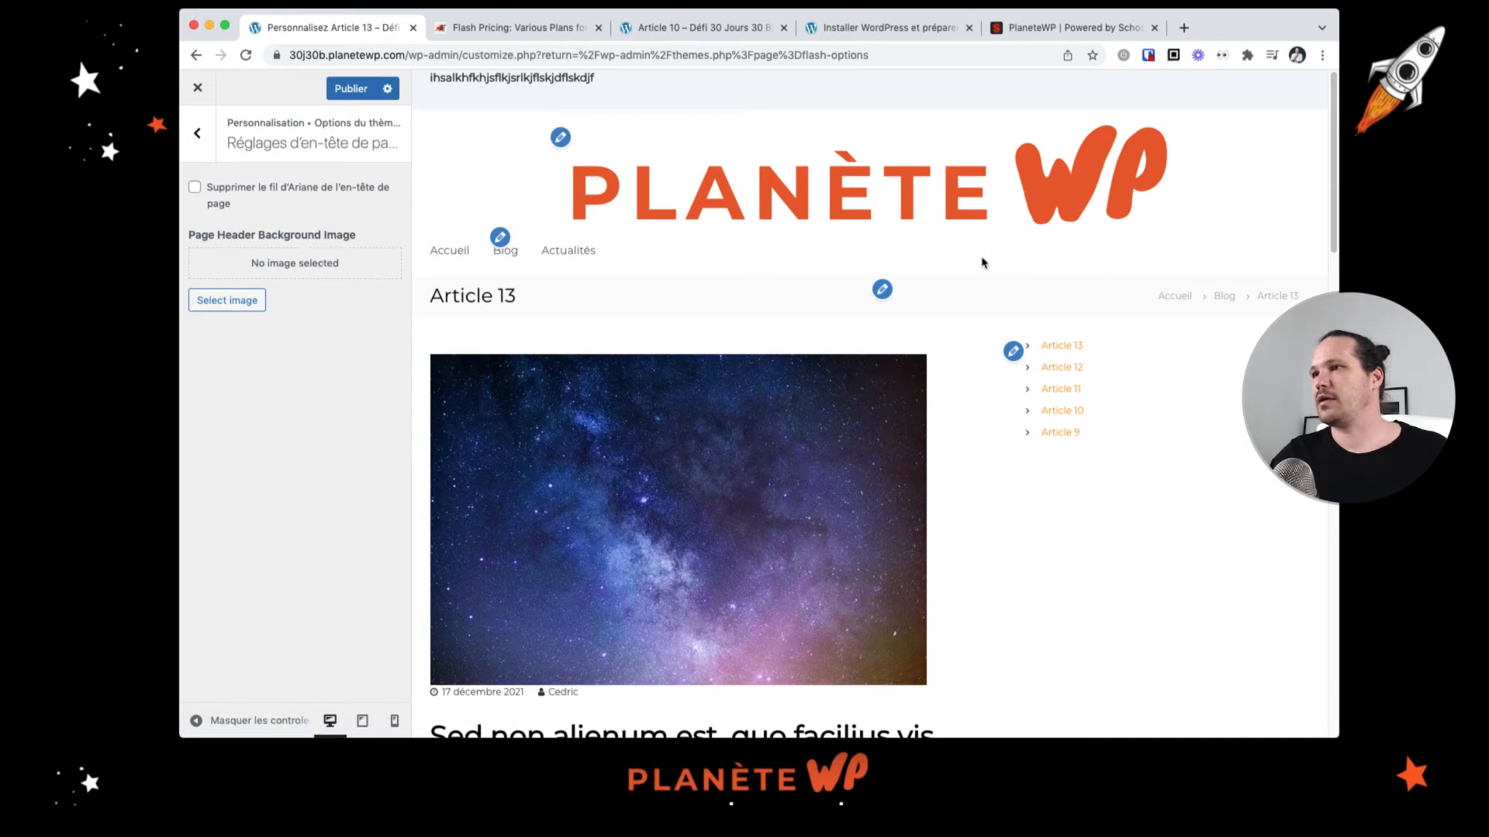
click(270, 192)
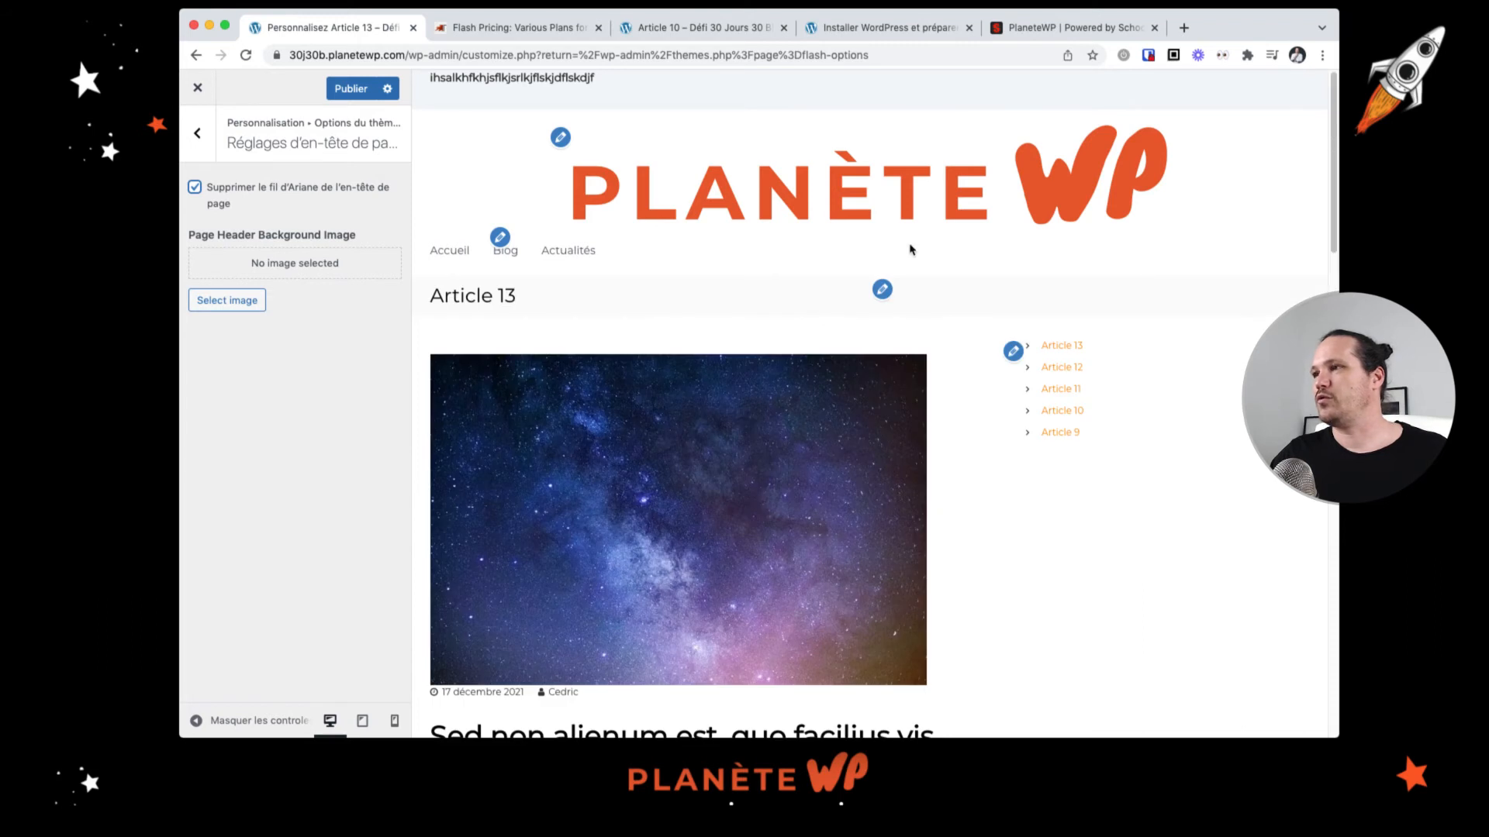
Step: Open the archive page settings and navigate the preview to the Blog category
click(200, 134)
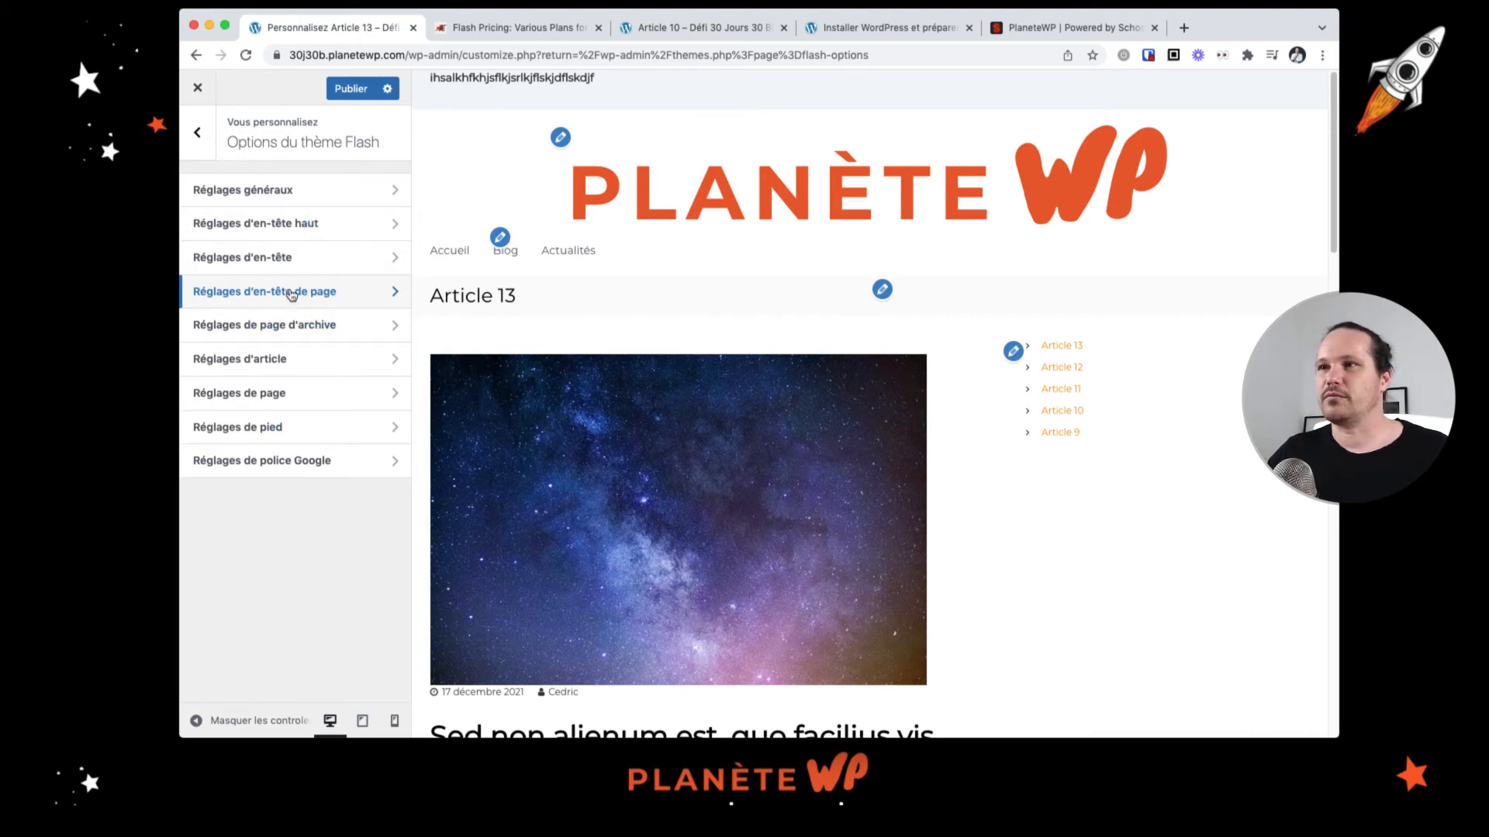
click(339, 334)
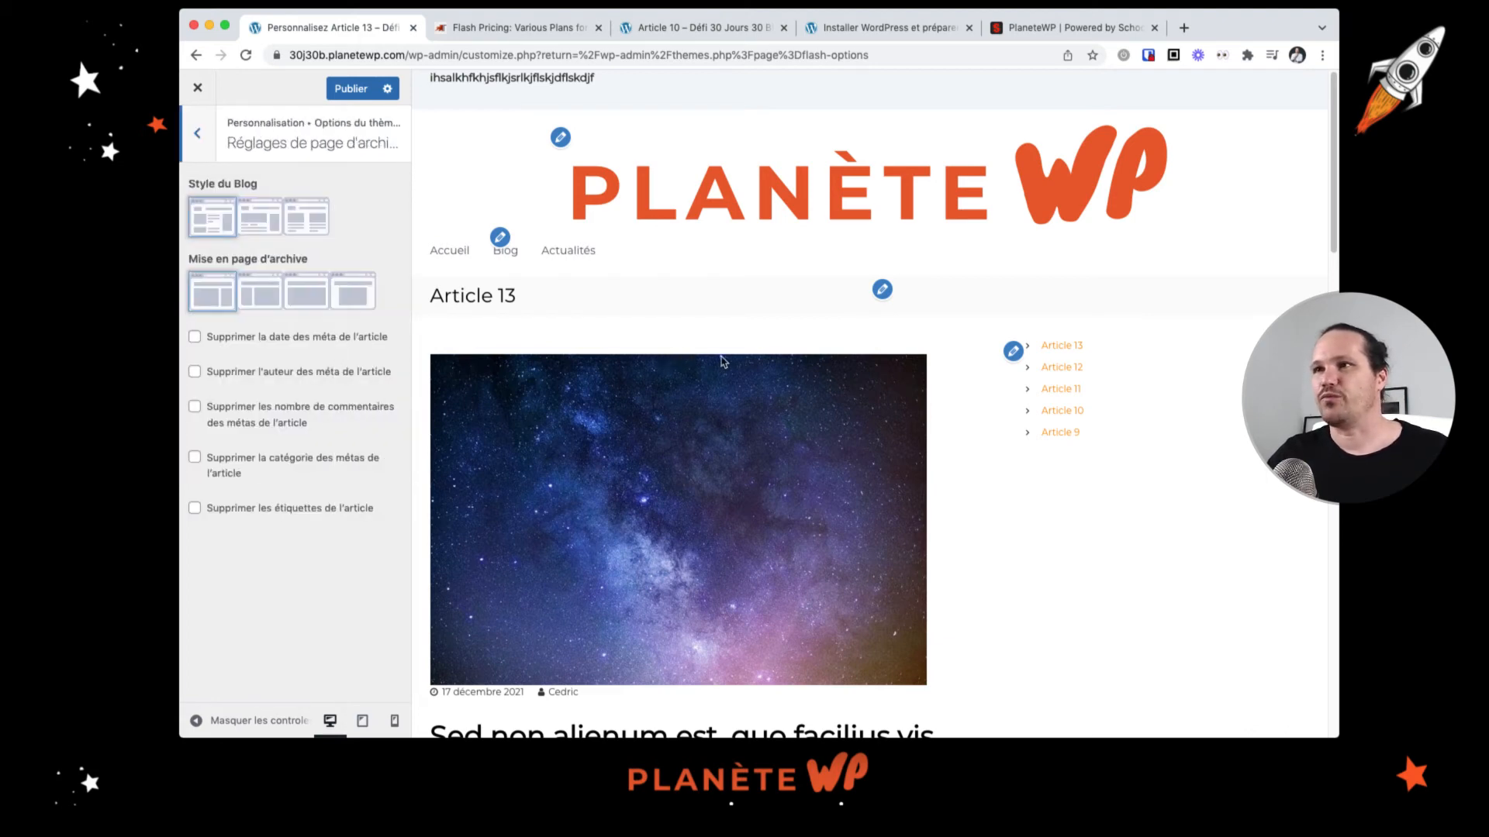
scroll(721, 360, down, 5)
scroll(721, 360, up, 5)
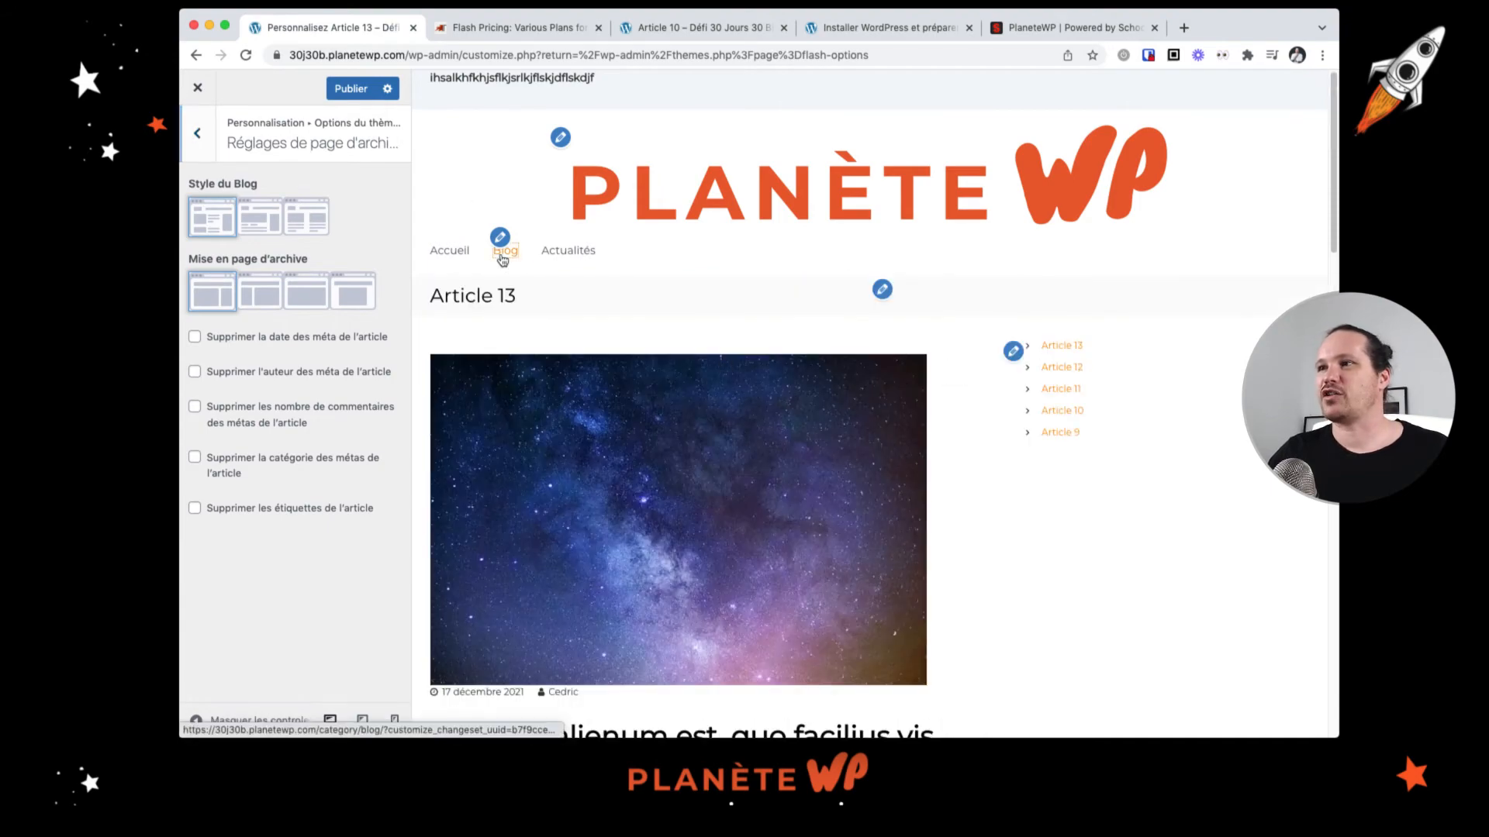
click(502, 256)
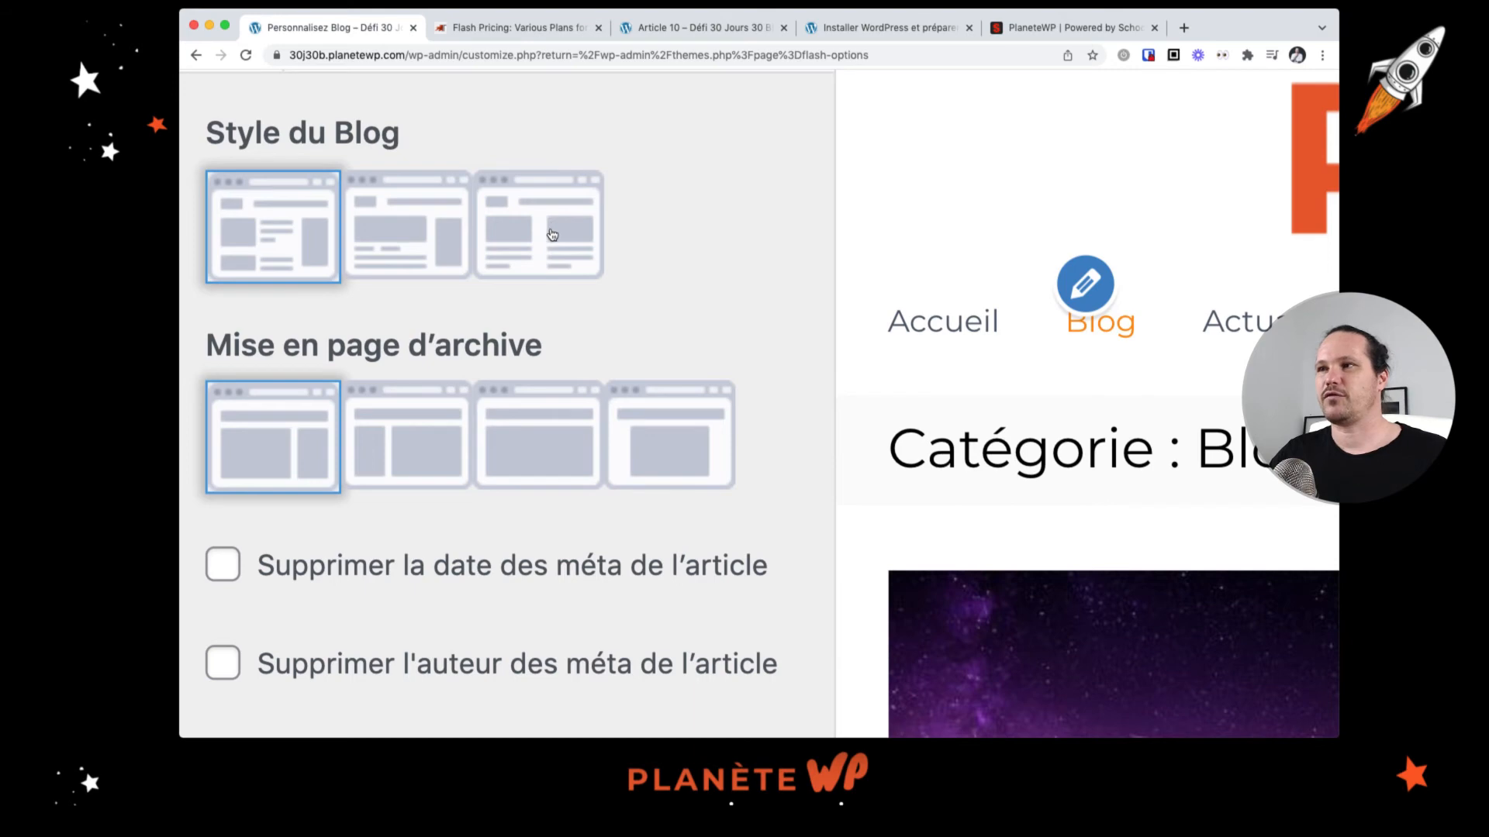
Step: Hide the comment count from the article meta on archive pages
scroll(551, 255, down, 5)
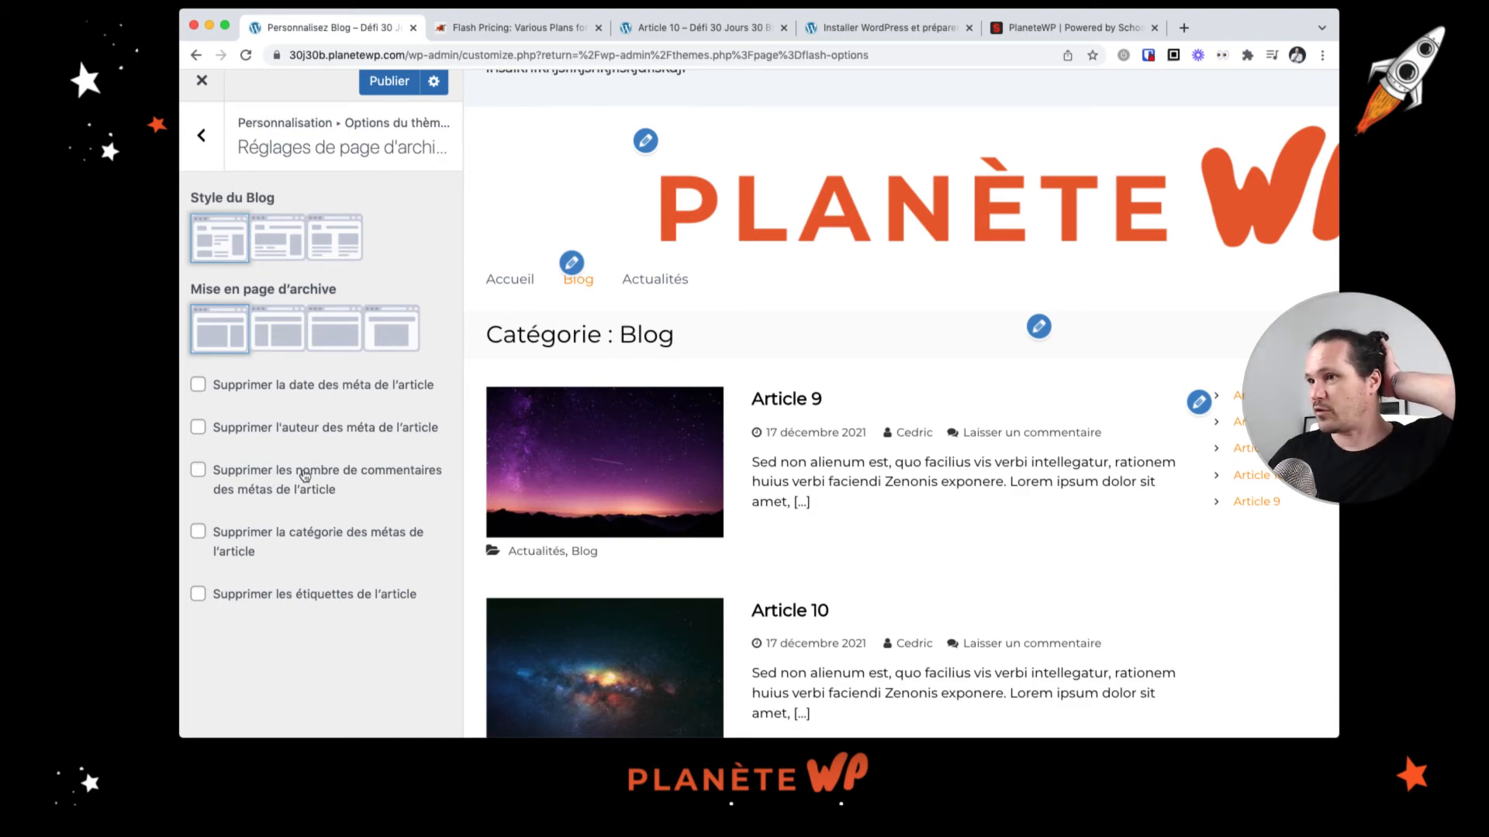
click(198, 471)
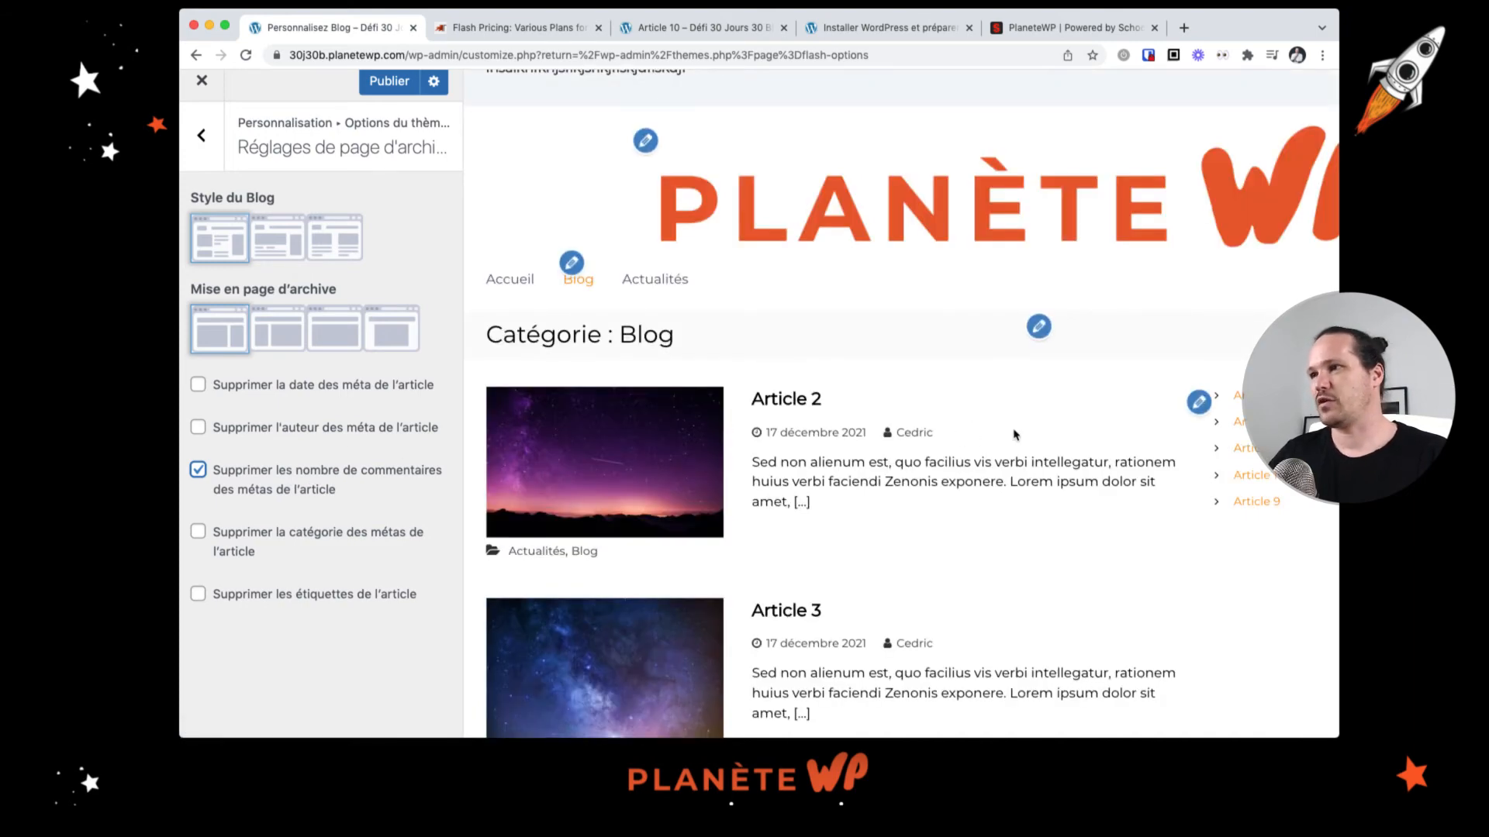
scroll(1017, 556, down, 3)
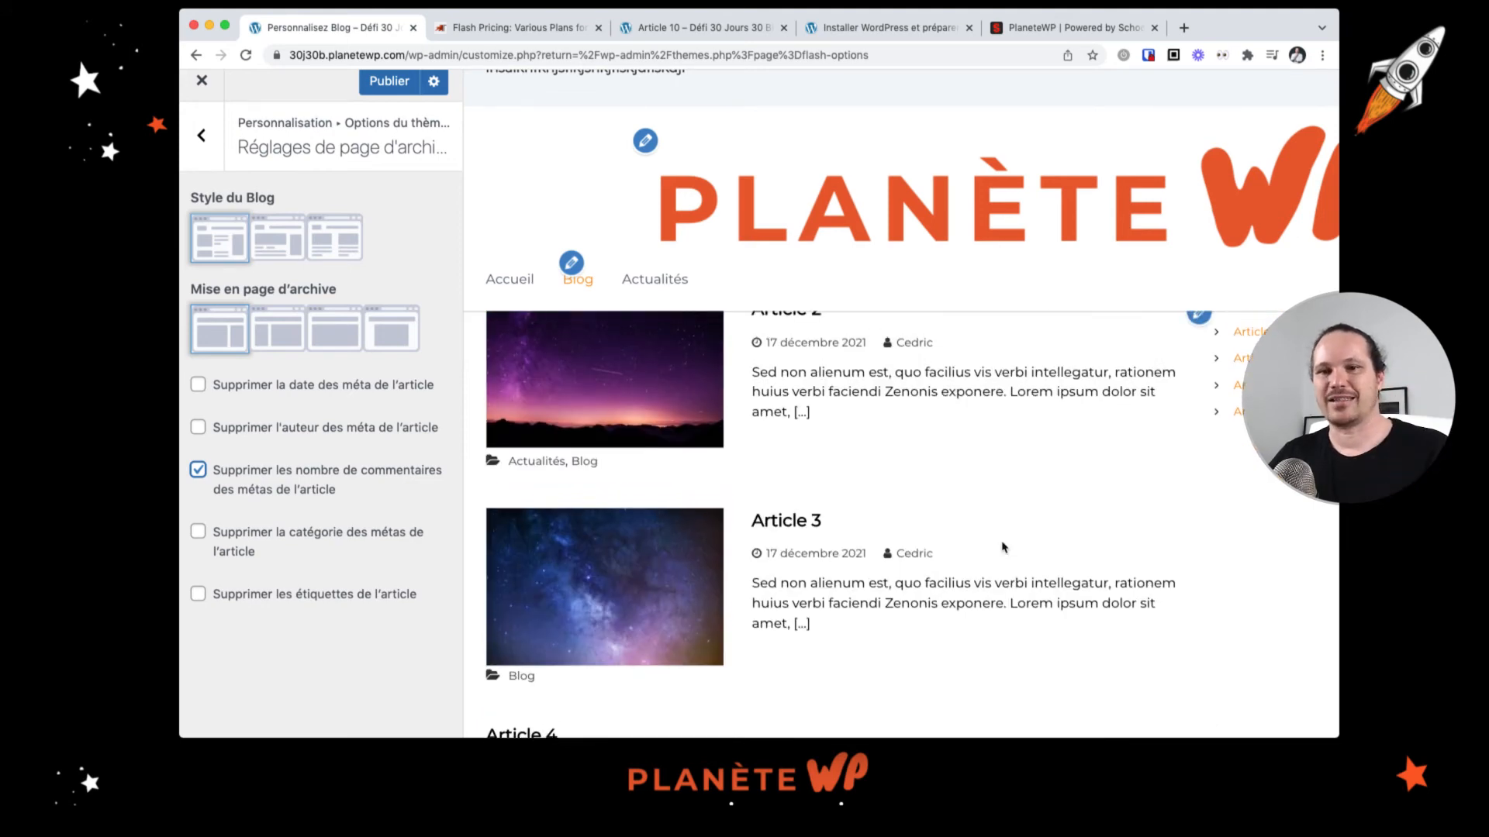
scroll(985, 479, up, 3)
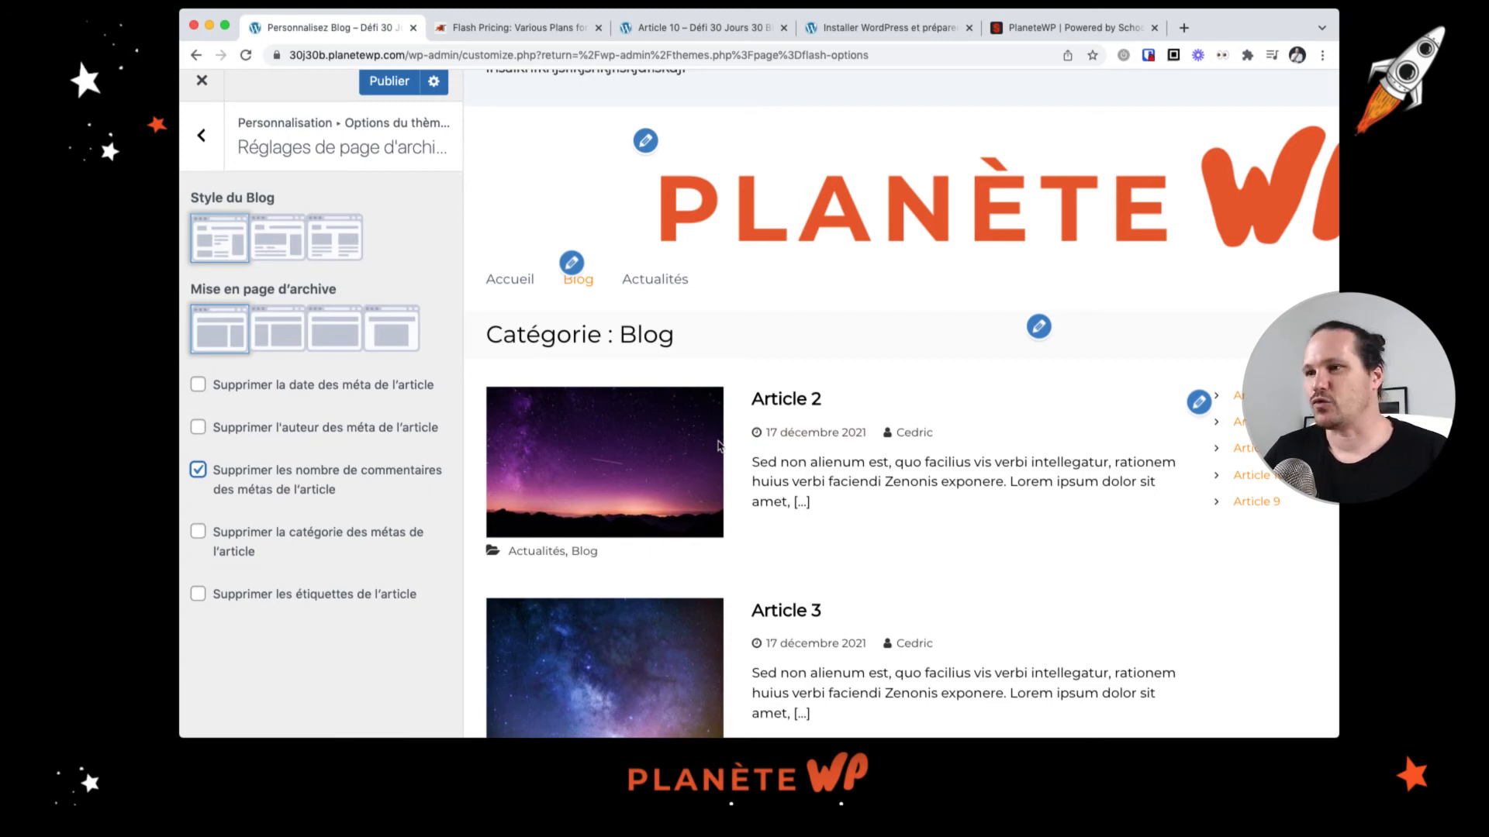
scroll(268, 432, up, 1)
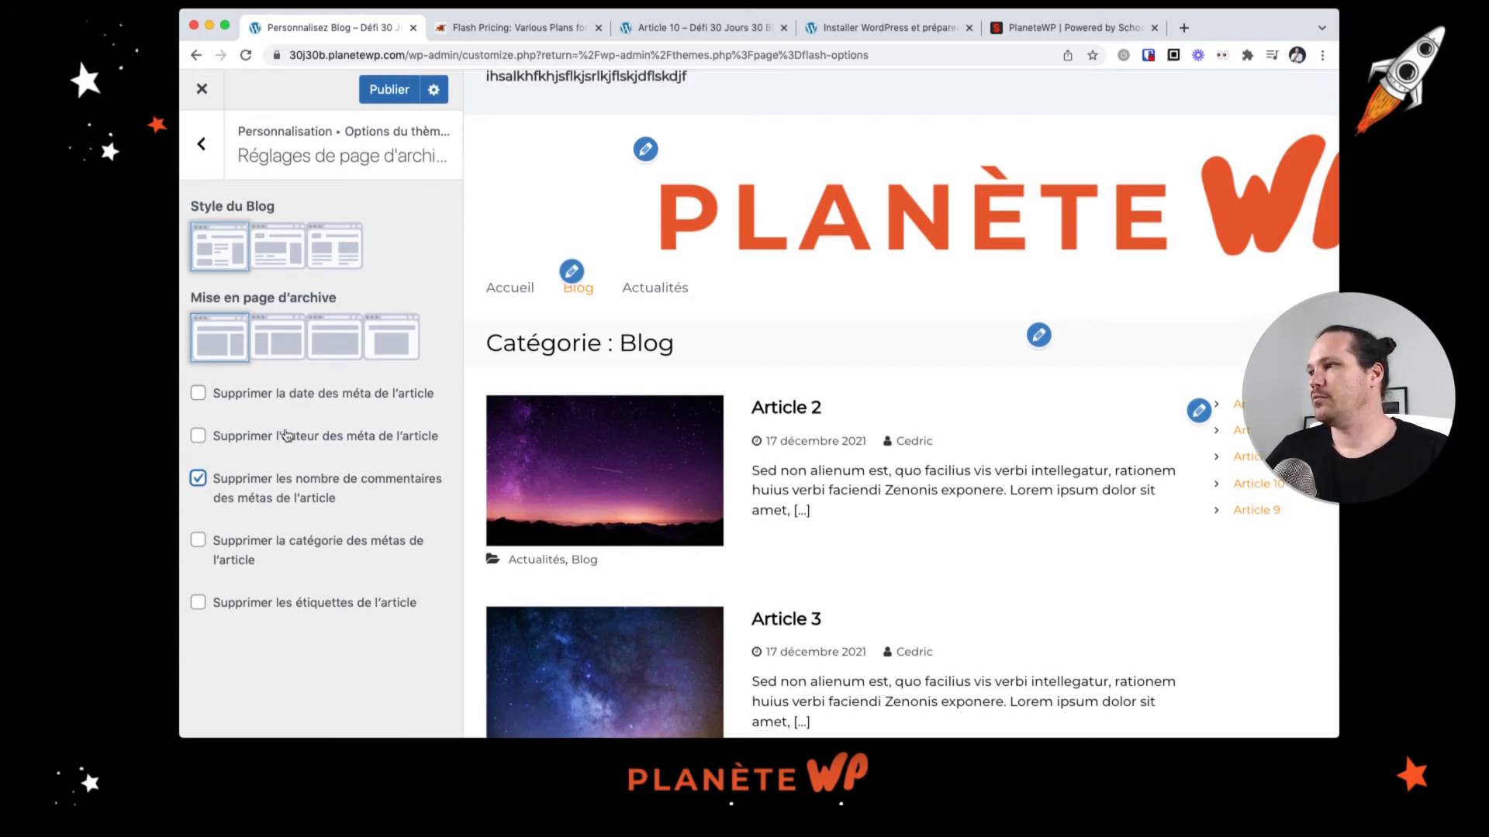
Step: Set the blog style to the second, large-image layout
click(281, 259)
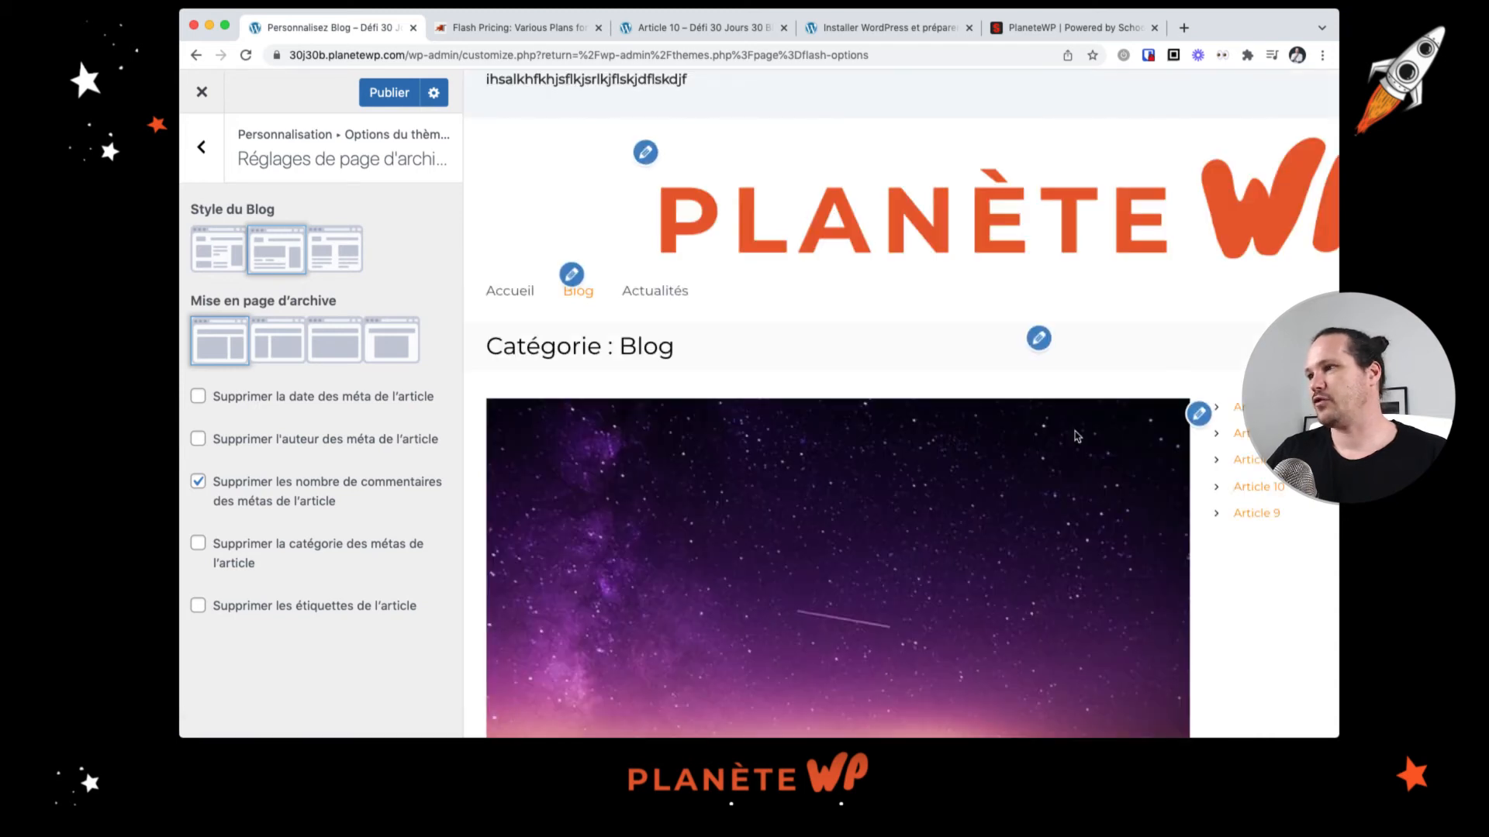
scroll(1075, 441, down, 3)
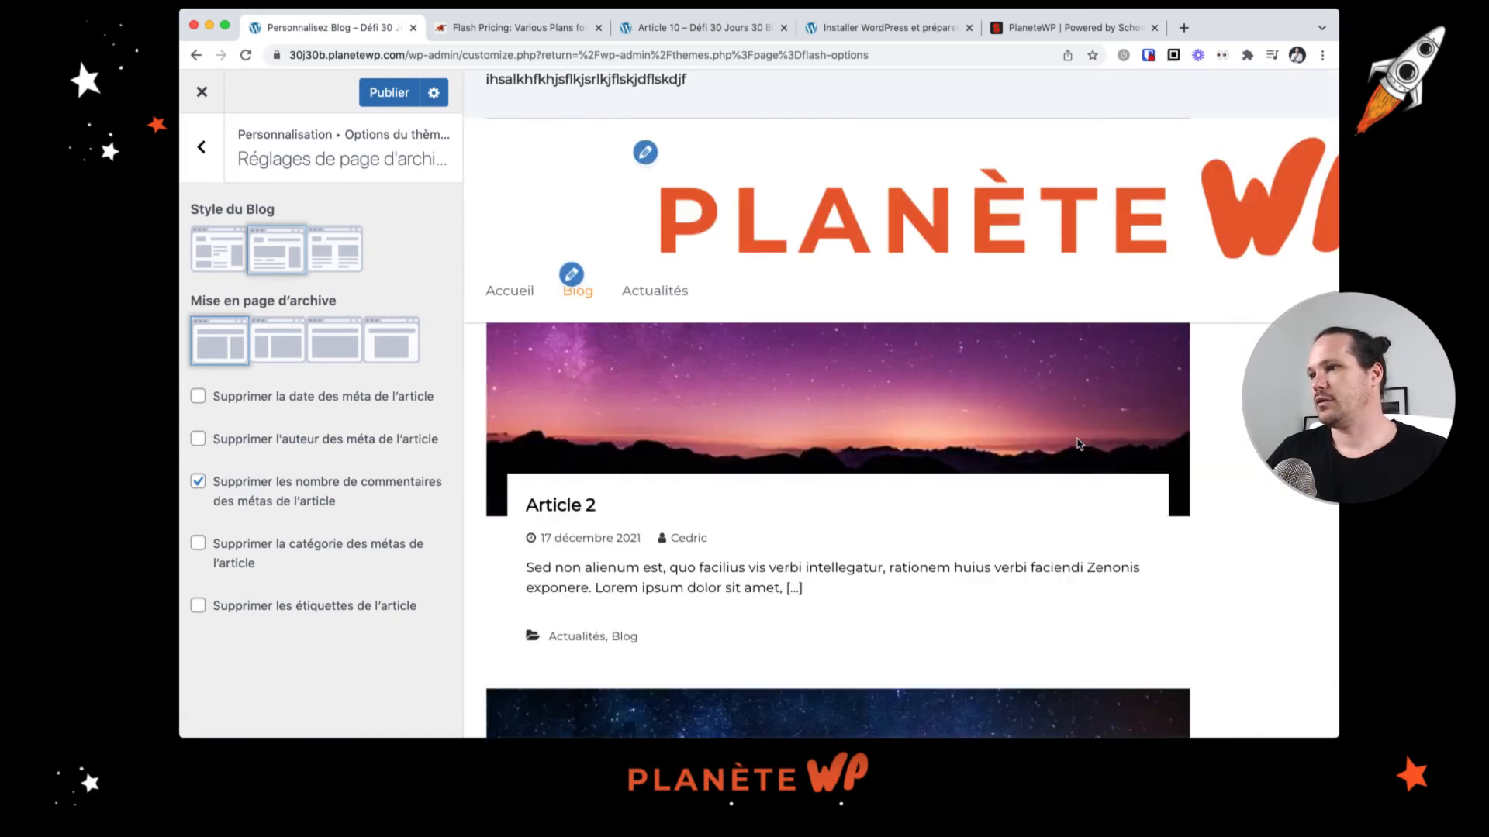
scroll(1077, 442, down, 4)
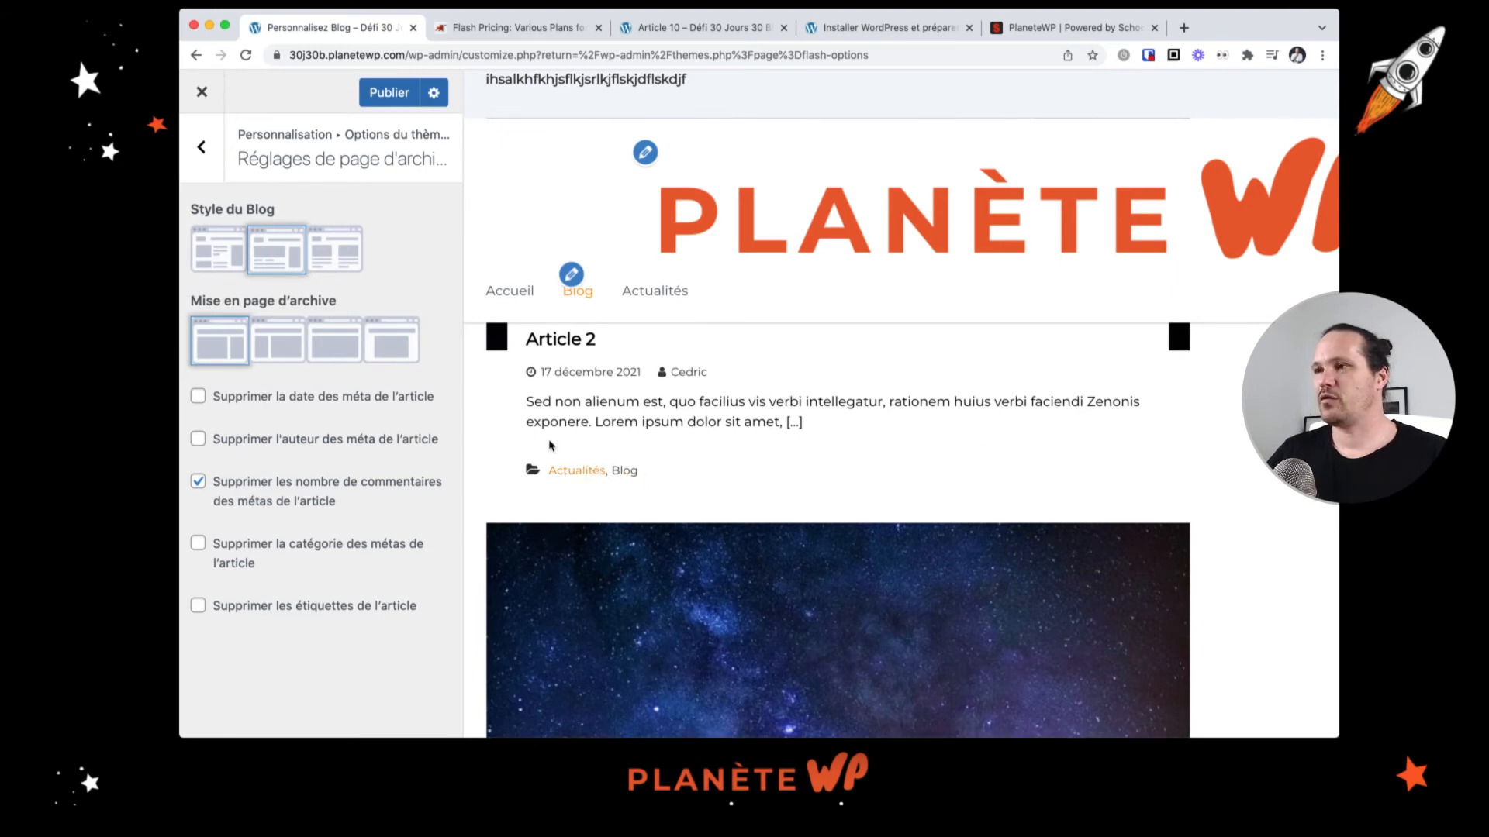
scroll(997, 499, down, 15)
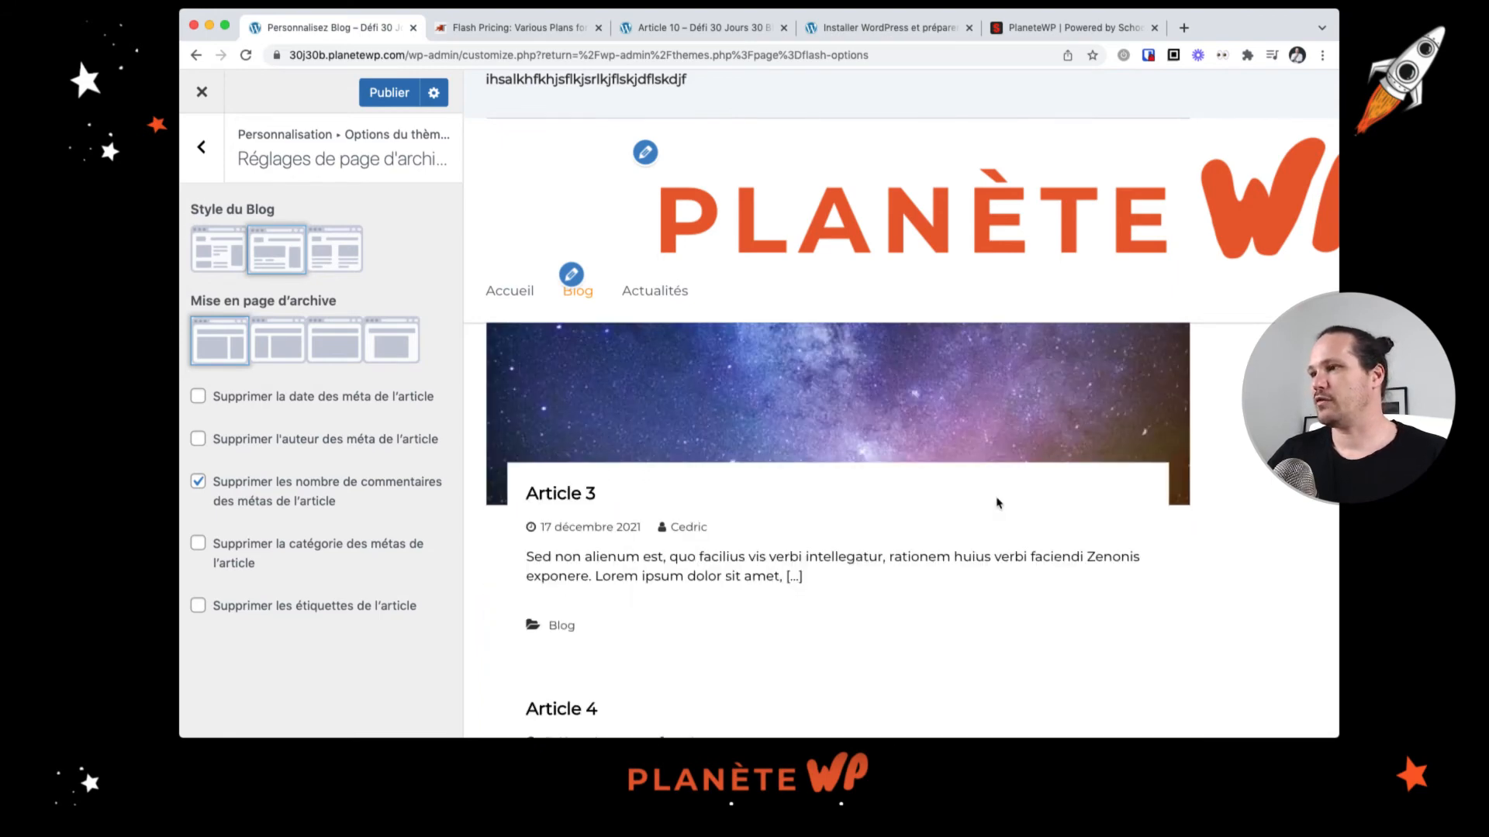
scroll(997, 502, down, 12)
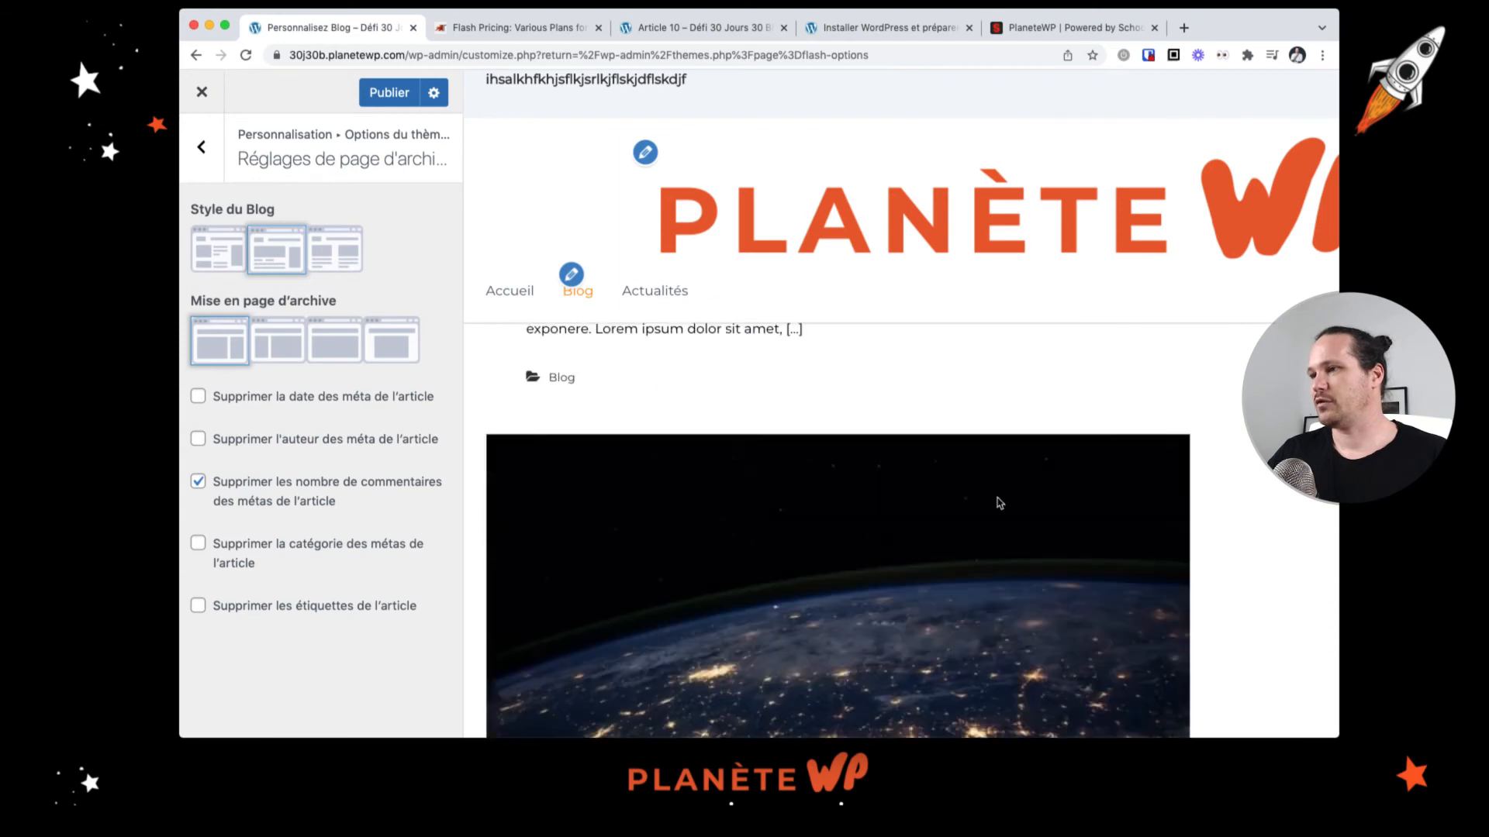
scroll(1000, 504, up, 10)
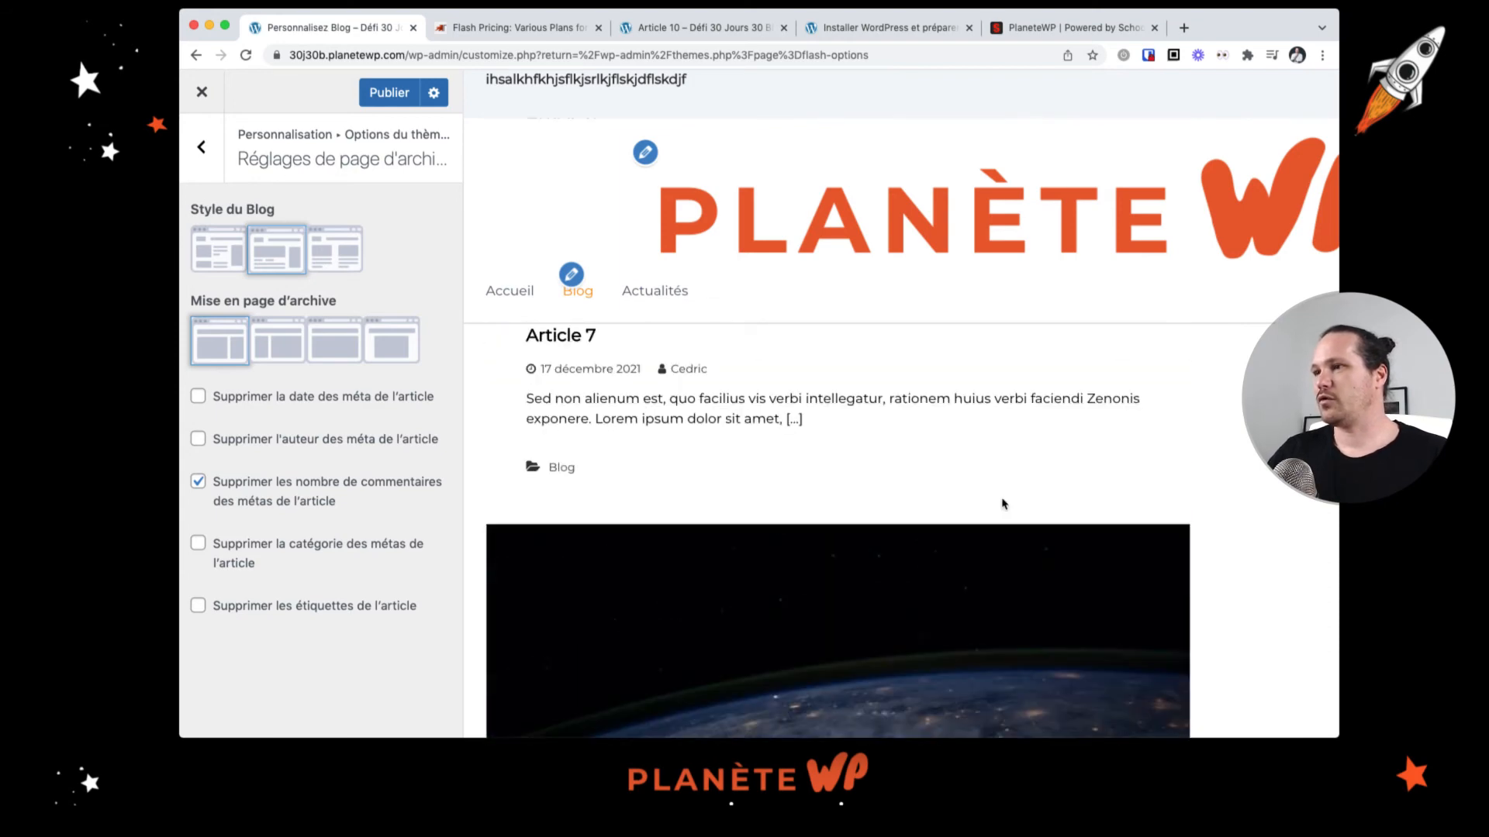
scroll(760, 552, down, 3)
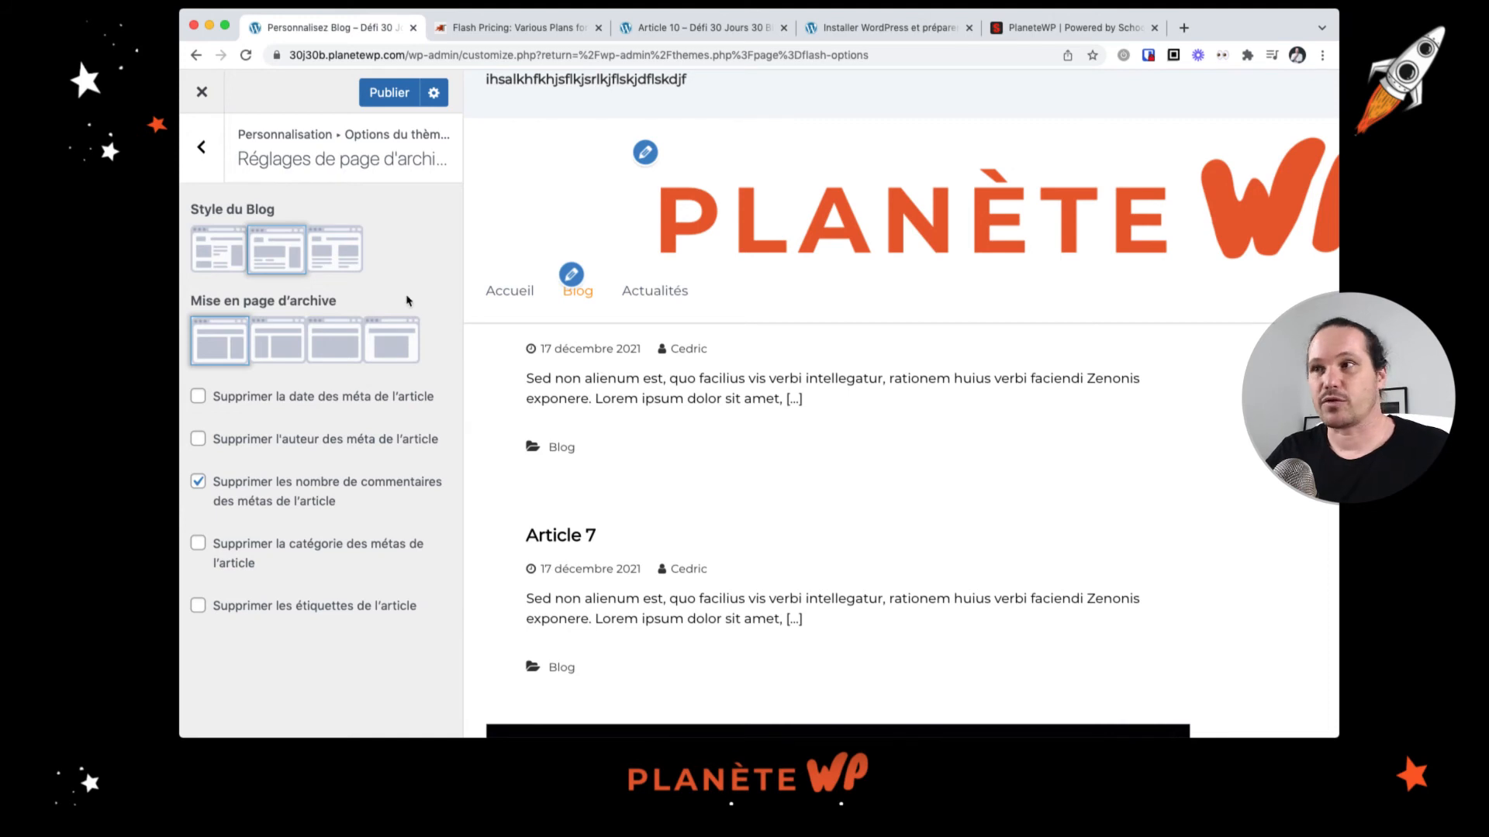
Step: Set the blog style to the third, two-column grid layout
click(332, 250)
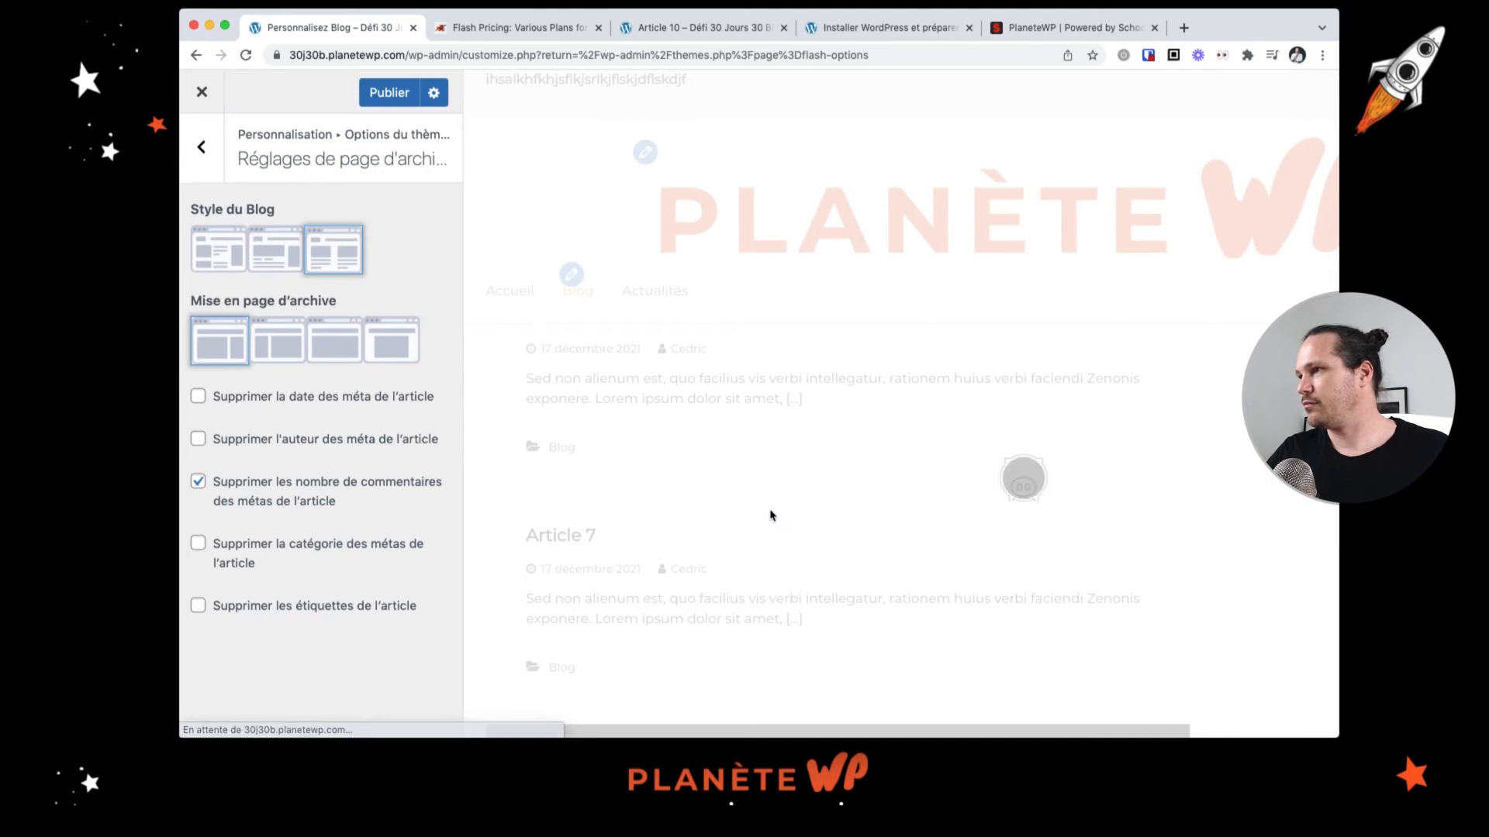
scroll(772, 516, down, 1)
scroll(826, 518, down, 1)
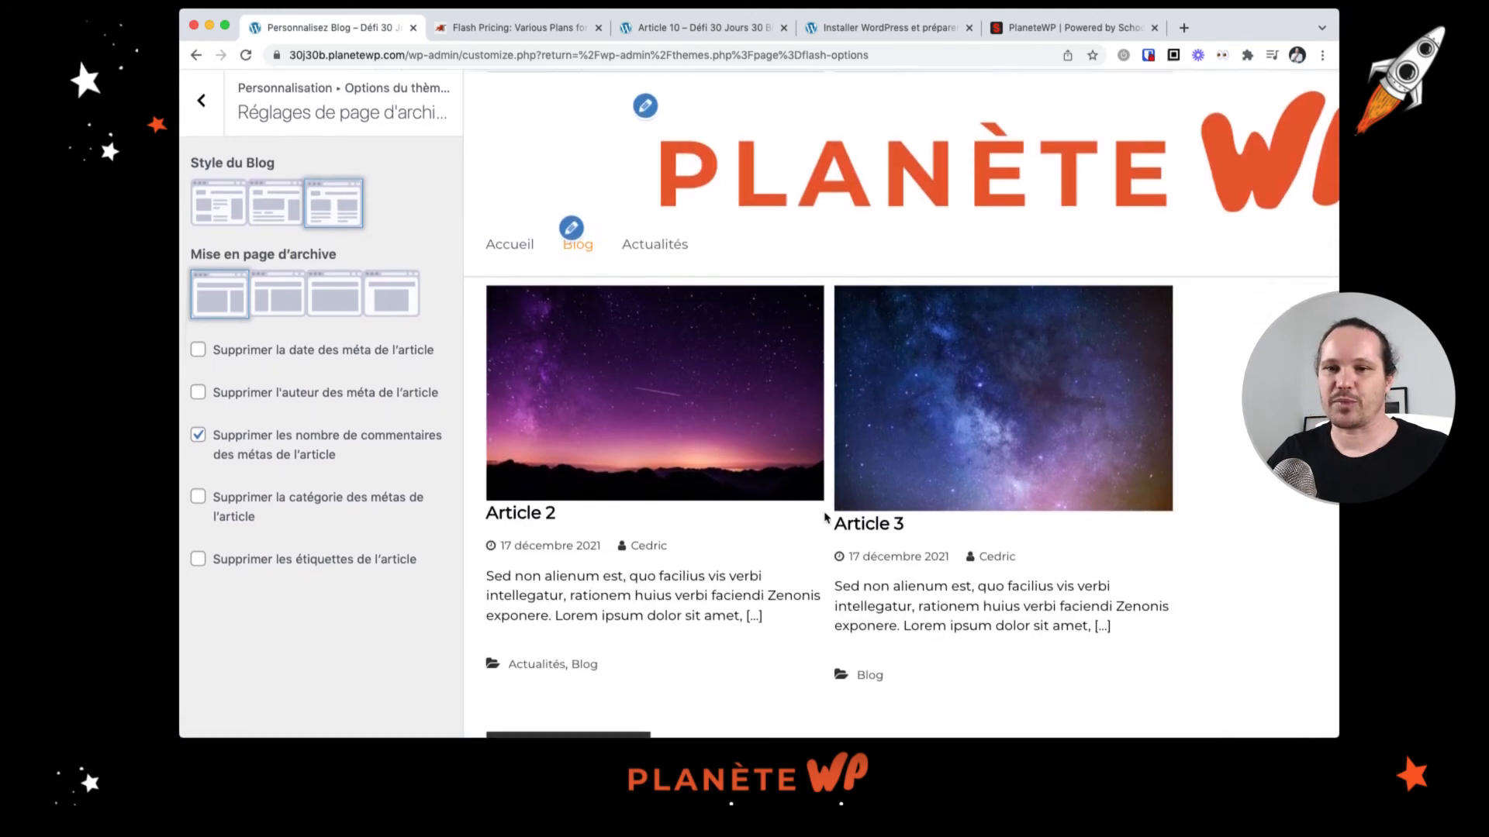
scroll(826, 518, down, 2)
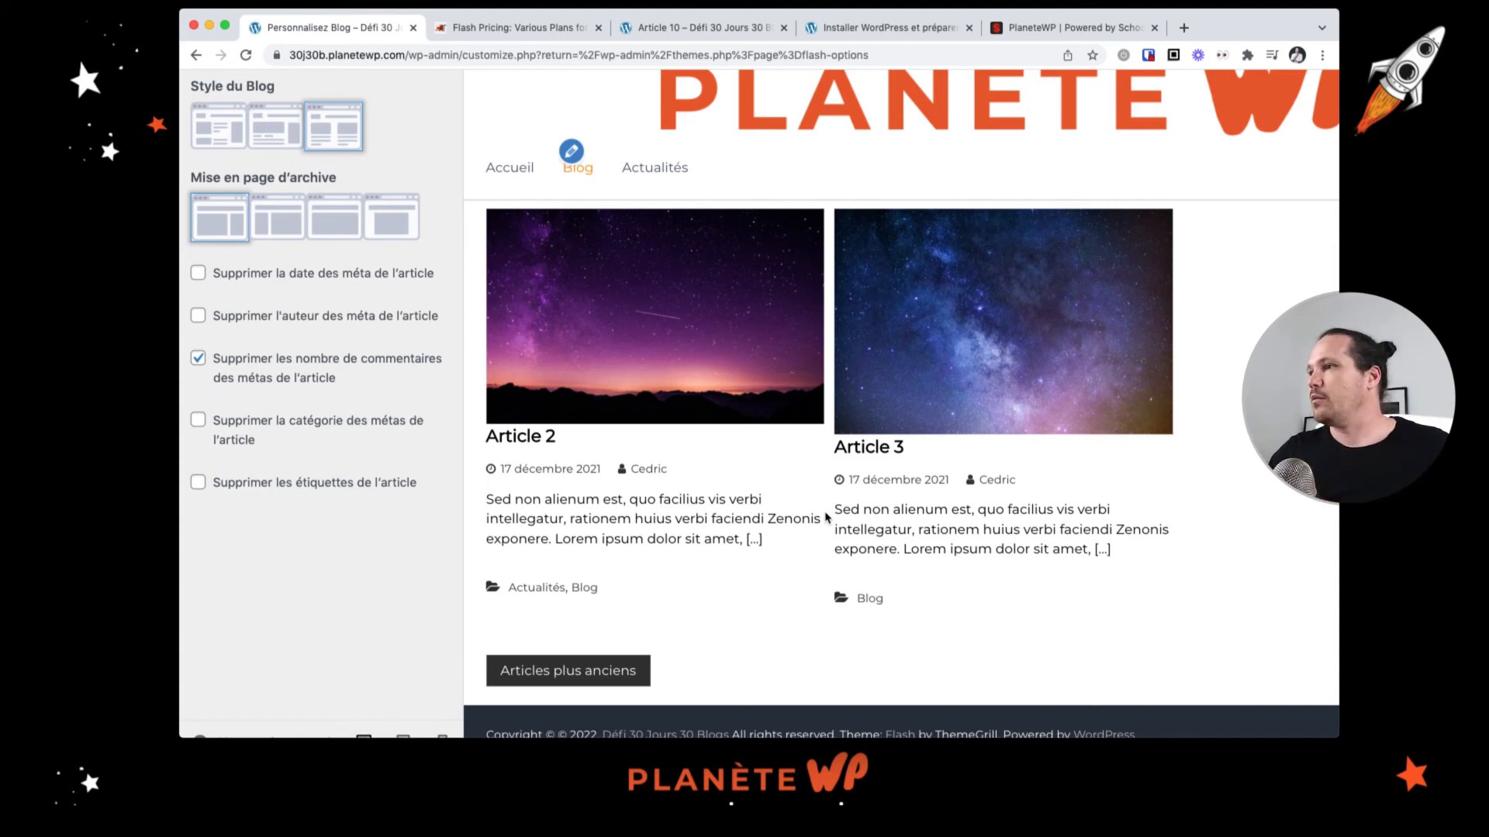
scroll(1051, 496, up, 15)
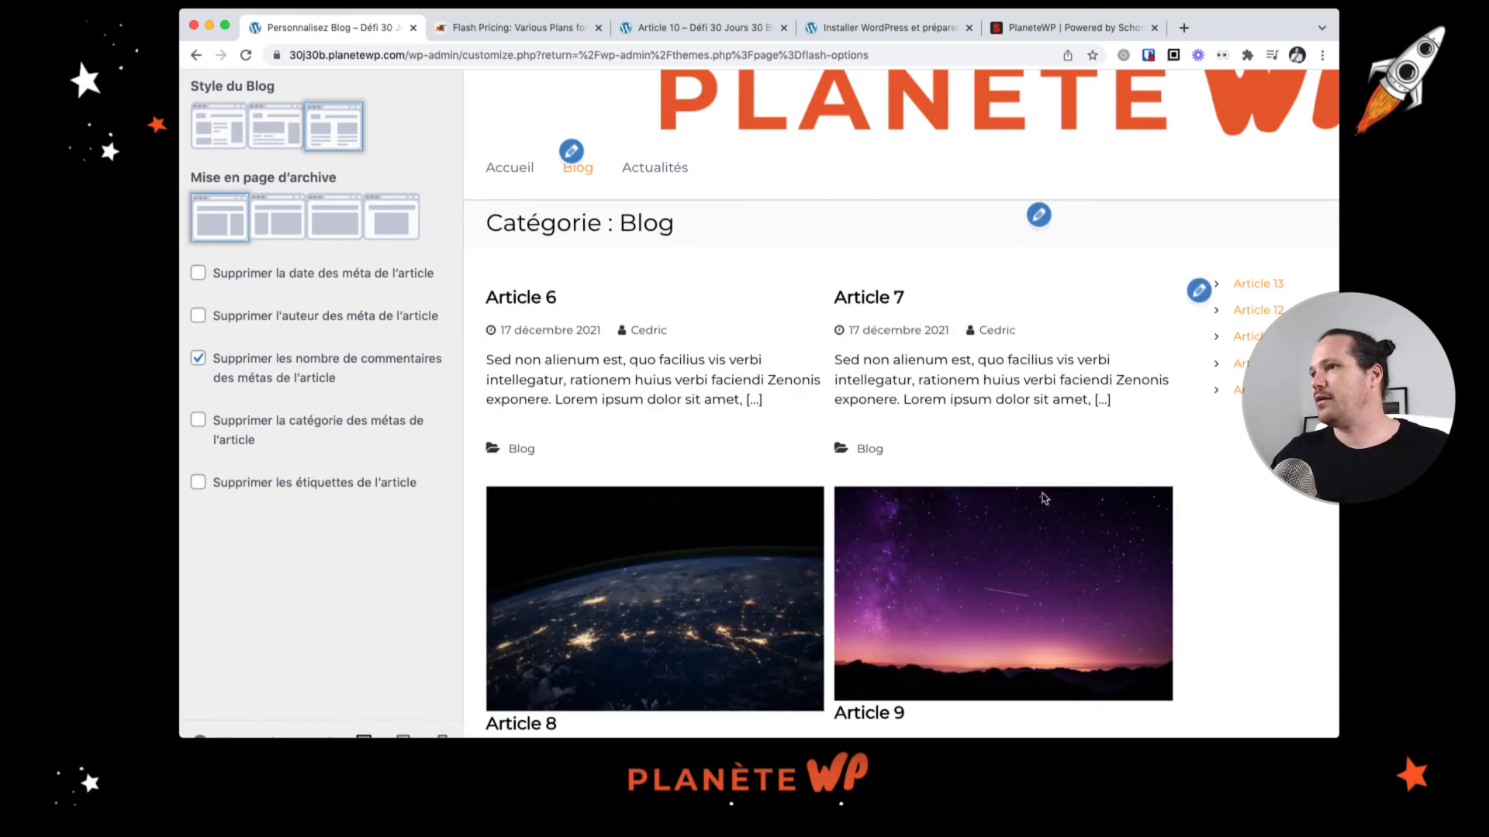
Step: Try the third archive page layout without a sidebar, then restore the first layout with sidebar
scroll(419, 318, up, 3)
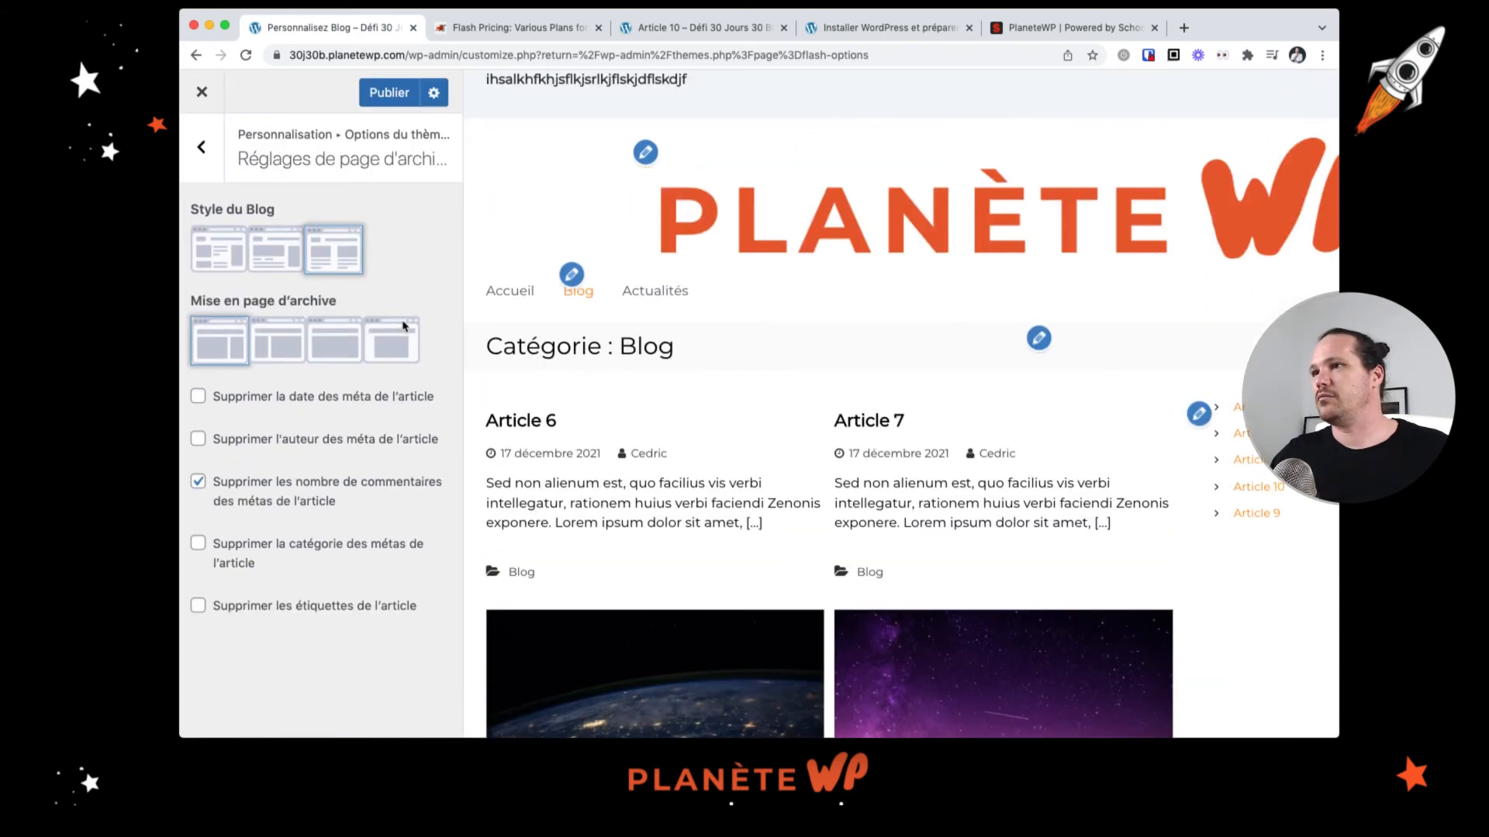
key(super+minus)
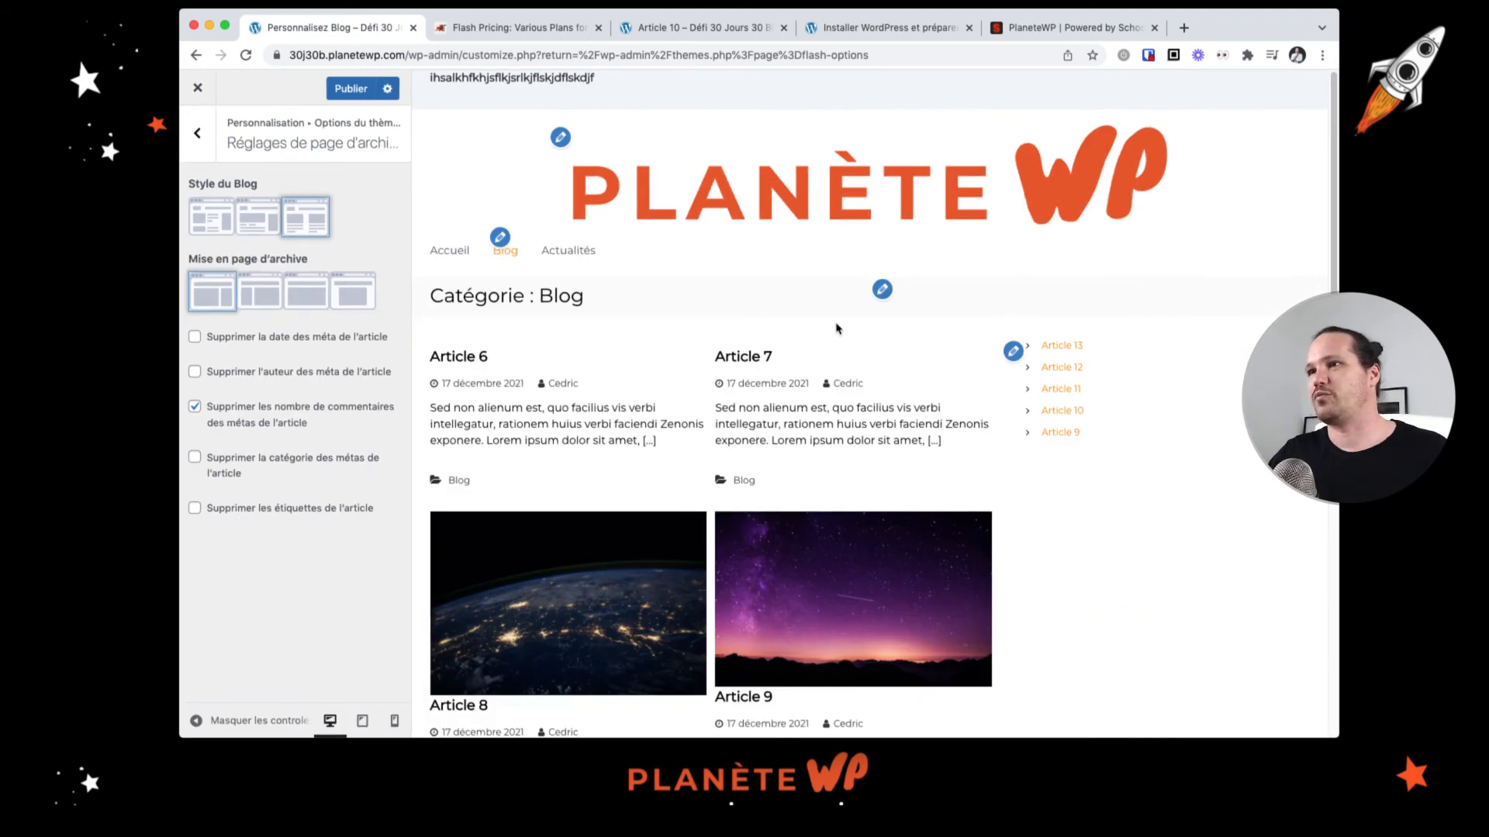
click(304, 298)
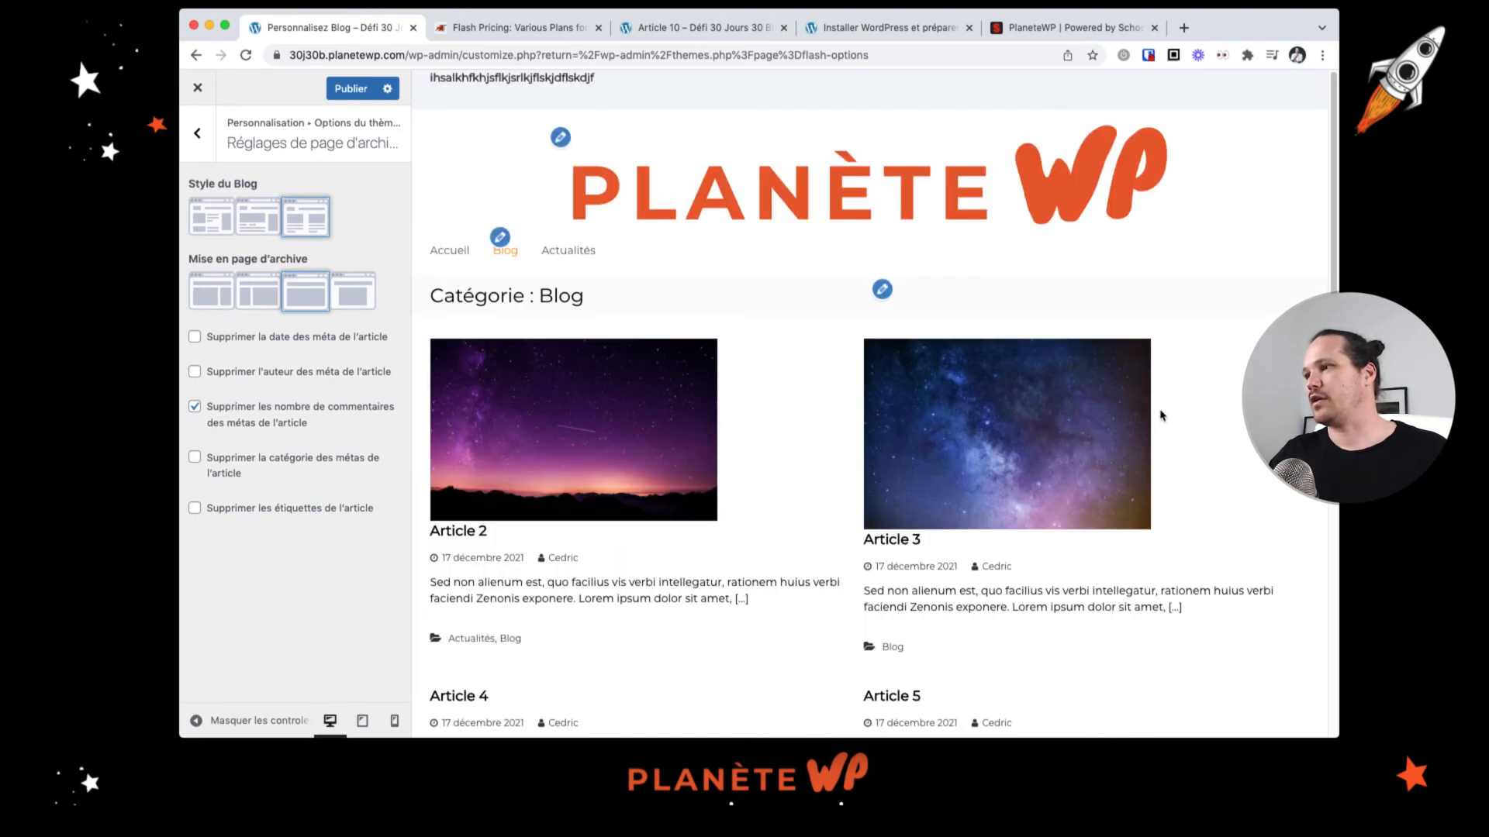
scroll(794, 383, down, 7)
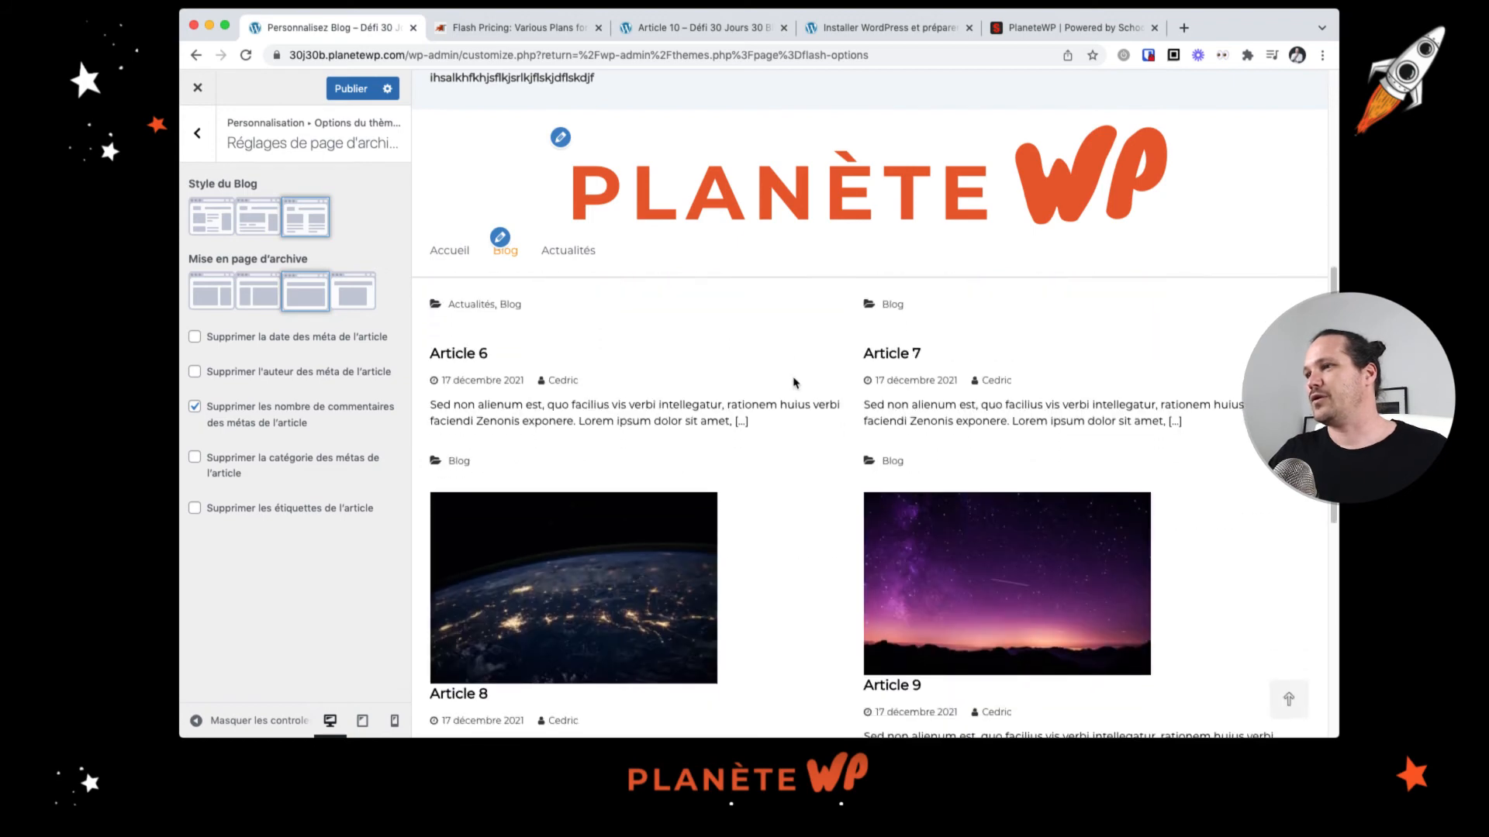
scroll(794, 382, down, 5)
scroll(798, 382, up, 10)
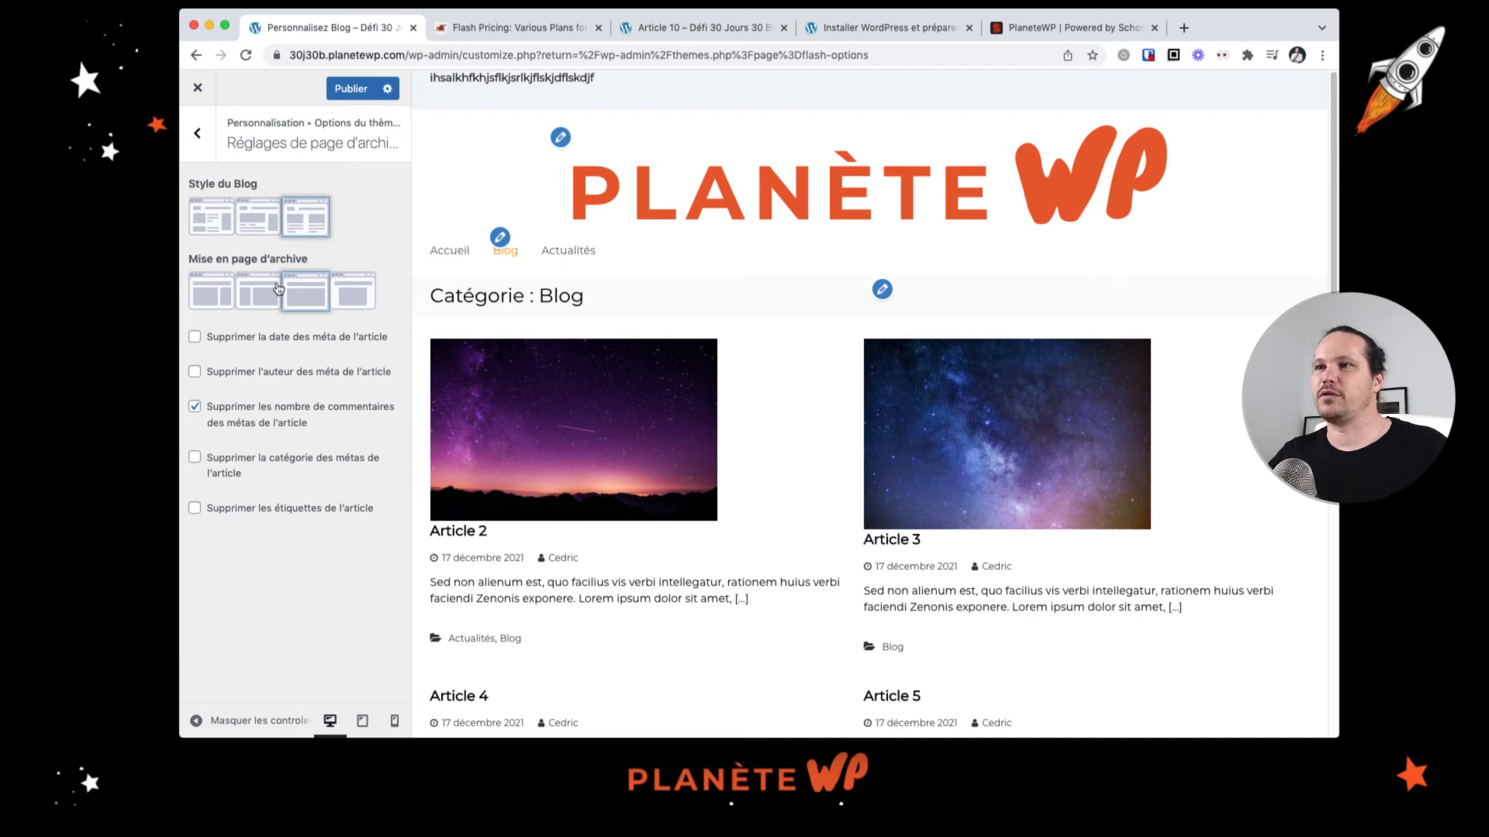
click(223, 302)
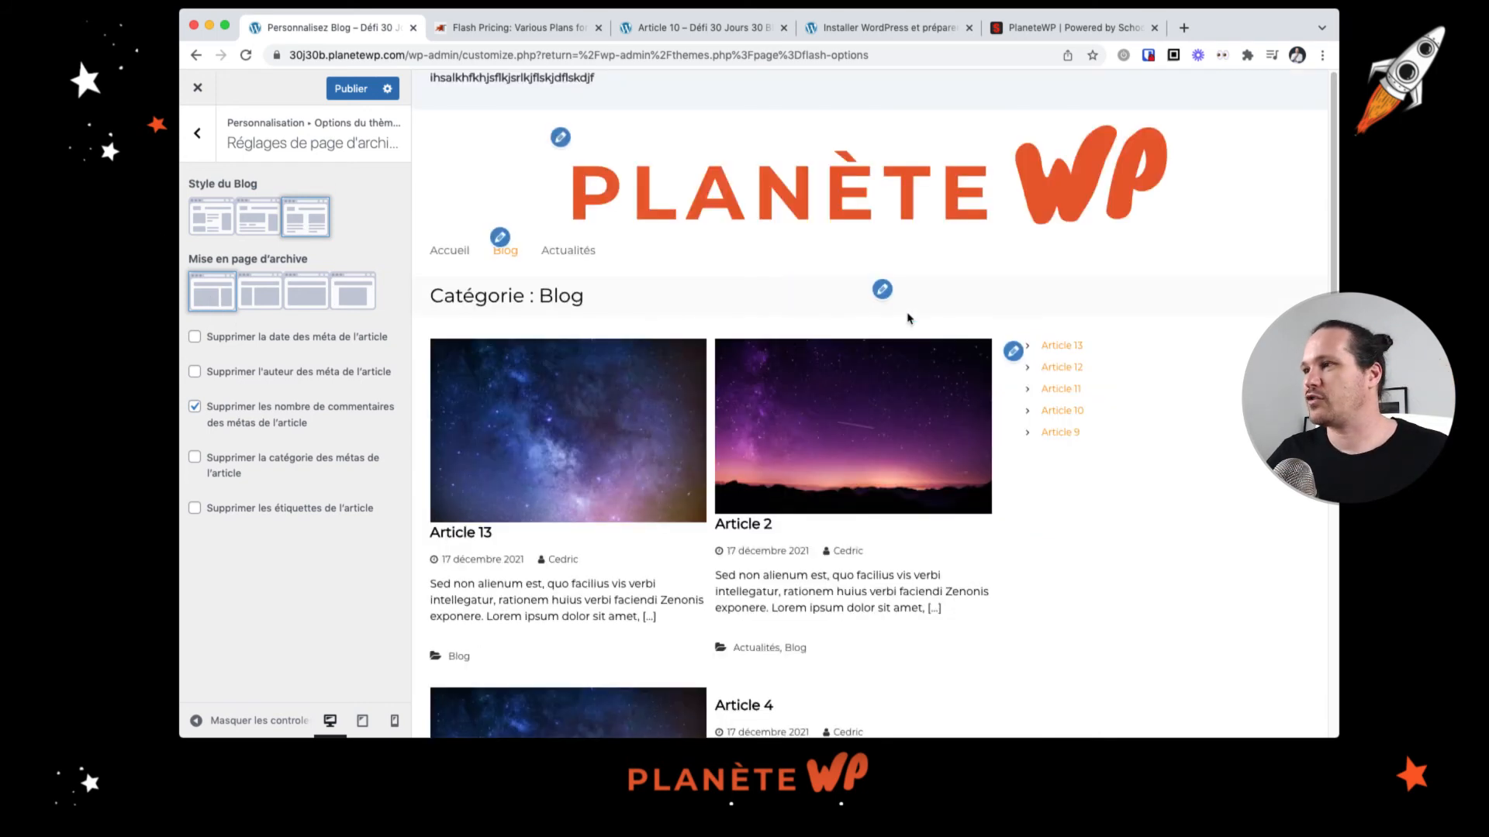
Step: Set the blog style to the first, list layout with thumbnails beside each article
click(220, 229)
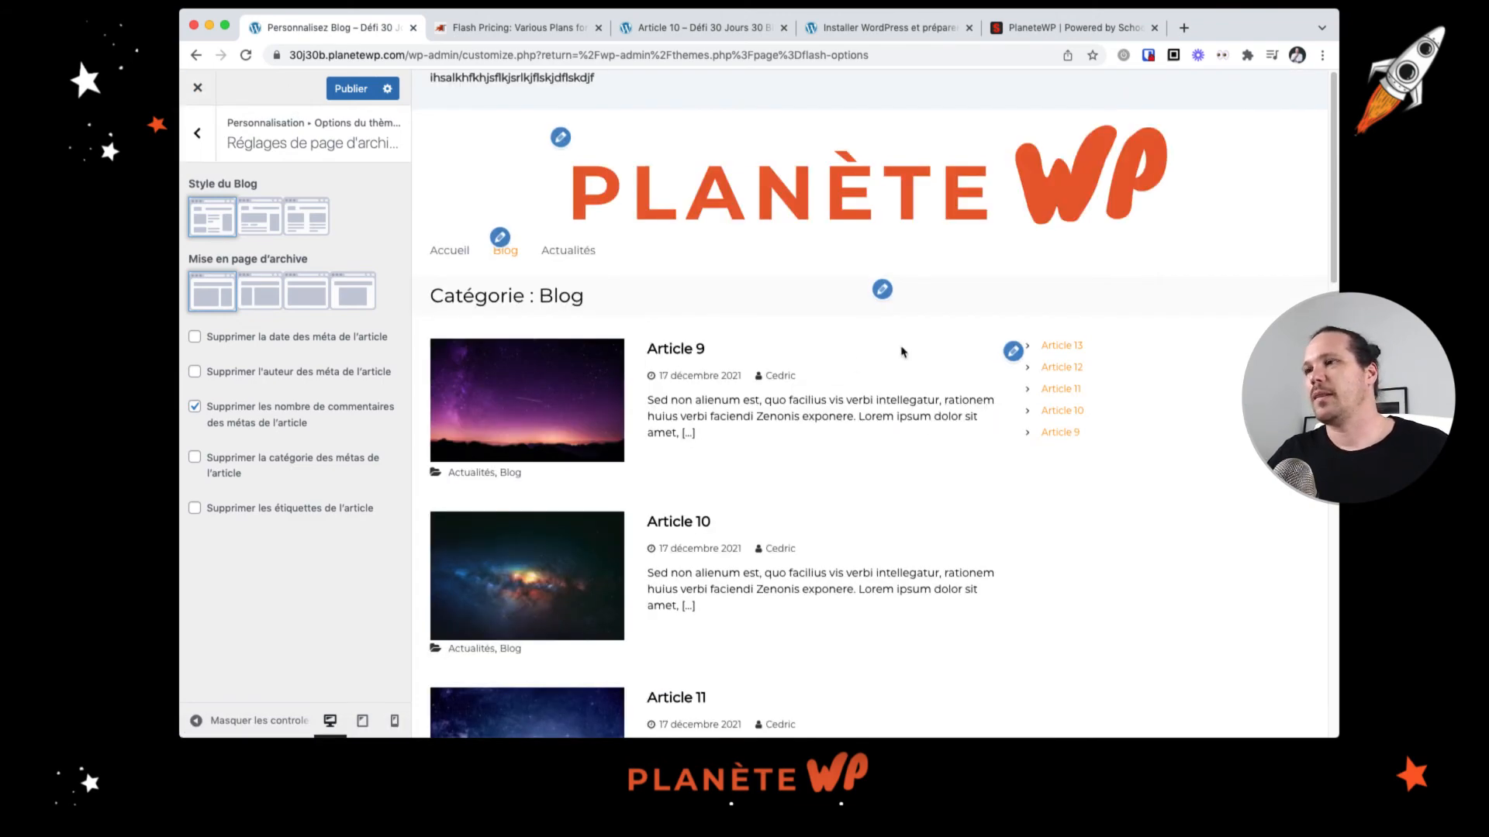
scroll(718, 475, down, 14)
scroll(718, 474, up, 14)
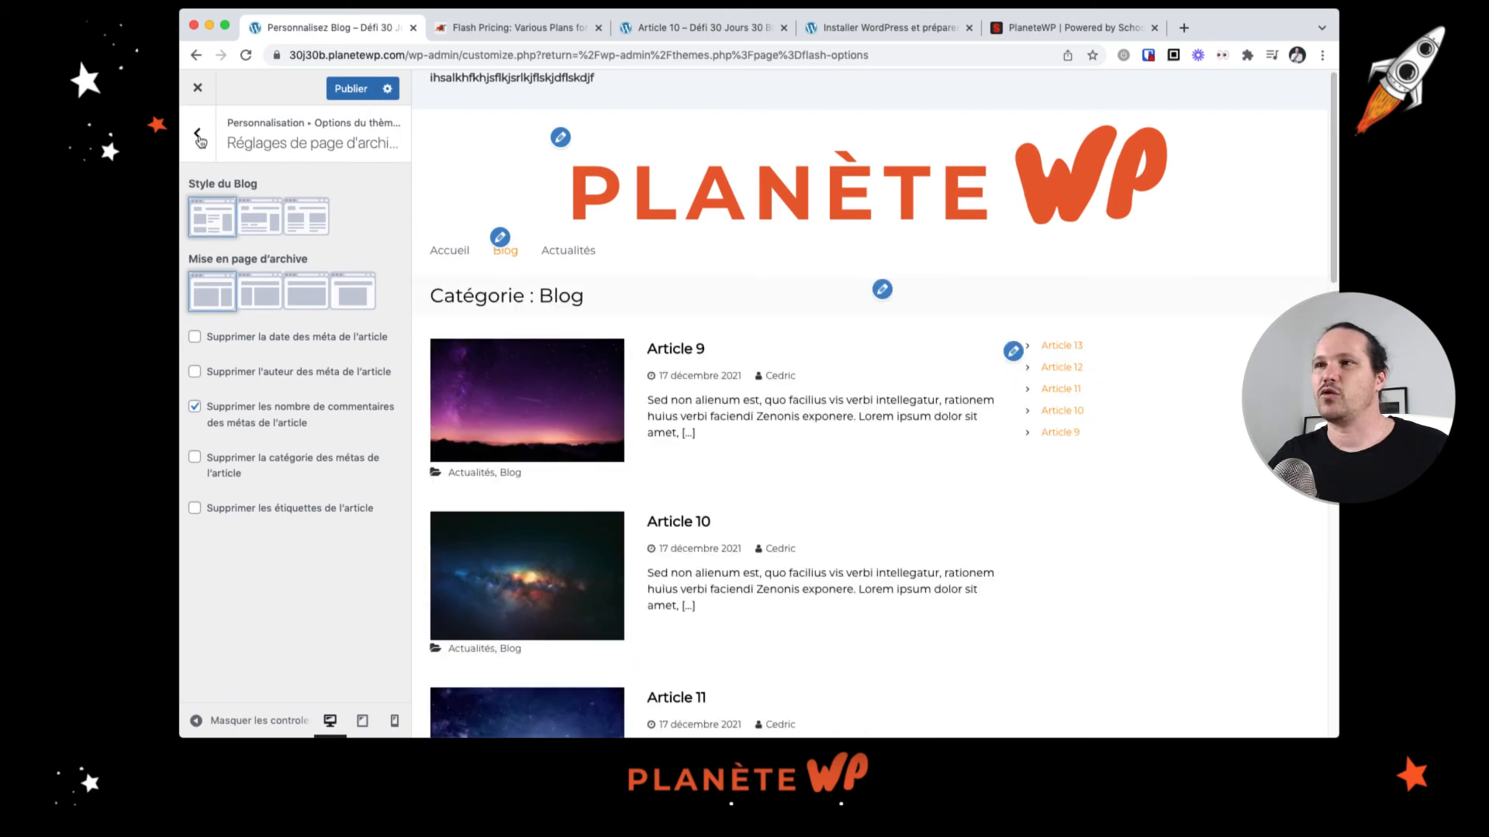
Step: Open the article settings, preview Article 9, and set the article page layout to the fourth option
click(190, 134)
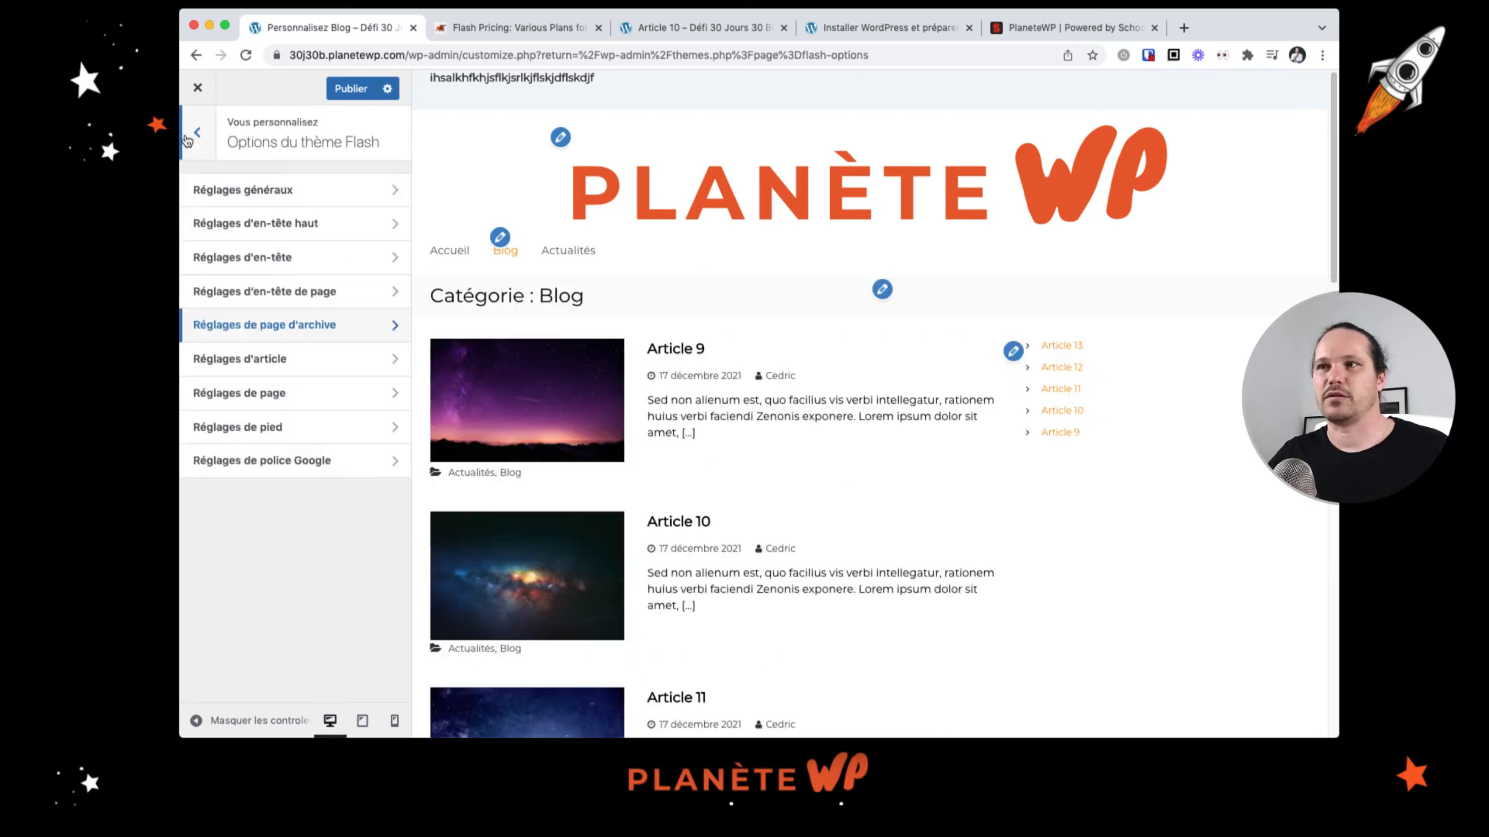
click(303, 368)
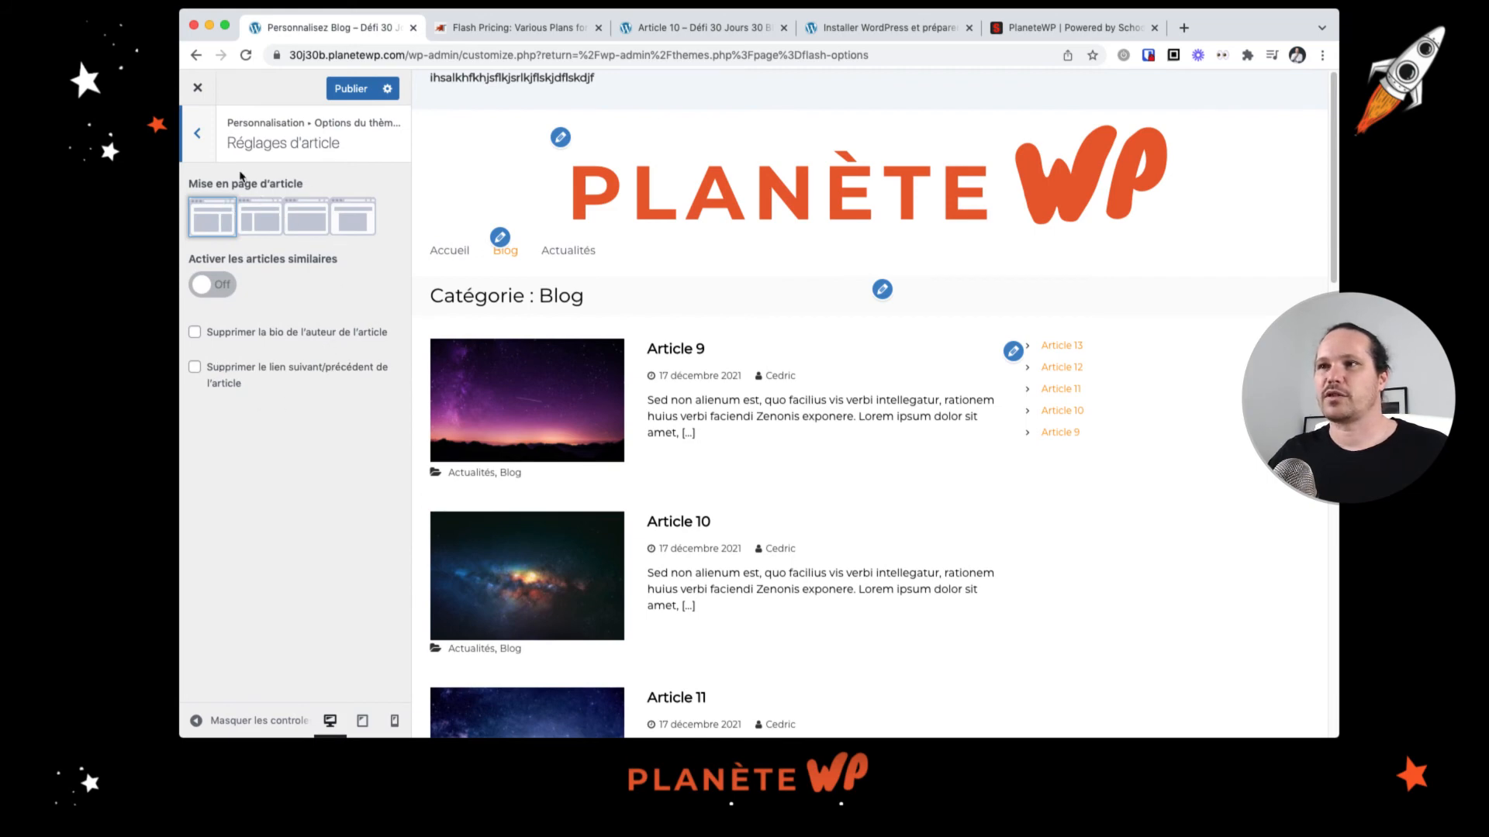
click(684, 351)
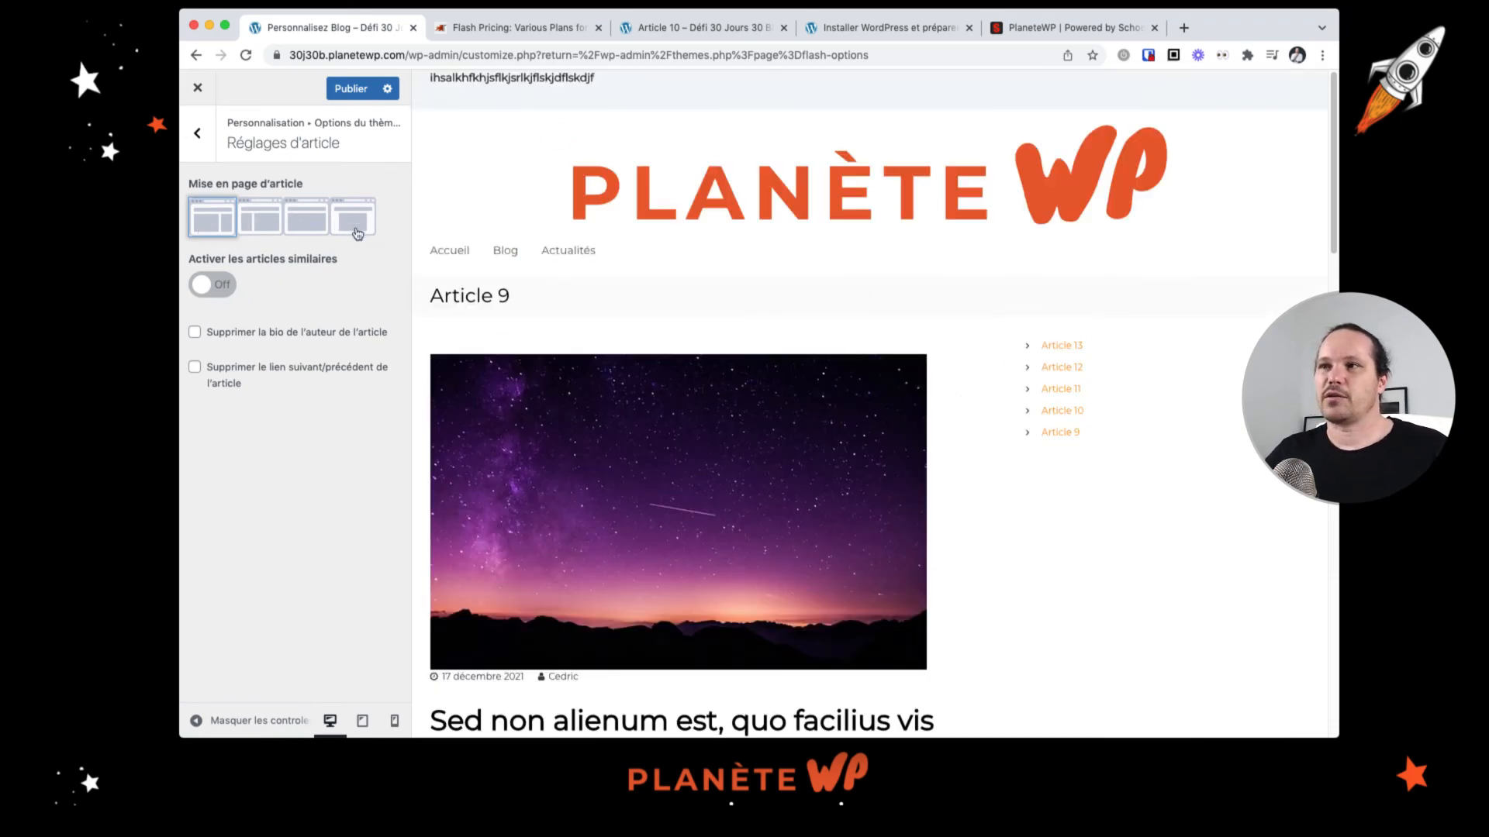
click(356, 221)
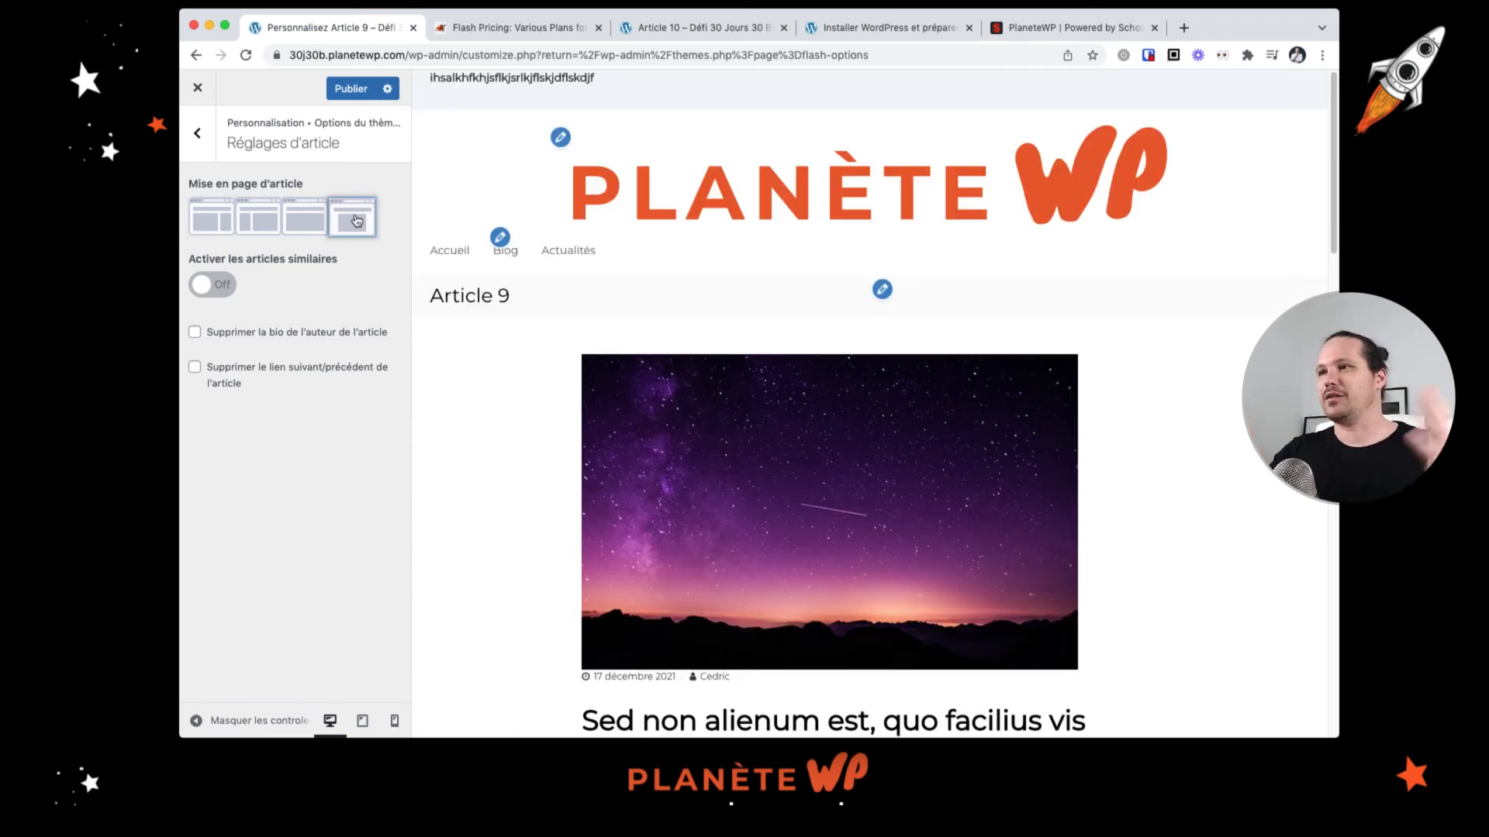
Step: Scroll through the Article 9 preview to review the single-article layout
scroll(628, 393, down, 5)
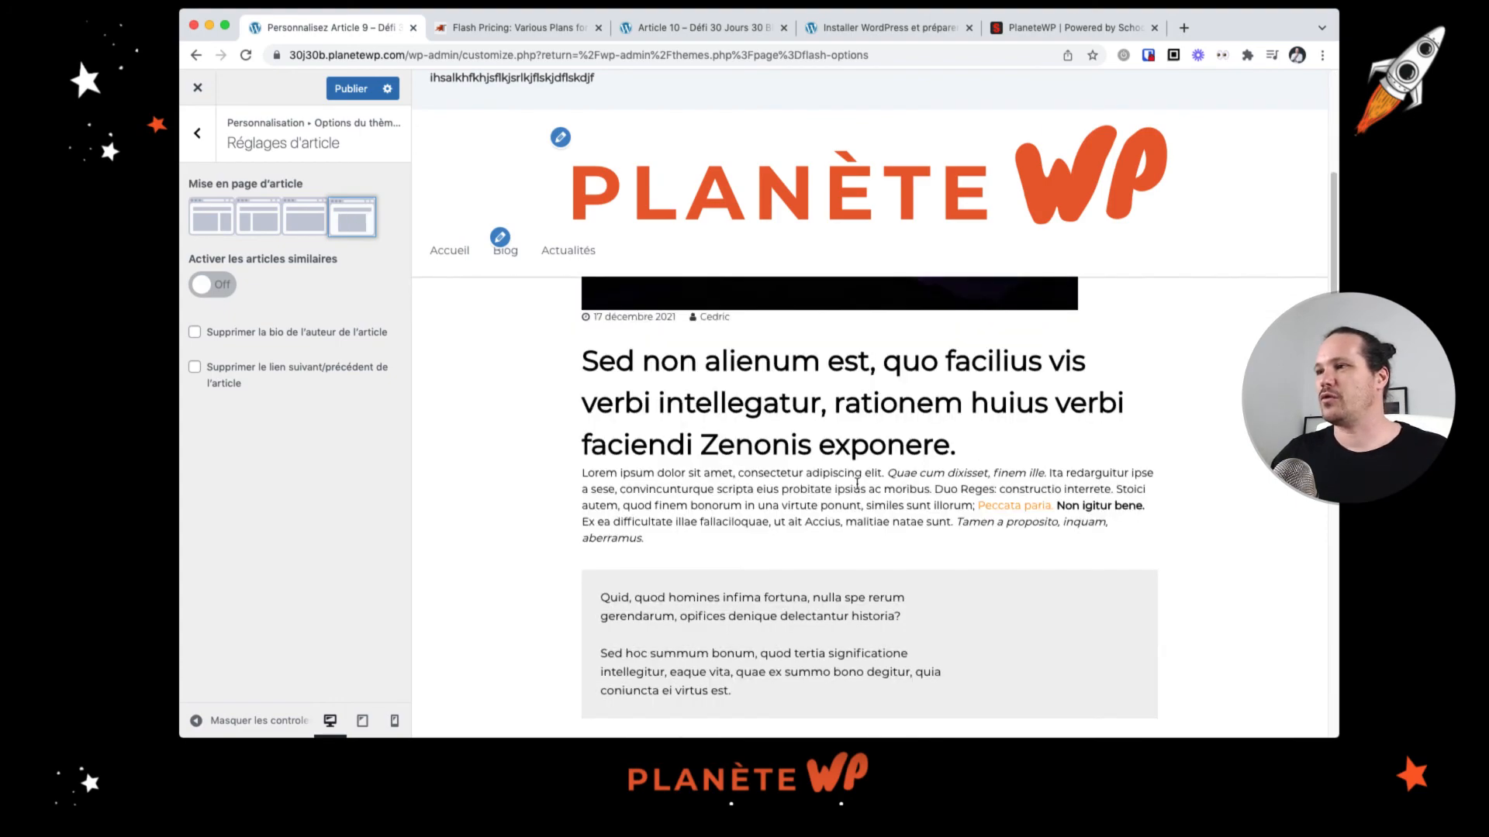
scroll(770, 544, down, 3)
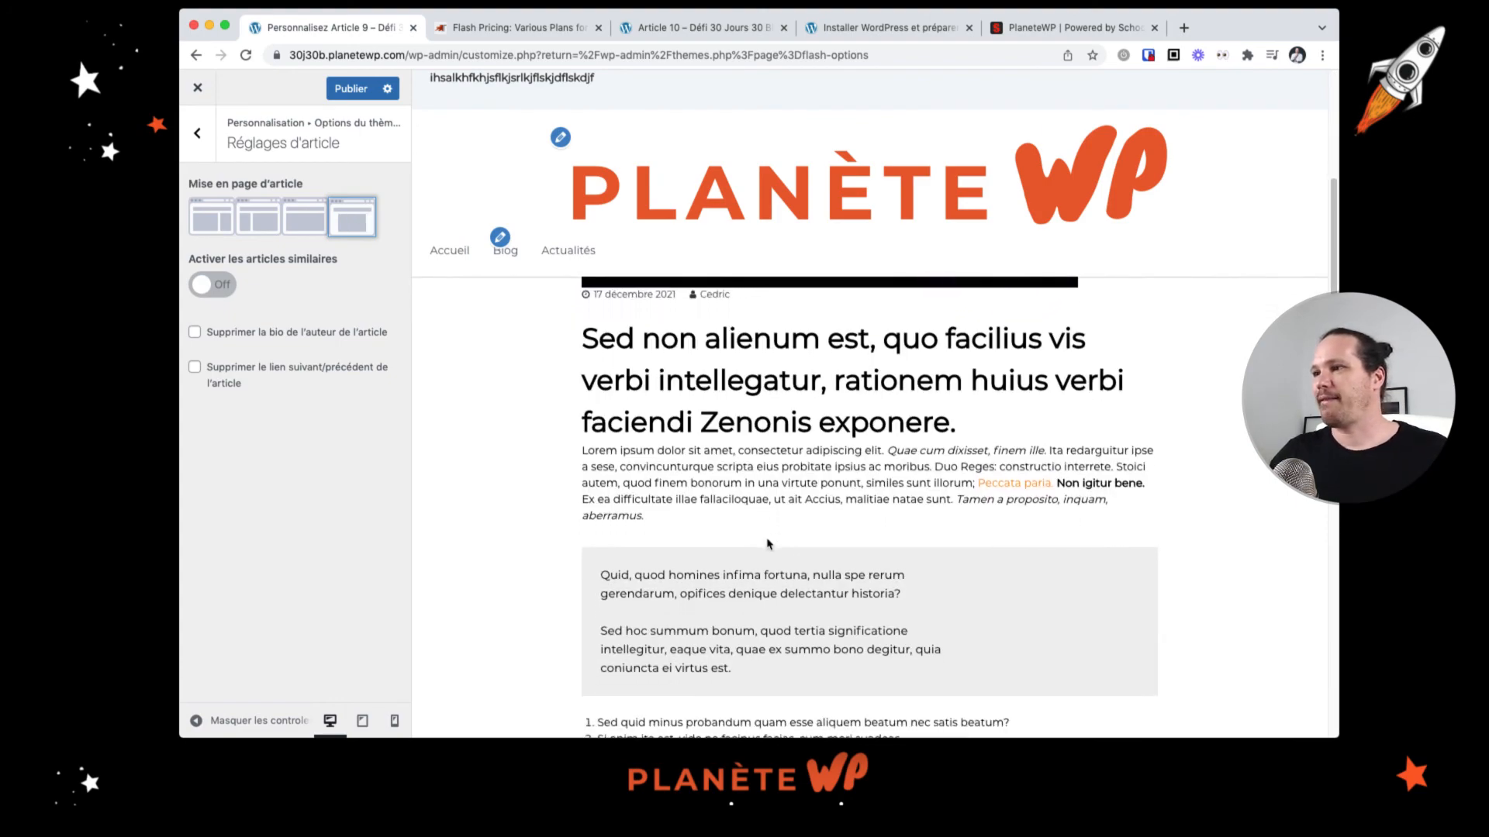
scroll(770, 544, down, 15)
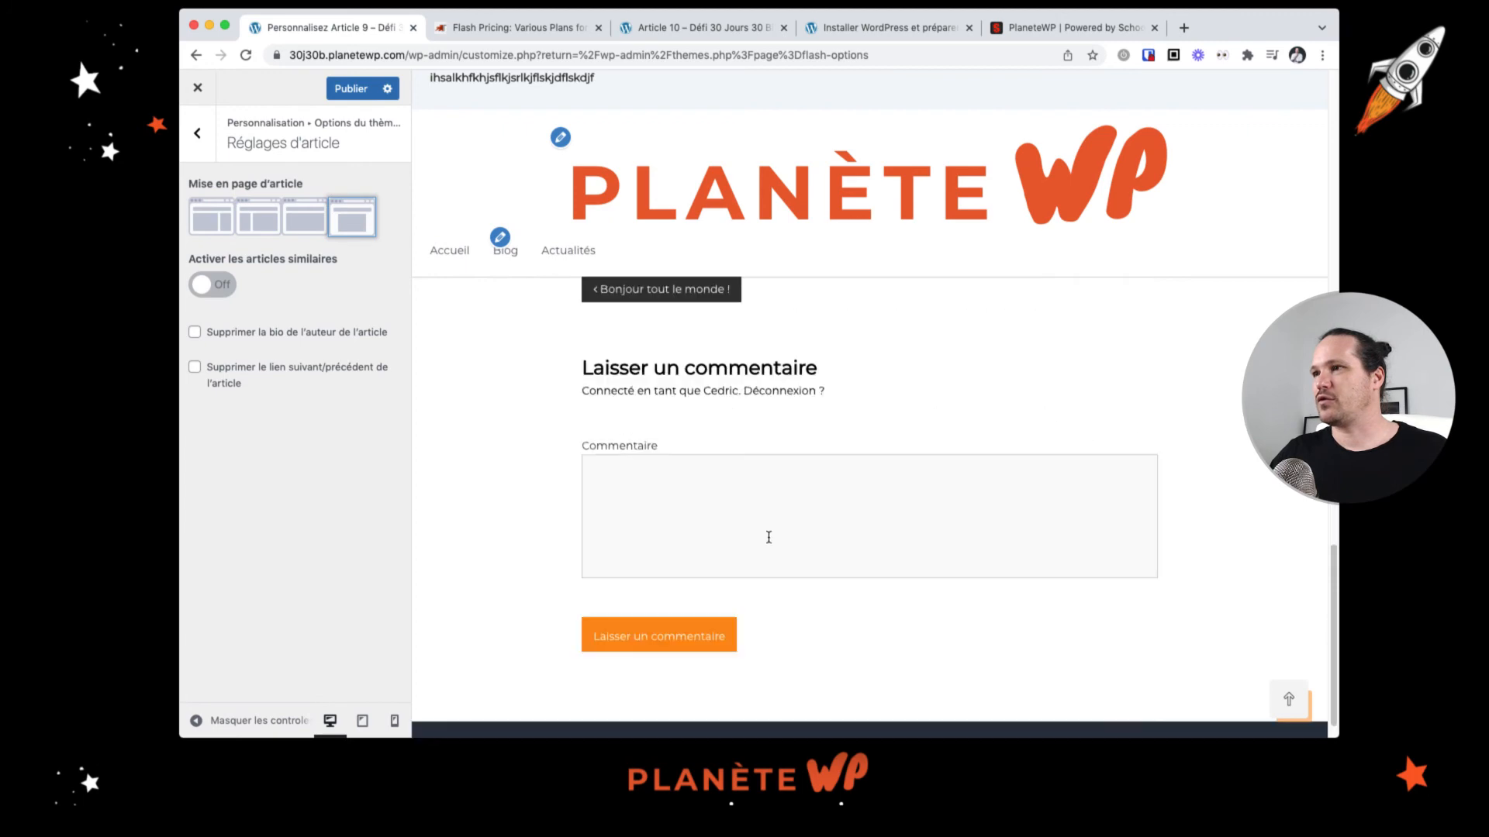
scroll(770, 537, up, 20)
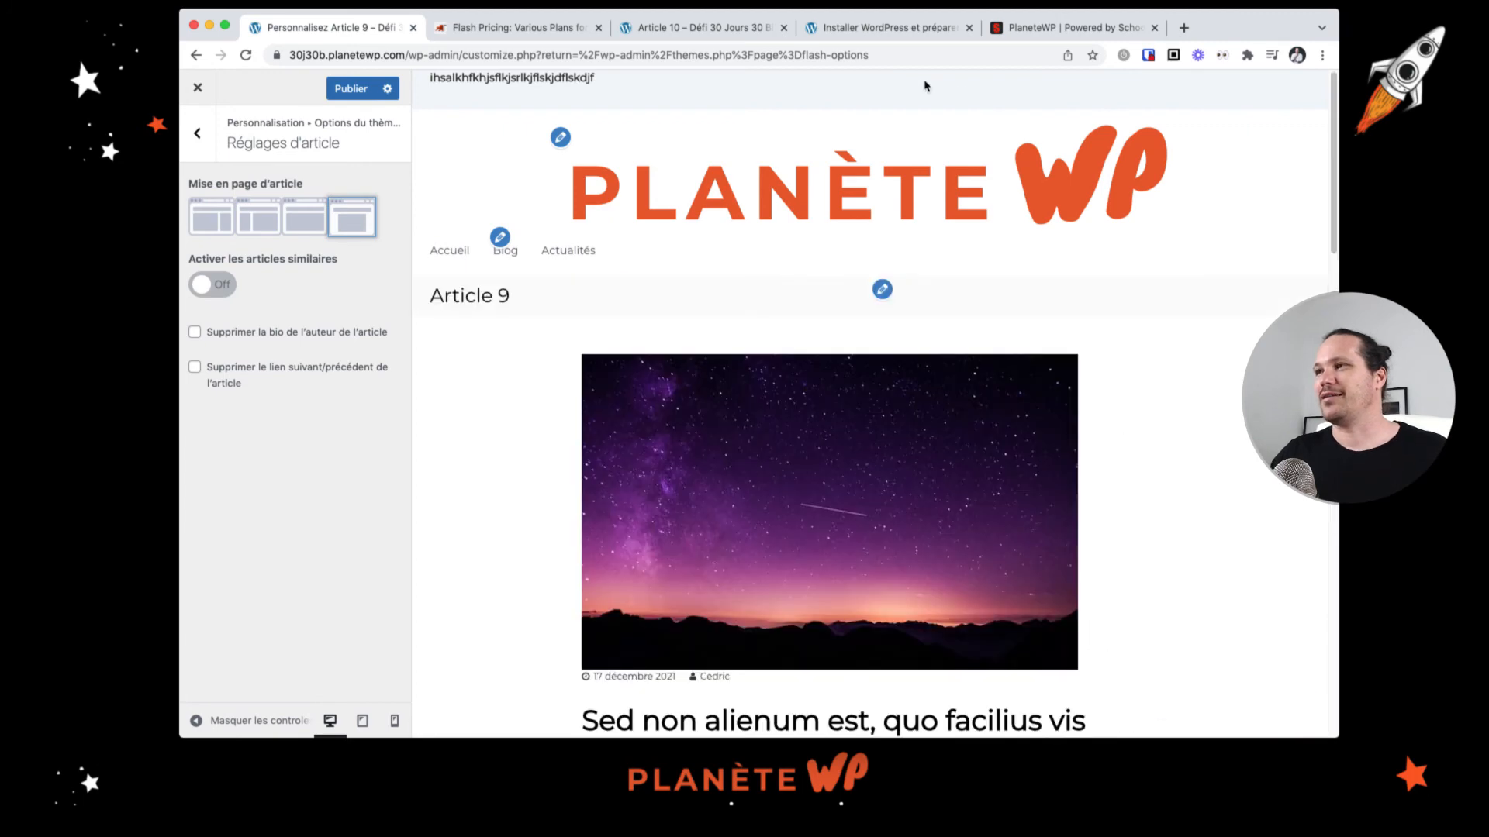
scroll(751, 341, down, 15)
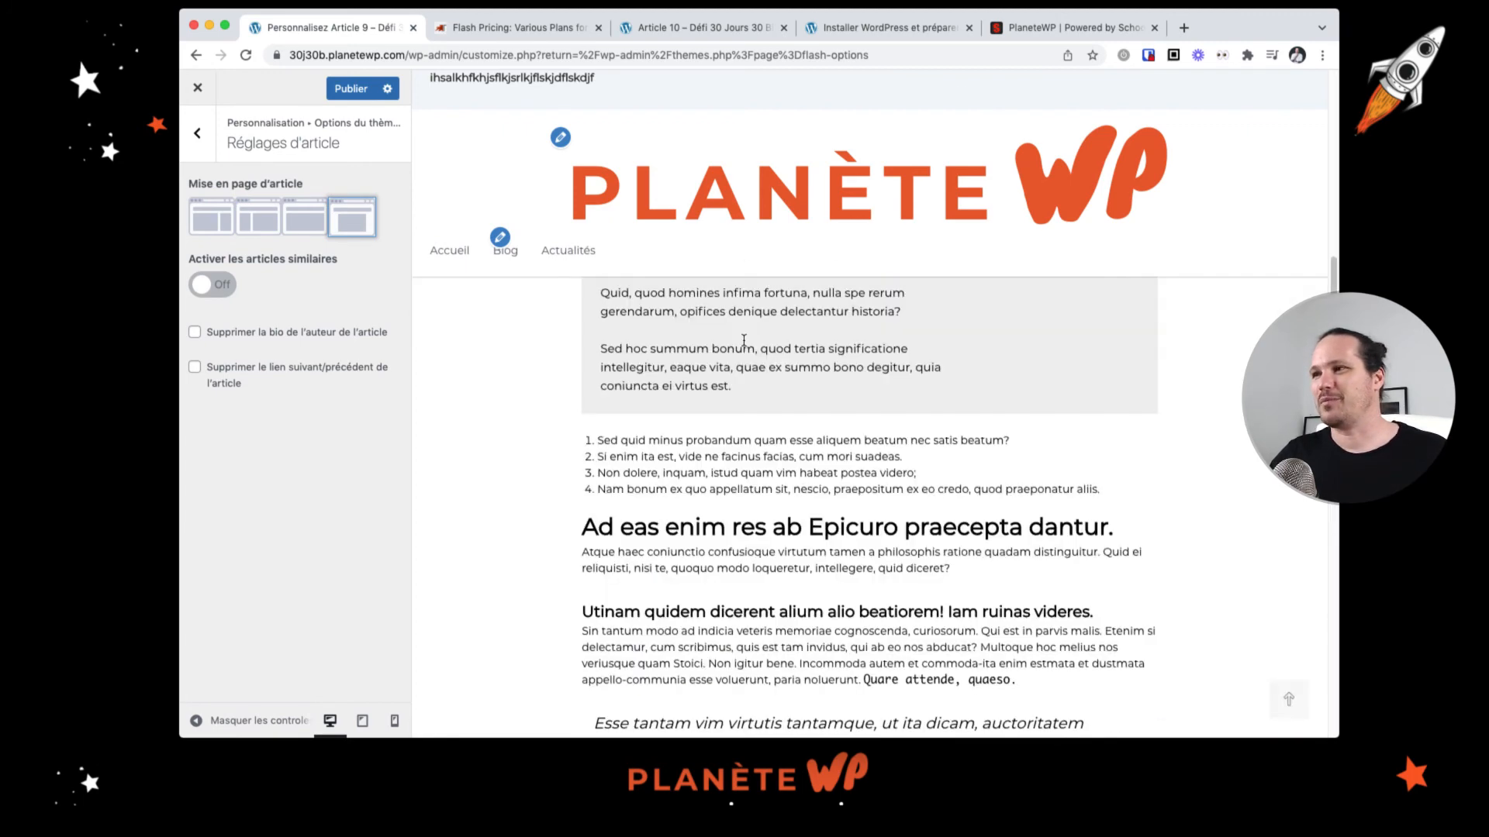
scroll(741, 357, up, 3)
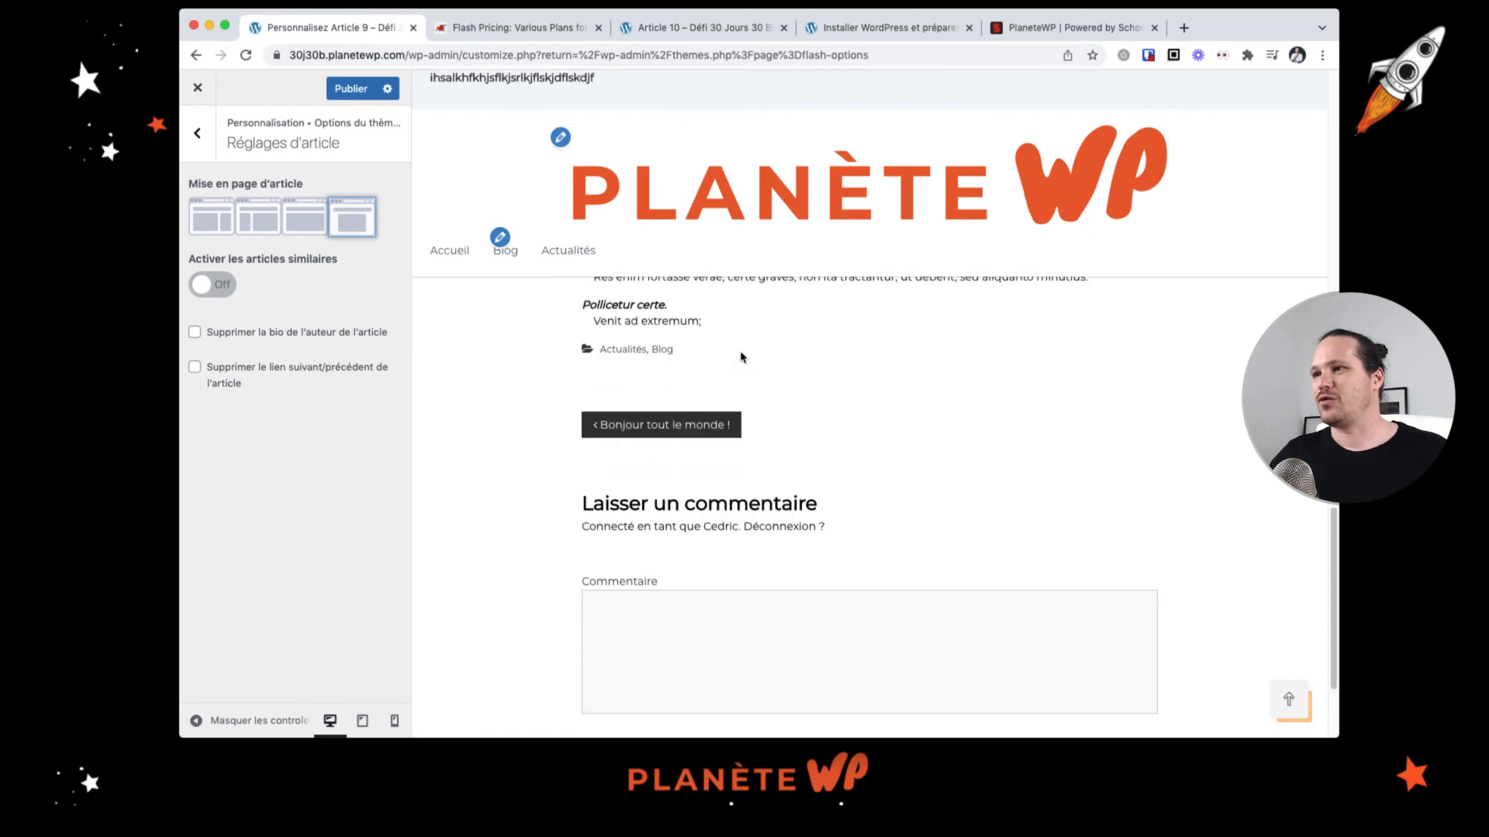
scroll(741, 357, down, 1)
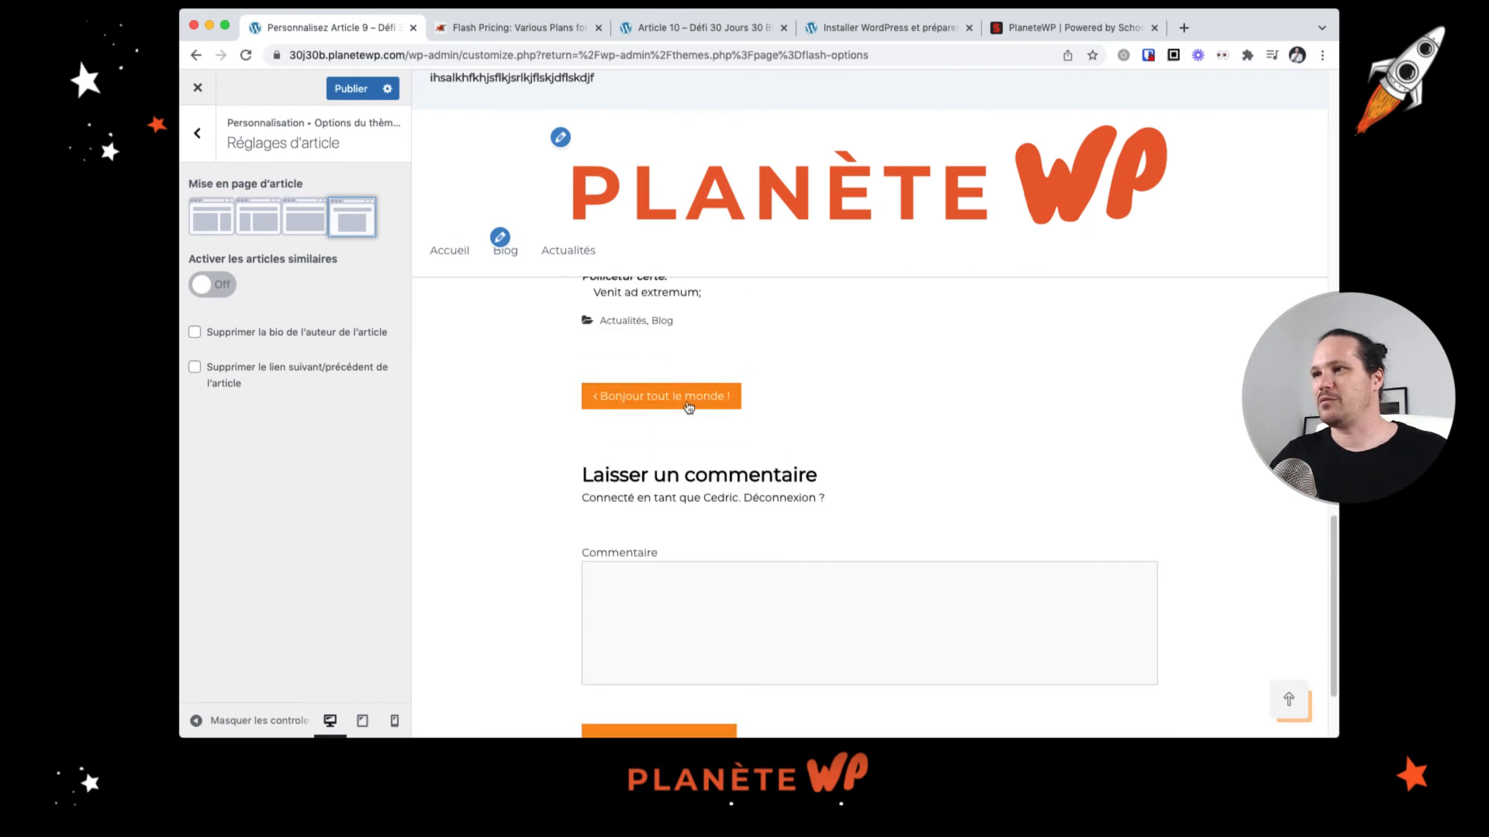
scroll(973, 490, down, 4)
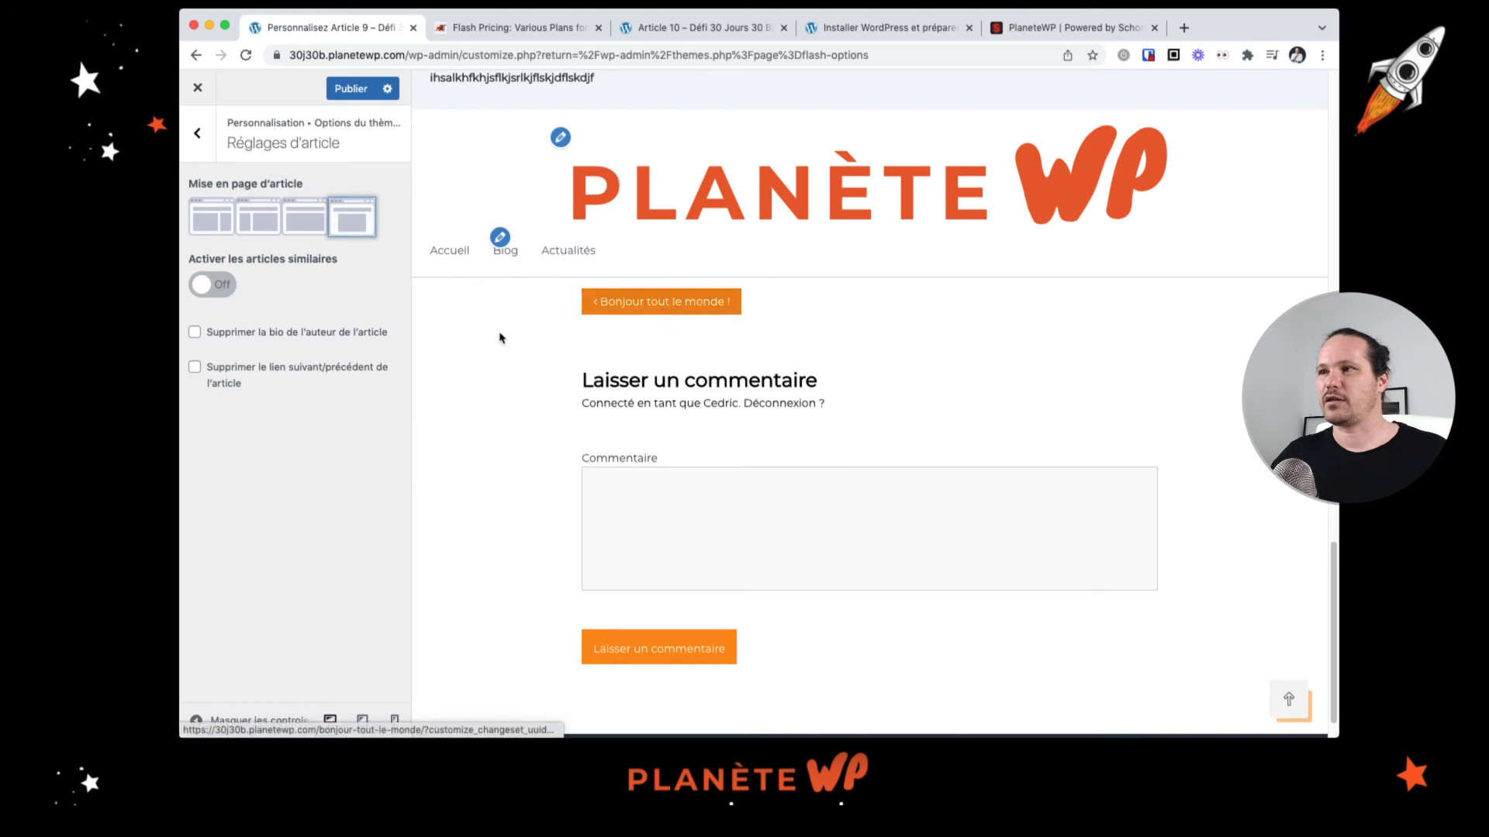
Step: Enable similar articles on article pages, displayed by categories
click(215, 285)
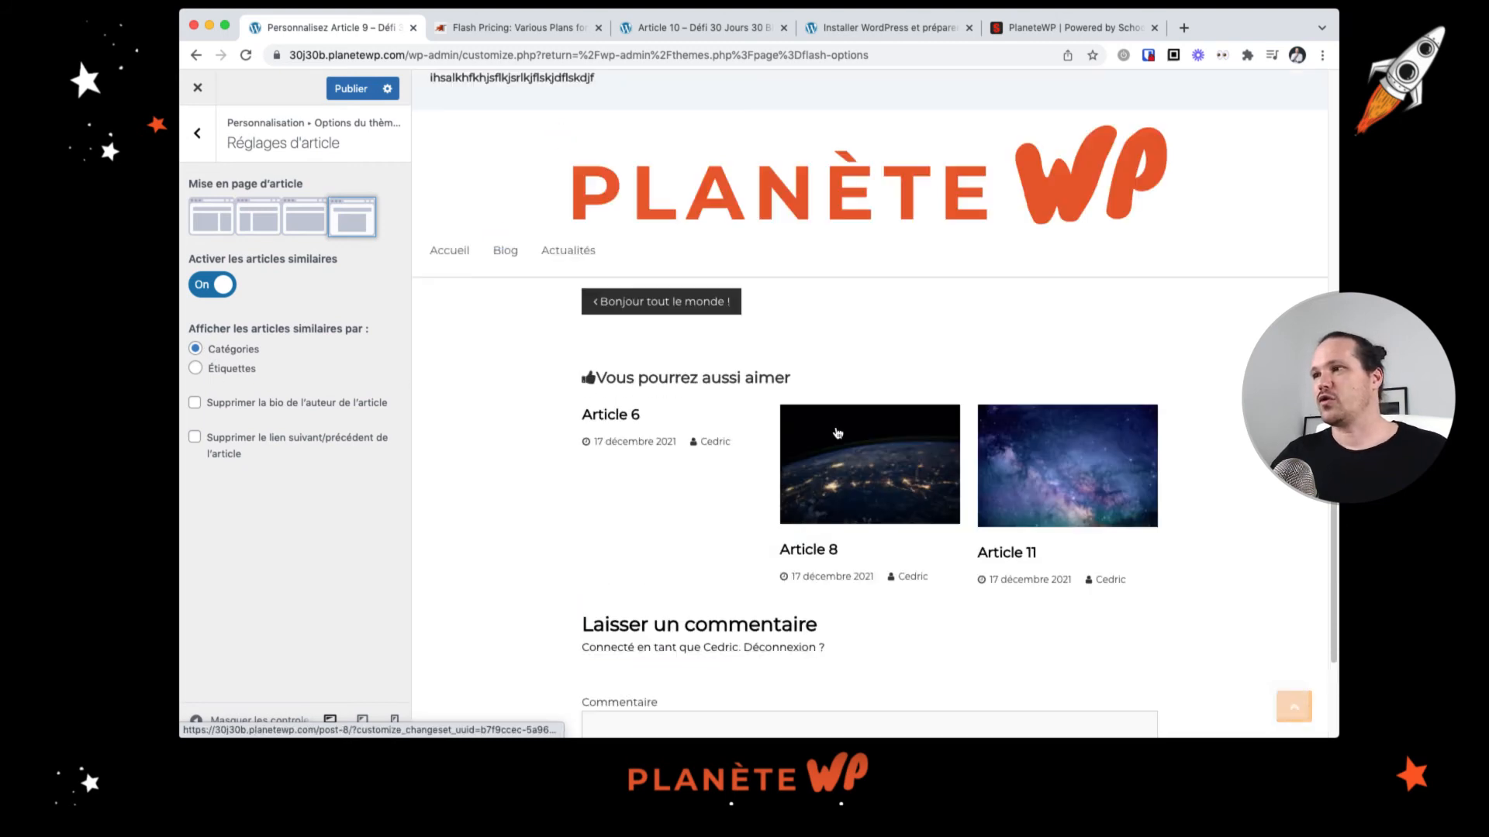
scroll(825, 431, up, 3)
scroll(825, 431, down, 1)
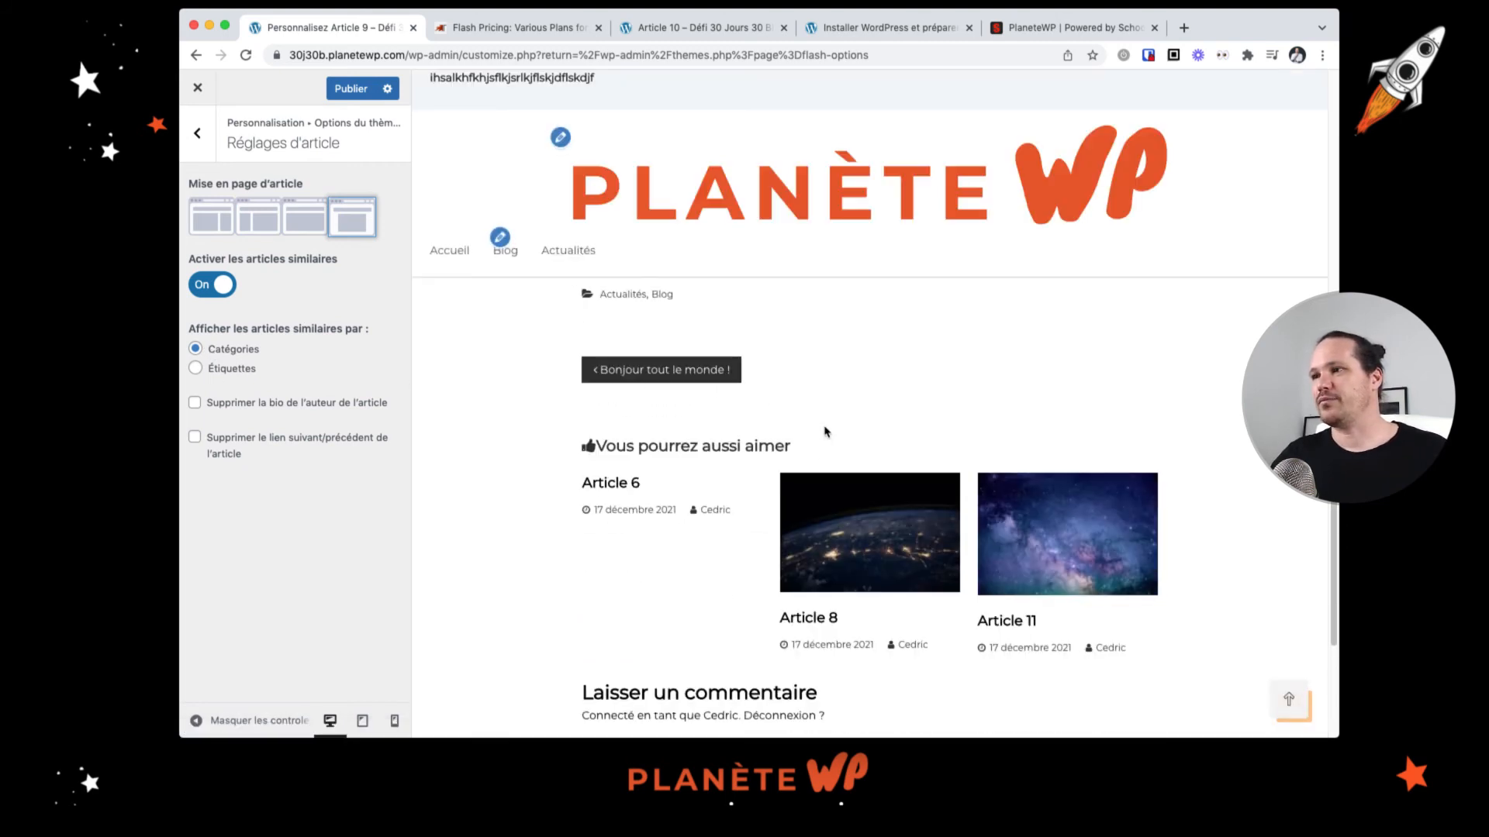
scroll(825, 431, up, 5)
scroll(824, 432, down, 8)
scroll(824, 431, up, 6)
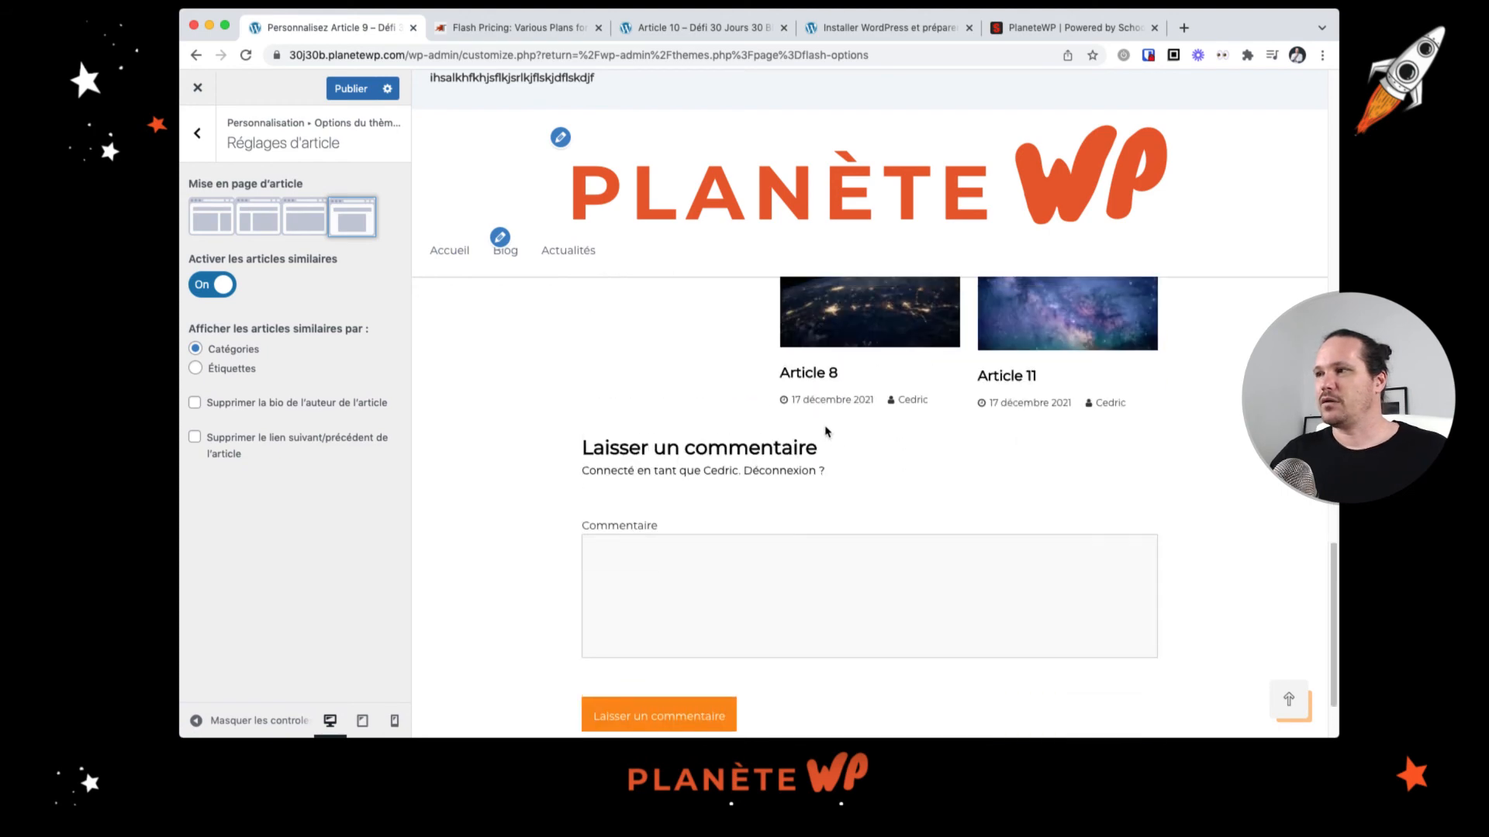
scroll(984, 622, down, 1)
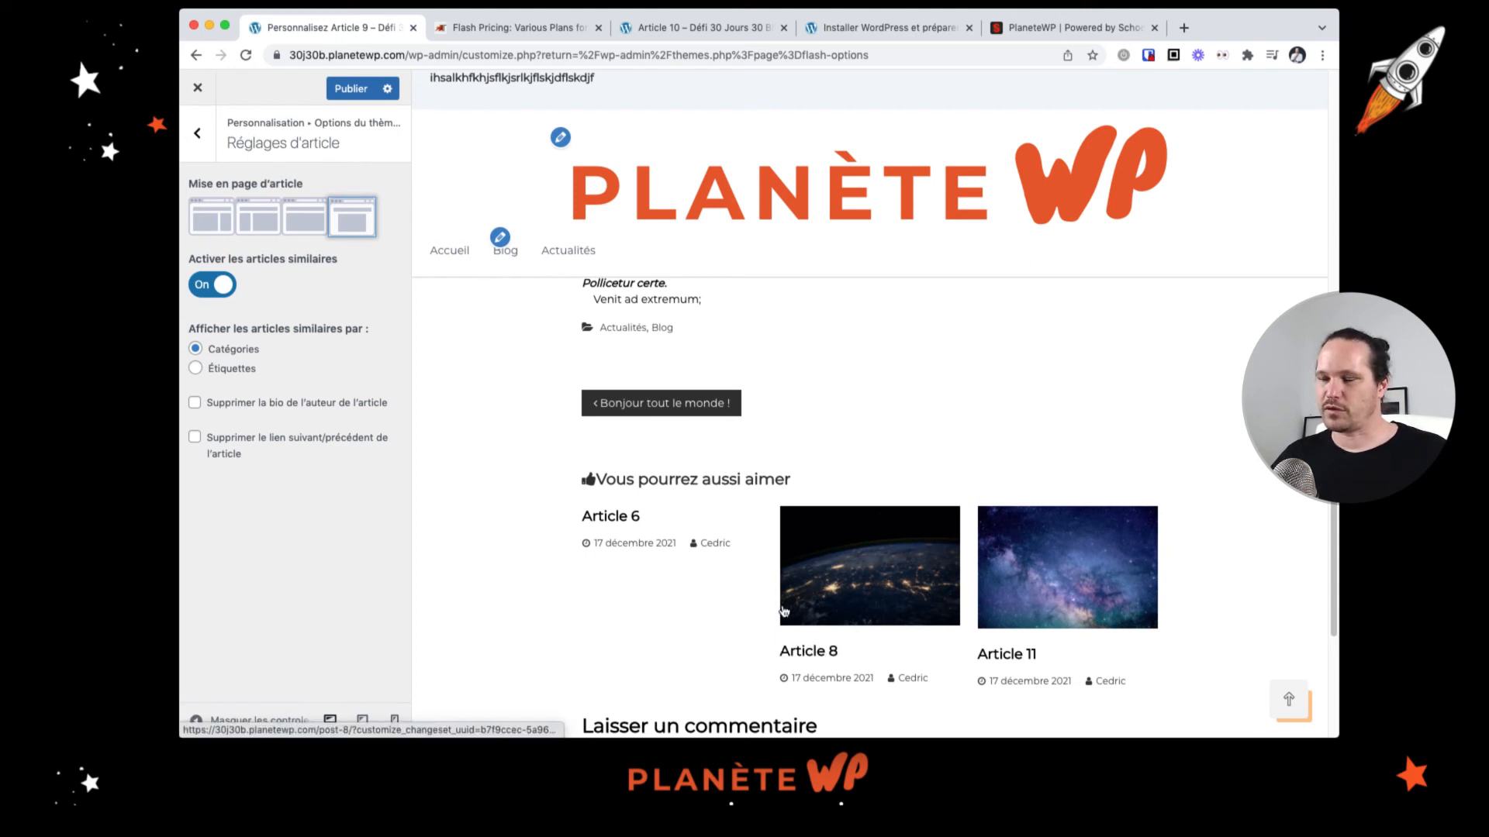
scroll(712, 560, down, 3)
scroll(712, 560, up, 10)
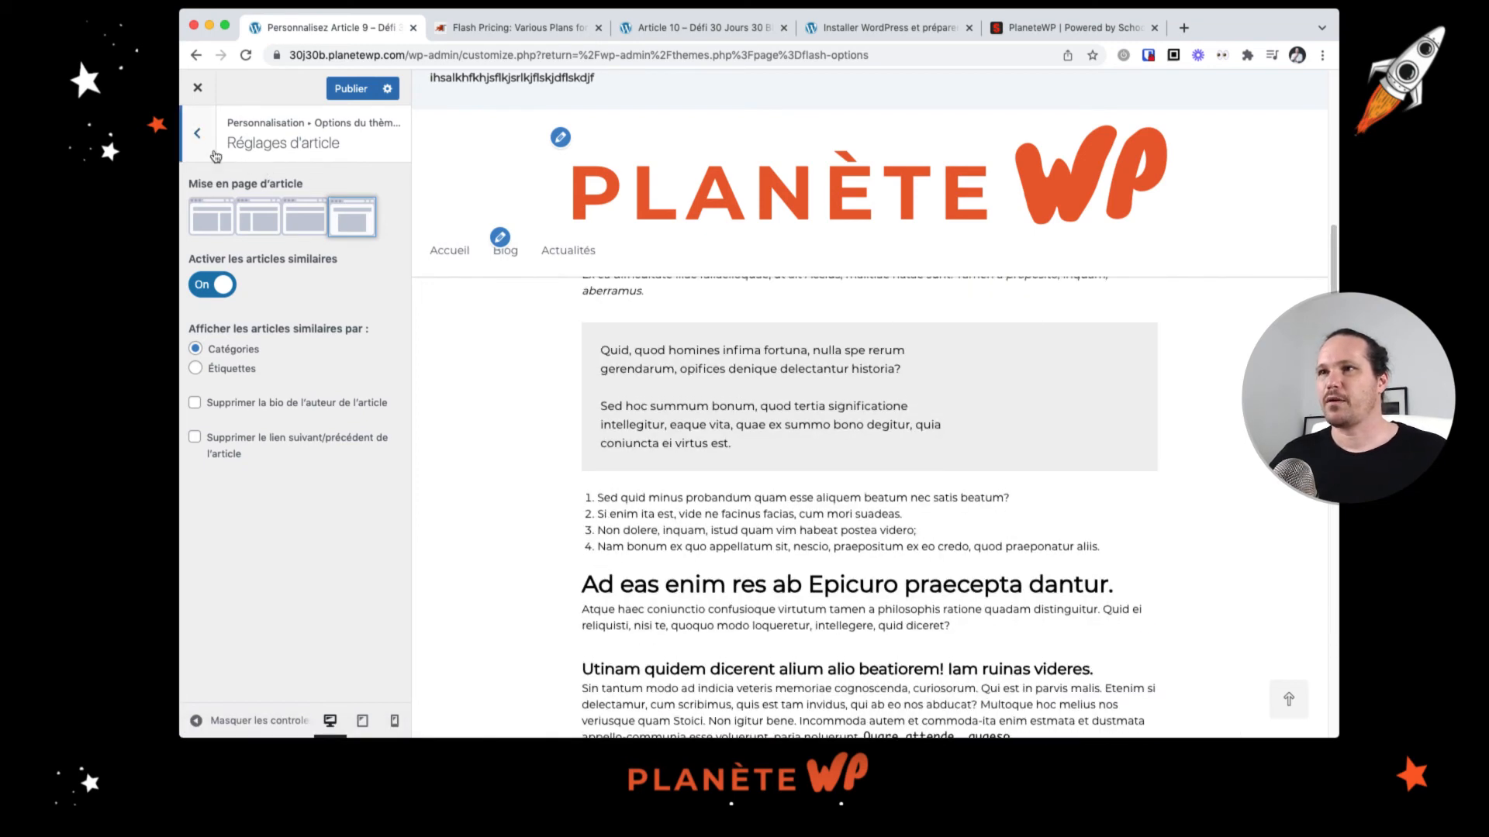
Step: Browse the page settings and footer widget area settings of the theme options
click(199, 133)
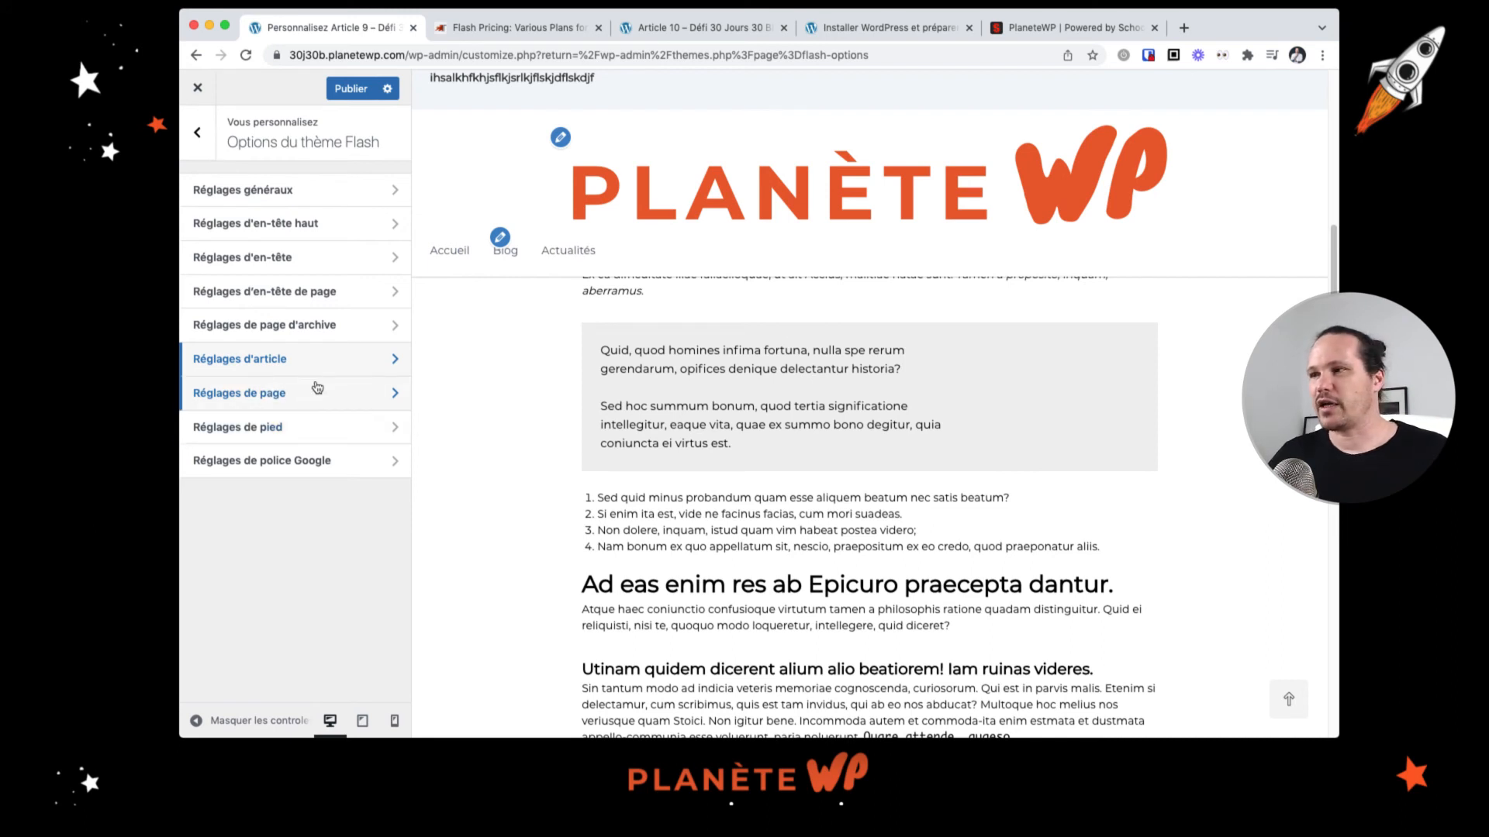
drag(629, 493, 777, 570)
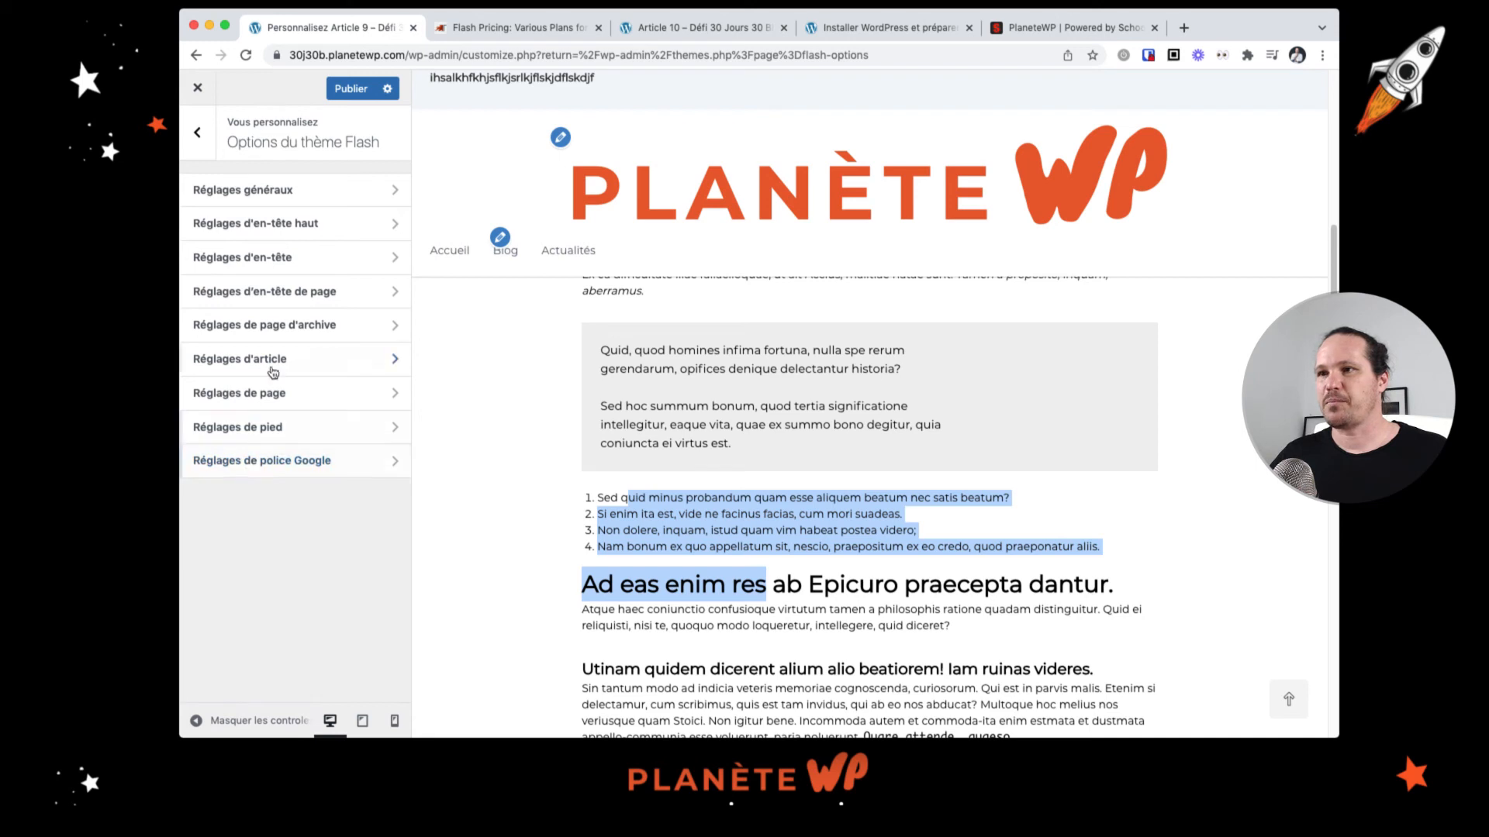
click(283, 394)
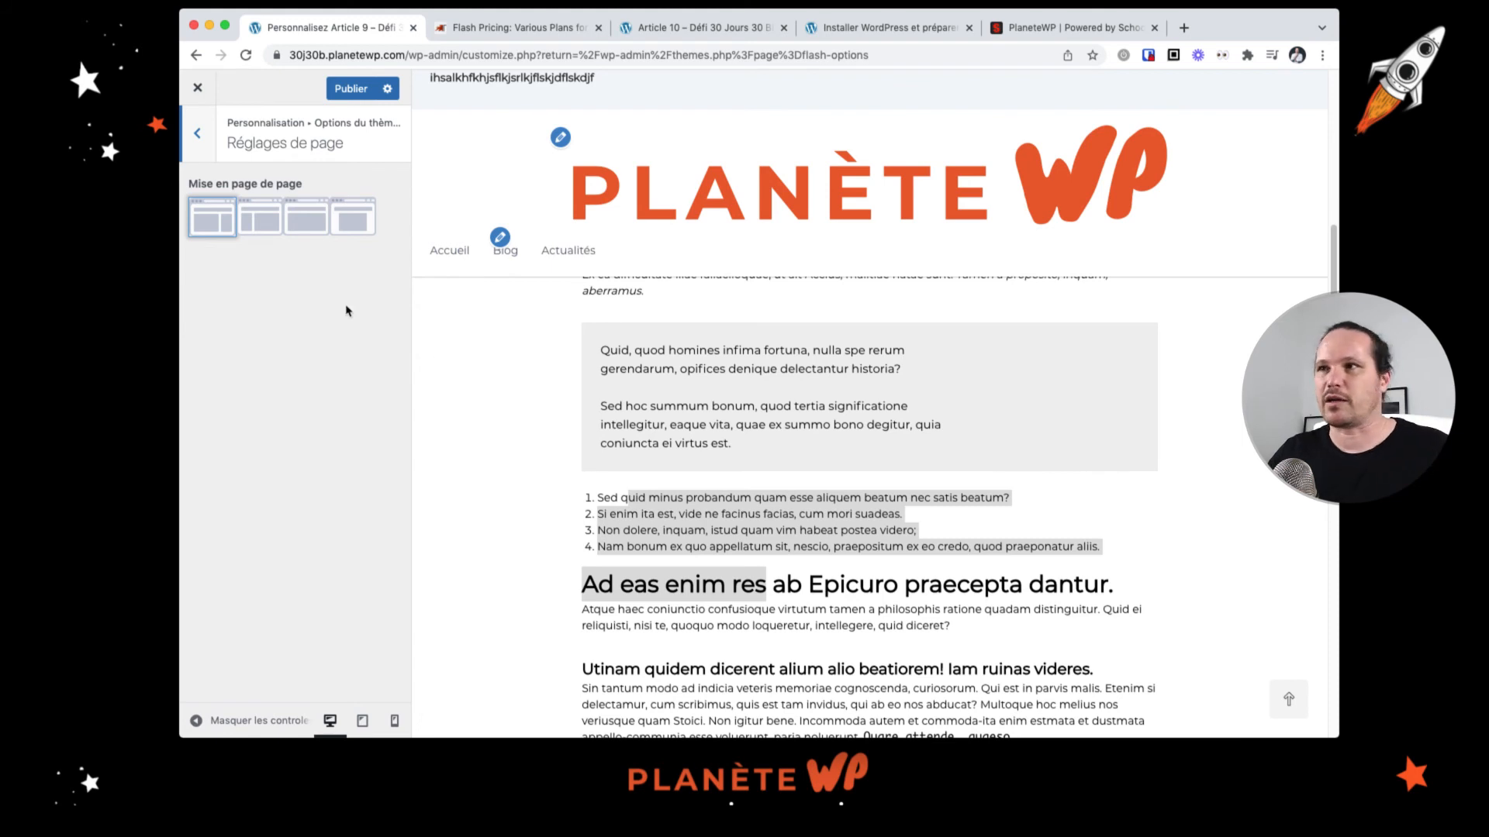
click(198, 152)
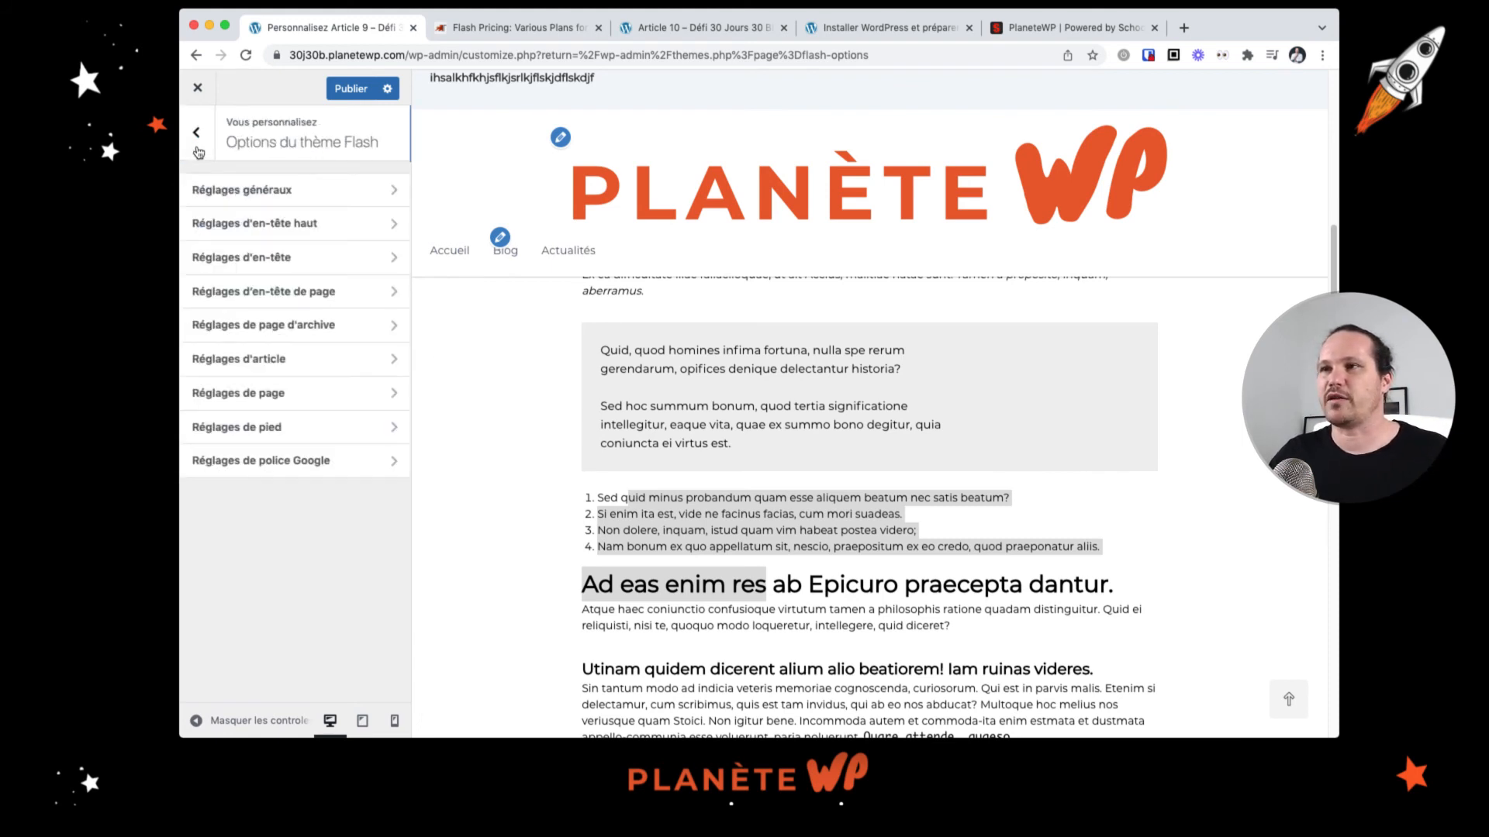
click(281, 428)
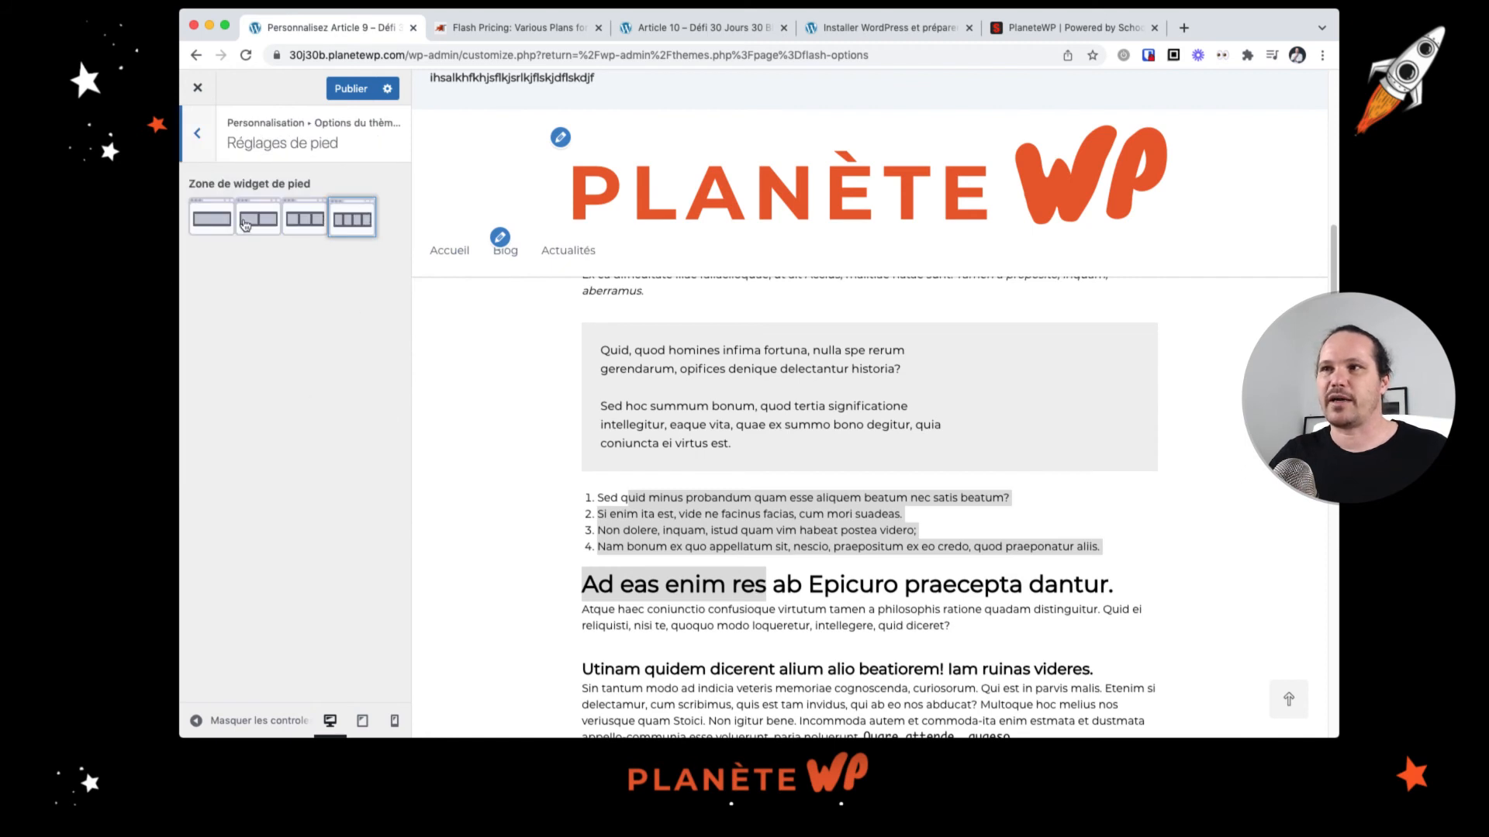
scroll(715, 482, down, 15)
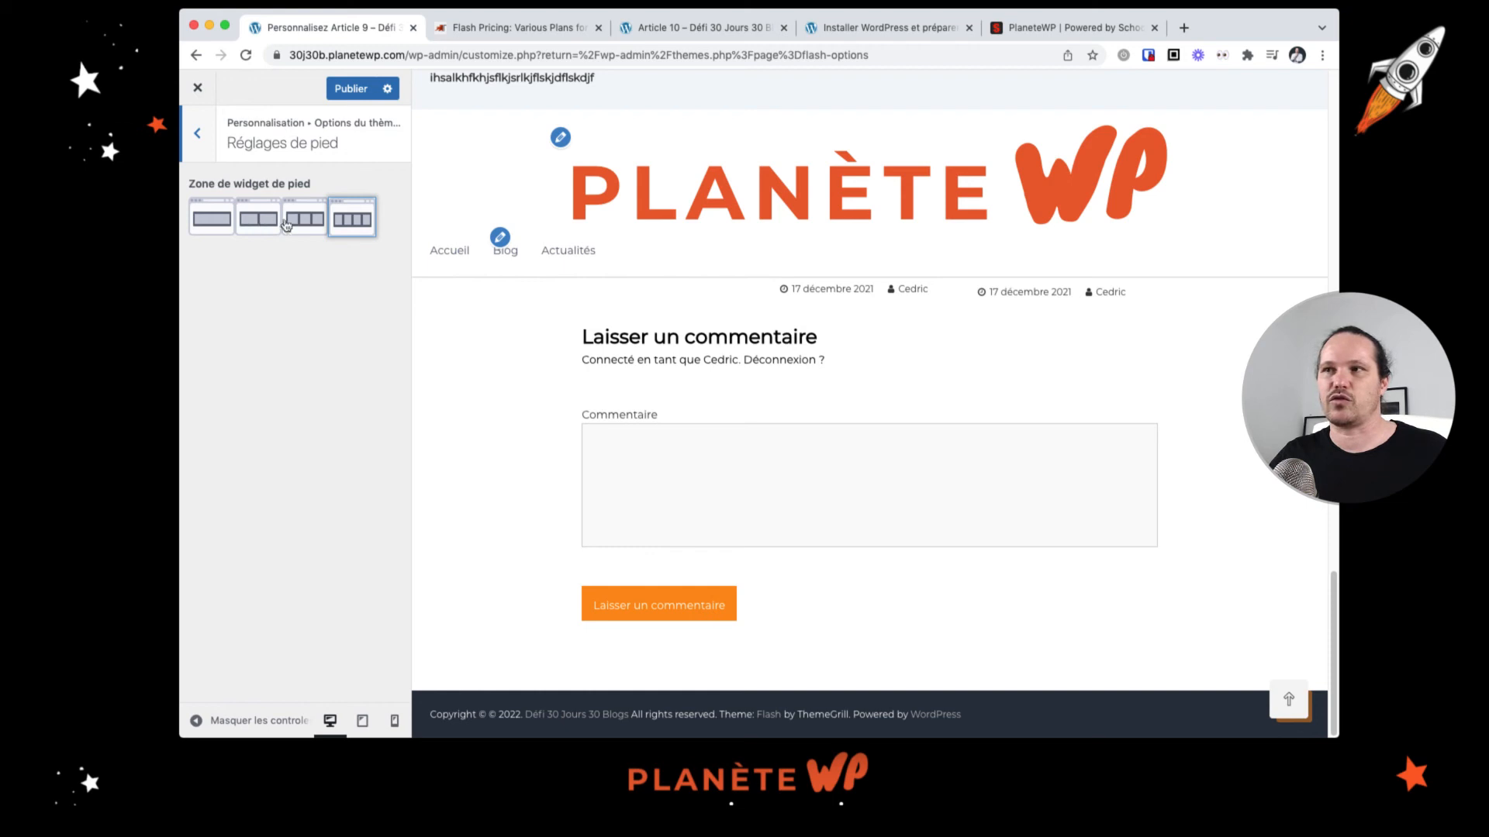
Step: Open the Google font settings to review the body typography options
click(205, 137)
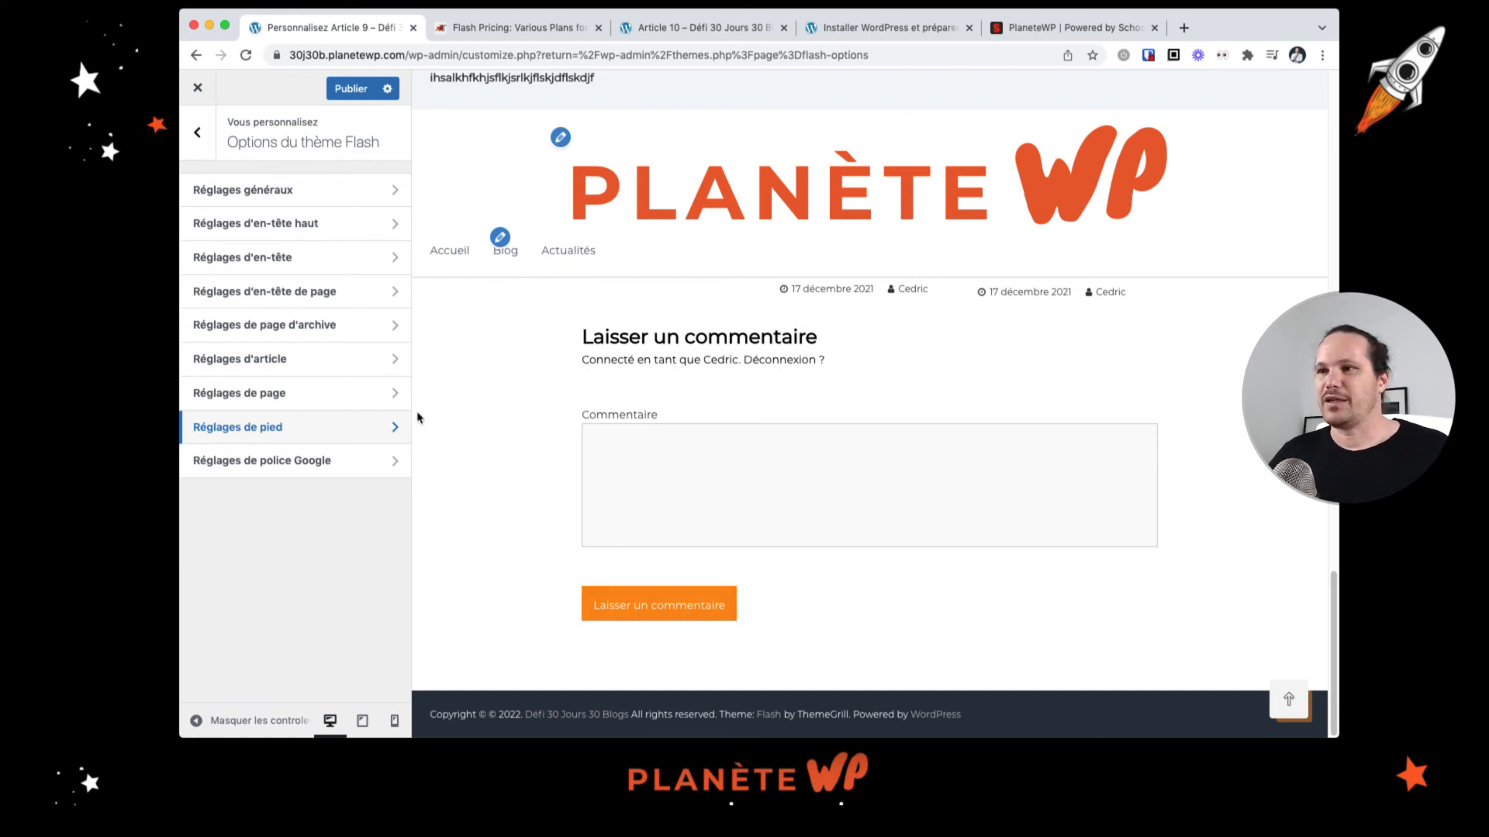
click(309, 472)
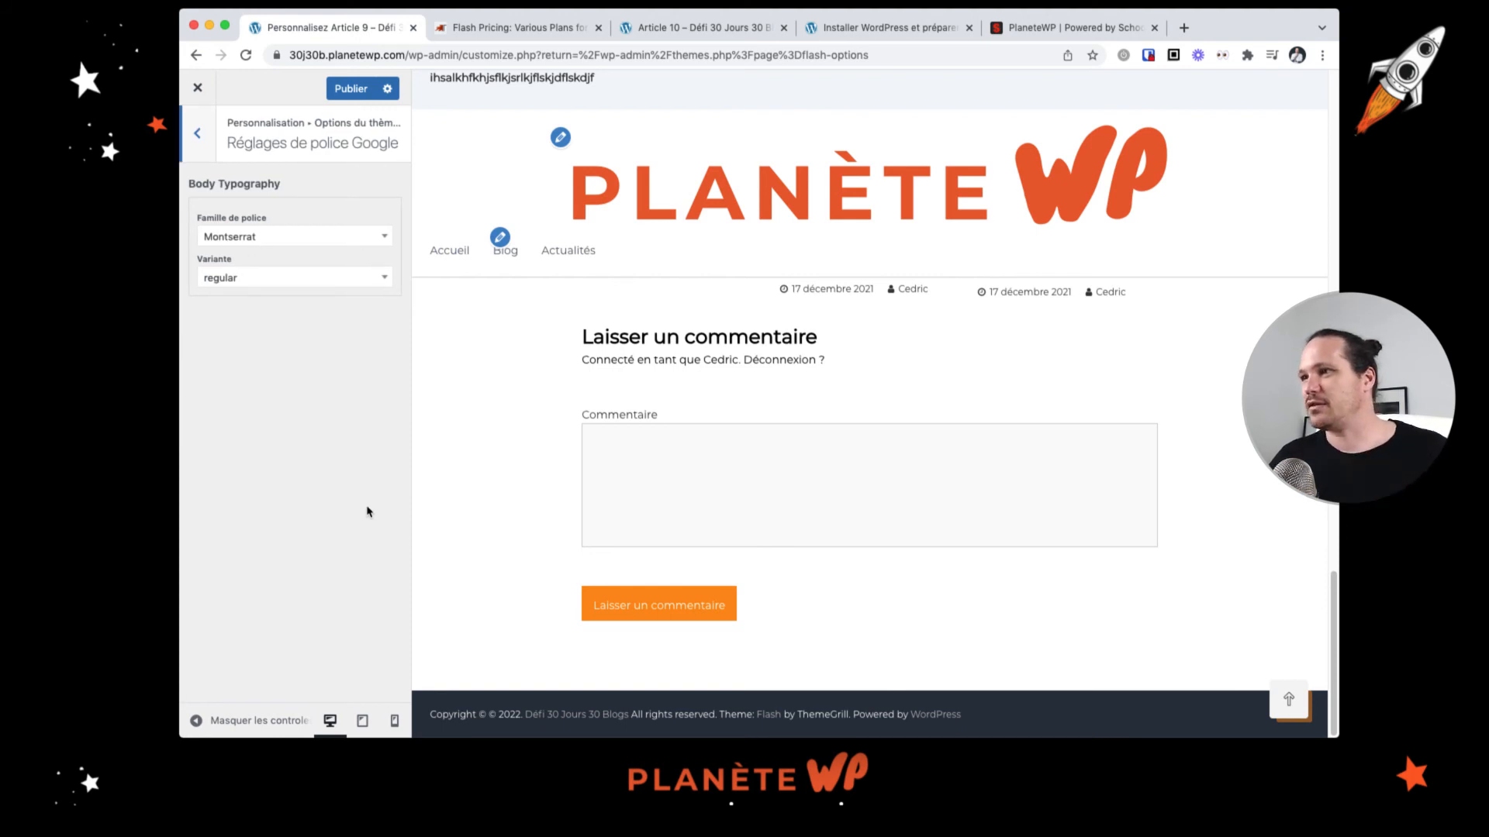
scroll(741, 396, up, 3)
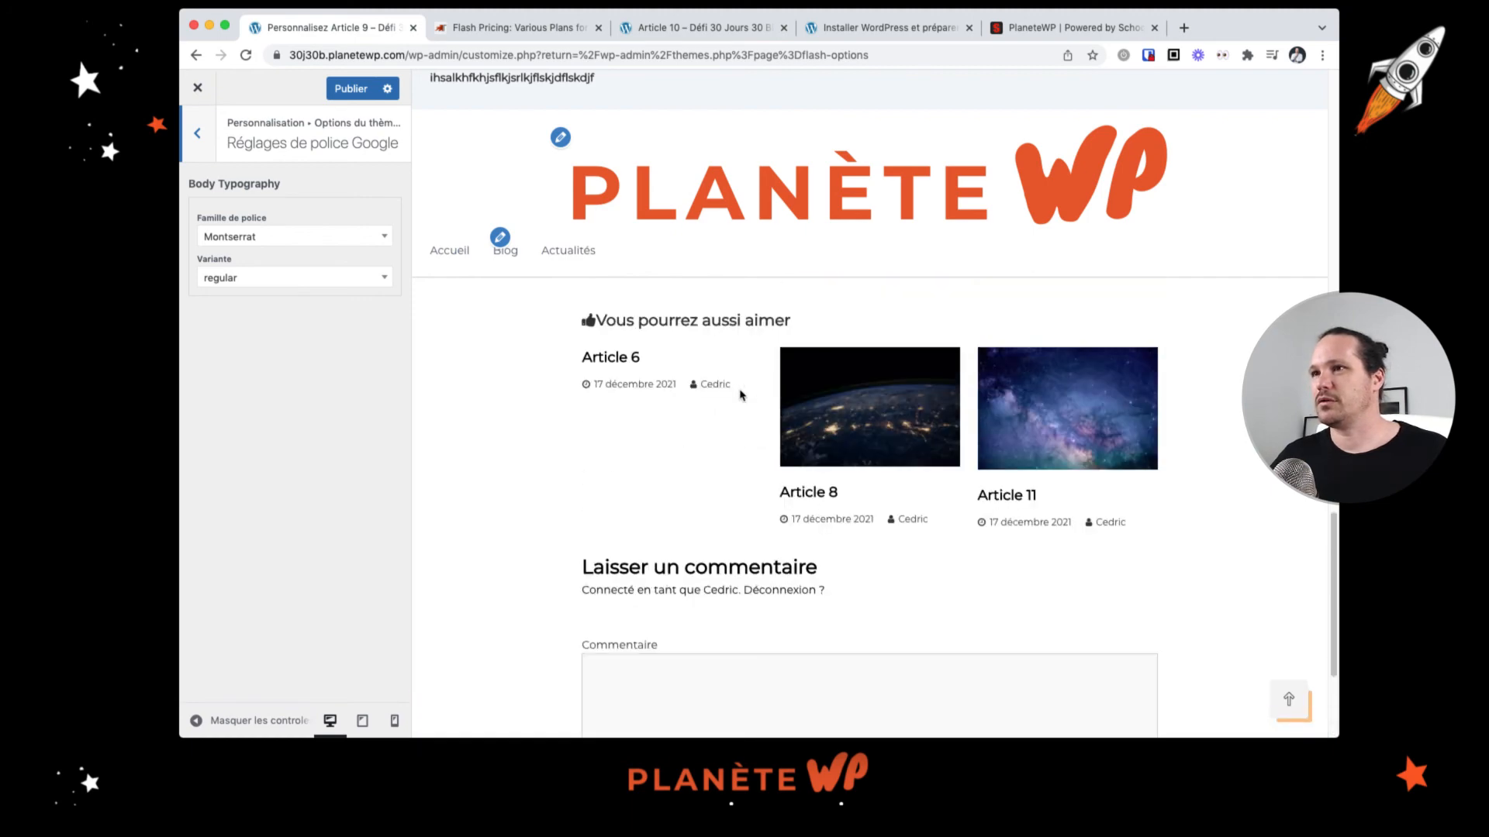
scroll(744, 397, up, 15)
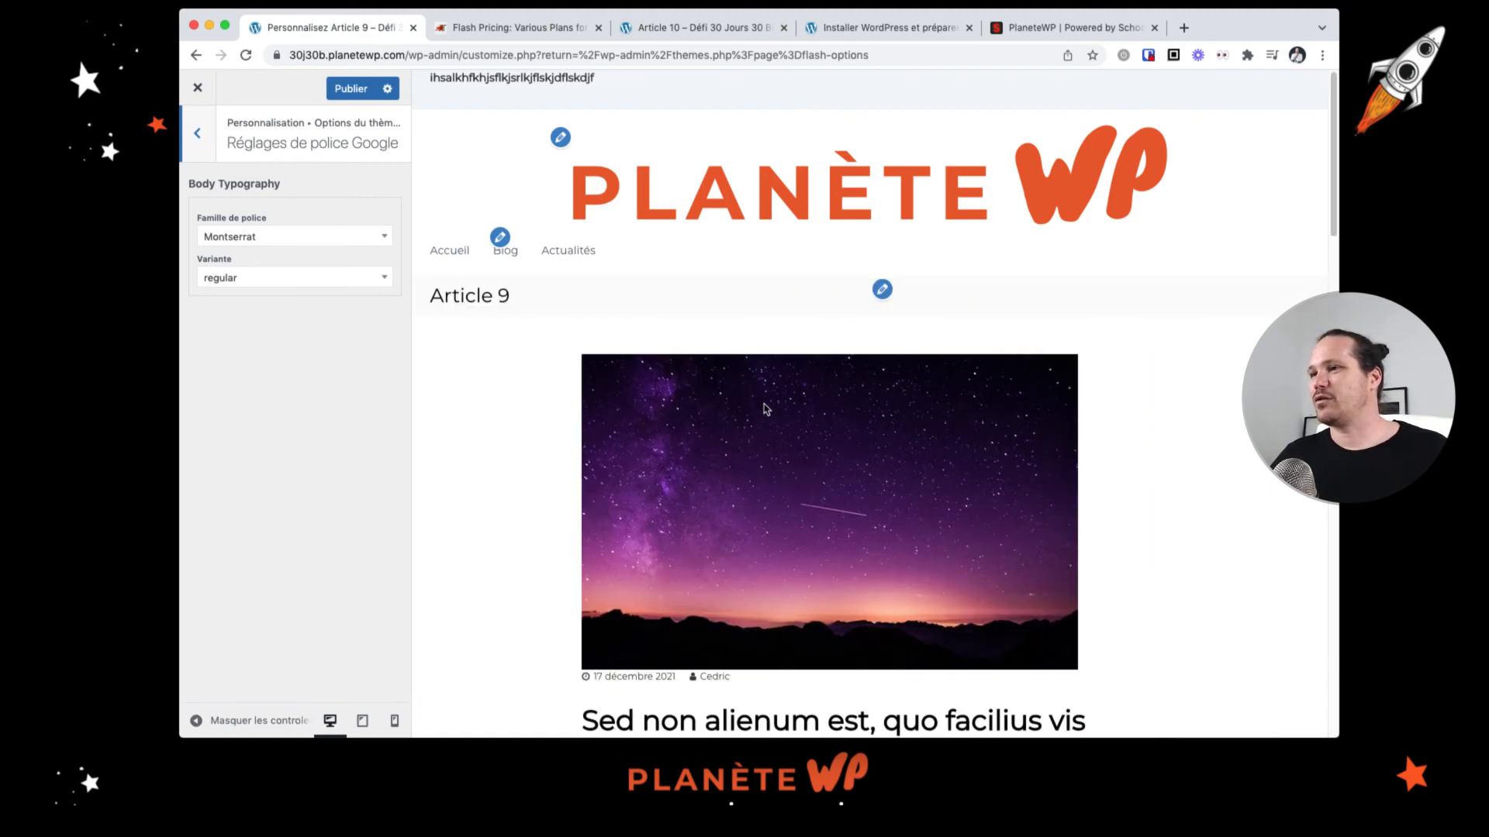
Step: Set the body typography font family to Poppins with the regular variant
scroll(752, 402, down, 4)
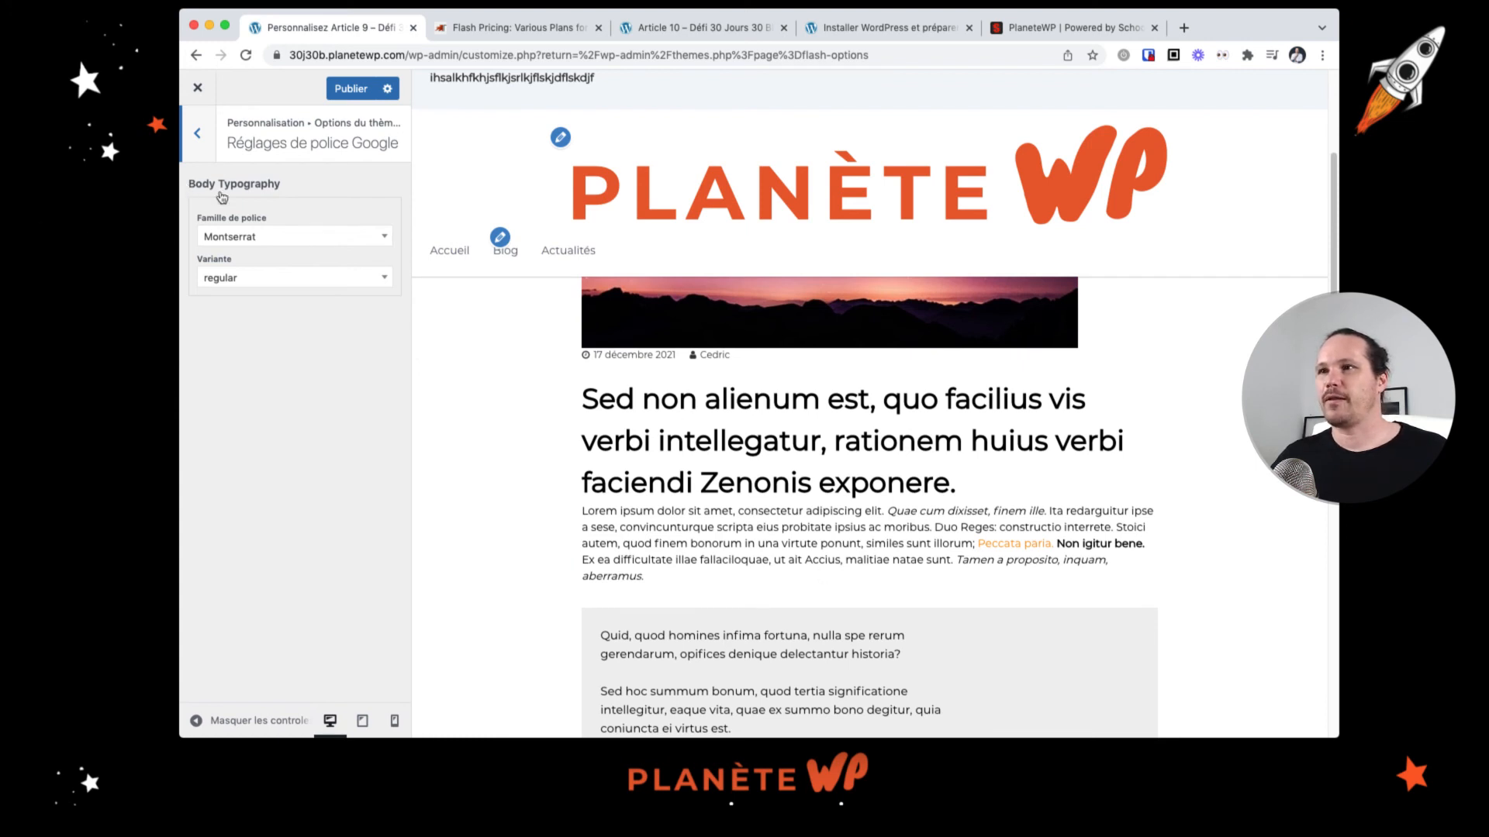
click(309, 236)
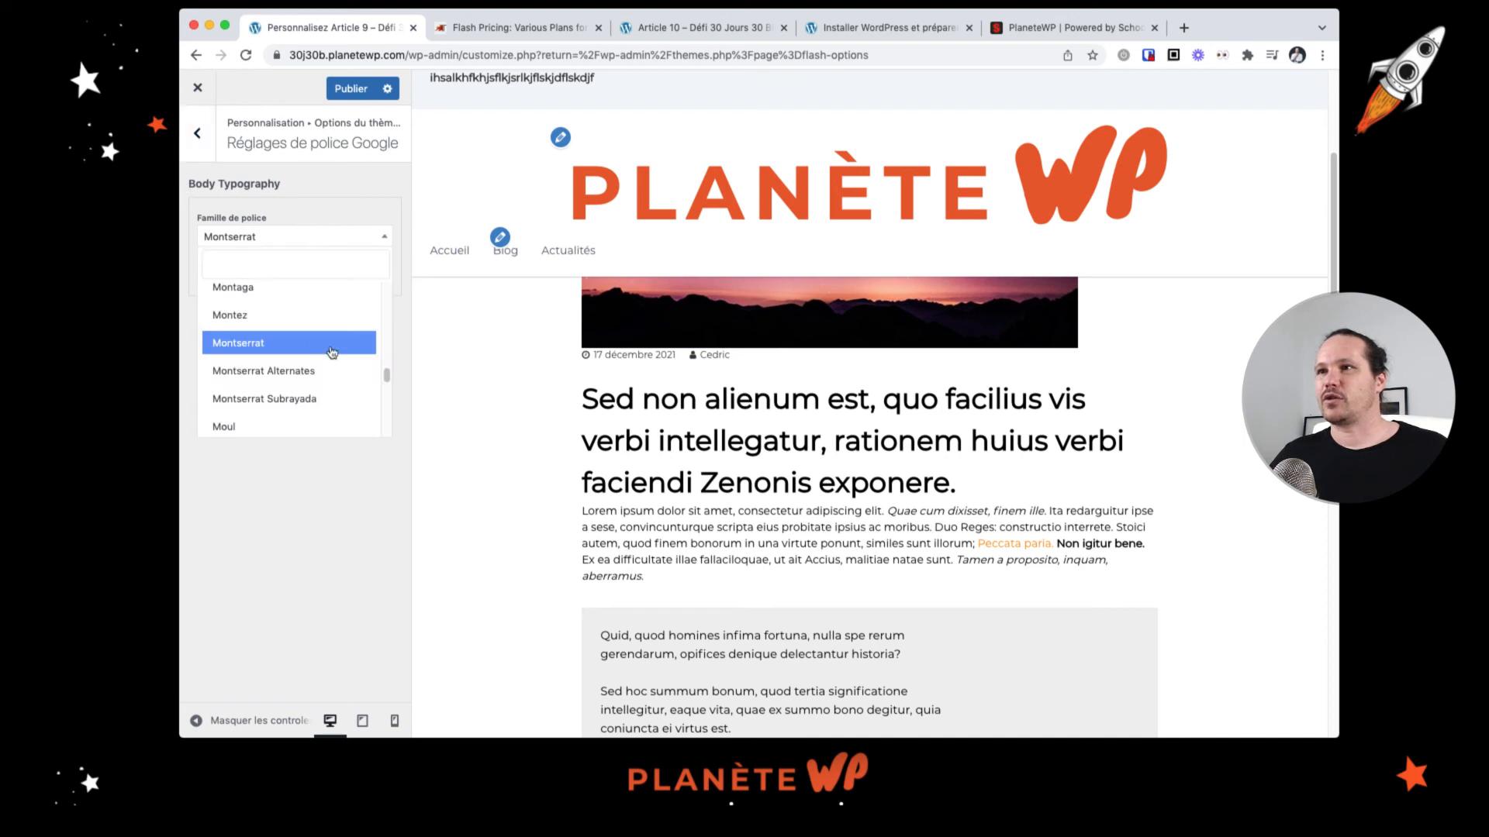
scroll(335, 355, down, 3)
scroll(334, 354, down, 10)
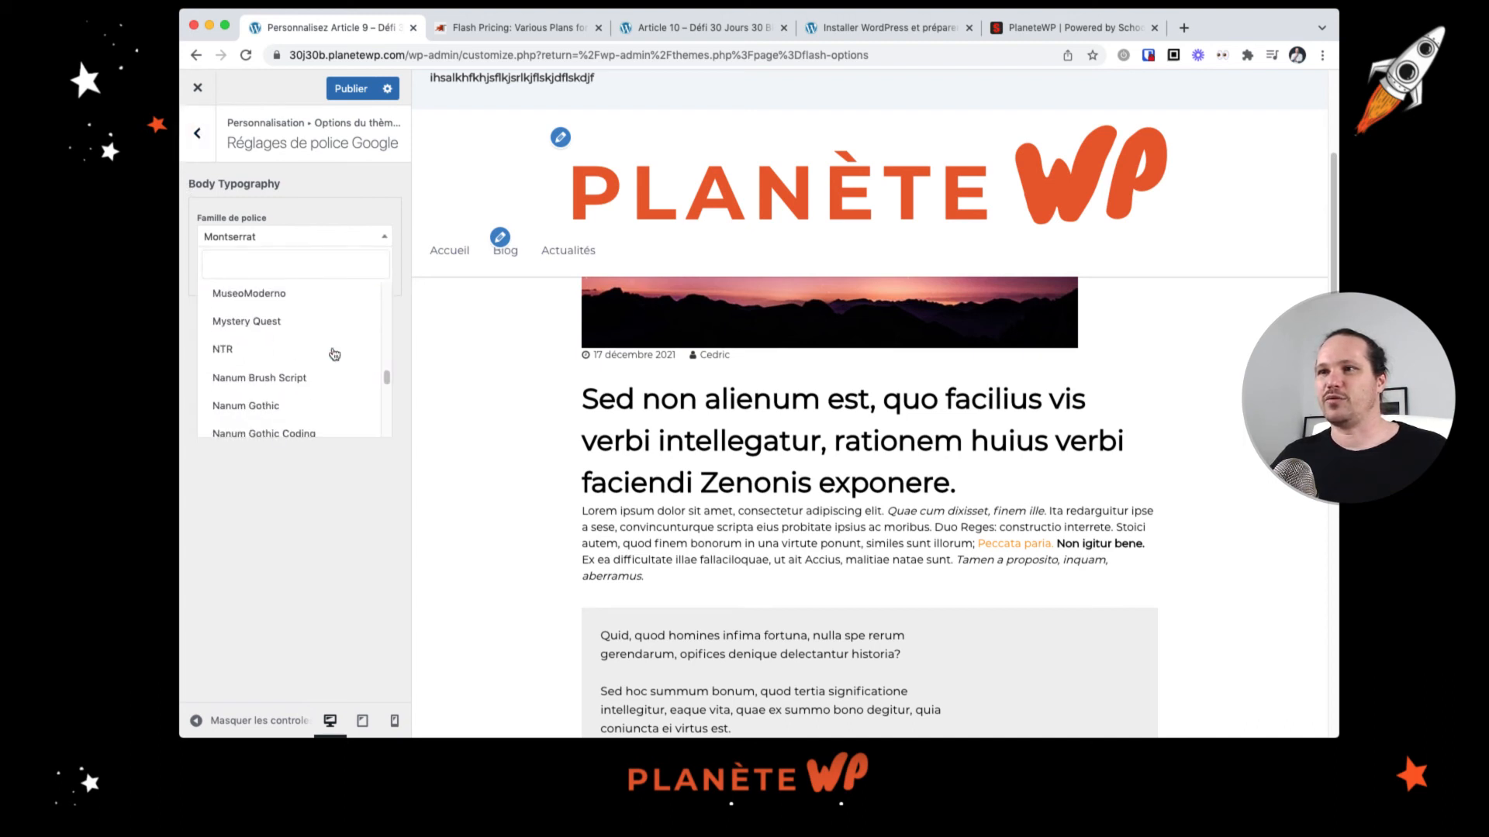
scroll(335, 356, down, 12)
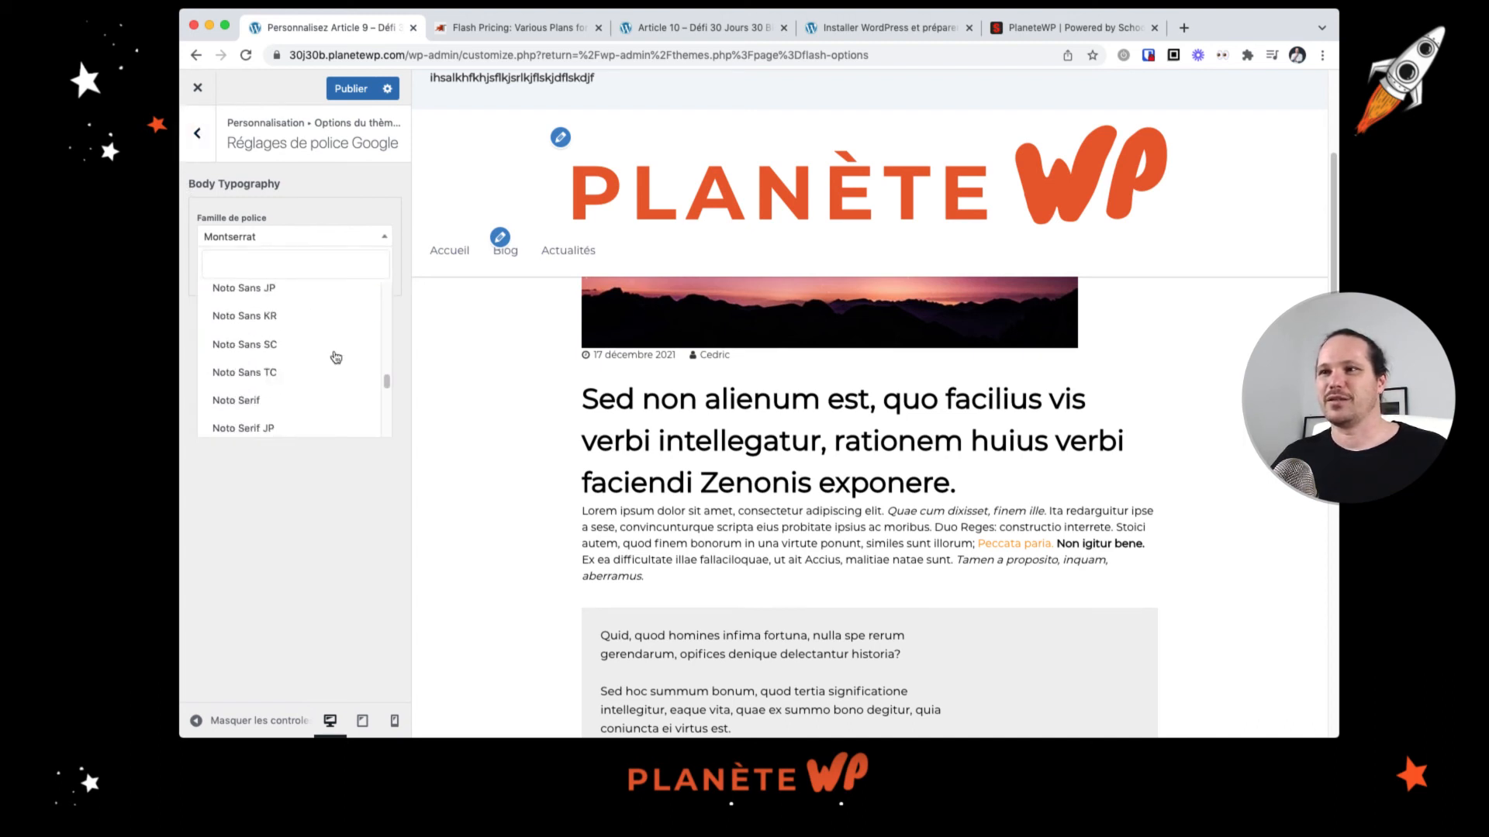
scroll(334, 357, down, 12)
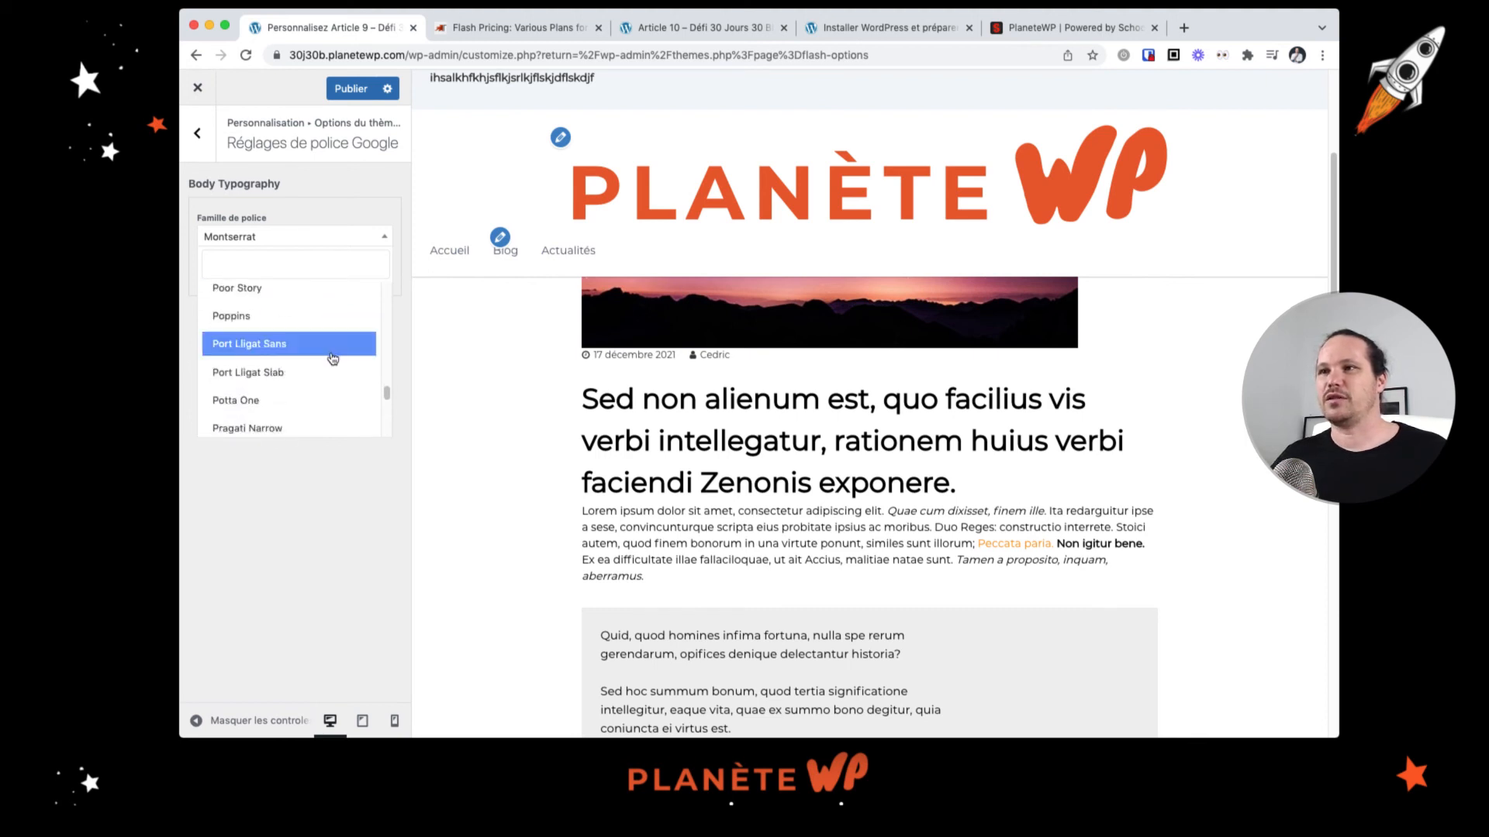
click(314, 316)
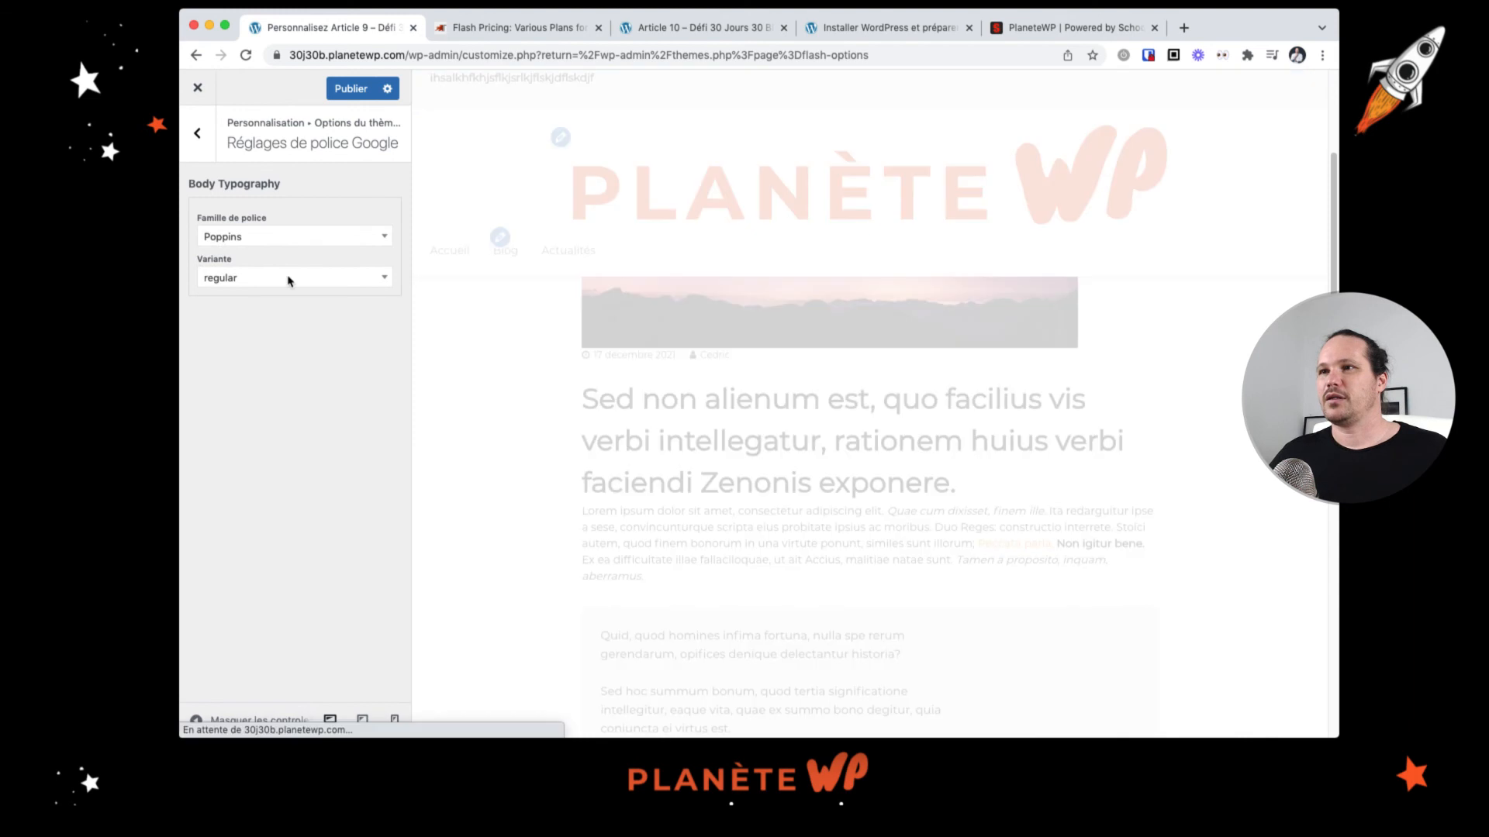
click(342, 287)
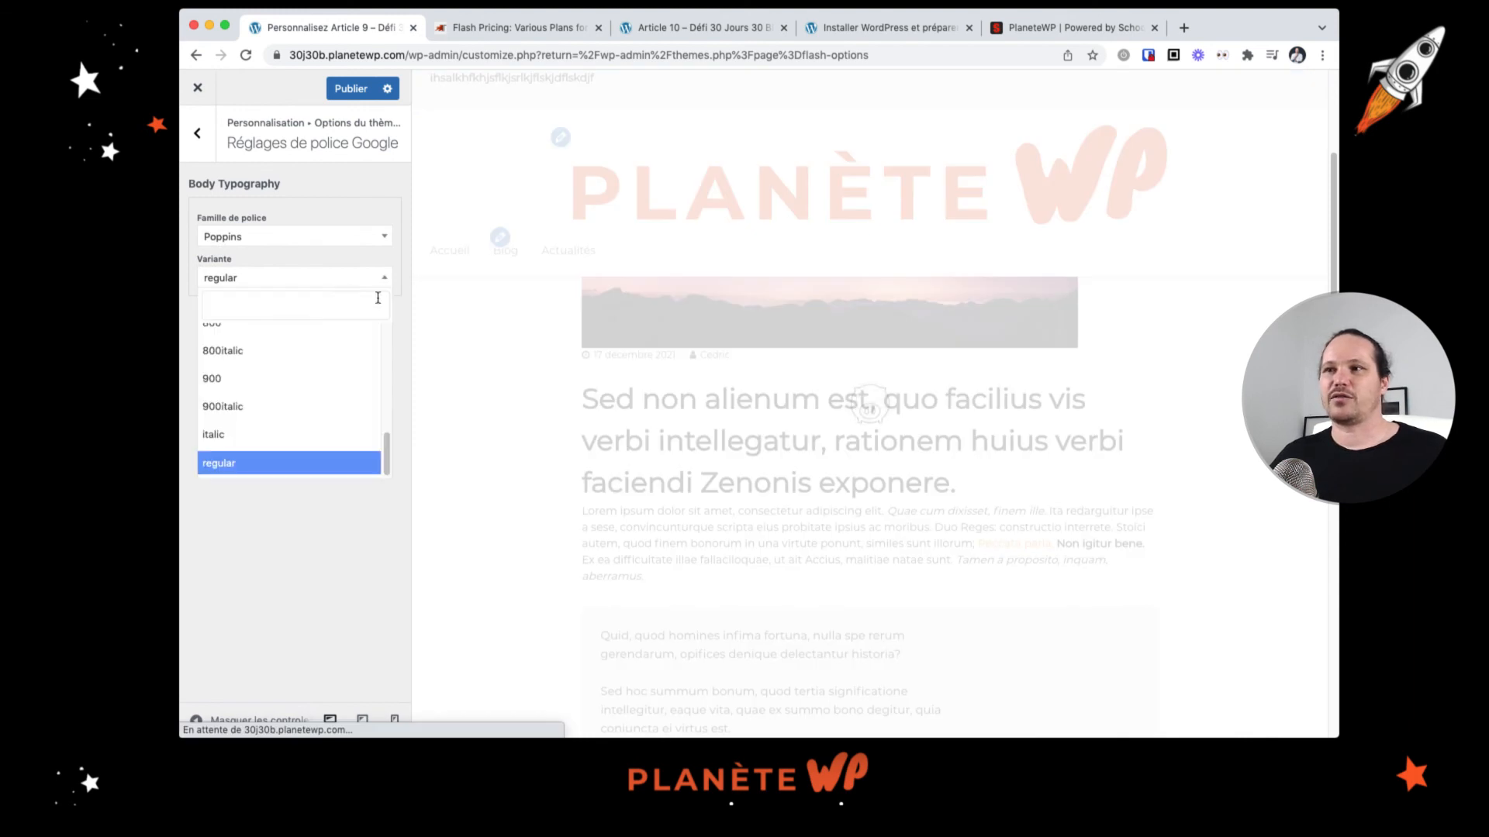
click(337, 566)
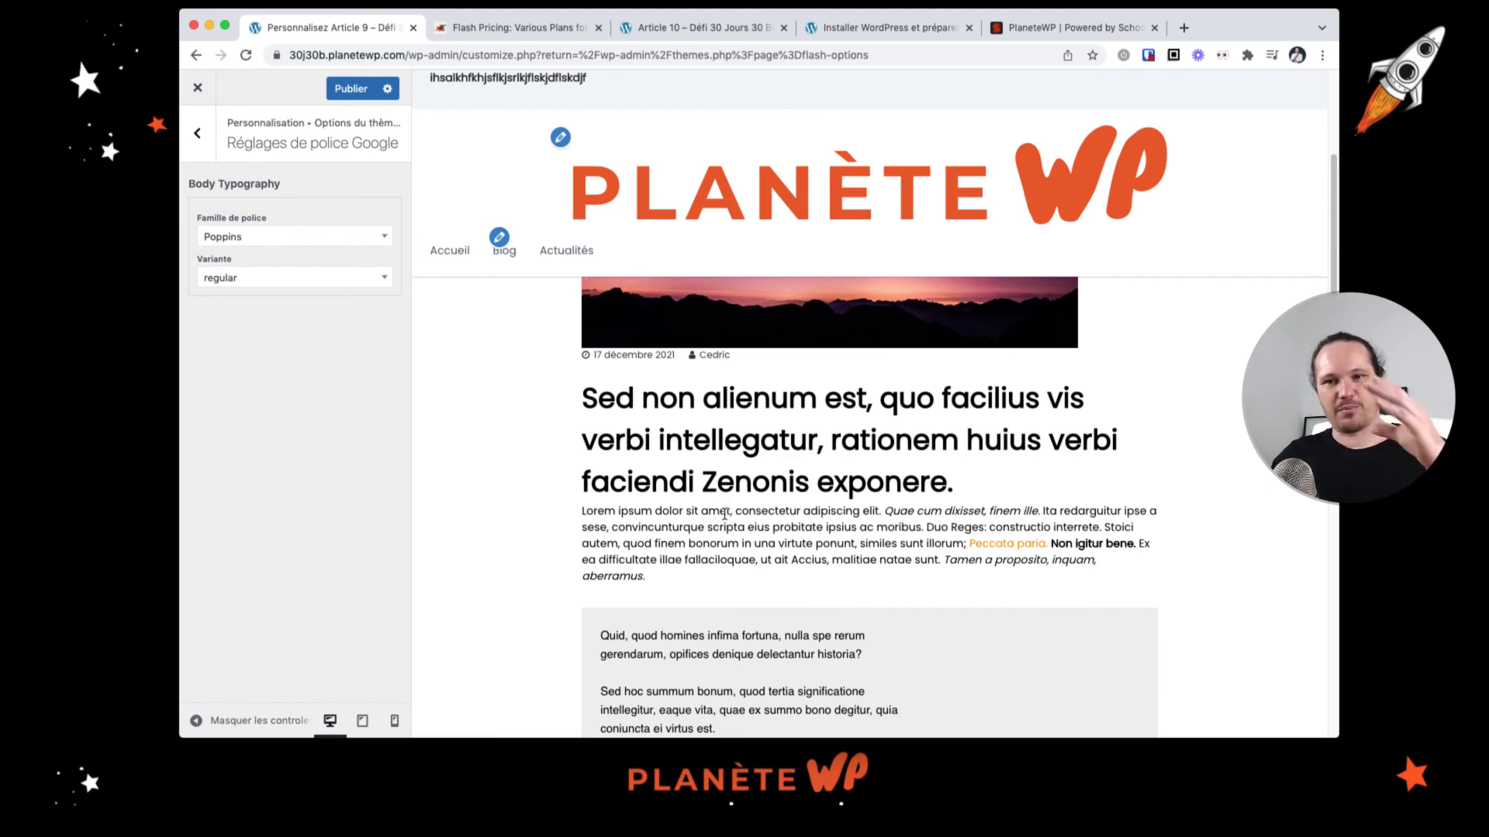
Step: Review the article text in the preview with the new font, then revisit the footer settings of the theme options
scroll(715, 513, down, 3)
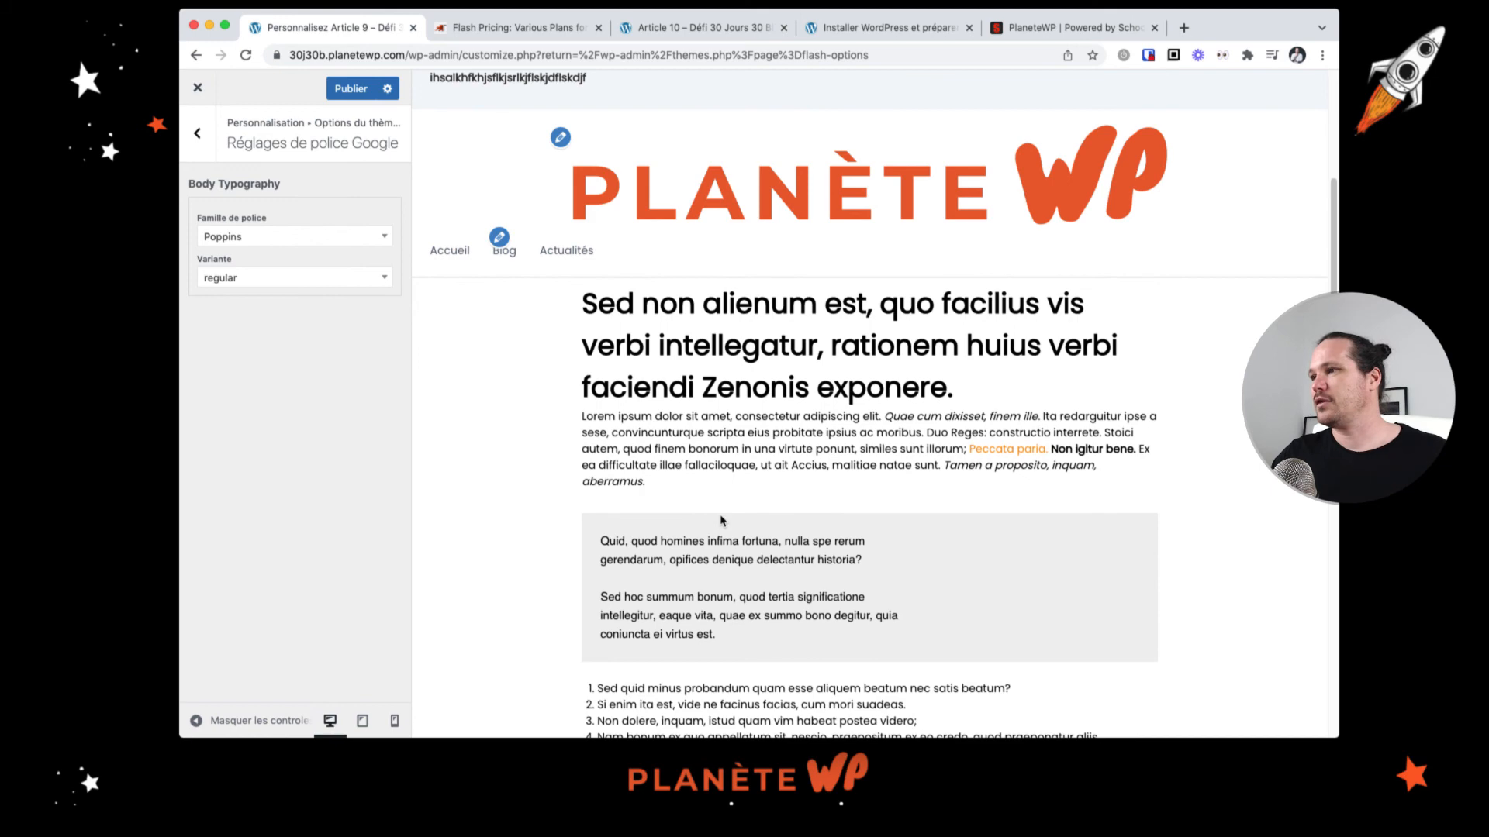
scroll(720, 521, up, 5)
drag(691, 598, 776, 630)
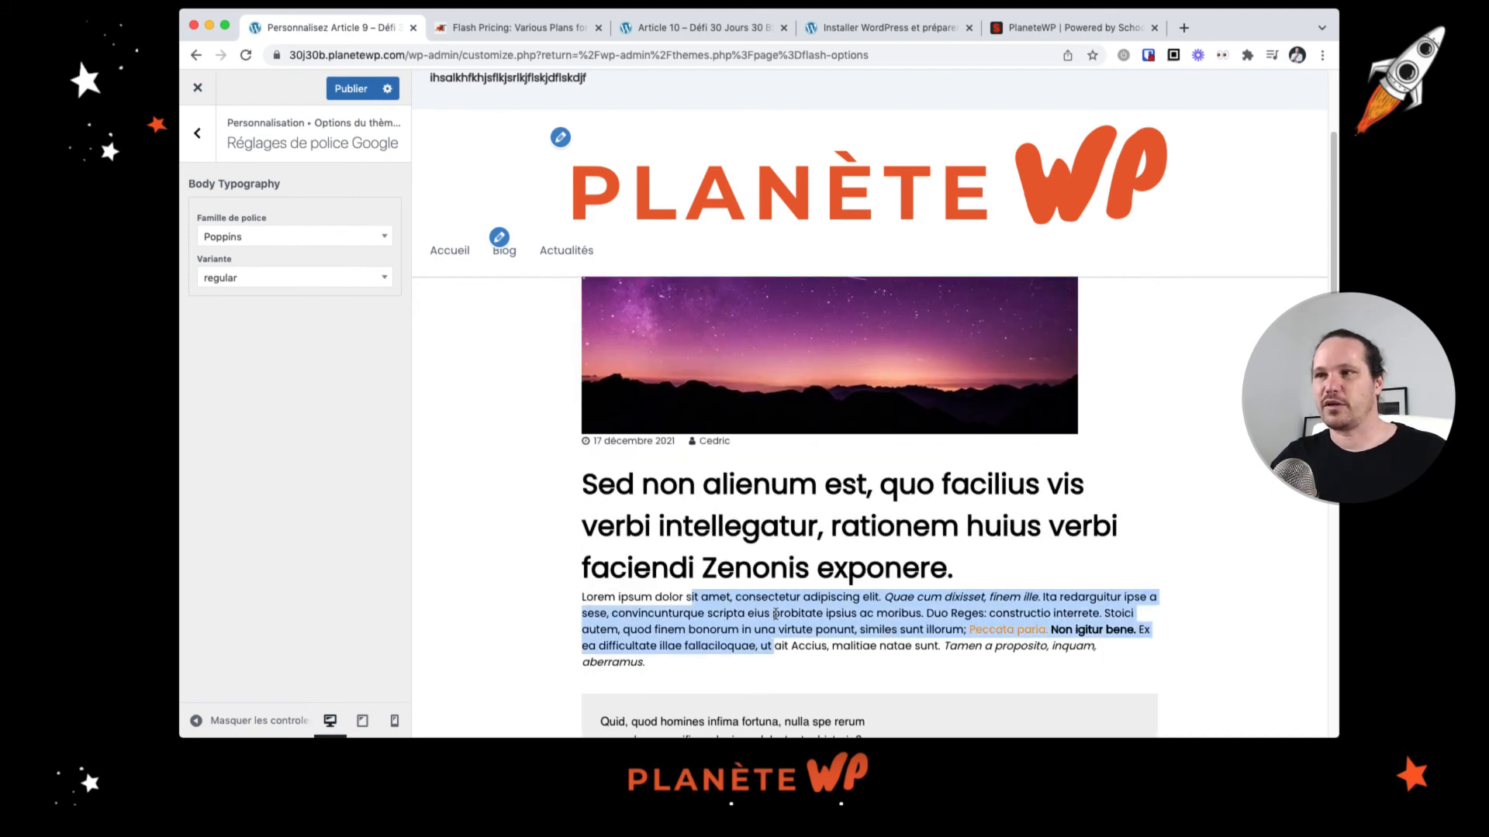
click(197, 133)
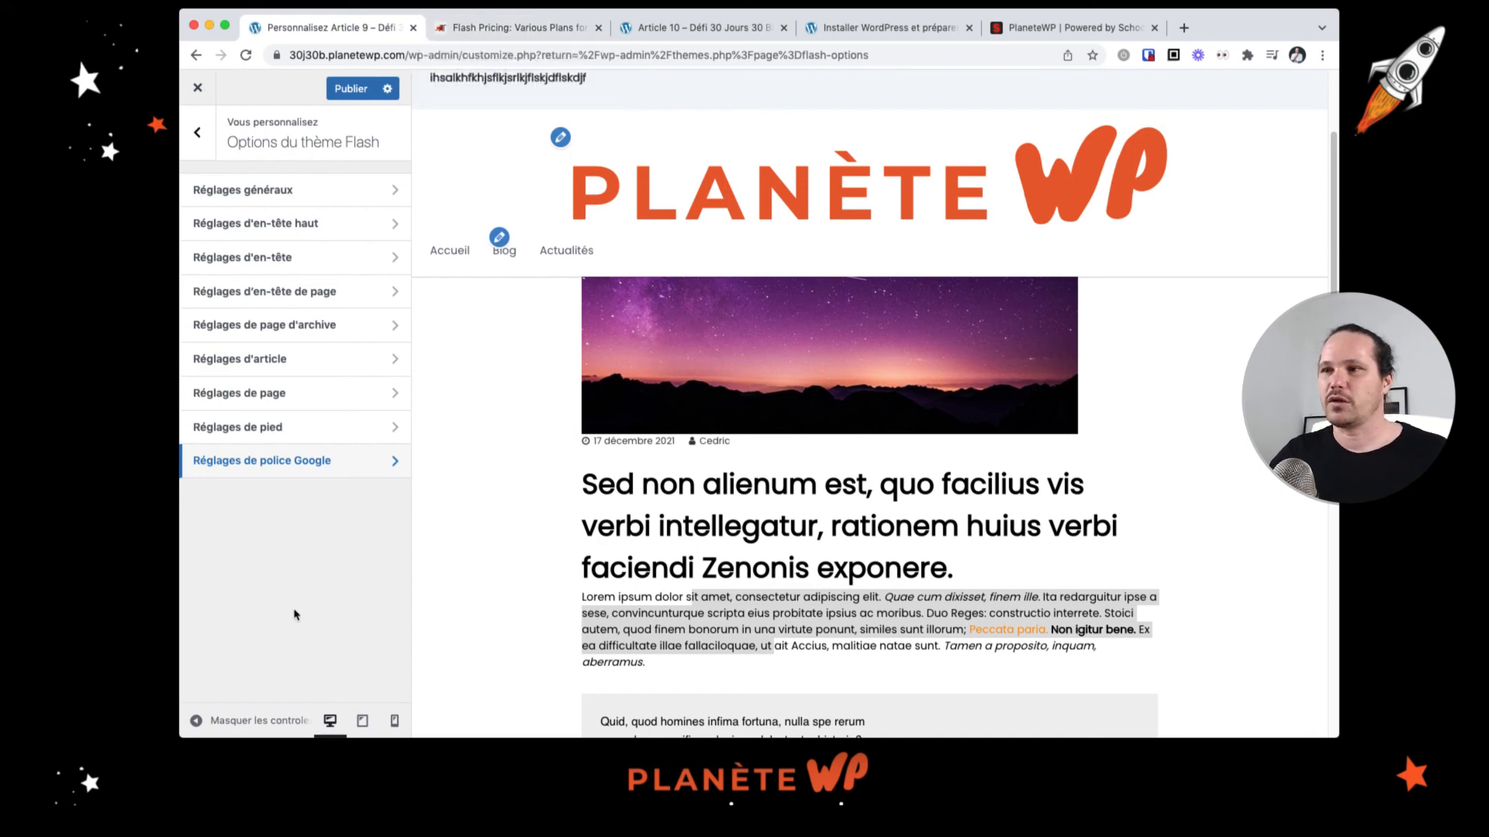
scroll(551, 542, down, 5)
scroll(547, 541, down, 3)
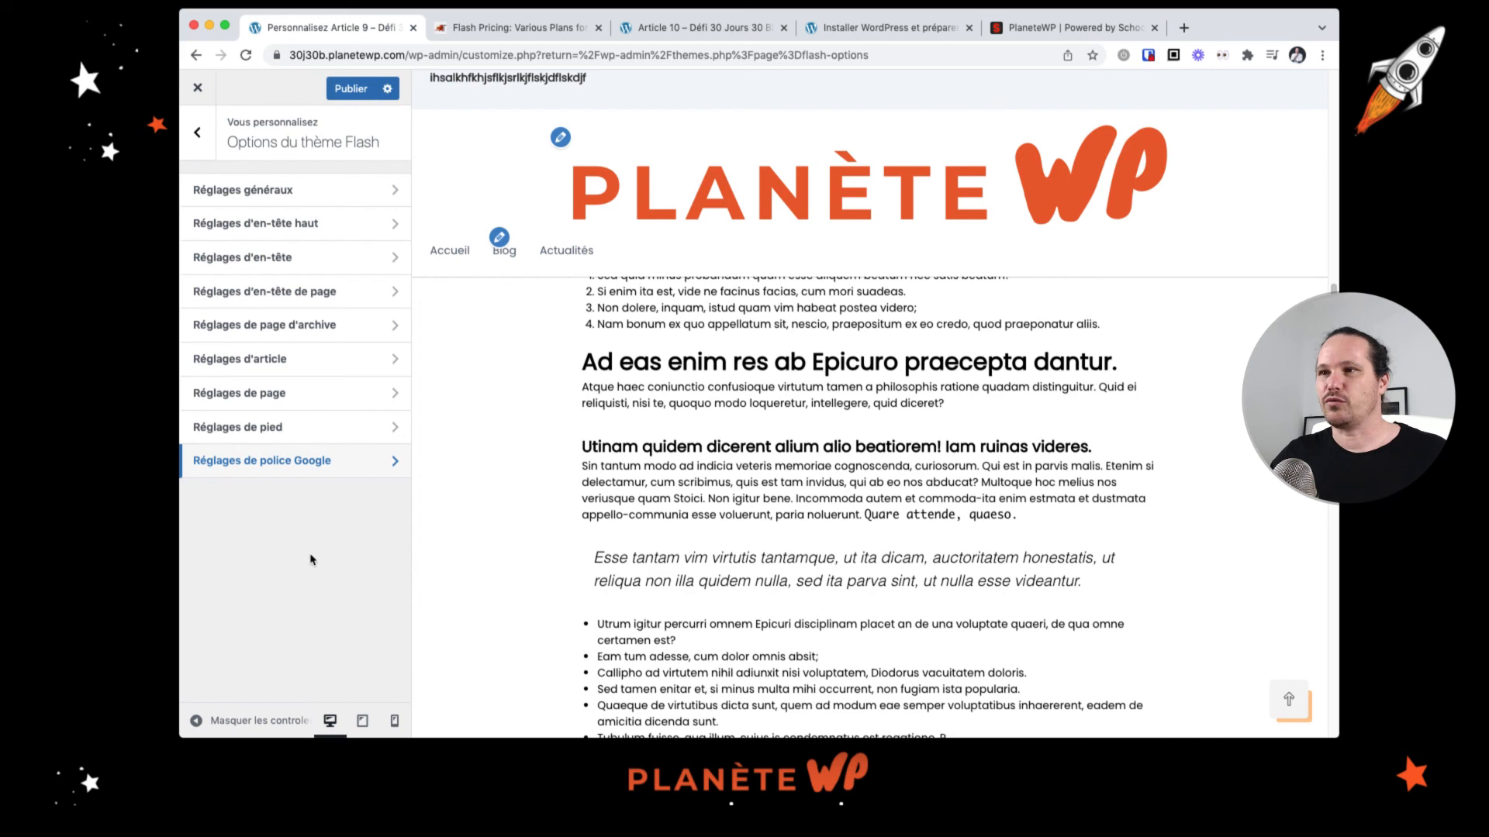
click(279, 427)
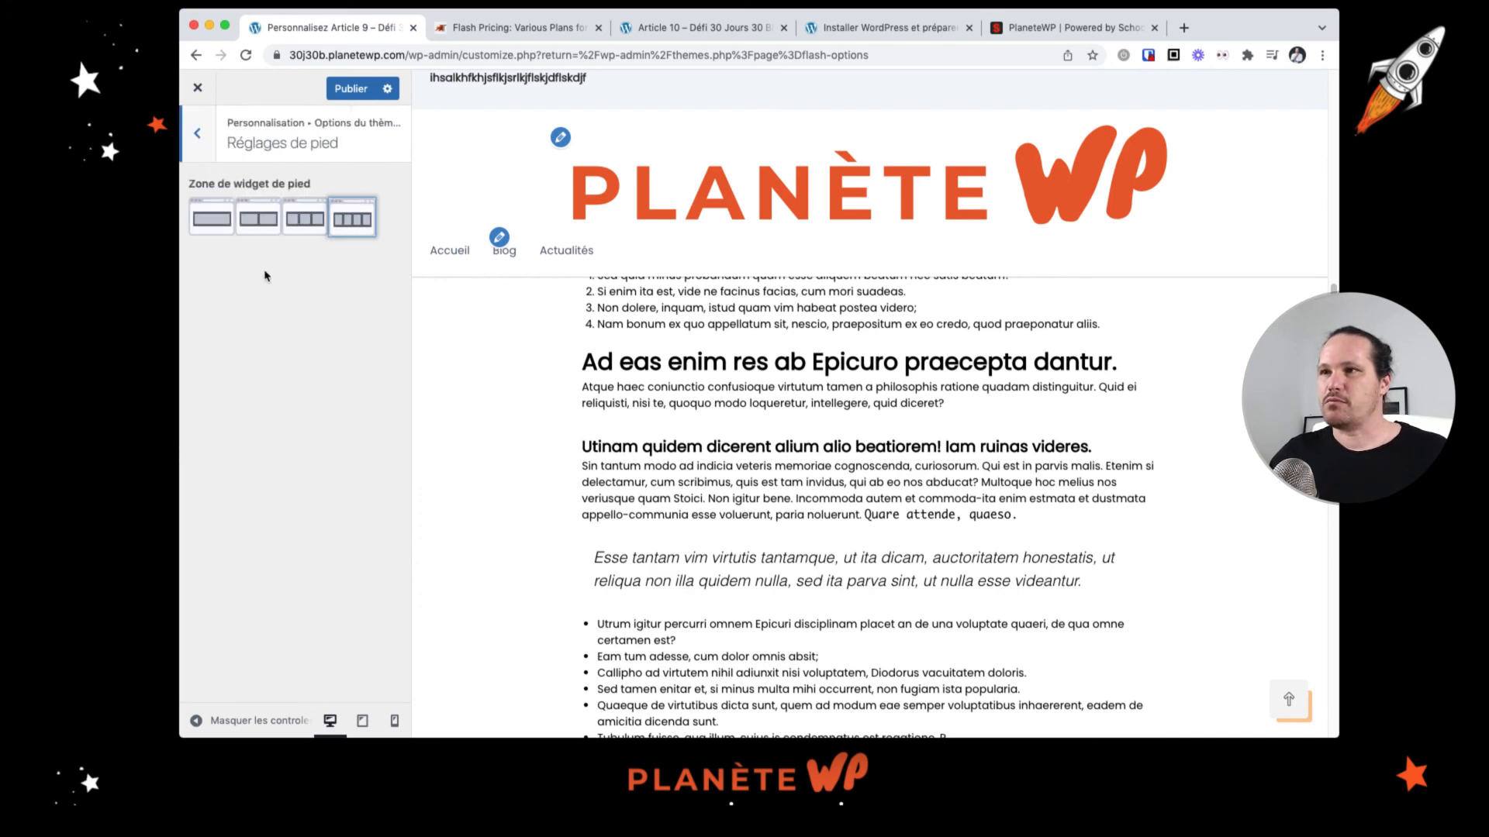
click(193, 134)
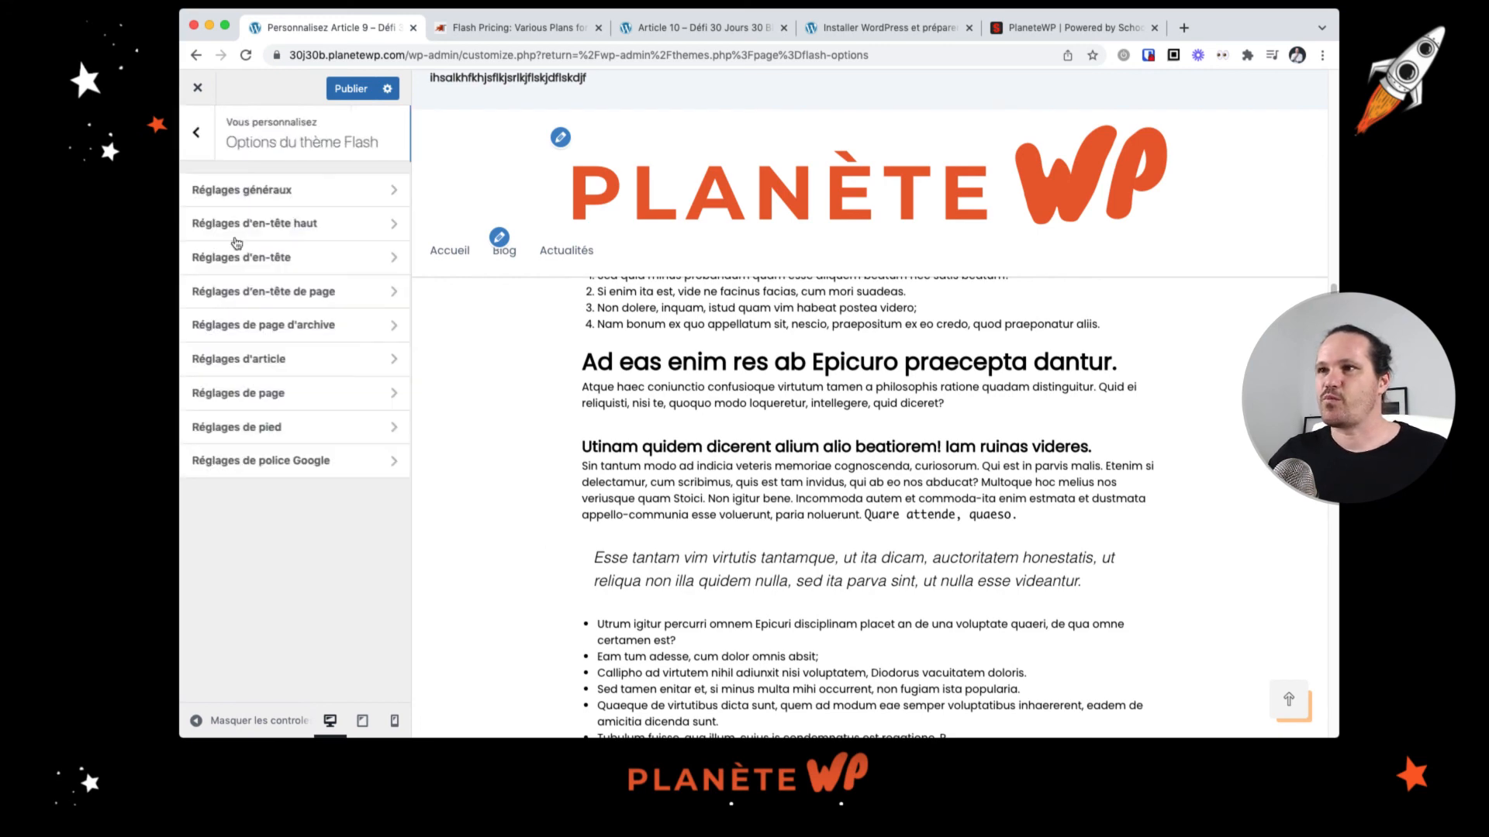
Step: Browse the customizer's site identity, colours, header media and widgets panels, and briefly open the Pro version link
click(203, 147)
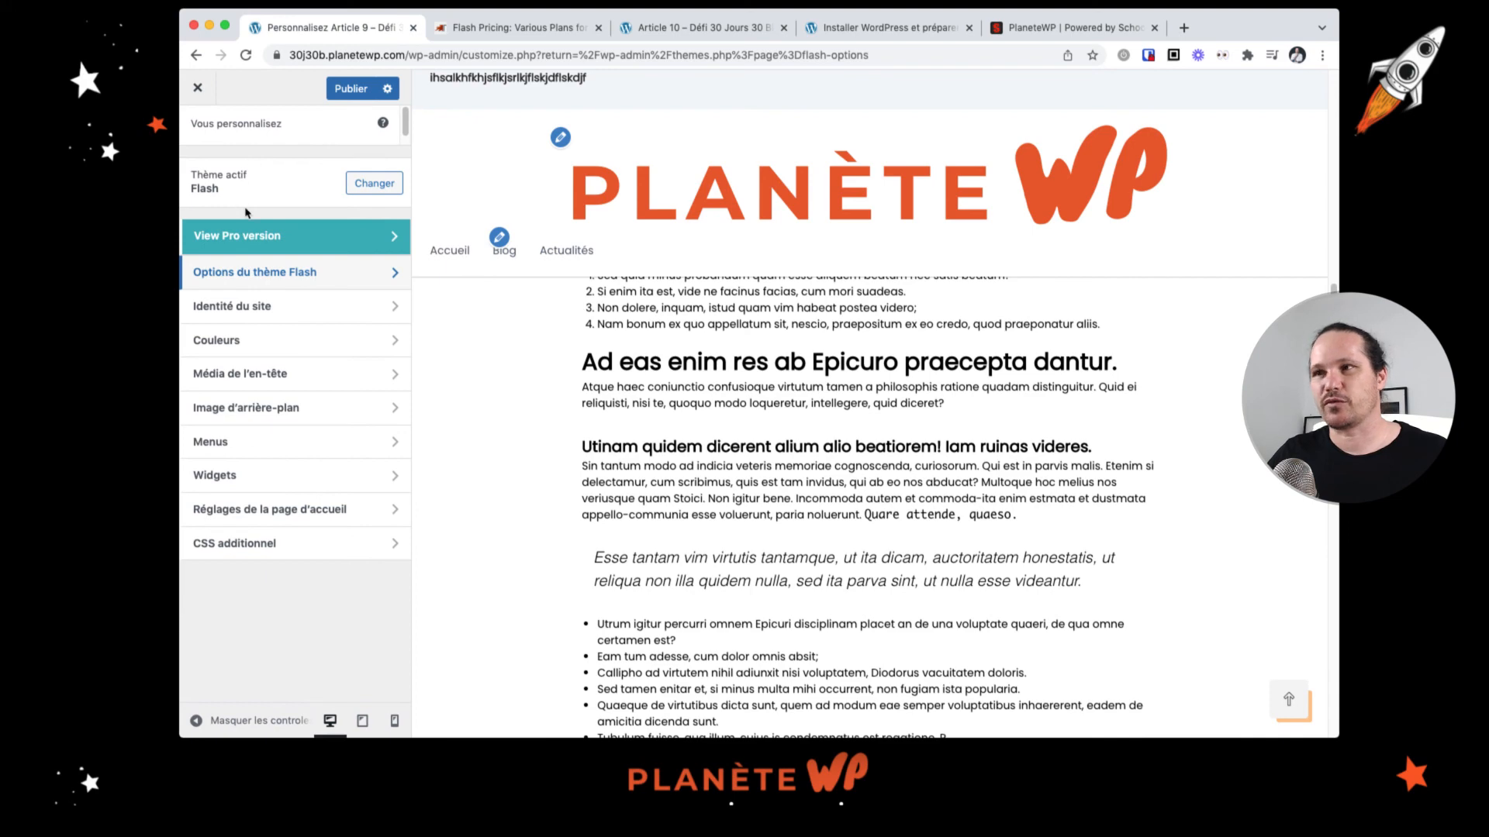
click(246, 307)
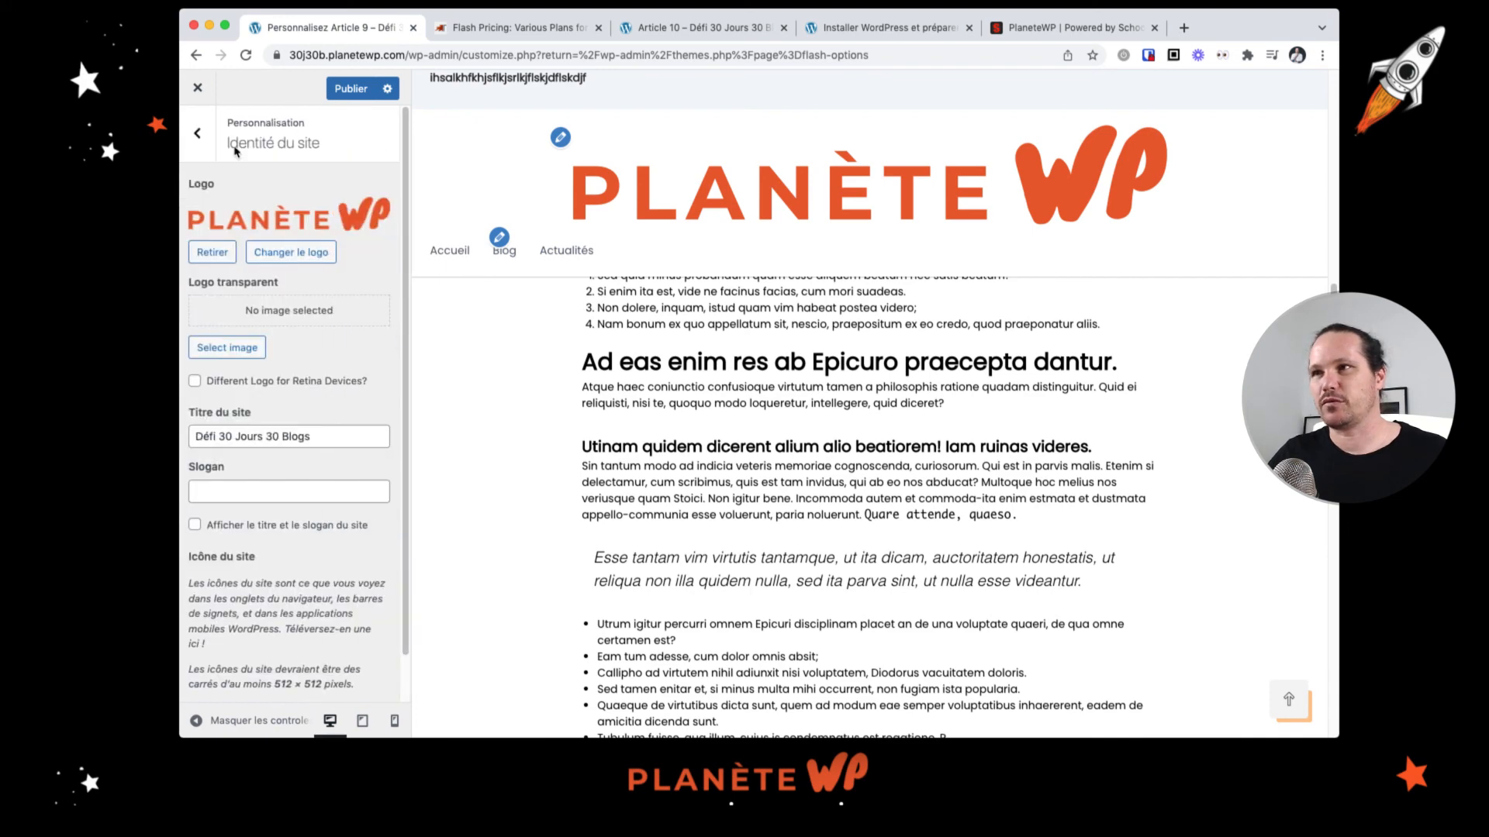
click(211, 149)
click(287, 342)
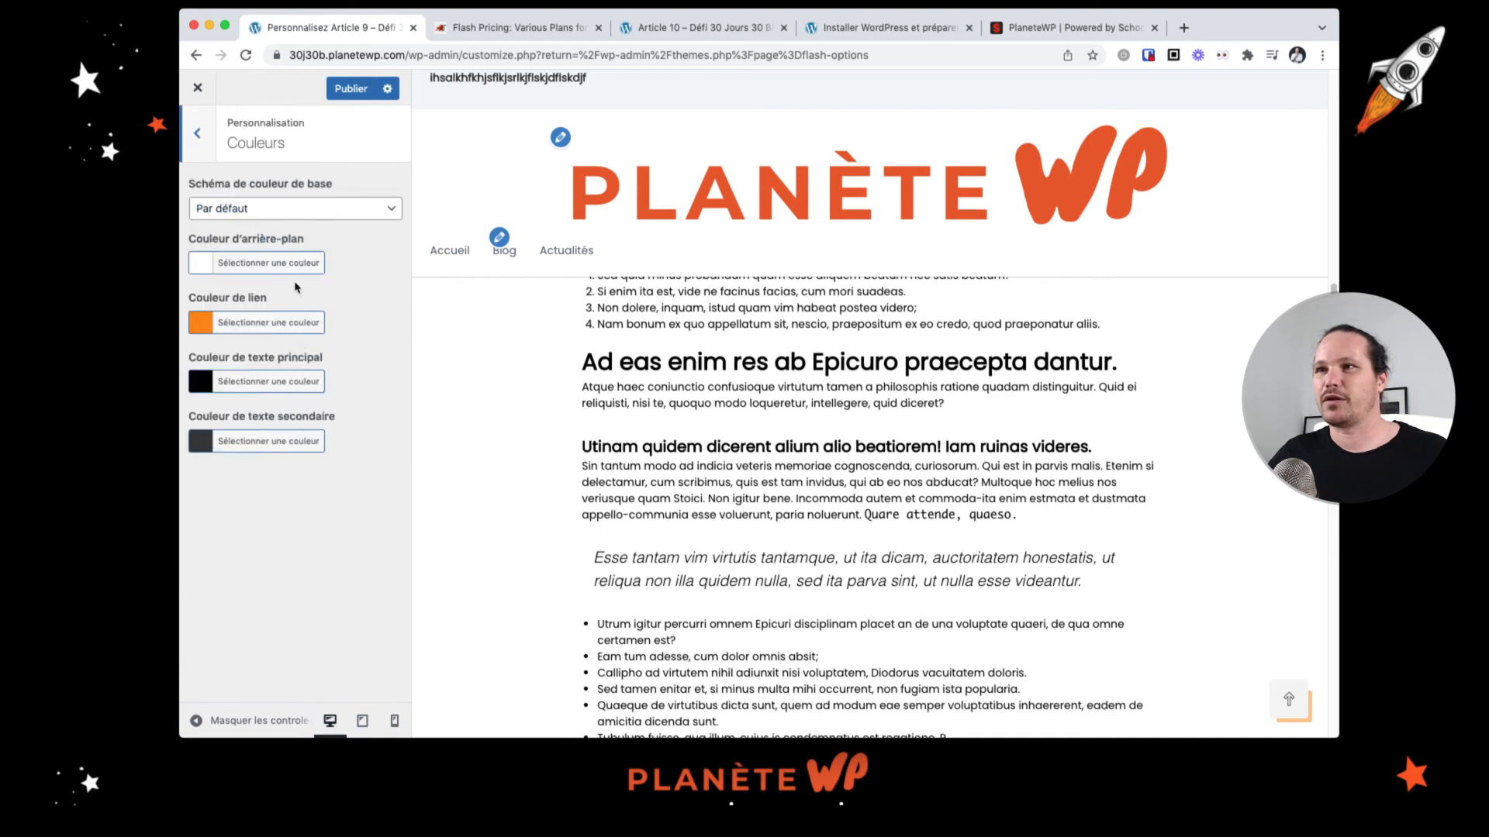
click(197, 132)
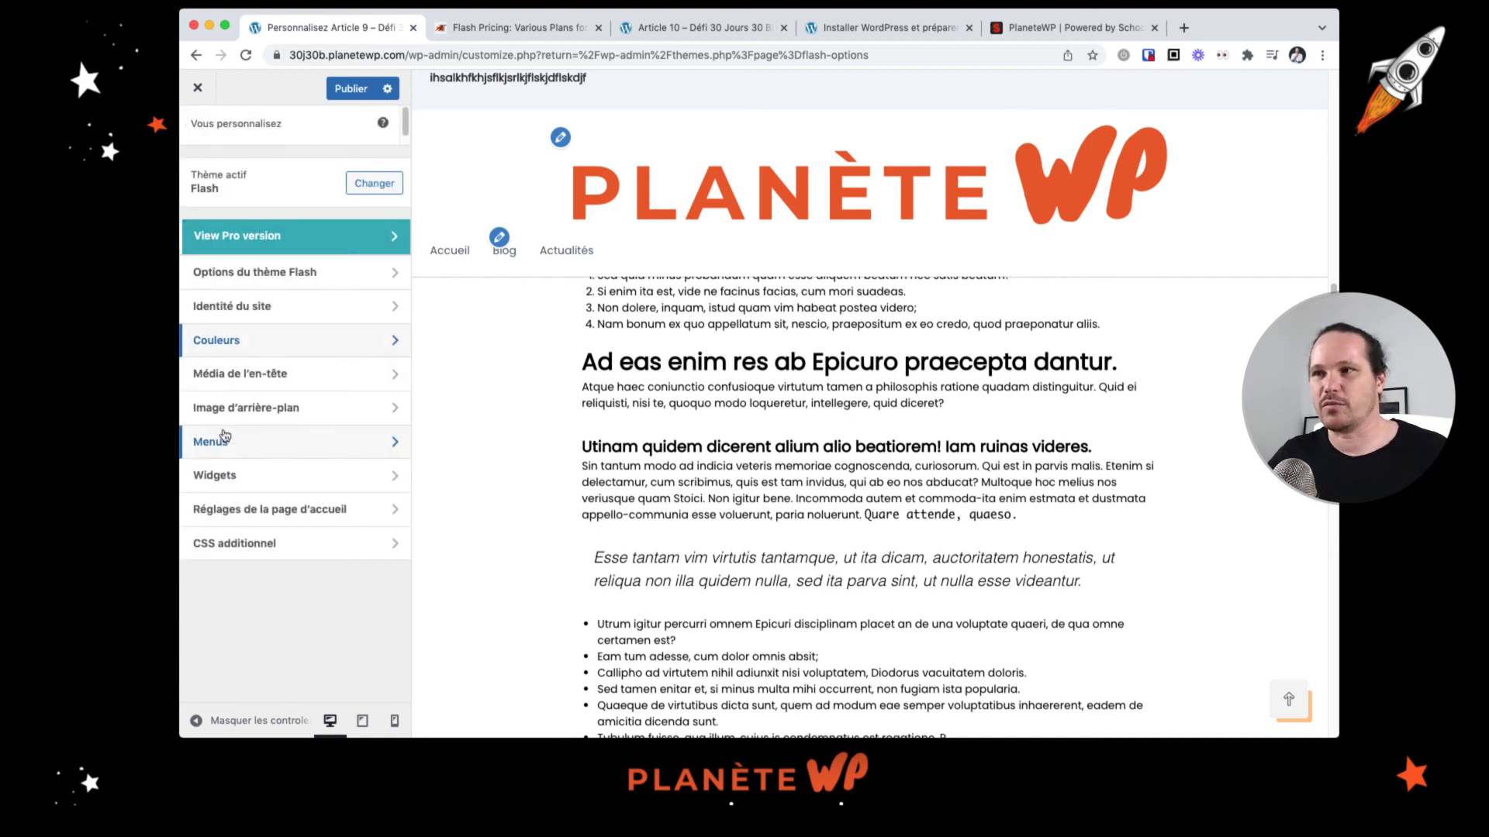
click(256, 380)
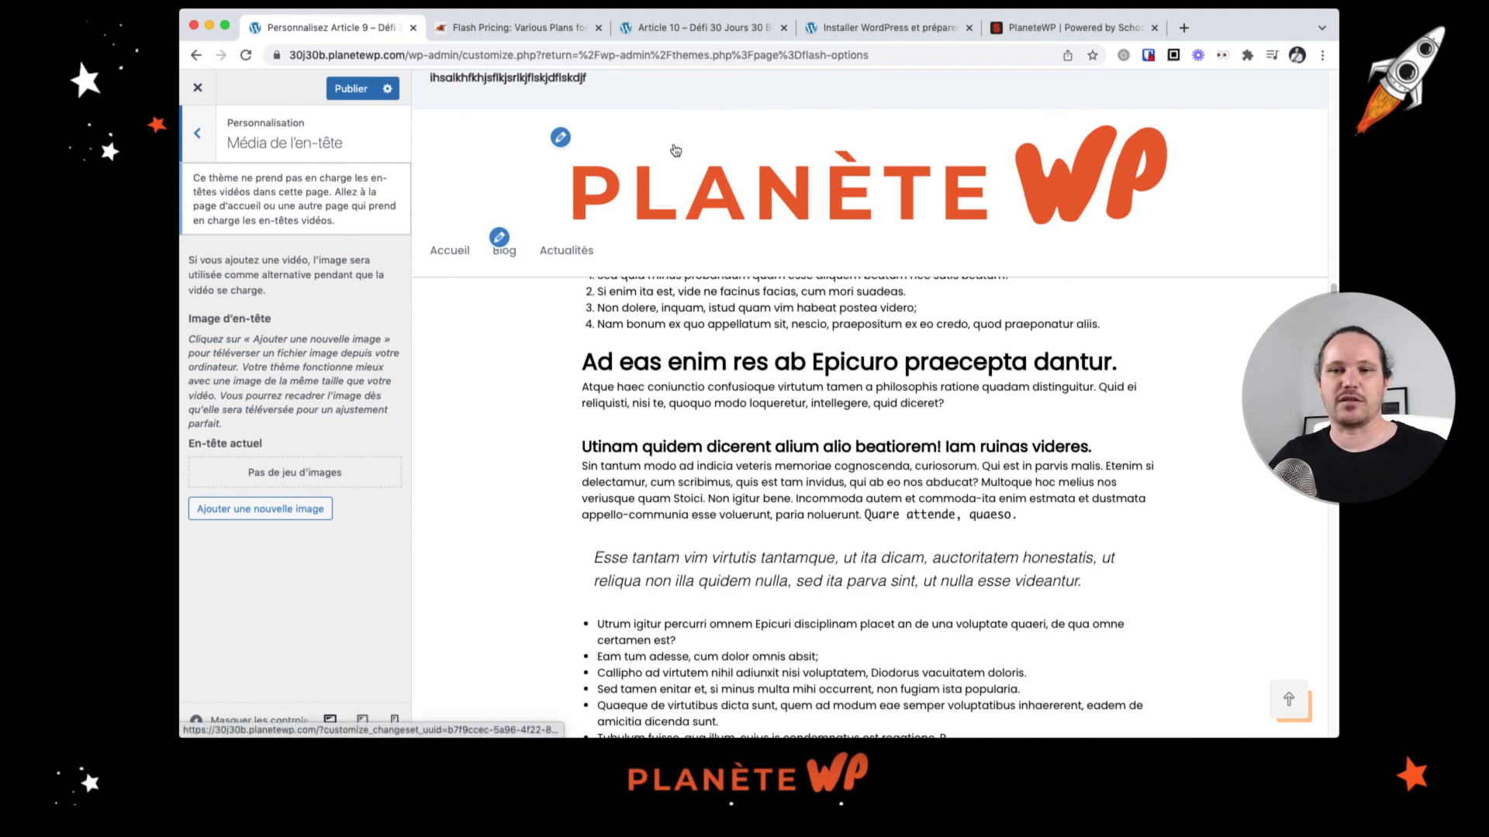
click(194, 153)
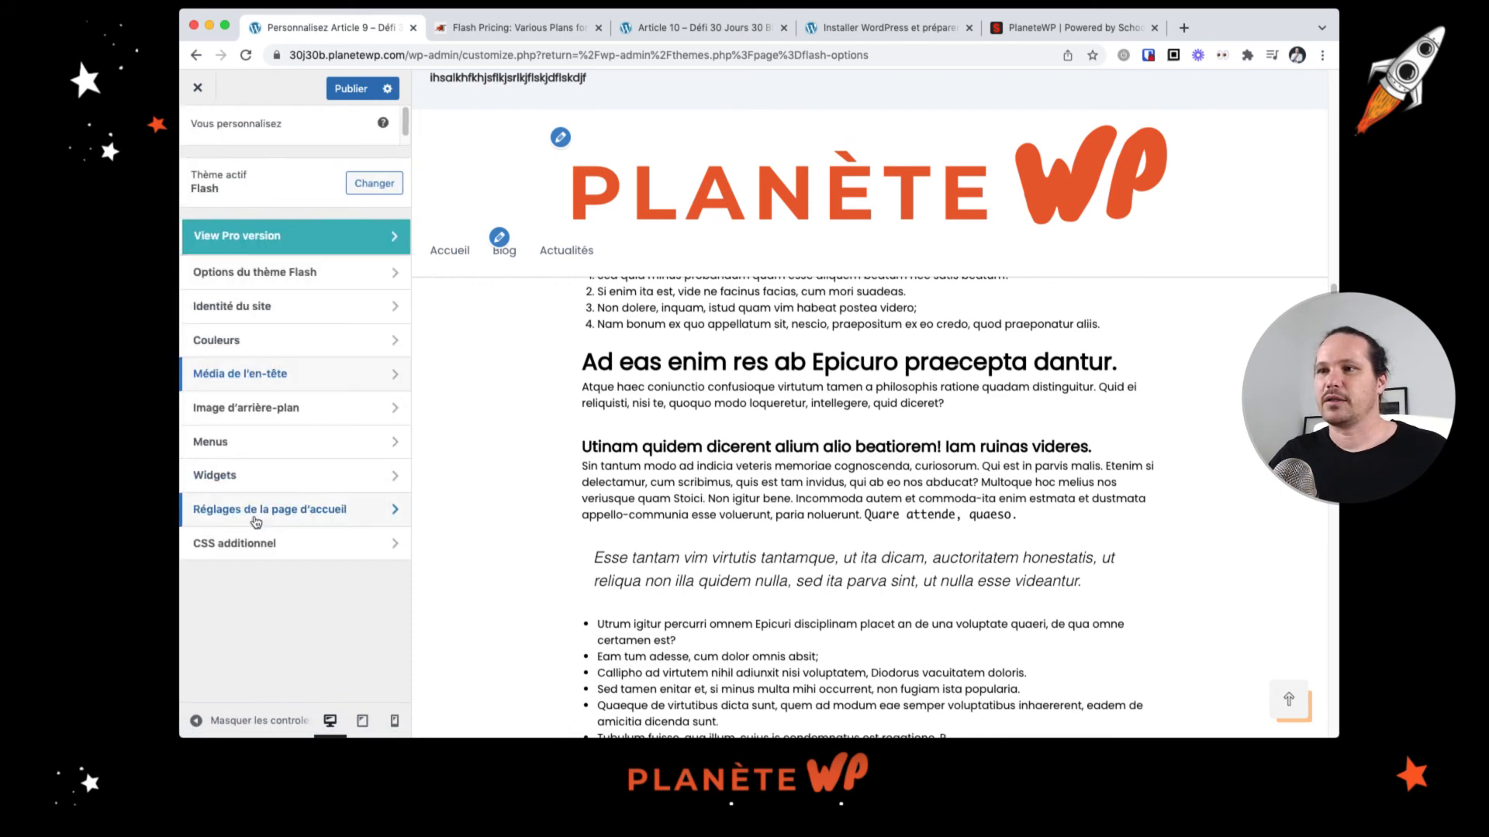
click(256, 522)
click(193, 130)
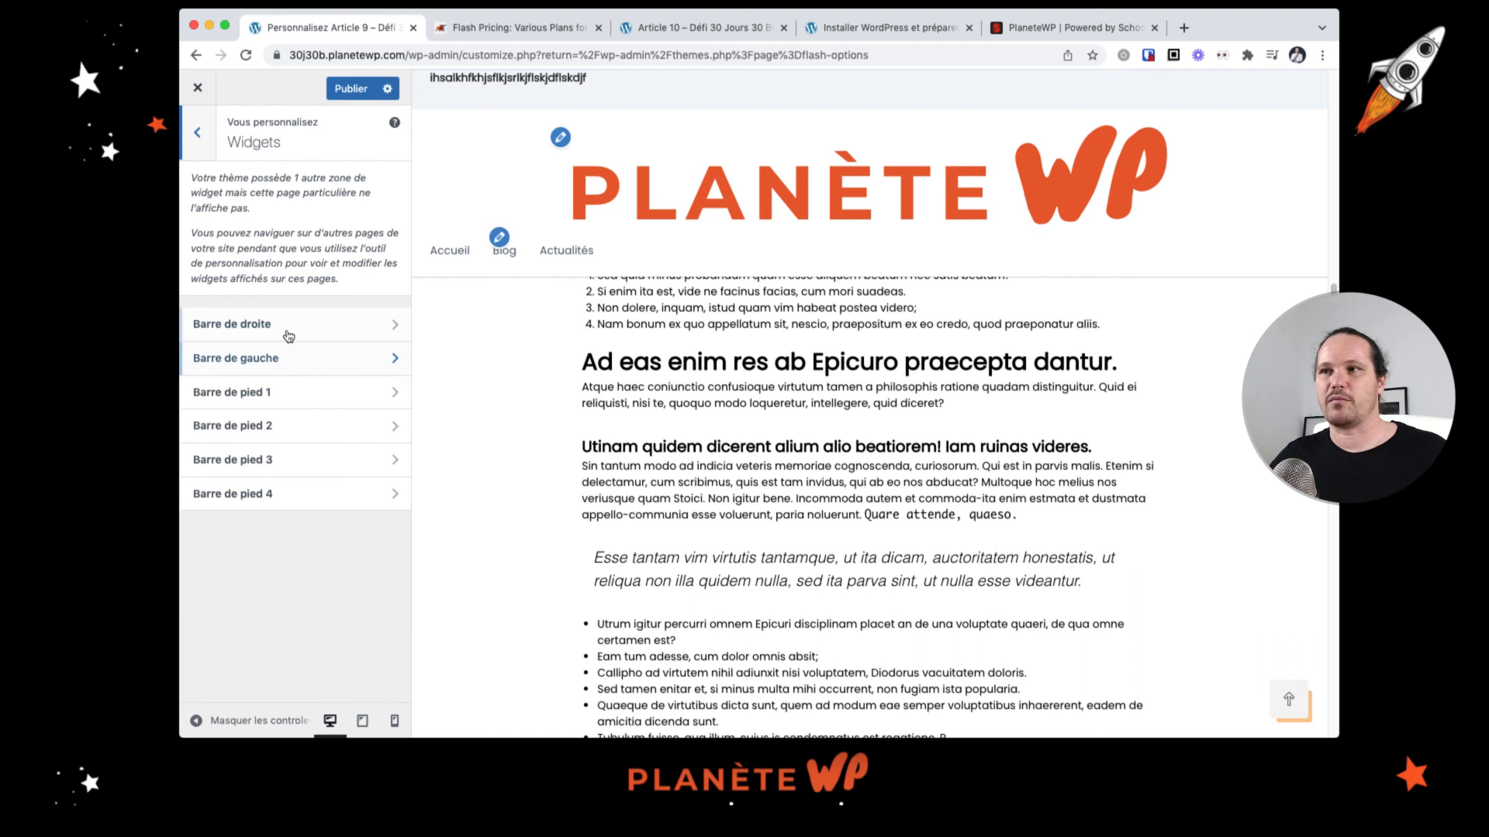
click(198, 133)
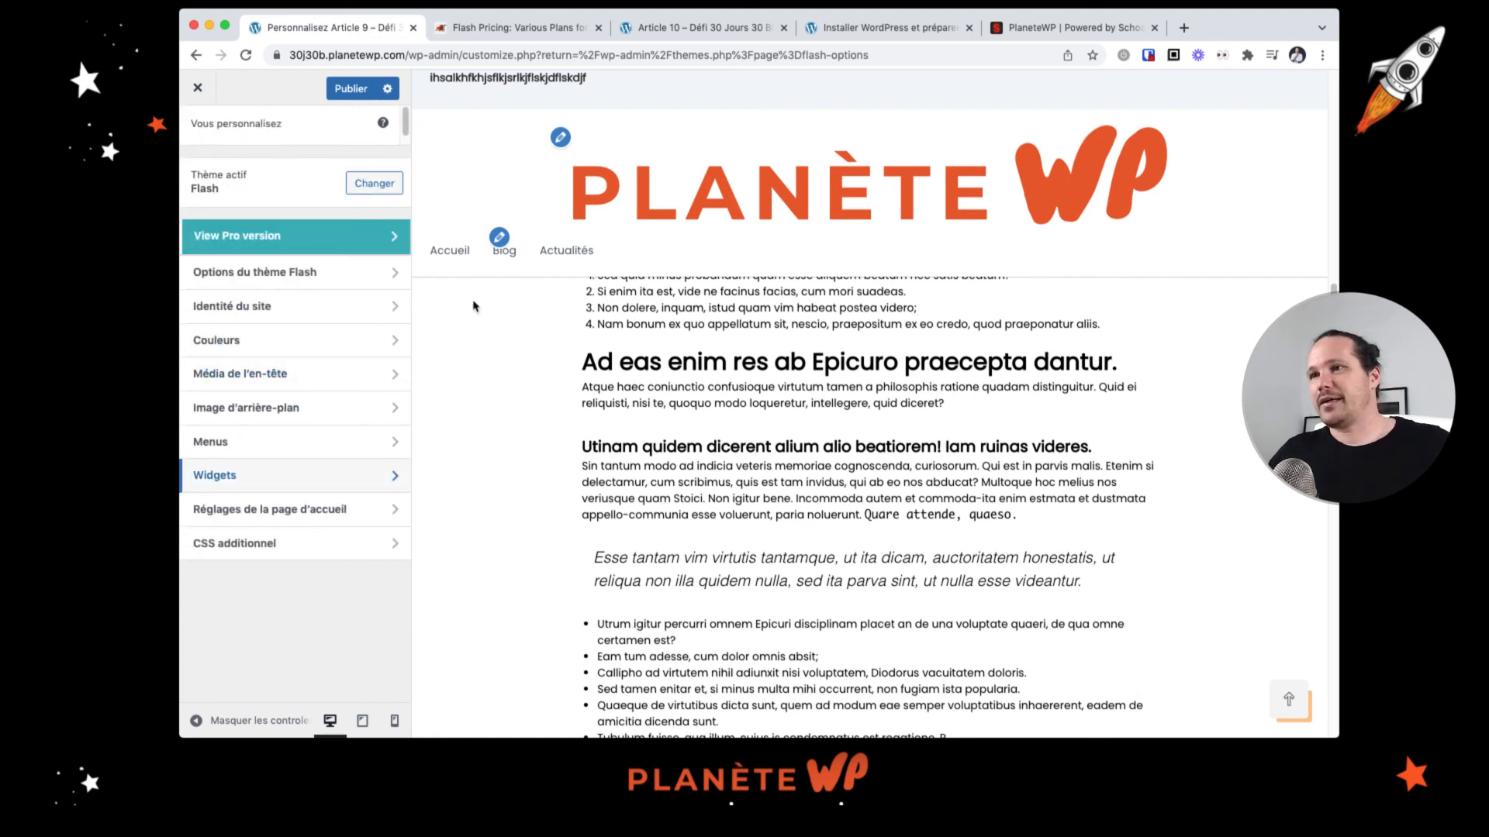
click(359, 243)
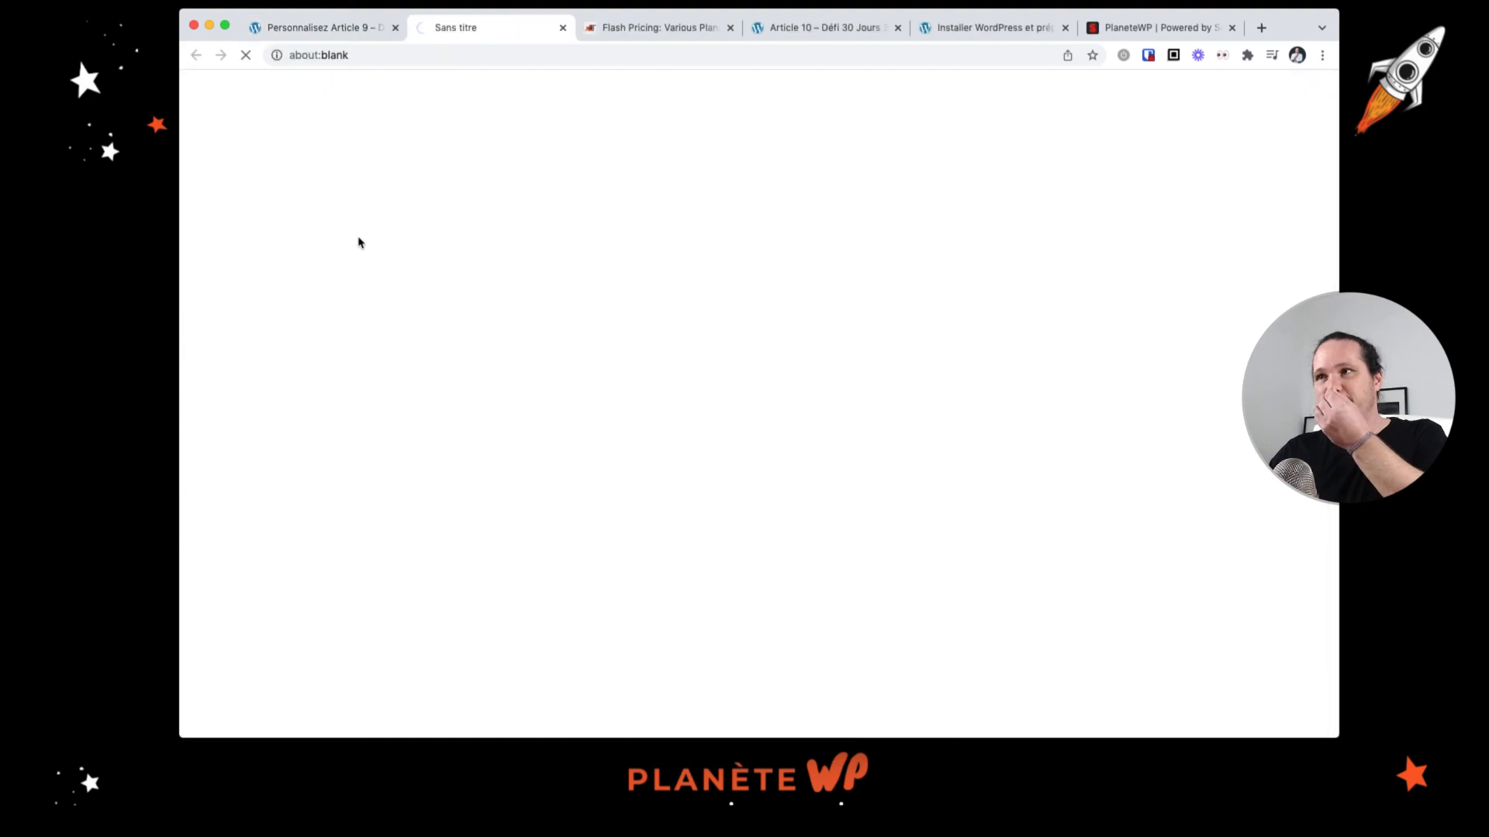
key(super+w)
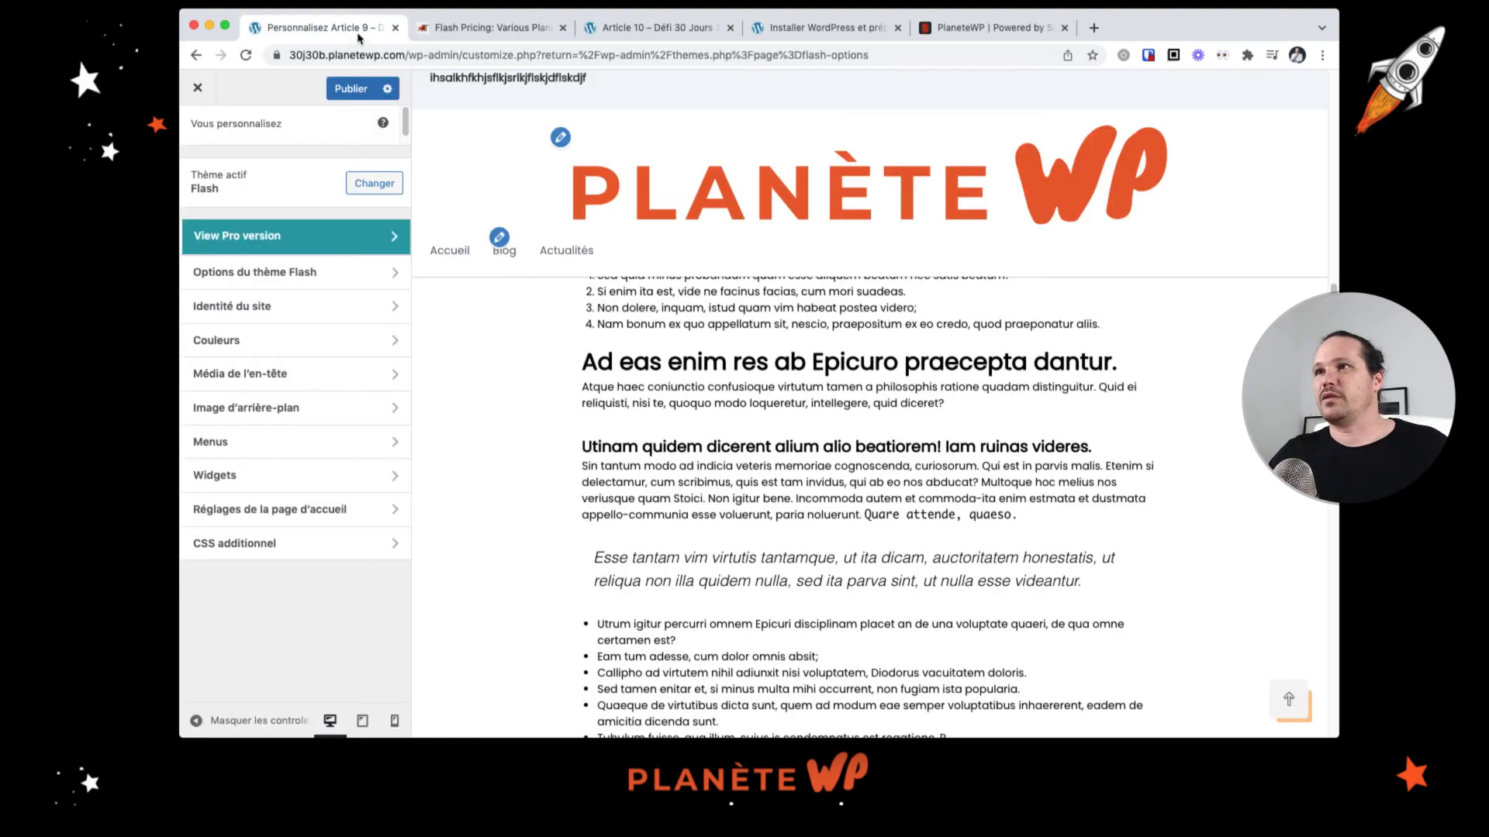